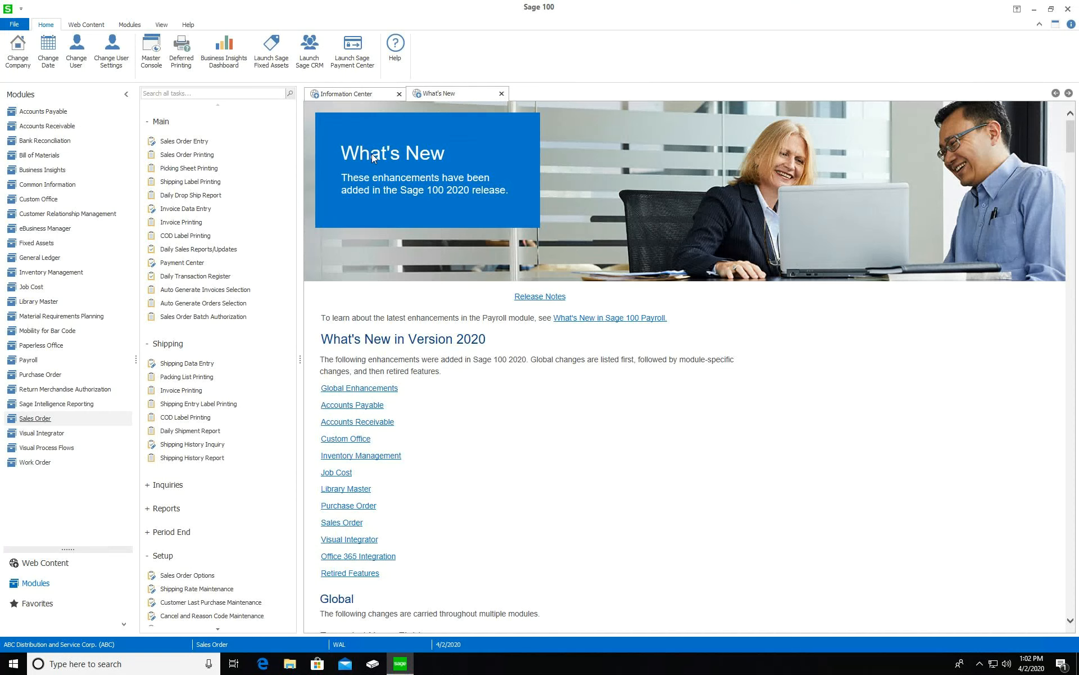
# Open Sales Order Entry and assign the next order number, a Standard Order dated 4/2/2020
pyautogui.click(184, 141)
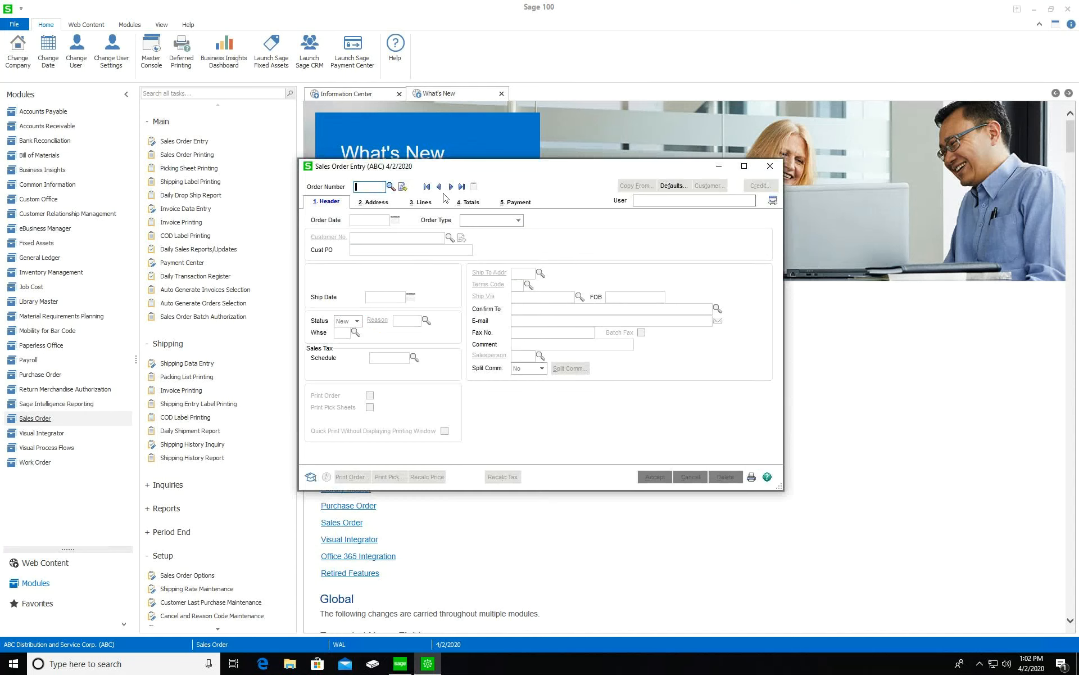
pyautogui.click(403, 190)
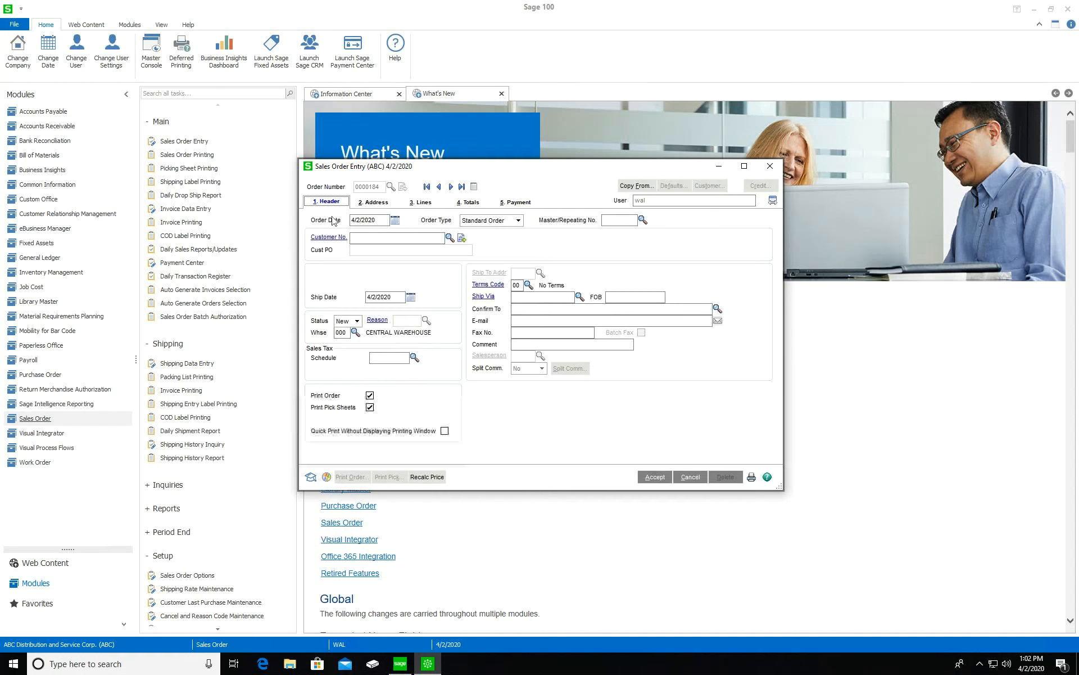
# Show the Order Type choices on the new order's header
pyautogui.click(494, 221)
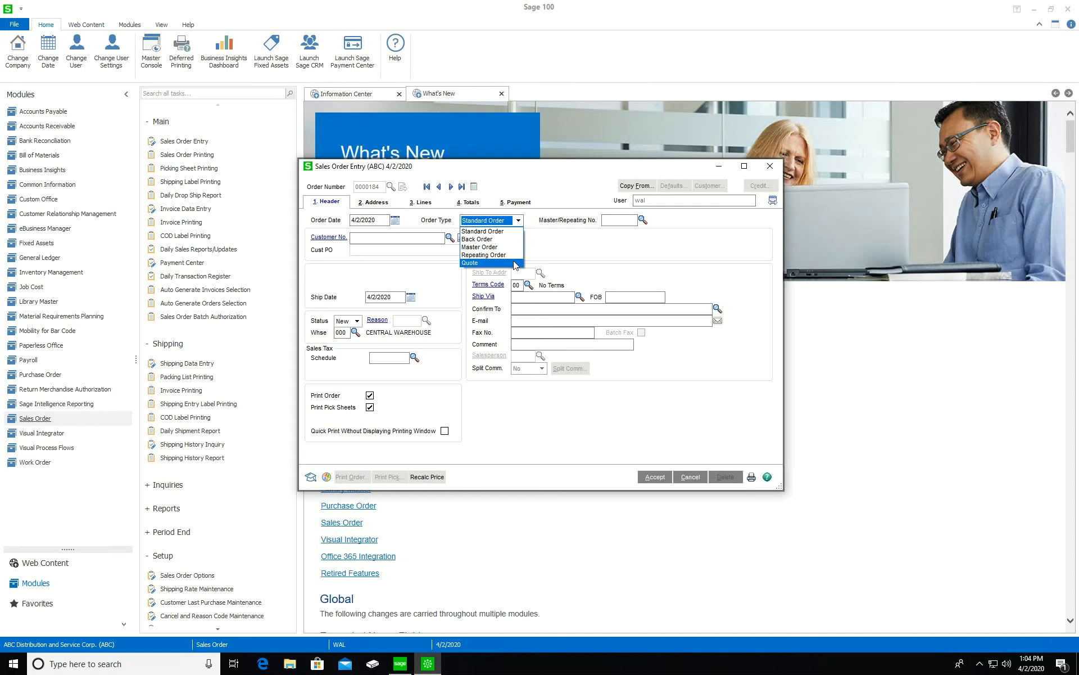
# Change the order type to Quote, select its 6/1/2020 expire date, and open Sales Order Options
pyautogui.click(515, 263)
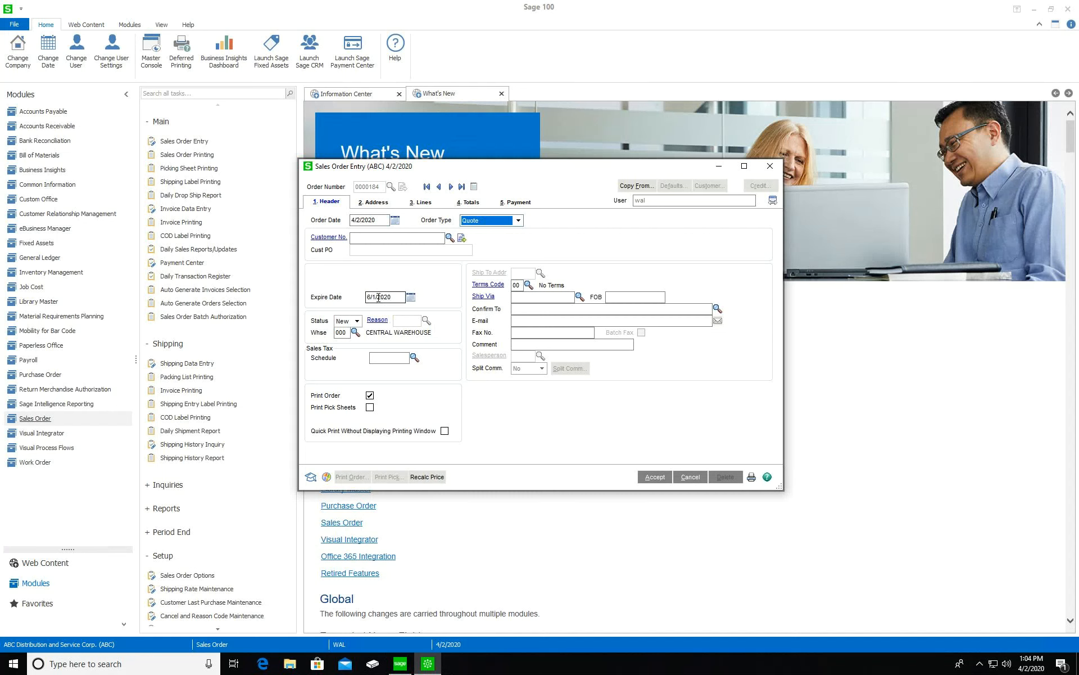
pyautogui.click(400, 298)
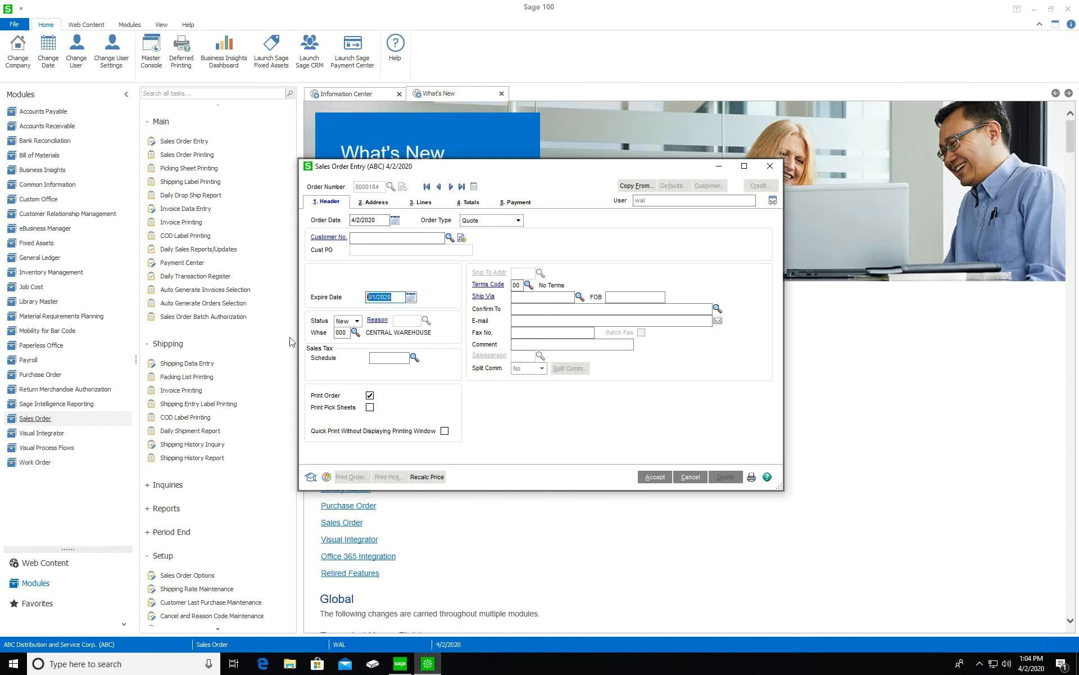
pyautogui.click(198, 588)
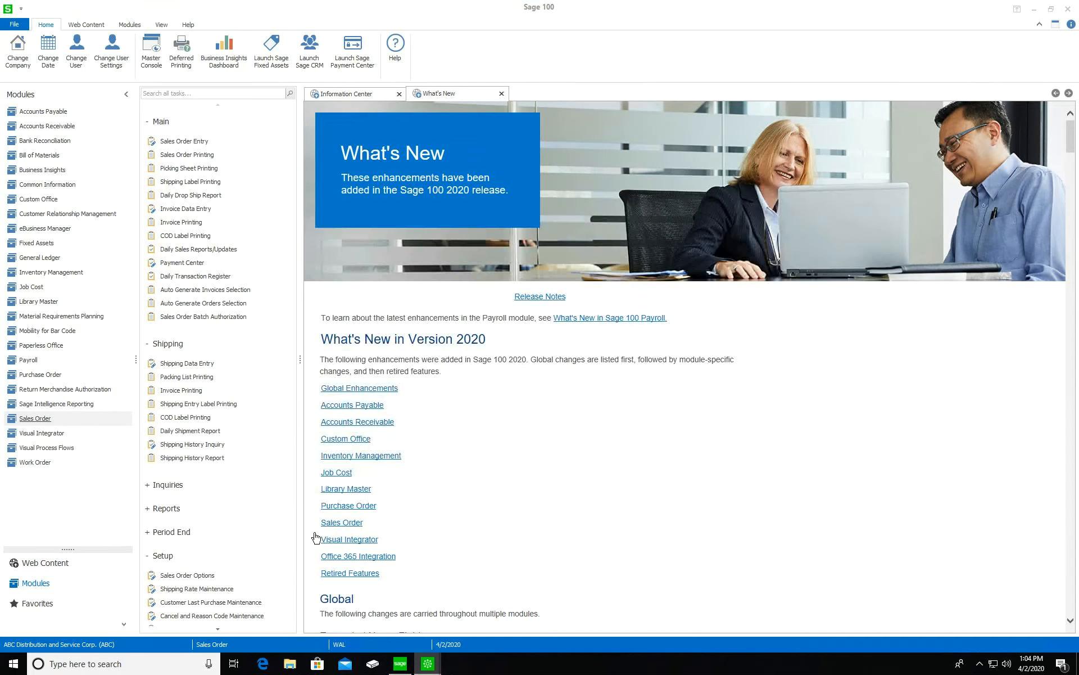
pyautogui.click(525, 243)
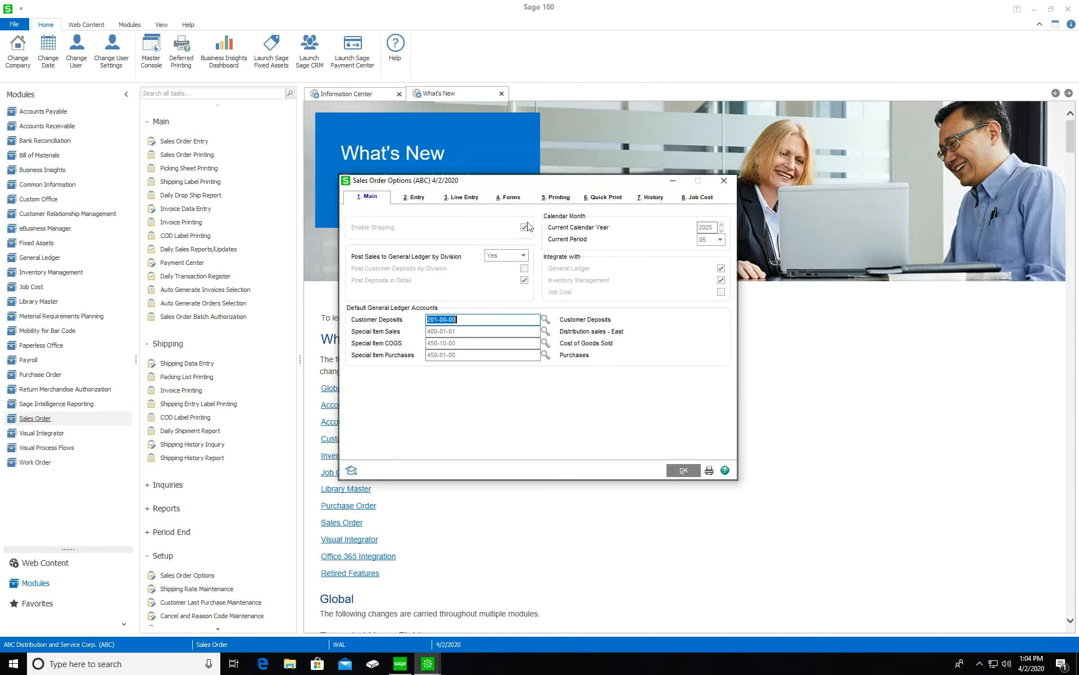
pyautogui.click(418, 199)
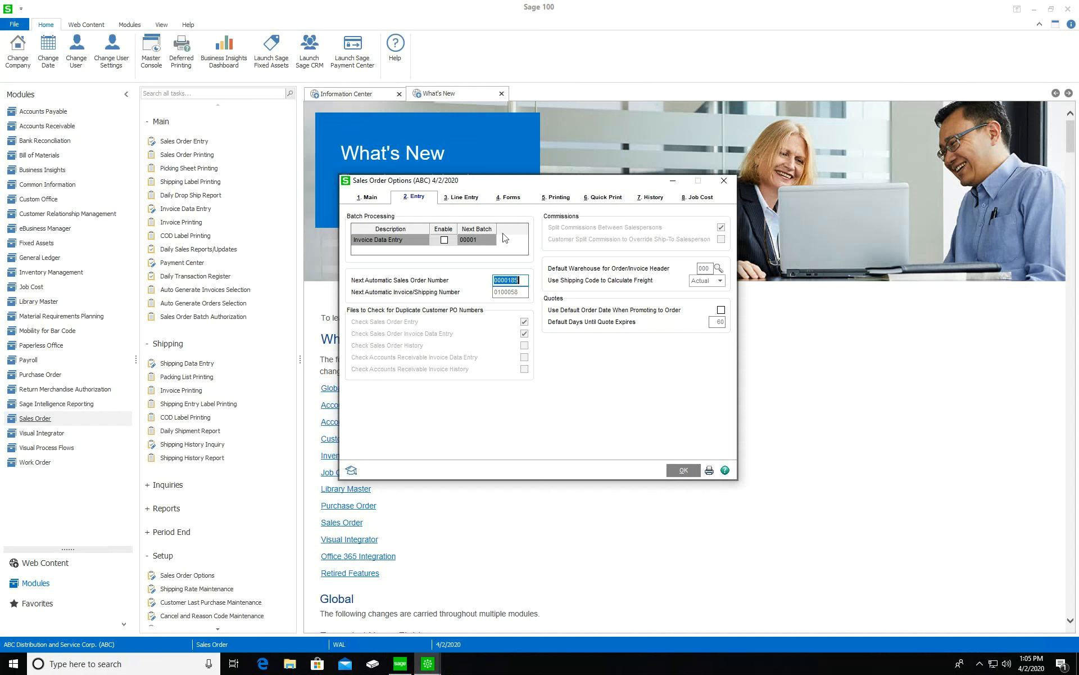
pyautogui.click(720, 184)
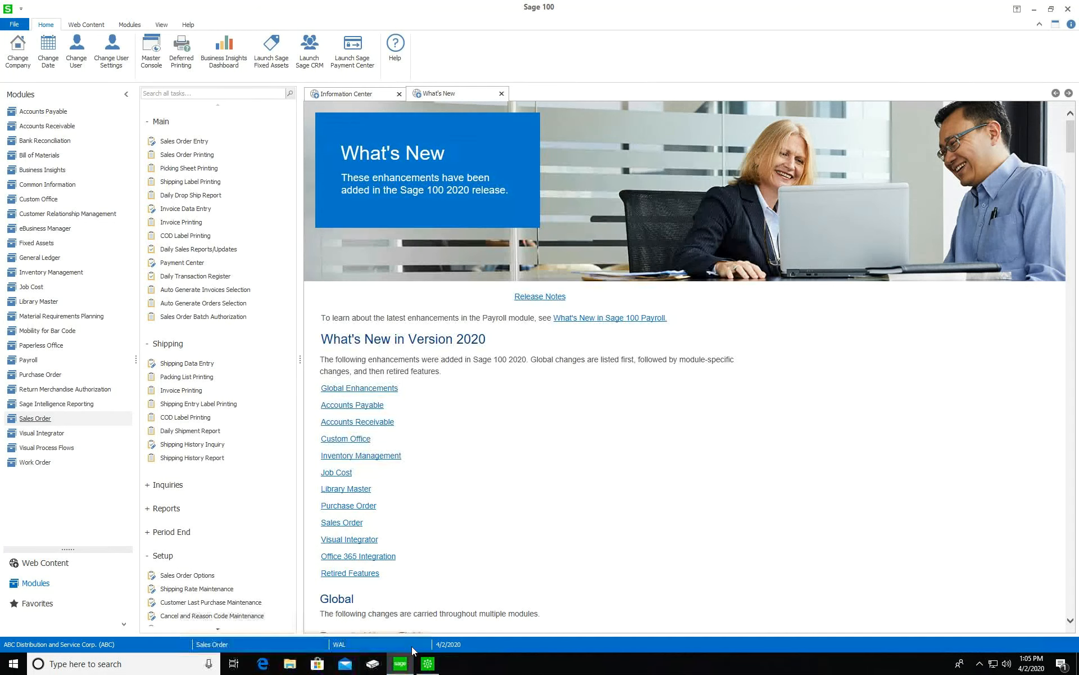
# Restore Sales Order Entry and set customer American Business Futures with a customer PO number
pyautogui.moveTo(427, 662)
pyautogui.click(427, 610)
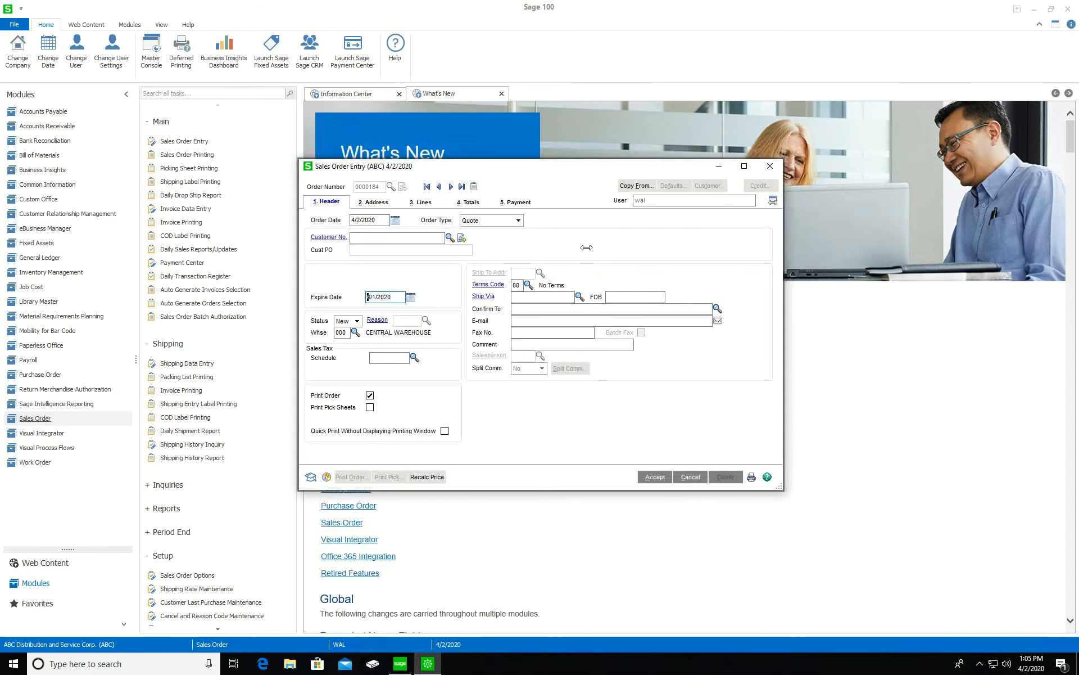
pyautogui.click(450, 237)
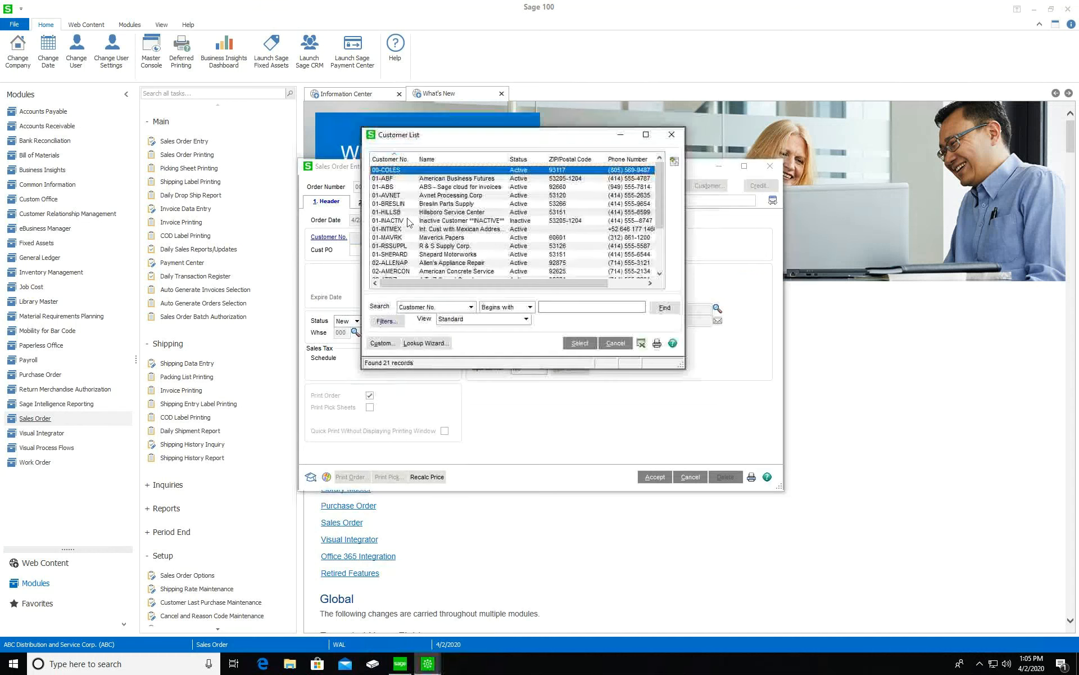
pyautogui.doubleClick(457, 179)
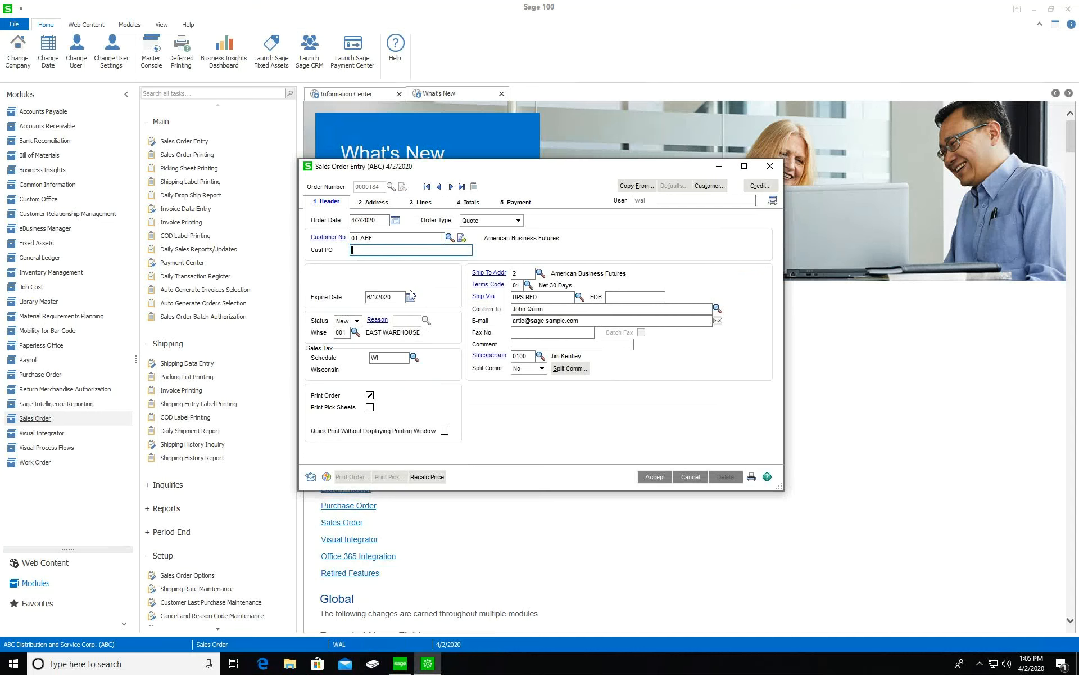
pyautogui.write('123415')
pyautogui.press('BackSpace')
pyautogui.press('BackSpace')
pyautogui.write('5')
pyautogui.hotkey('ctrl', 'a')
# Change the quote's expire date to 8/1/2020
pyautogui.click(370, 295)
pyautogui.click(370, 295)
pyautogui.press('BackSpace')
pyautogui.write('8')
pyautogui.press('Tab')
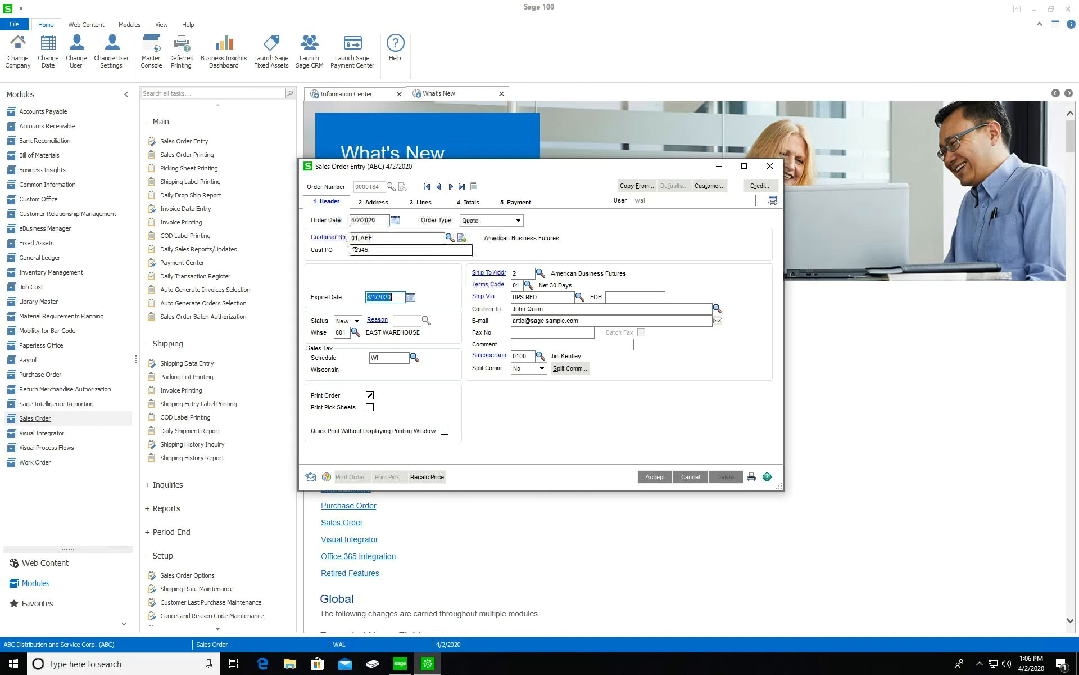
pyautogui.write('5')
# Add line 1: item 8983 from warehouse 000, 17 ordered, totalling 707.03
pyautogui.click(422, 201)
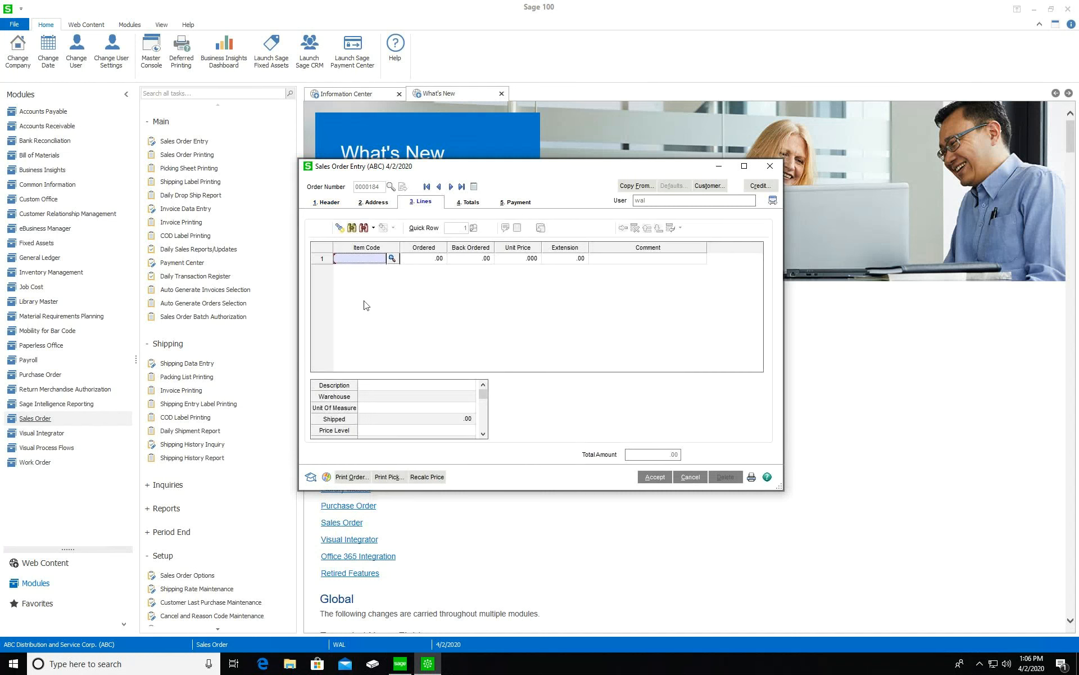
pyautogui.write('8983')
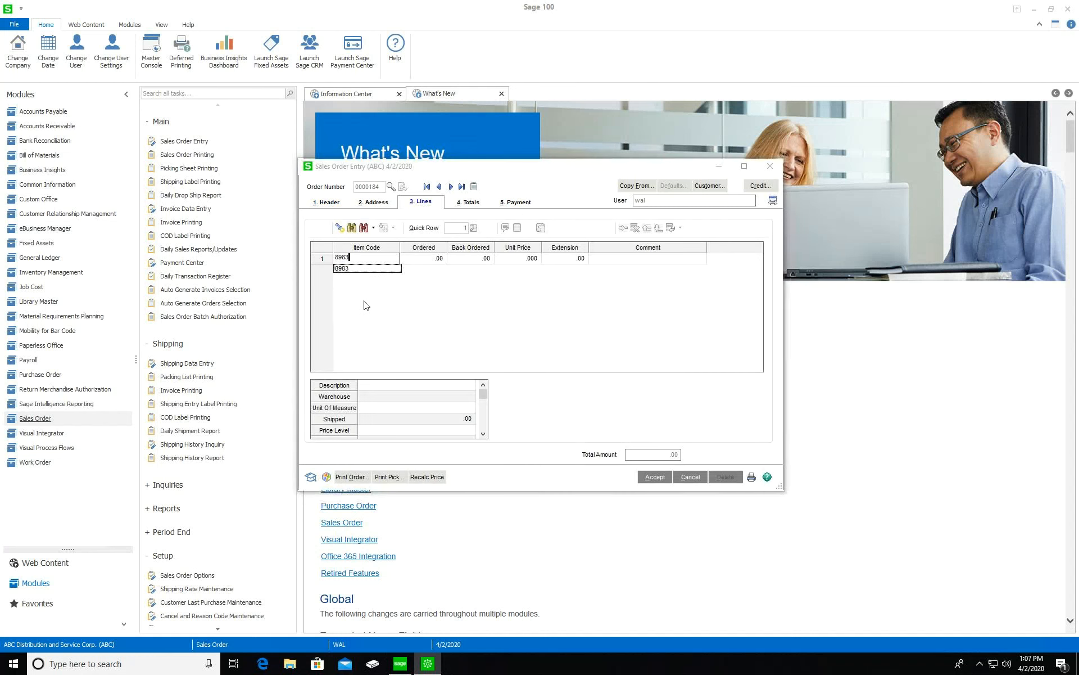
pyautogui.press('Tab')
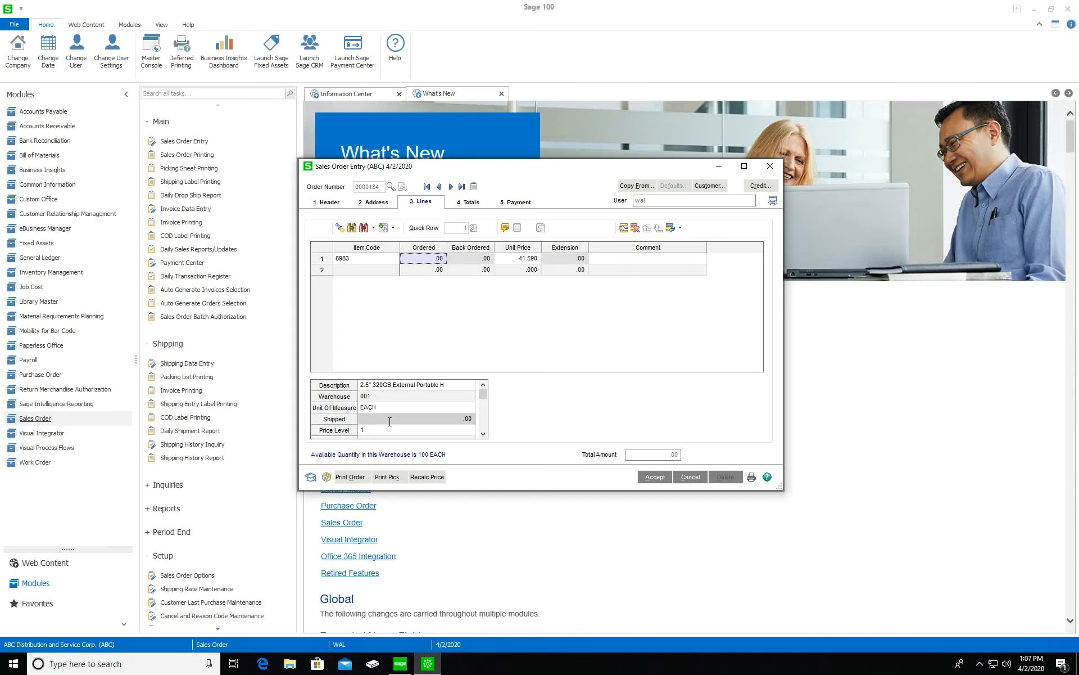
pyautogui.click(417, 402)
pyautogui.click(466, 401)
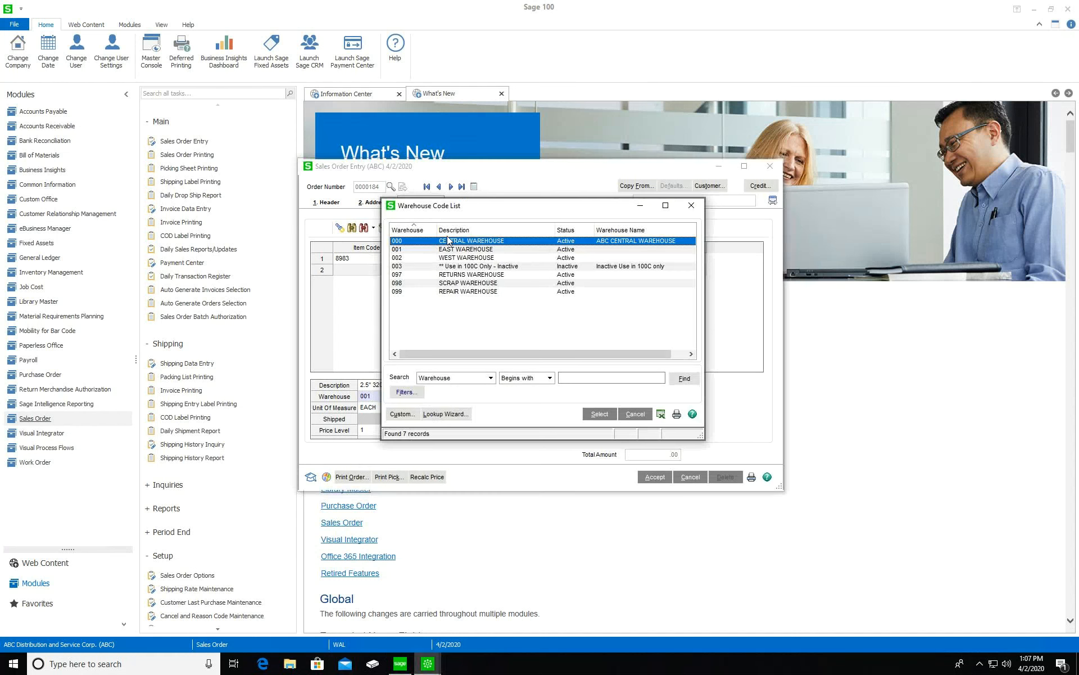
pyautogui.doubleClick(449, 241)
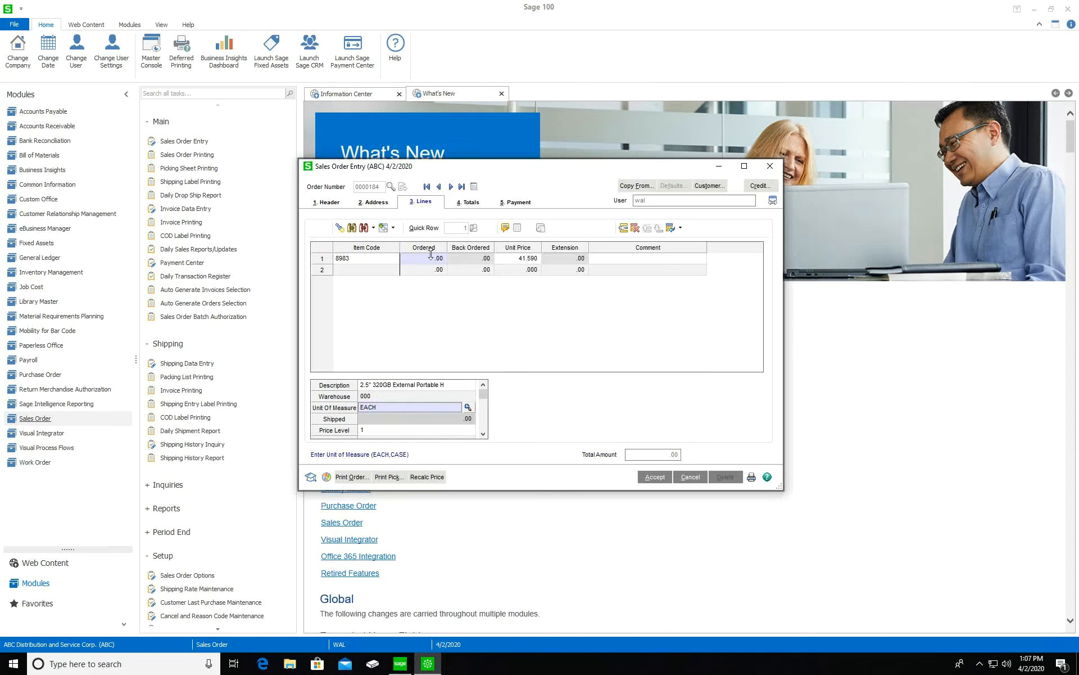
pyautogui.click(430, 257)
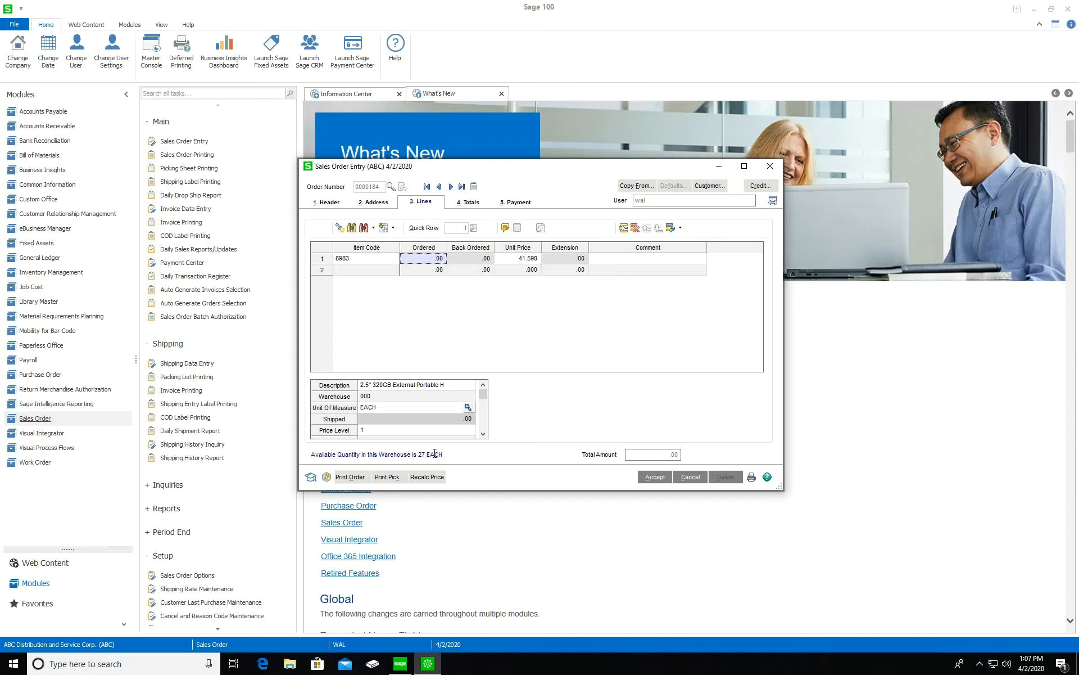
pyautogui.write('17')
pyautogui.click(512, 319)
pyautogui.click(388, 270)
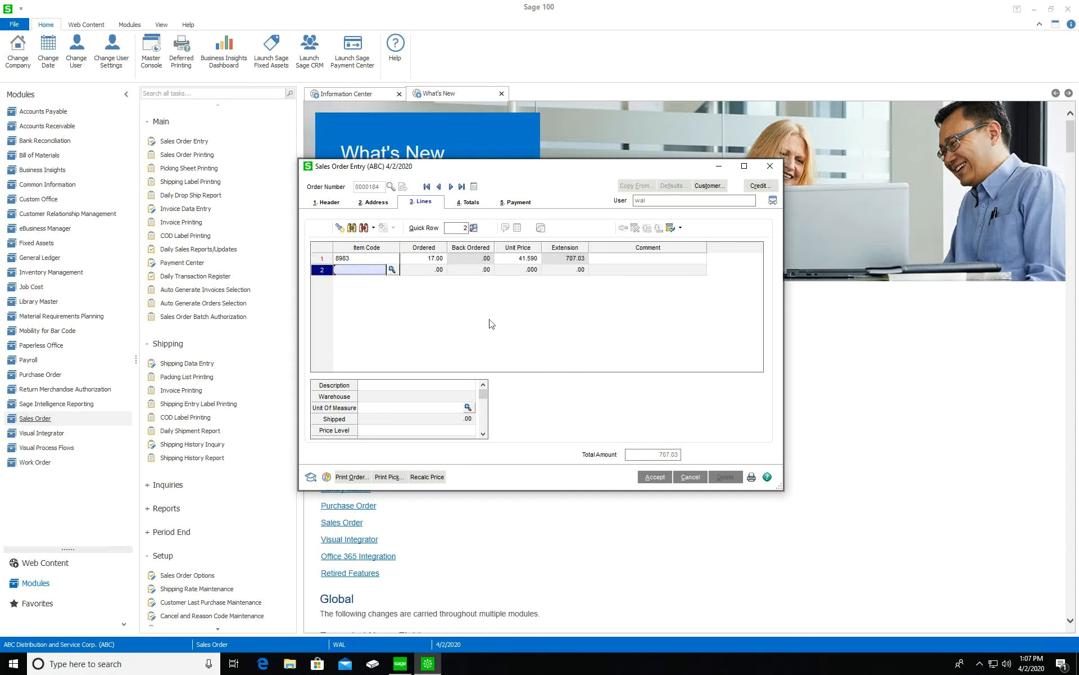
# Start a comment on line 1 about a quote extension
pyautogui.click(645, 260)
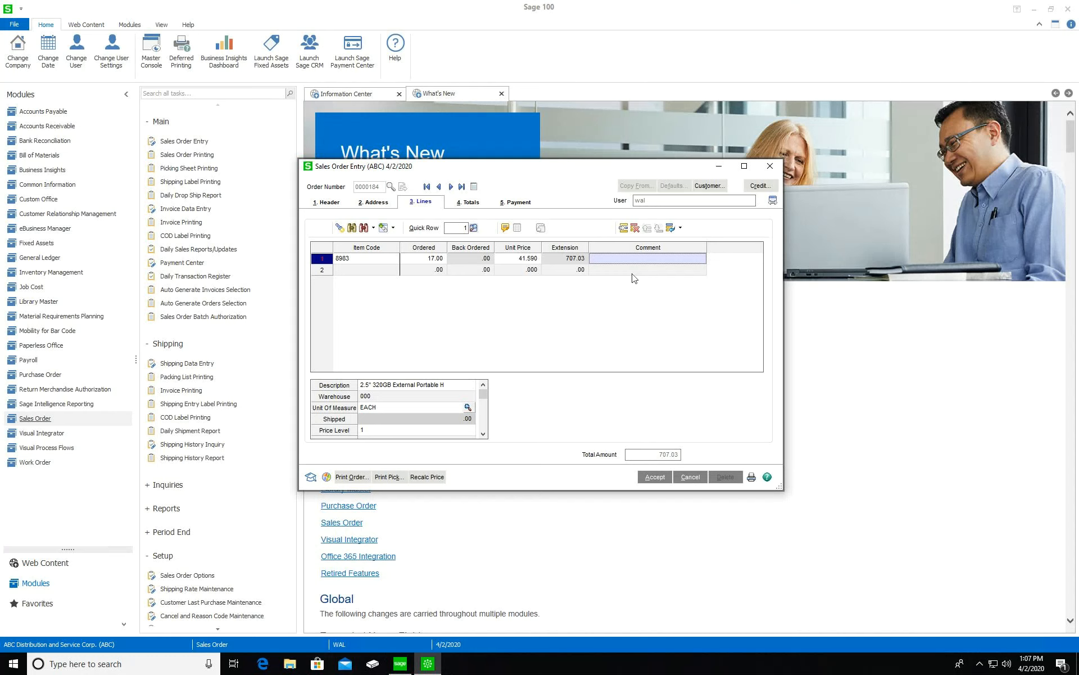
pyautogui.write('Okd Quote extensions')
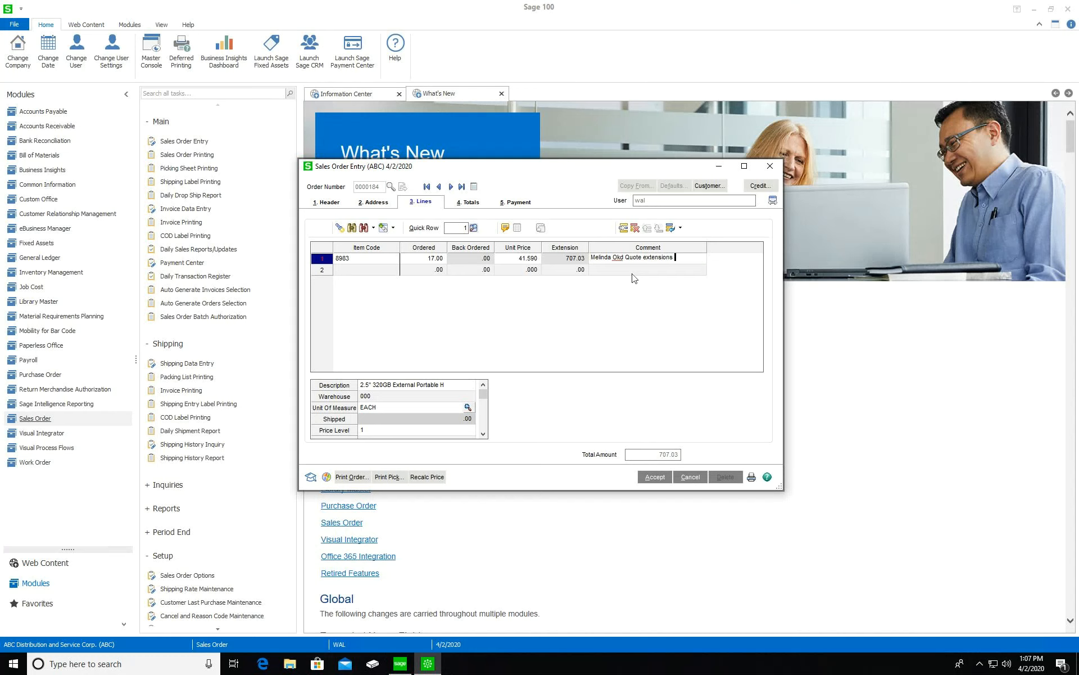
pyautogui.press('BackSpace')
pyautogui.press('BackSpace')
pyautogui.press('BackSpace')
pyautogui.press('BackSpace')
pyautogui.press('BackSpace')
pyautogui.press('BackSpace')
pyautogui.press('BackSpace')
pyautogui.press('BackSpace')
pyautogui.press('BackSpace')
pyautogui.press('BackSpace')
pyautogui.press('BackSpace')
pyautogui.press('BackSpace')
pyautogui.press('BackSpace')
pyautogui.press('BackSpace')
pyautogui.press('BackSpace')
pyautogui.press('BackSpace')
pyautogui.press('BackSpace')
pyautogui.press('BackSpace')
pyautogui.press('BackSpace')
pyautogui.press('BackSpace')
pyautogui.press('BackSpace')
# Enter the new miscellaneous item code /C1 on line 2
pyautogui.click(598, 321)
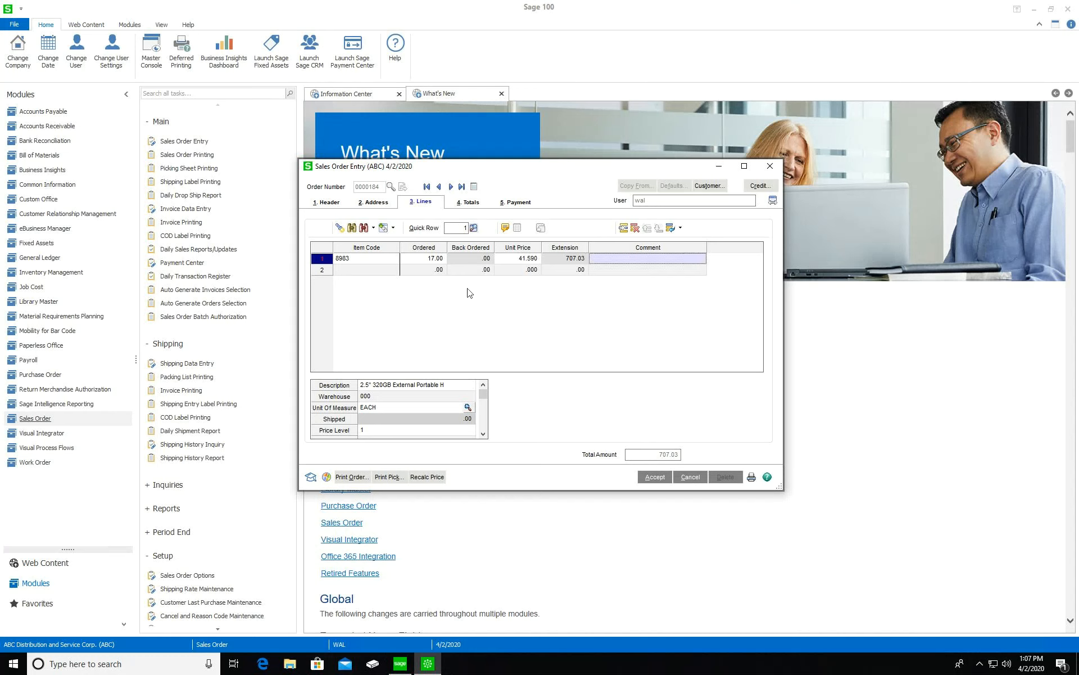
pyautogui.click(391, 272)
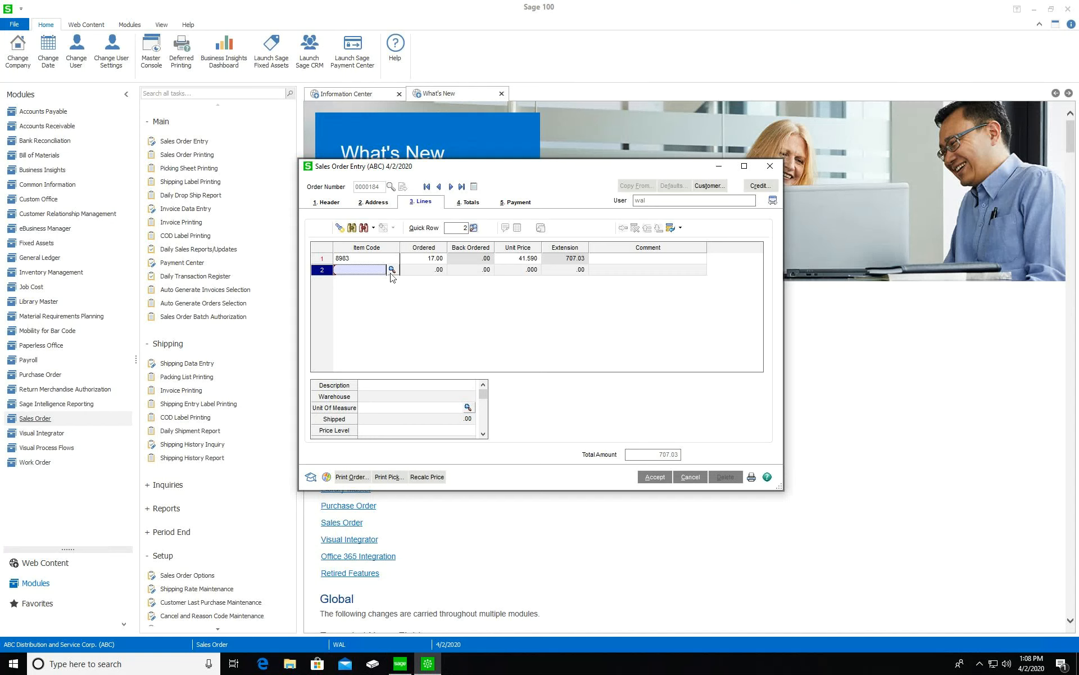
pyautogui.write('/')
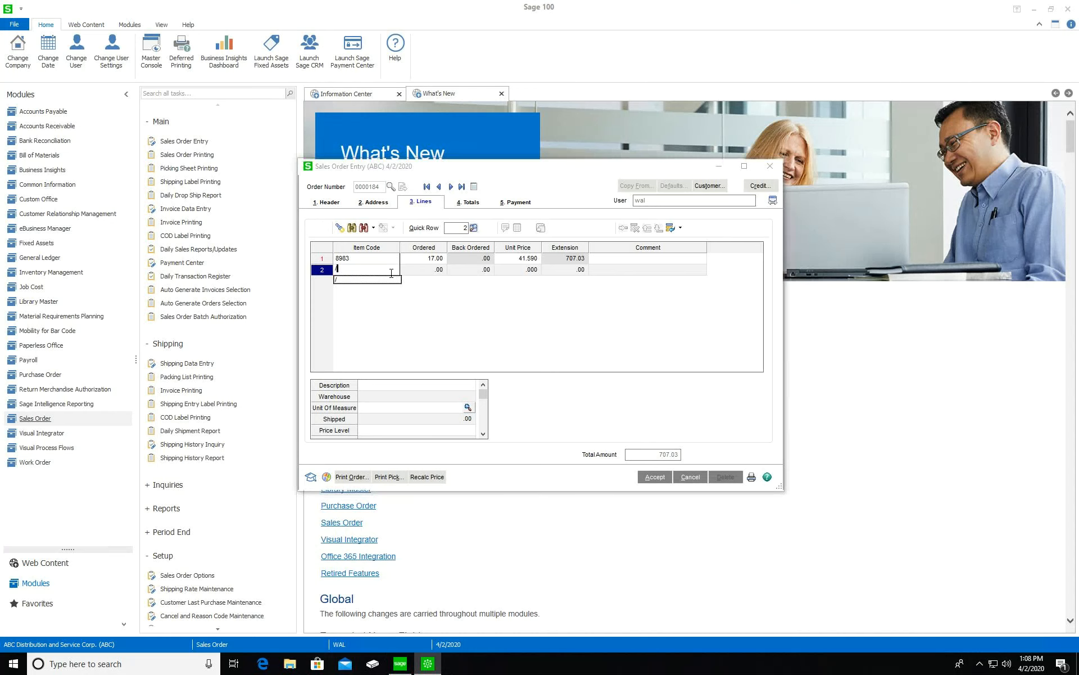
pyautogui.write('C1')
pyautogui.press('Tab')
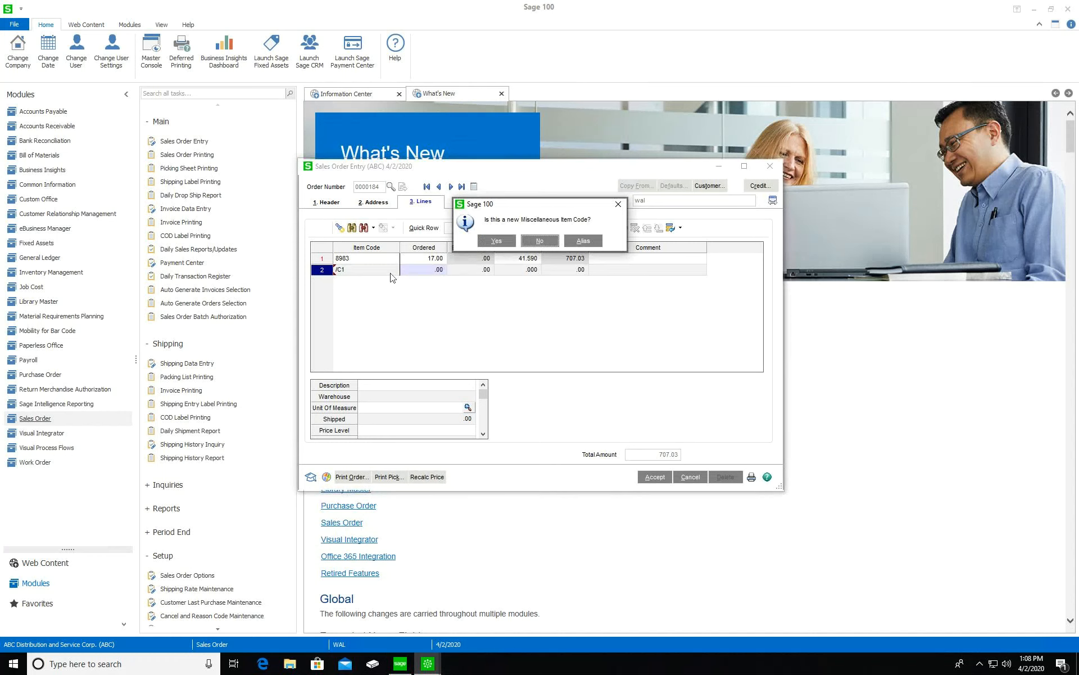
# Create /C1 as a comment item reading 'Thank you for shopping with us'
pyautogui.click(504, 241)
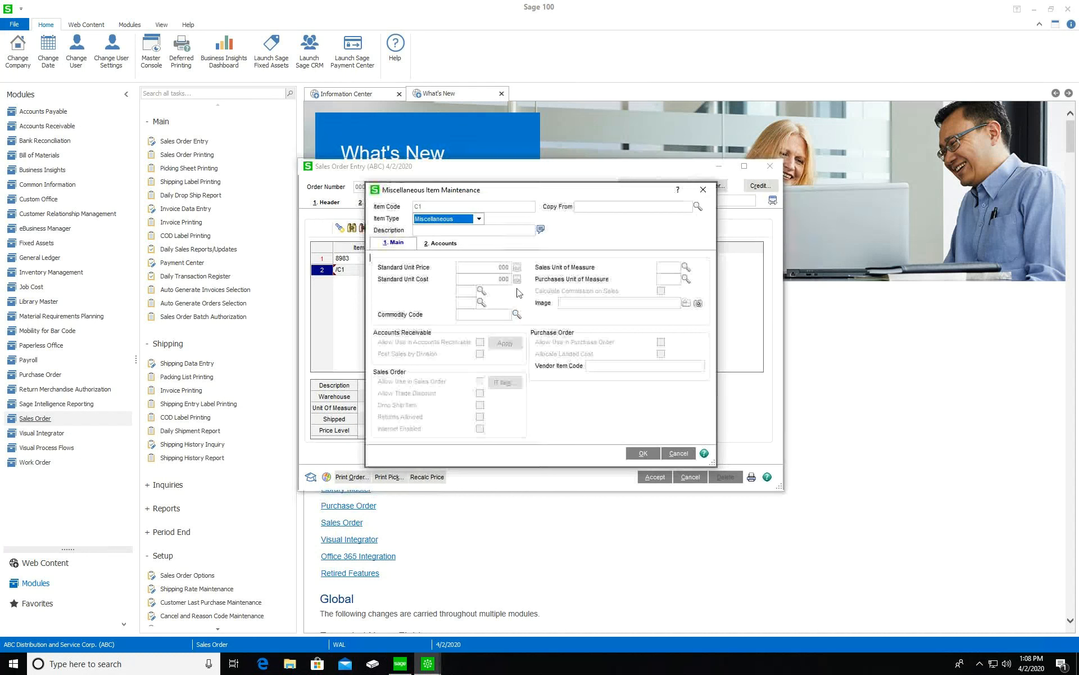
pyautogui.click(478, 219)
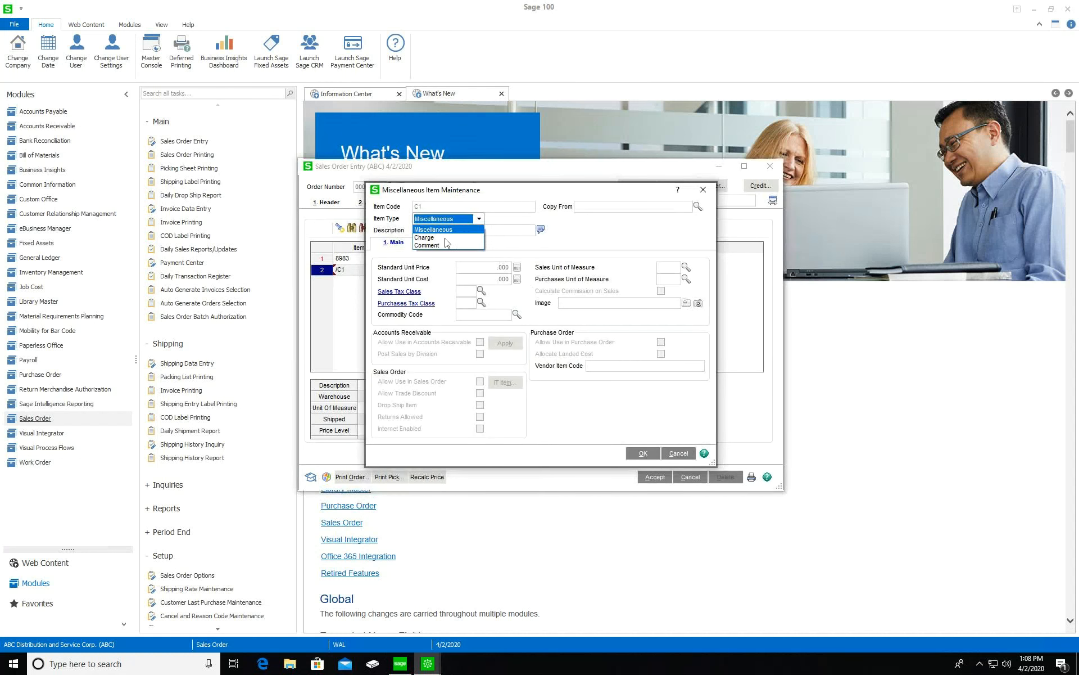
pyautogui.click(447, 245)
pyautogui.click(455, 348)
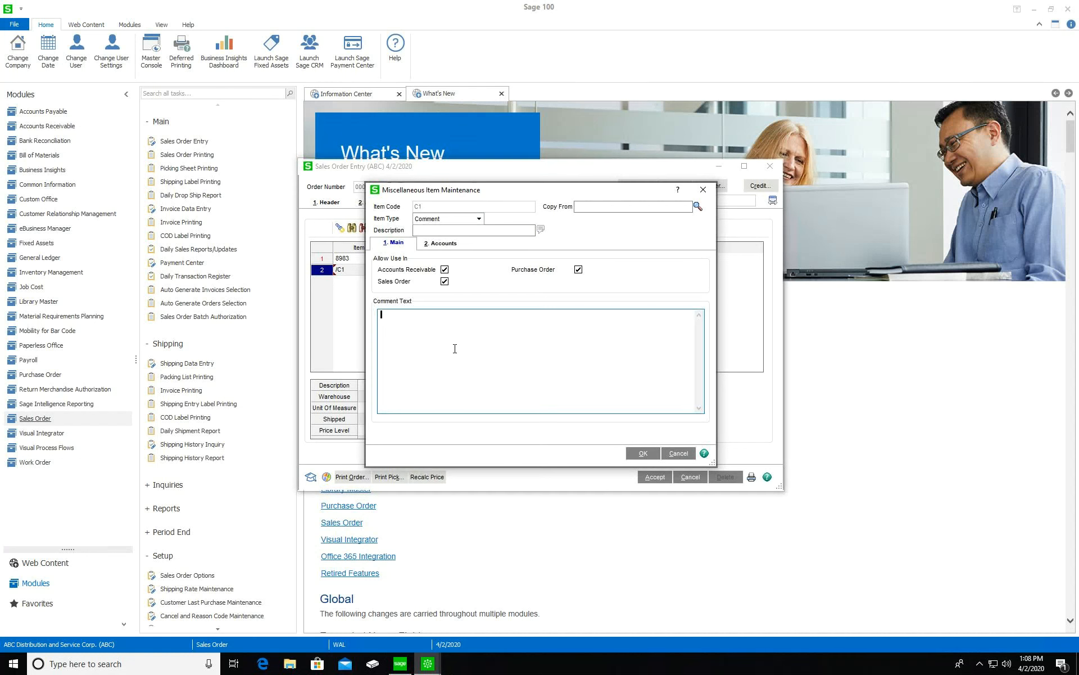
pyautogui.write('Thank you gf')
pyautogui.press('BackSpace')
pyautogui.write('ot')
pyautogui.press('BackSpace')
pyautogui.press('BackSpace')
pyautogui.press('BackSpace')
pyautogui.press('BackSpace')
pyautogui.write('for shopping with us')
pyautogui.click(646, 453)
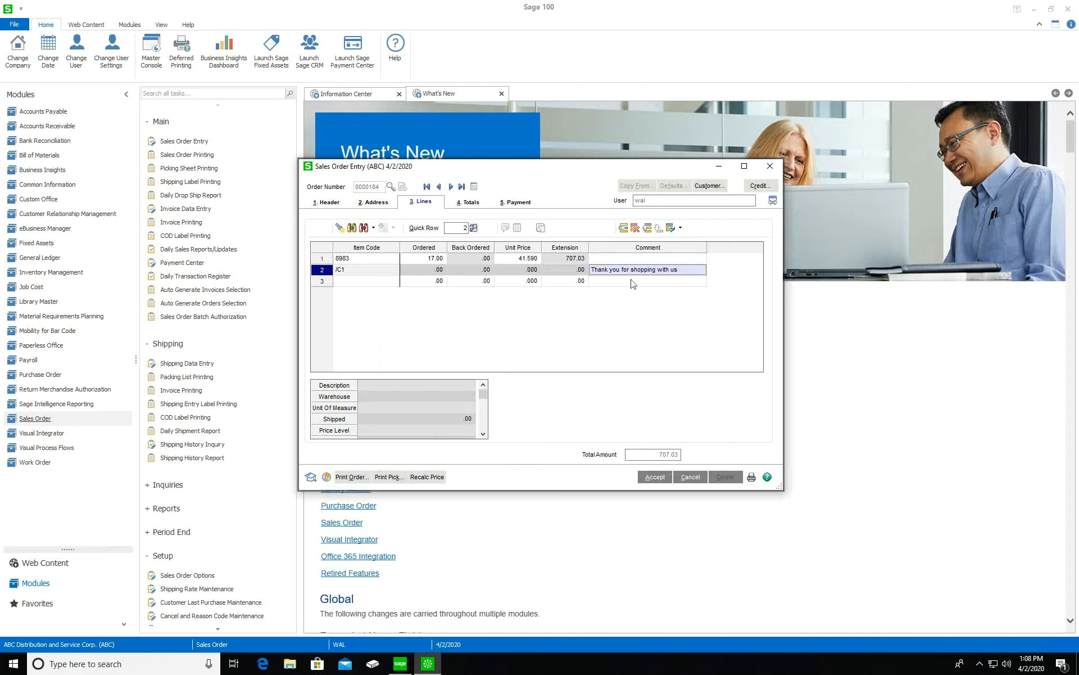
# Delete line 2 and re-enter /C1 to pull in the standard comment
pyautogui.click(636, 228)
pyautogui.click(366, 270)
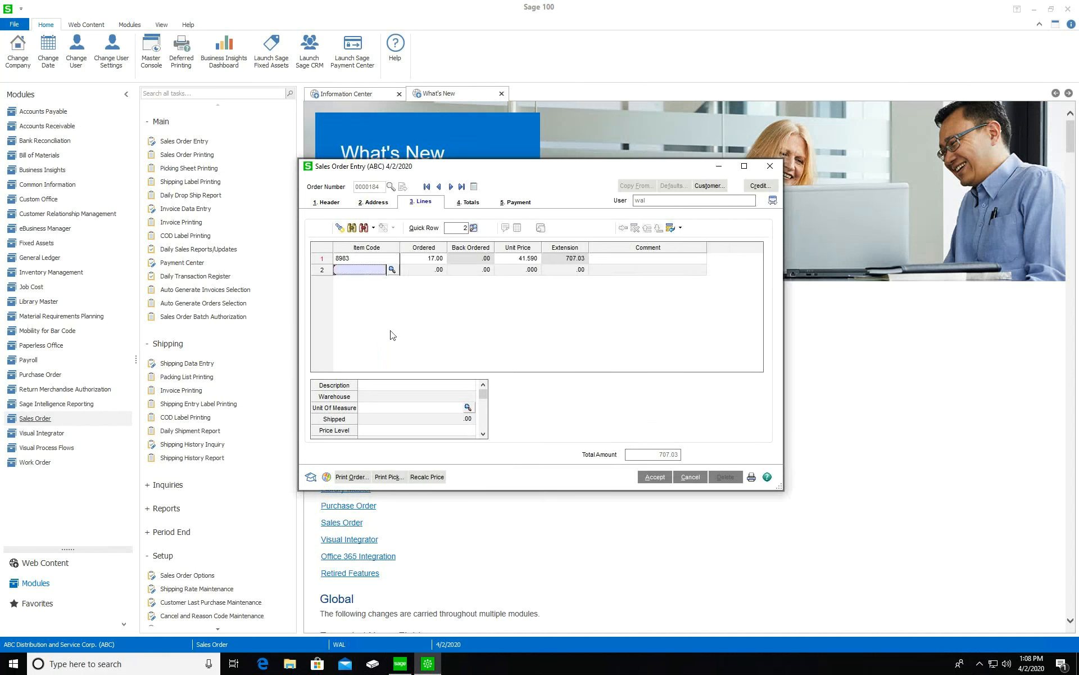
pyautogui.write('/C1')
pyautogui.press('Tab')
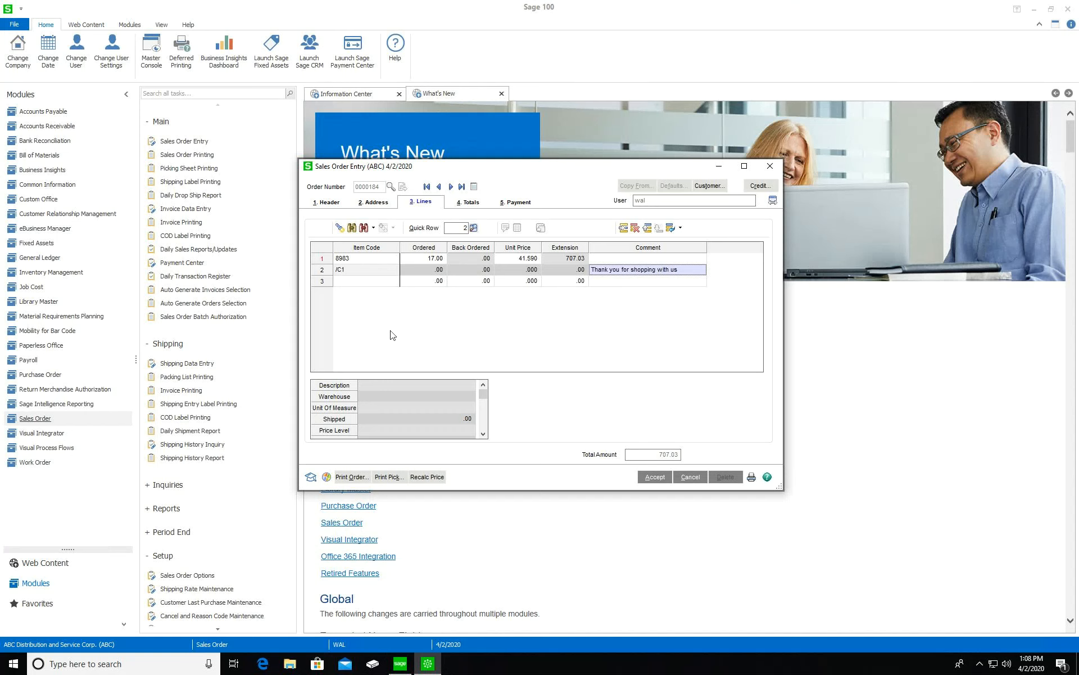
# Review the quote totals: 707.03 non-taxable, 10% commission, order total 707.03
pyautogui.click(472, 202)
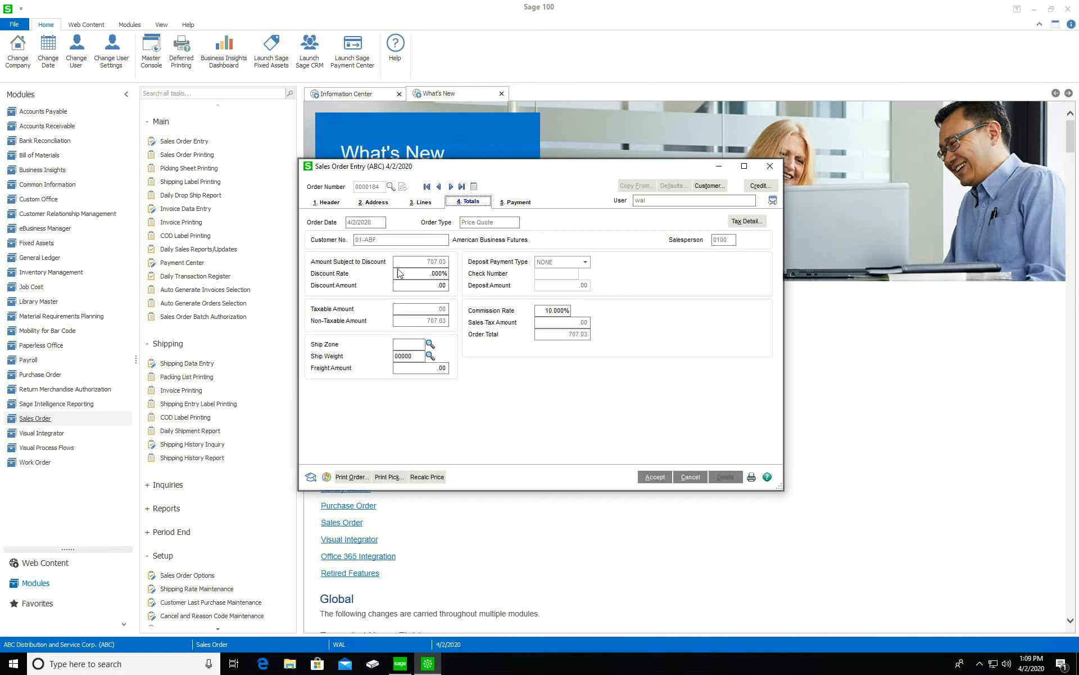
pyautogui.click(442, 260)
pyautogui.click(423, 202)
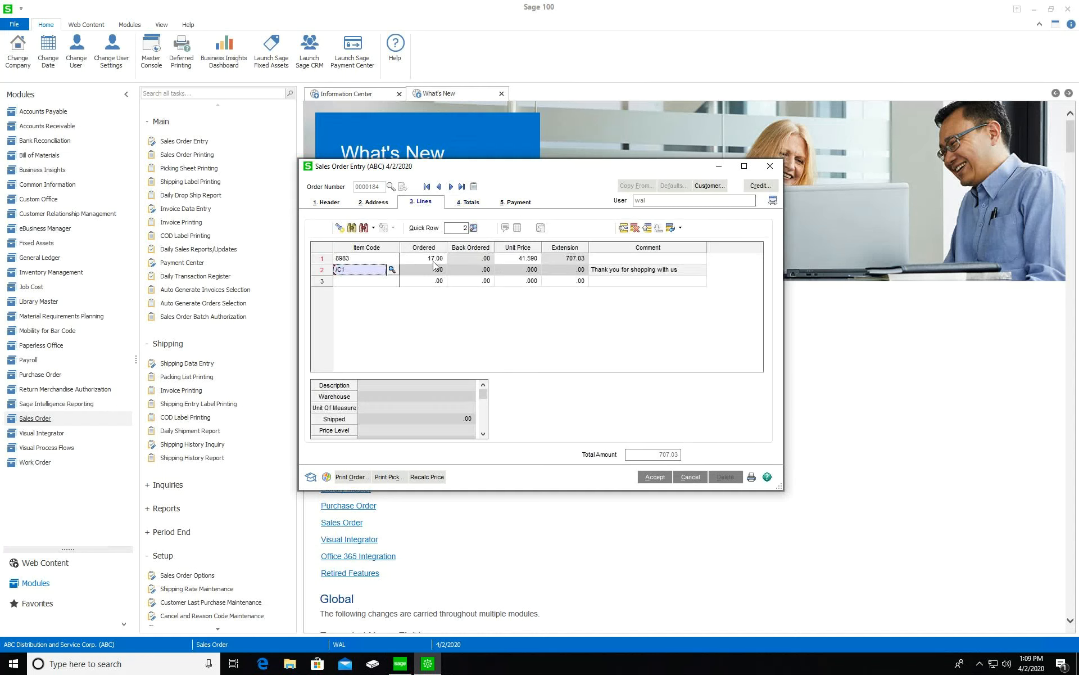
pyautogui.click(471, 207)
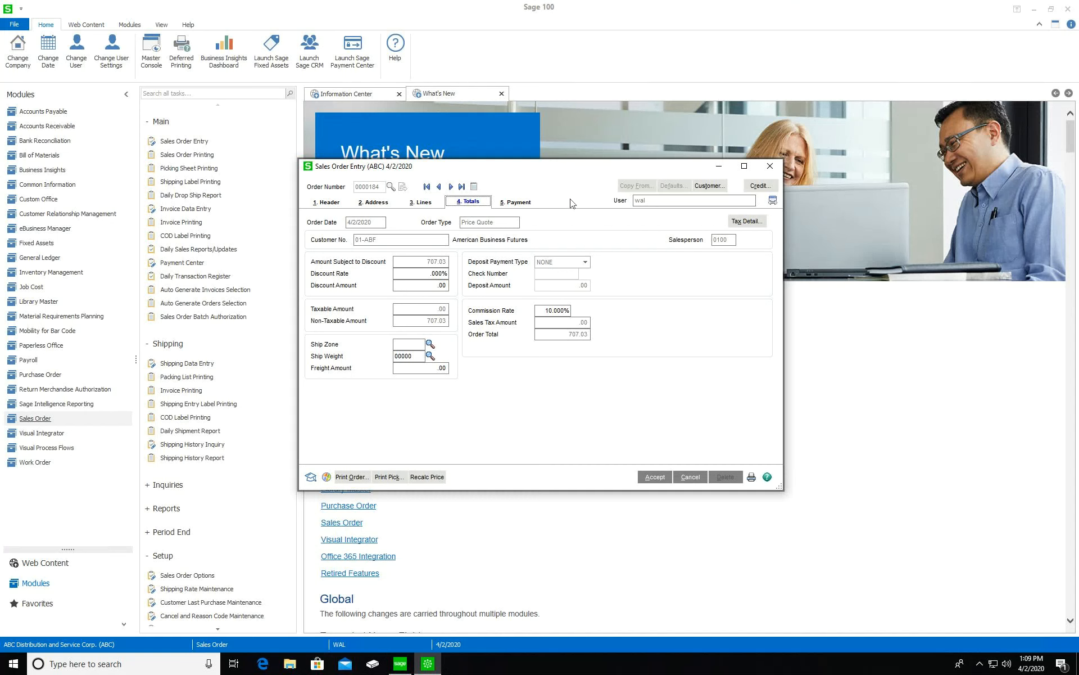
# Check the quote's empty payment details, then return to the header
pyautogui.click(523, 206)
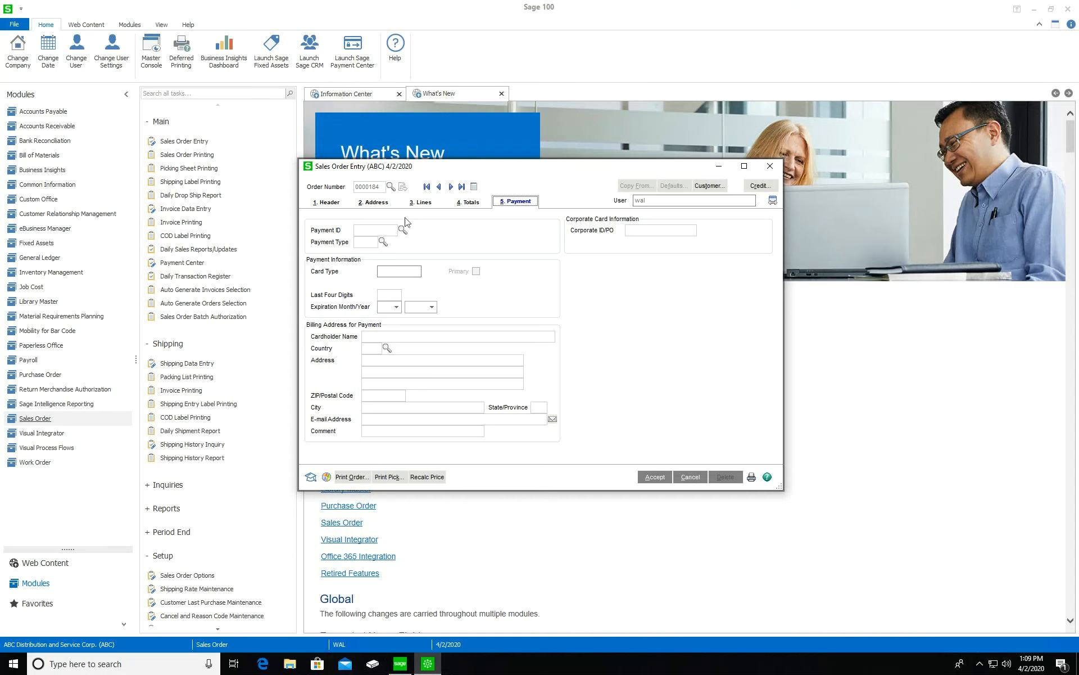
pyautogui.click(333, 203)
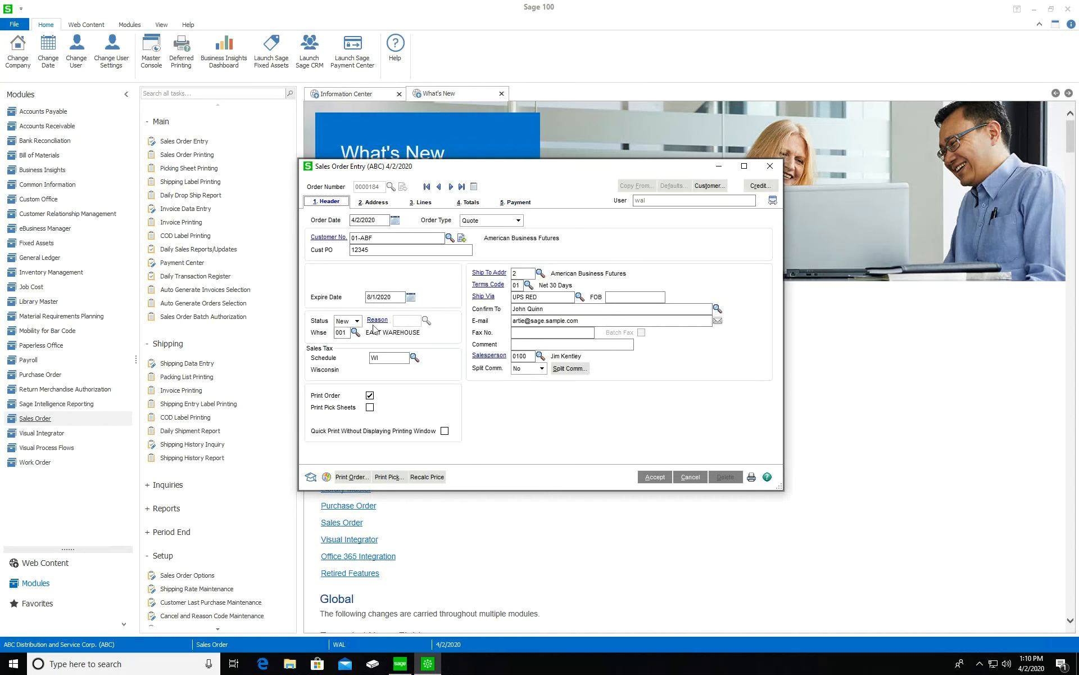
# Accept the quote and start the next-numbered order for the Sage cloud for invoices customer
pyautogui.click(663, 478)
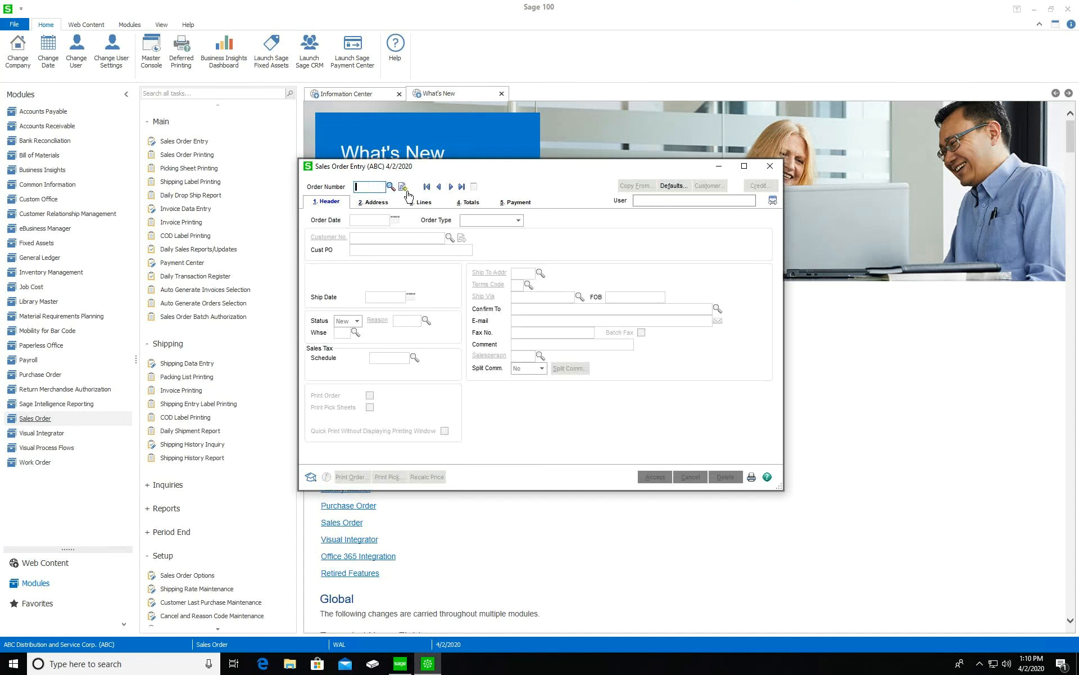
pyautogui.click(403, 187)
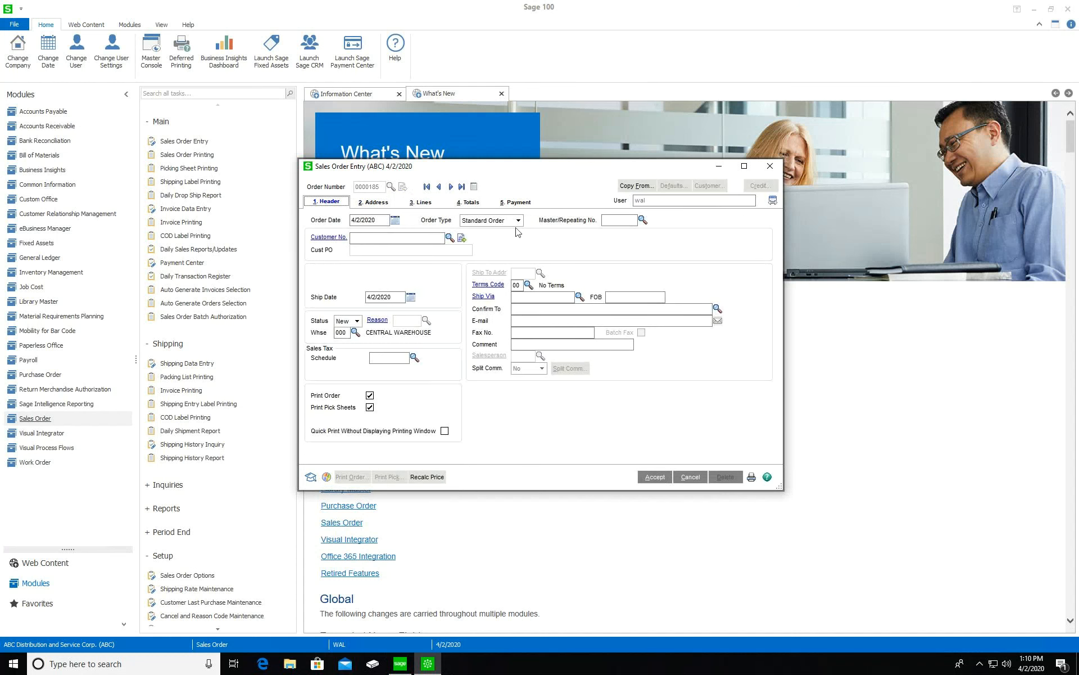
pyautogui.click(451, 237)
pyautogui.doubleClick(442, 187)
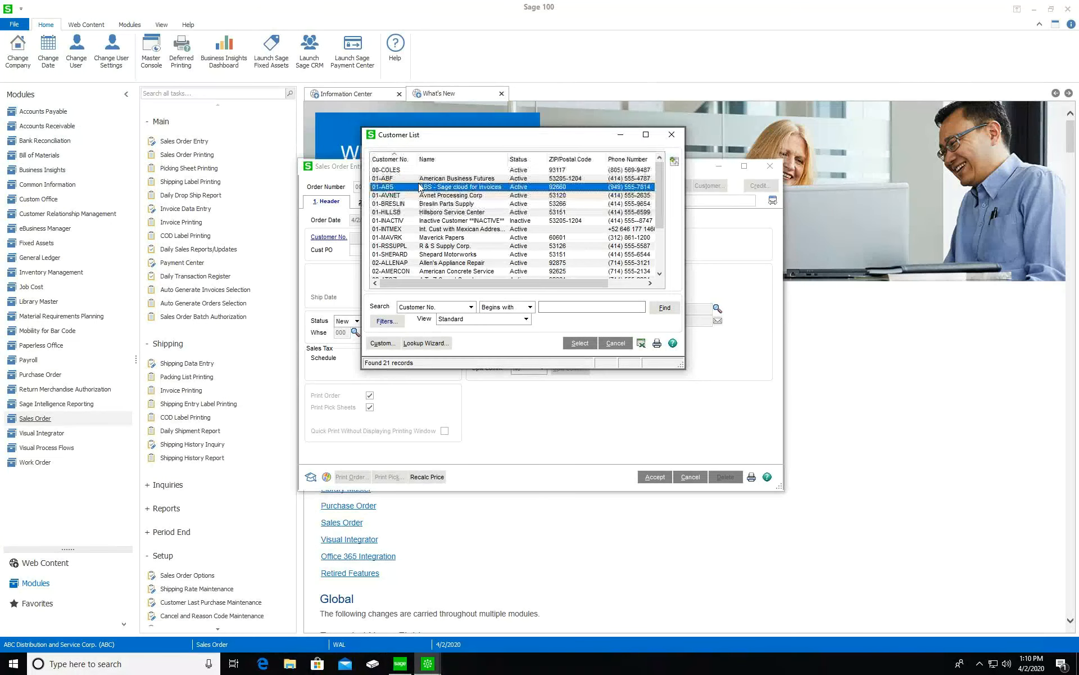
# Enter the customer PO number and set the ship date to 4/16/2020
pyautogui.write('12345')
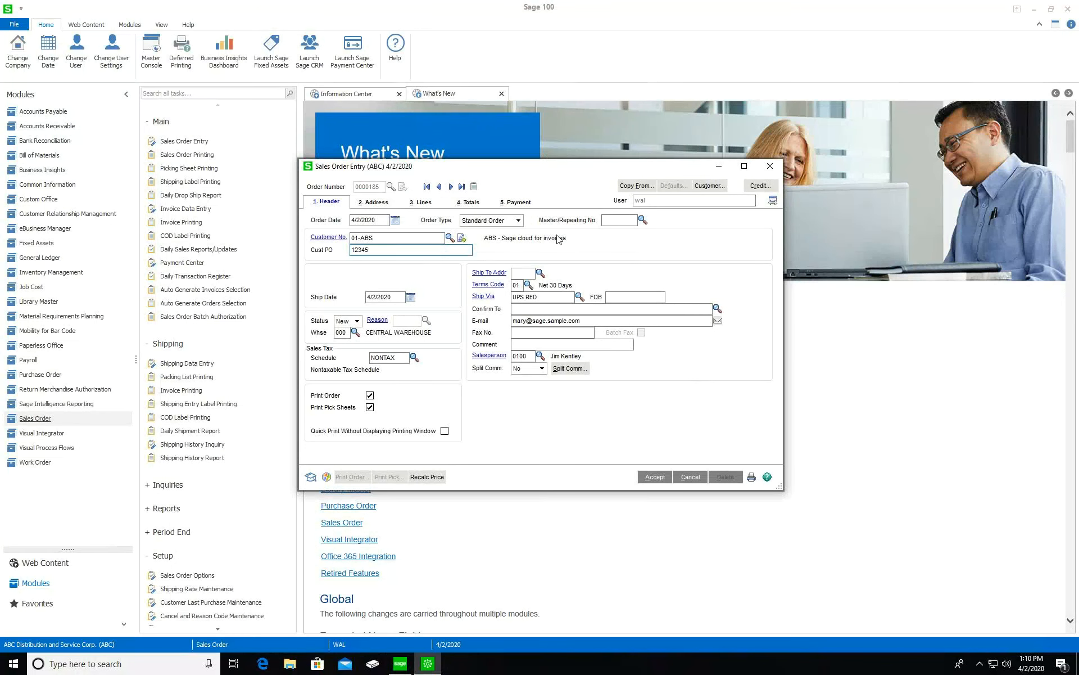
pyautogui.click(540, 273)
pyautogui.click(411, 296)
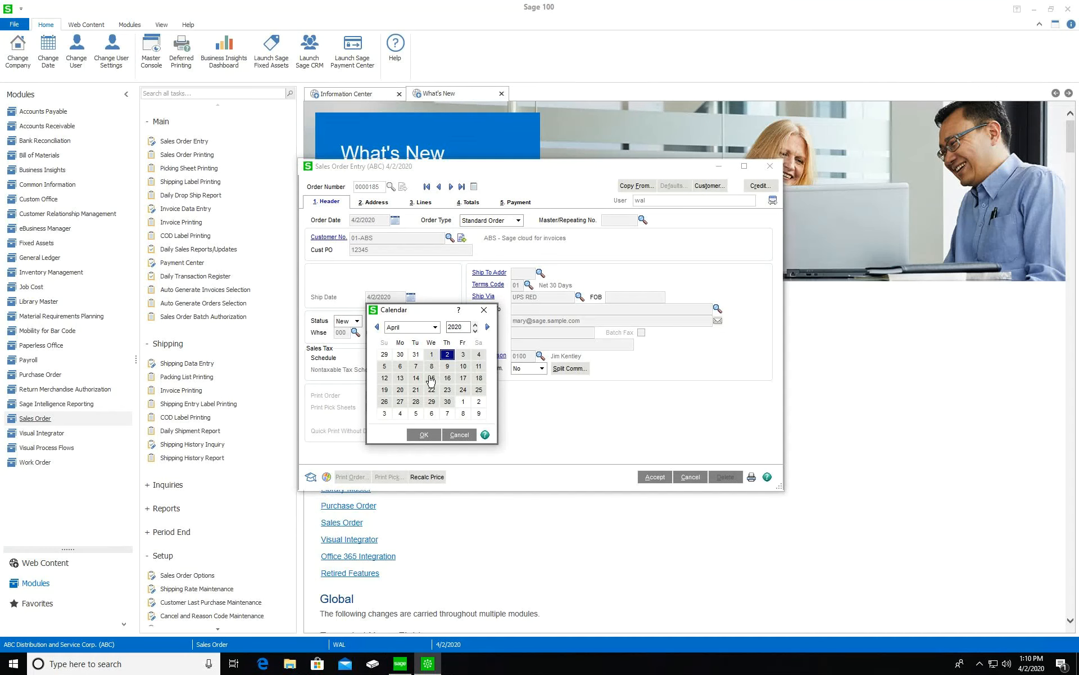
pyautogui.click(447, 378)
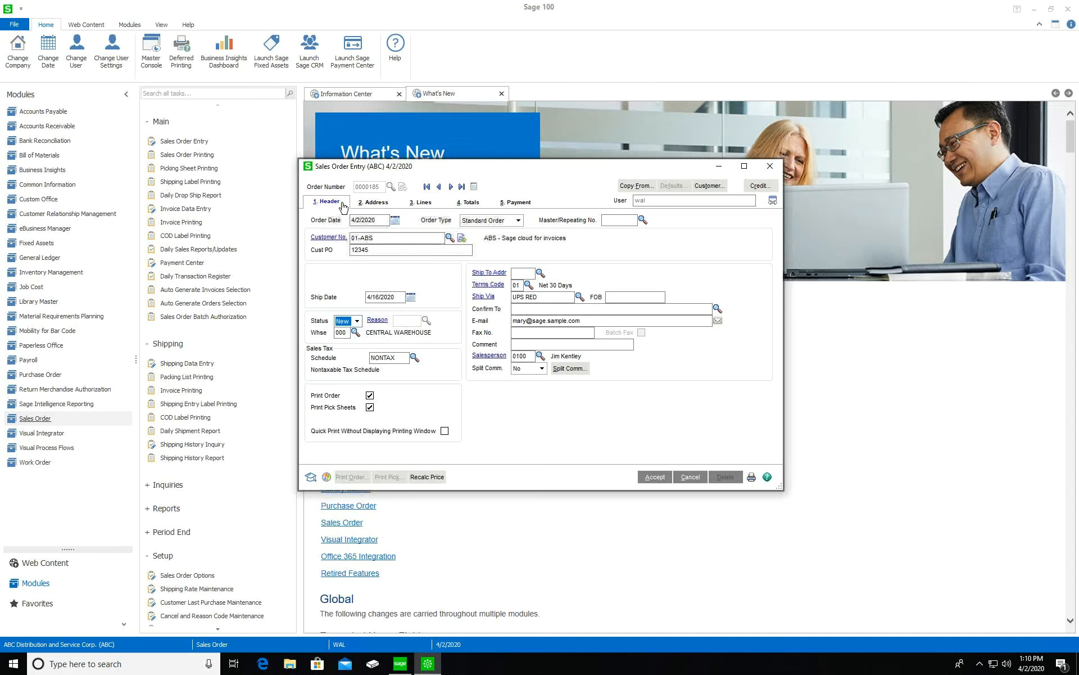
# Add a line for 4 WIDGET A at 212.00 each, for an 848.00 order total
pyautogui.click(410, 204)
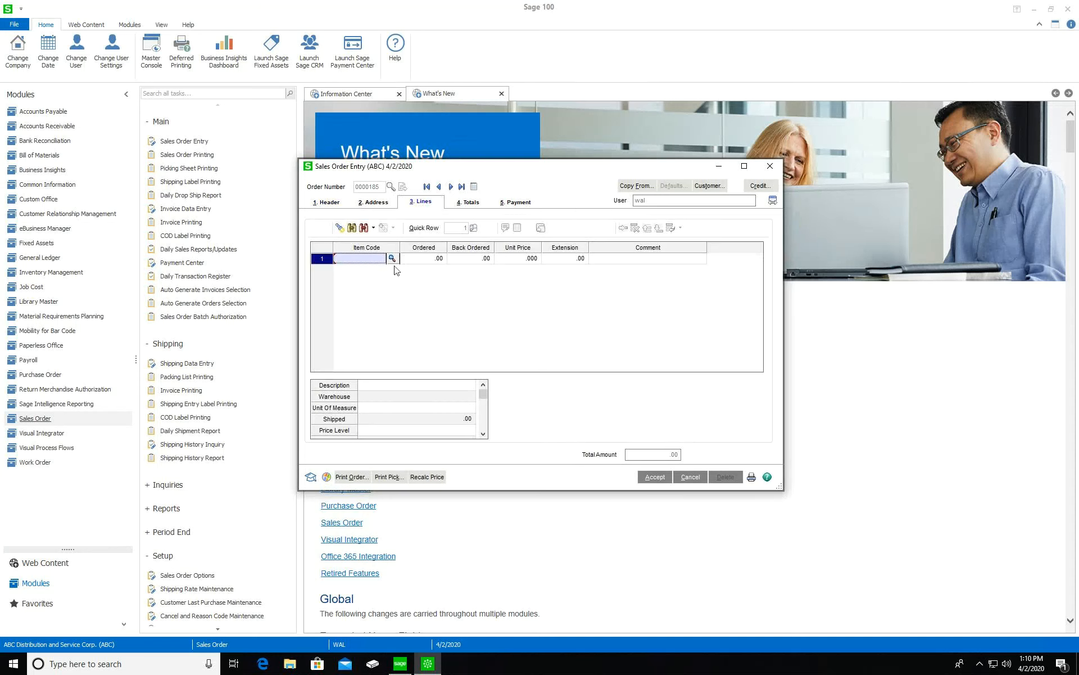
pyautogui.write('W')
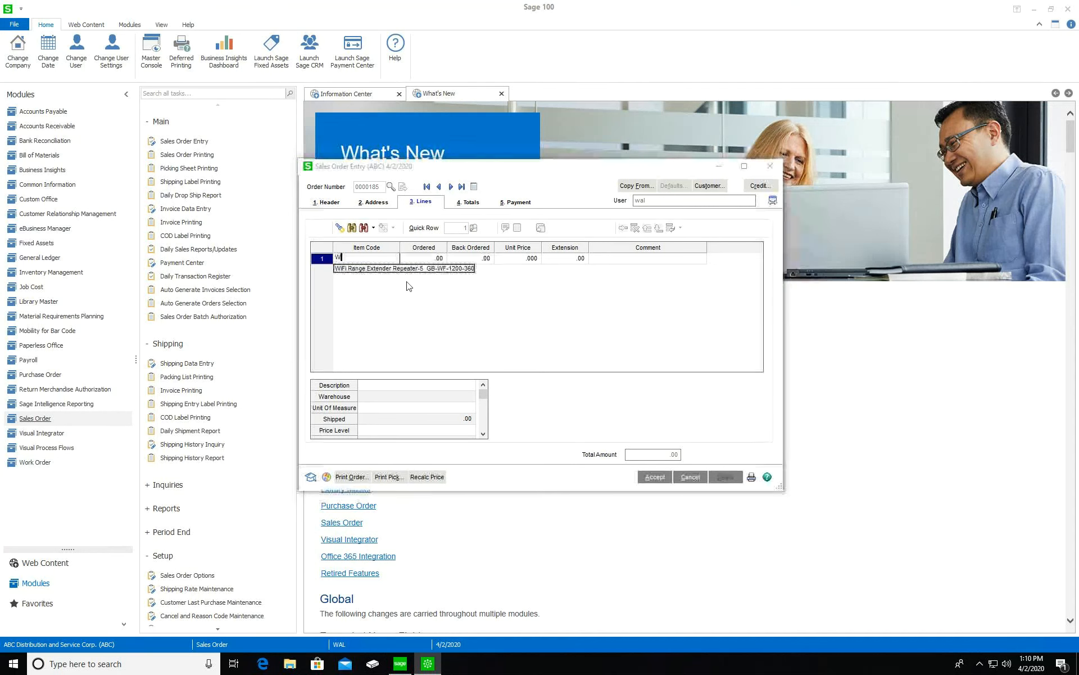
pyautogui.write('IDGET A')
pyautogui.press('Tab')
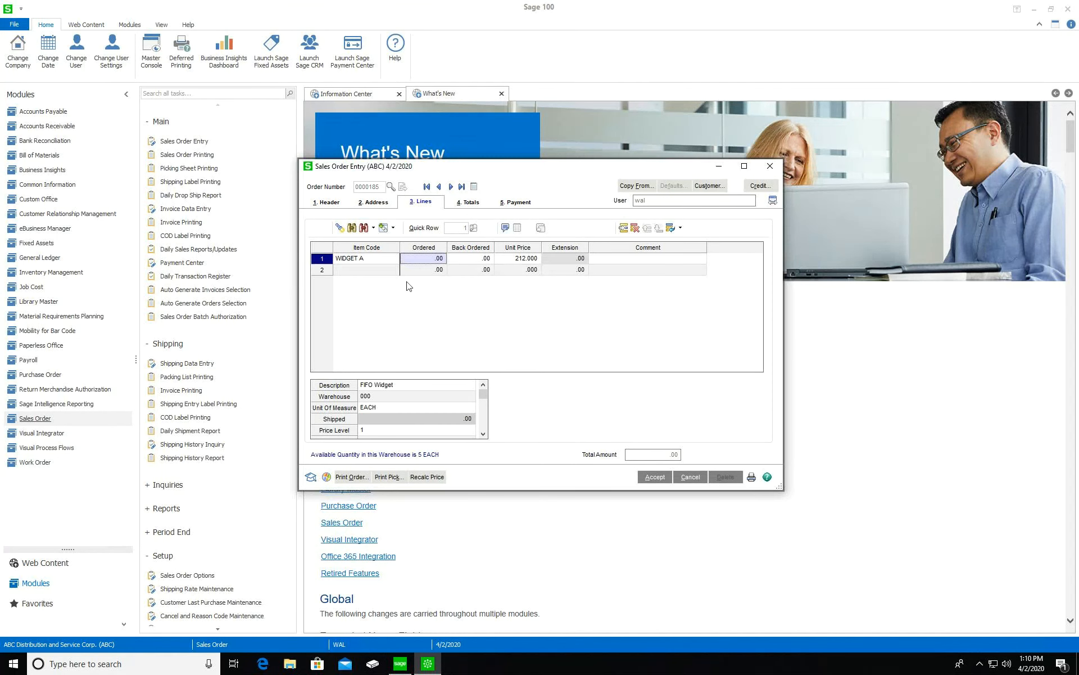
pyautogui.write('4')
pyautogui.click(387, 271)
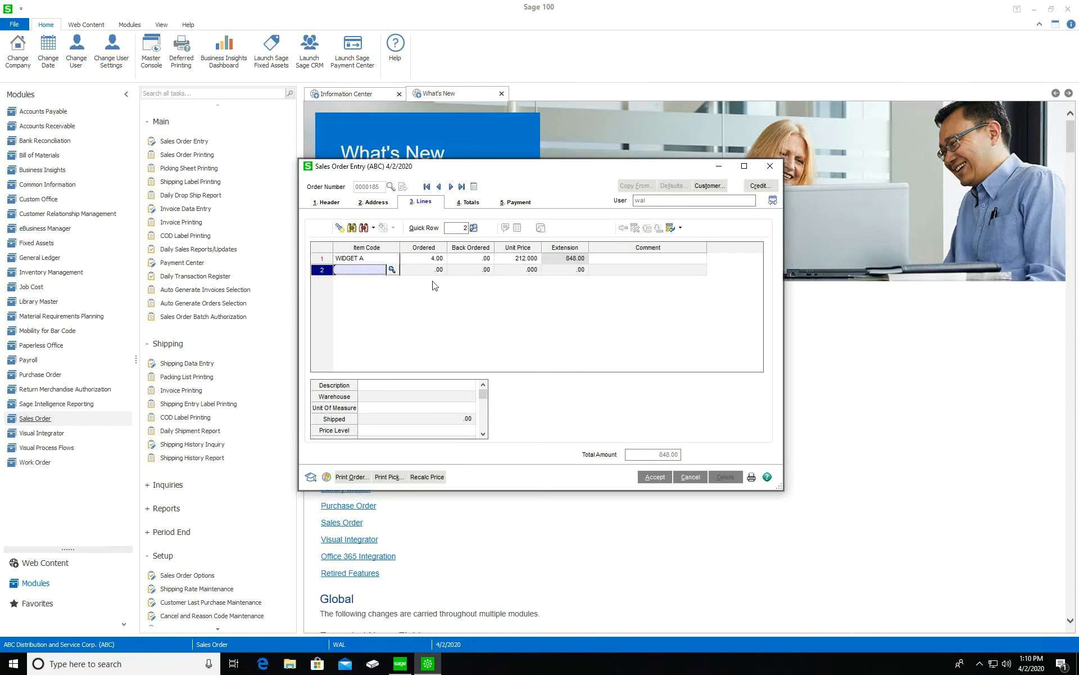
pyautogui.click(472, 202)
# Set the deposit payment type to CHECK with a check number and a 400.00 amount, leaving 448.00 net
pyautogui.click(515, 202)
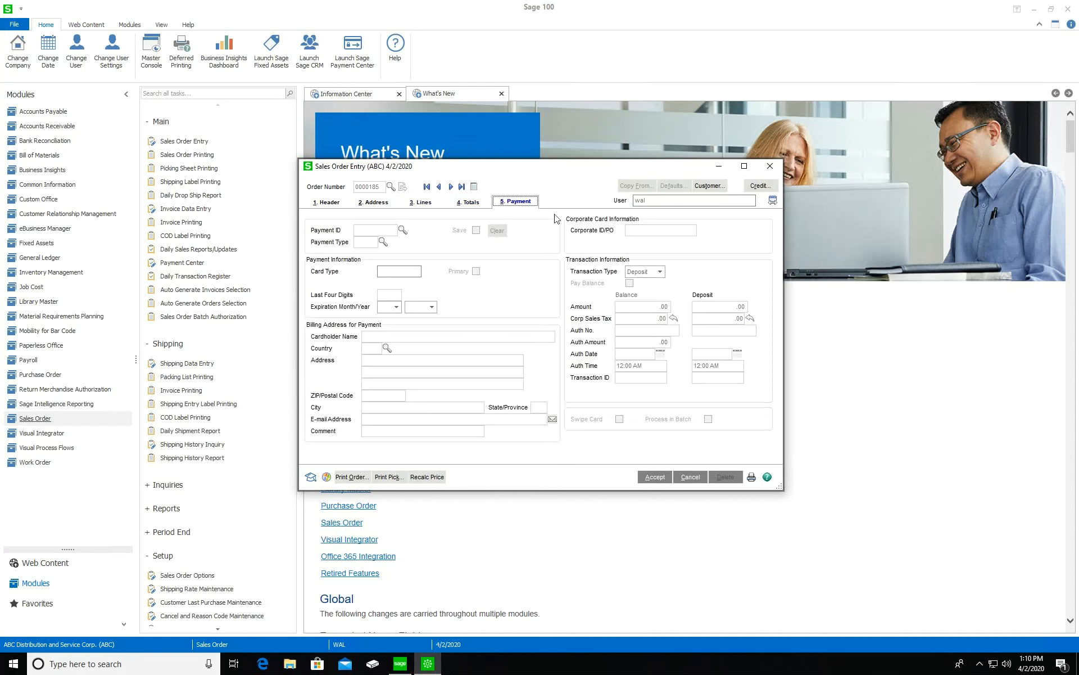
pyautogui.click(469, 201)
pyautogui.click(583, 262)
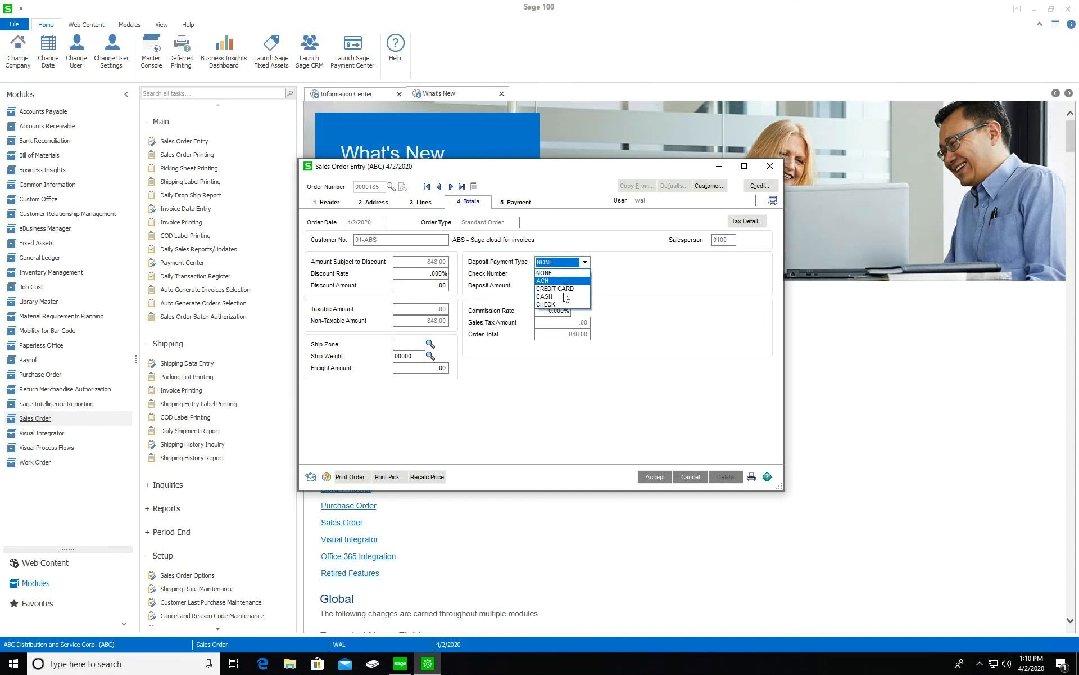
pyautogui.click(563, 304)
pyautogui.click(674, 283)
pyautogui.click(580, 287)
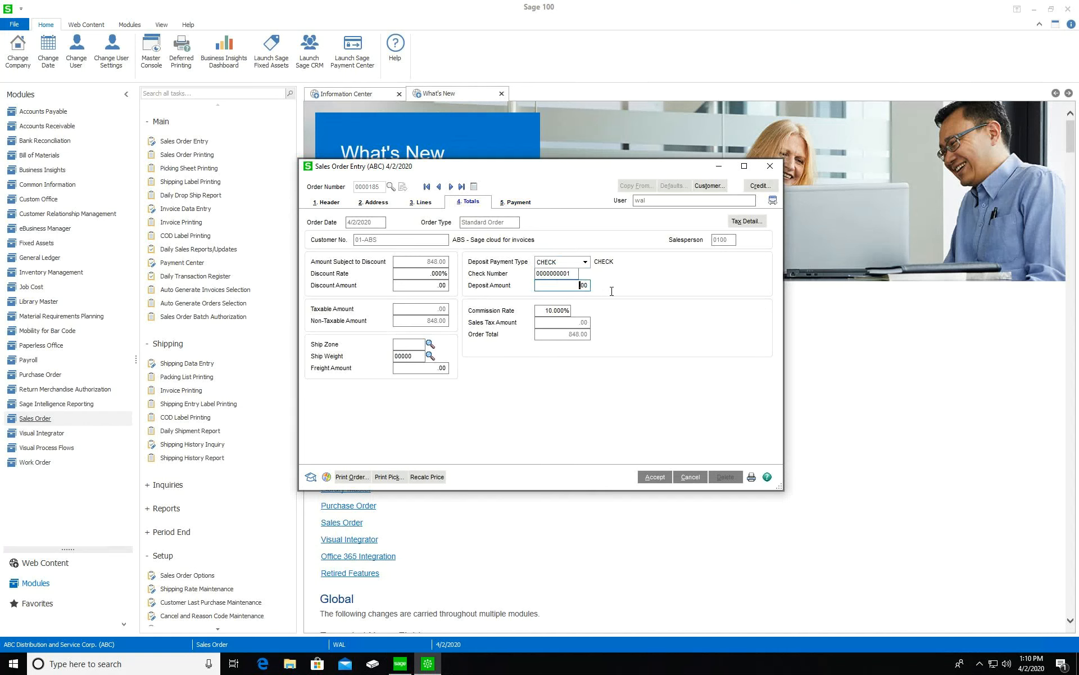
pyautogui.write('.40')
pyautogui.write('00')
pyautogui.press('Return')
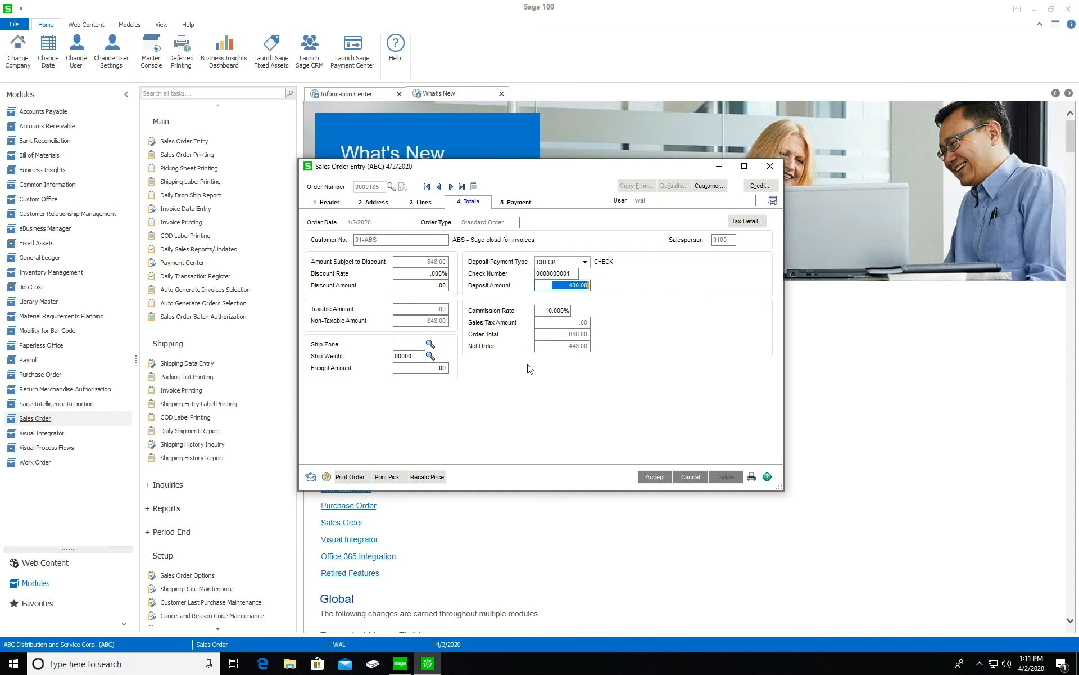
pyautogui.moveTo(546, 347); pyautogui.dragTo(587, 347)
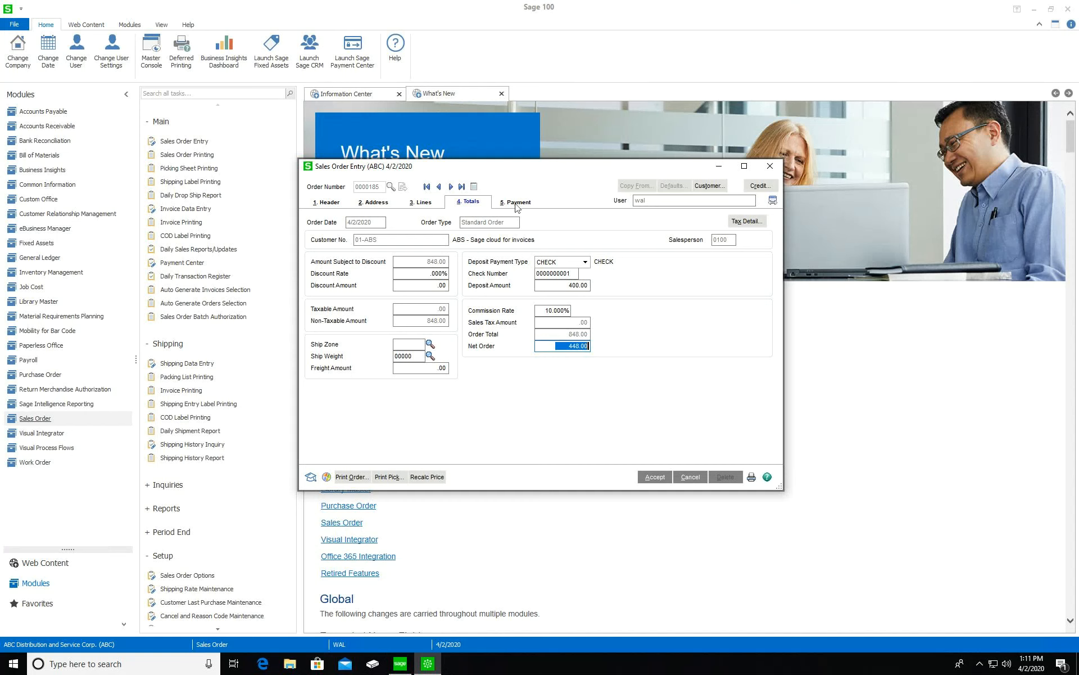
# Switch the deposit to CREDIT CARD, confirm the customer has no stored payments, and return to the header
pyautogui.click(585, 262)
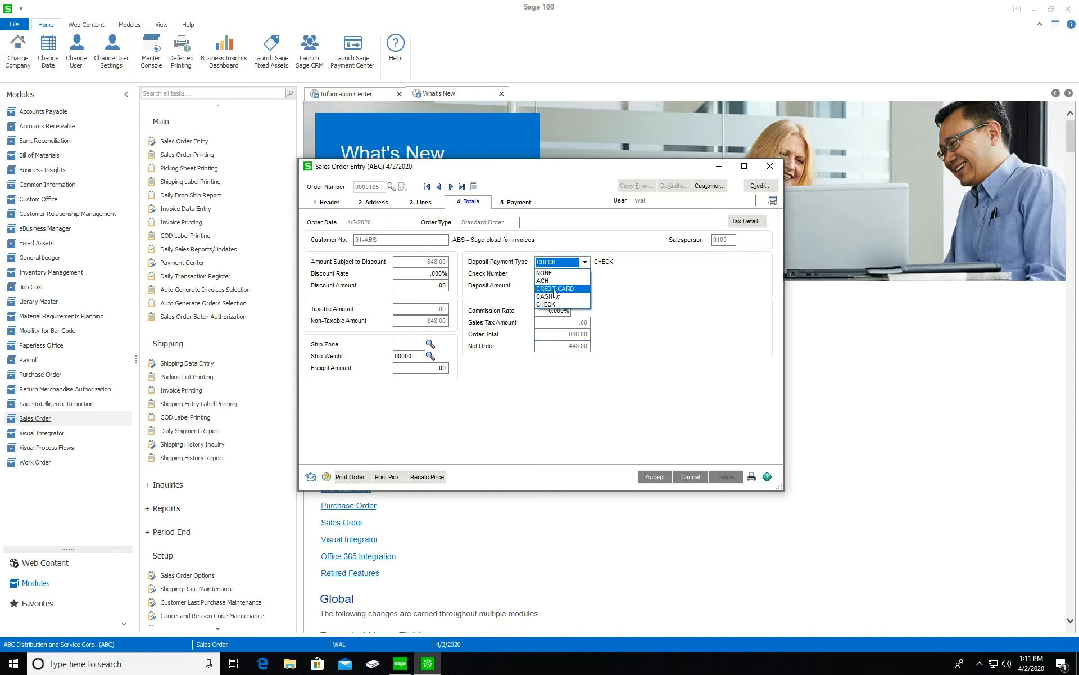
pyautogui.click(553, 288)
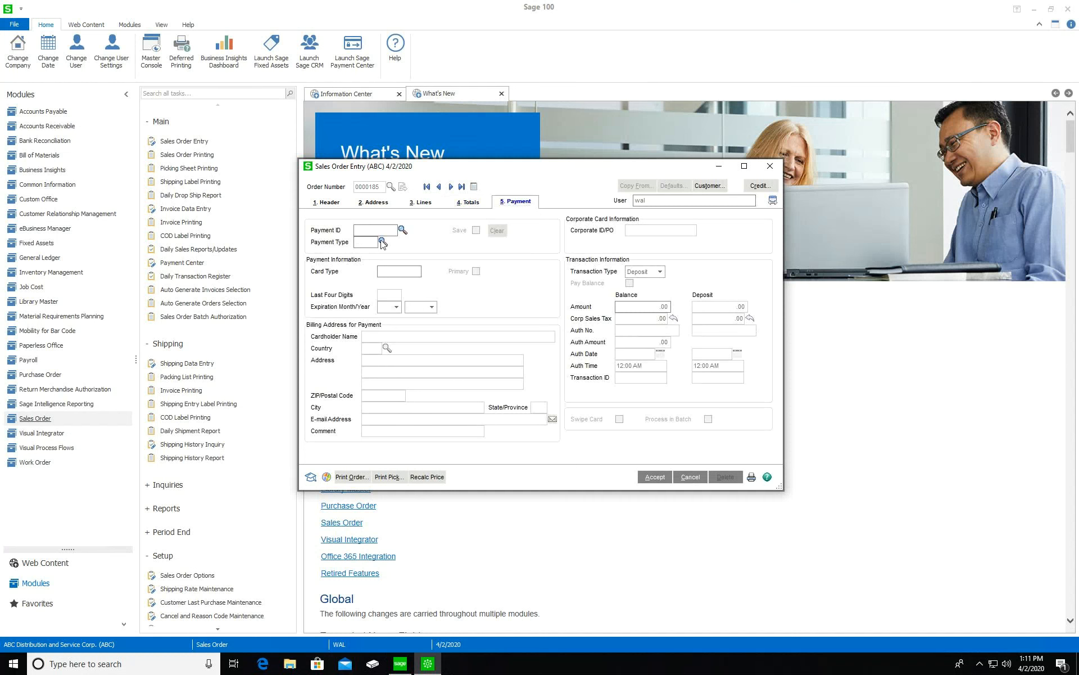
pyautogui.click(402, 229)
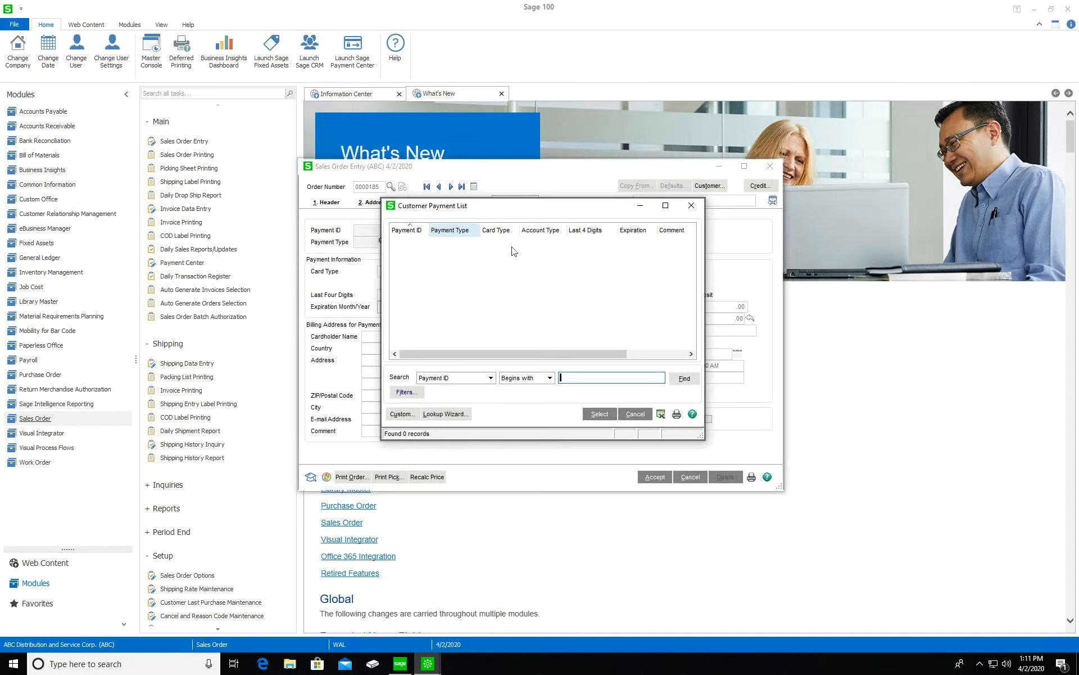
pyautogui.click(690, 204)
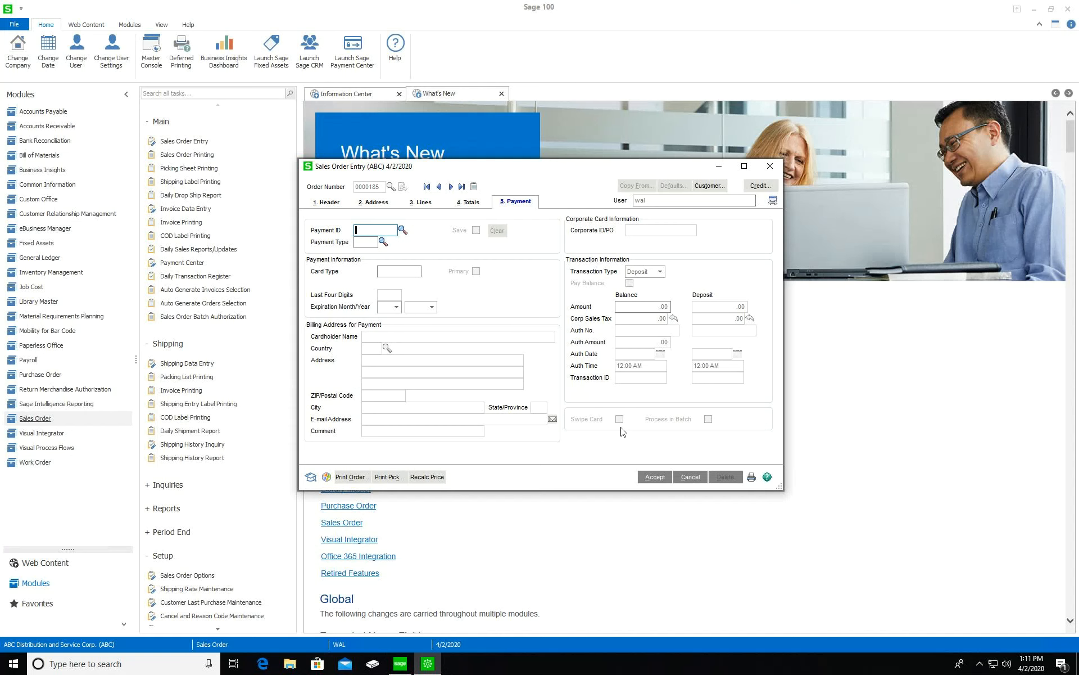
pyautogui.click(332, 206)
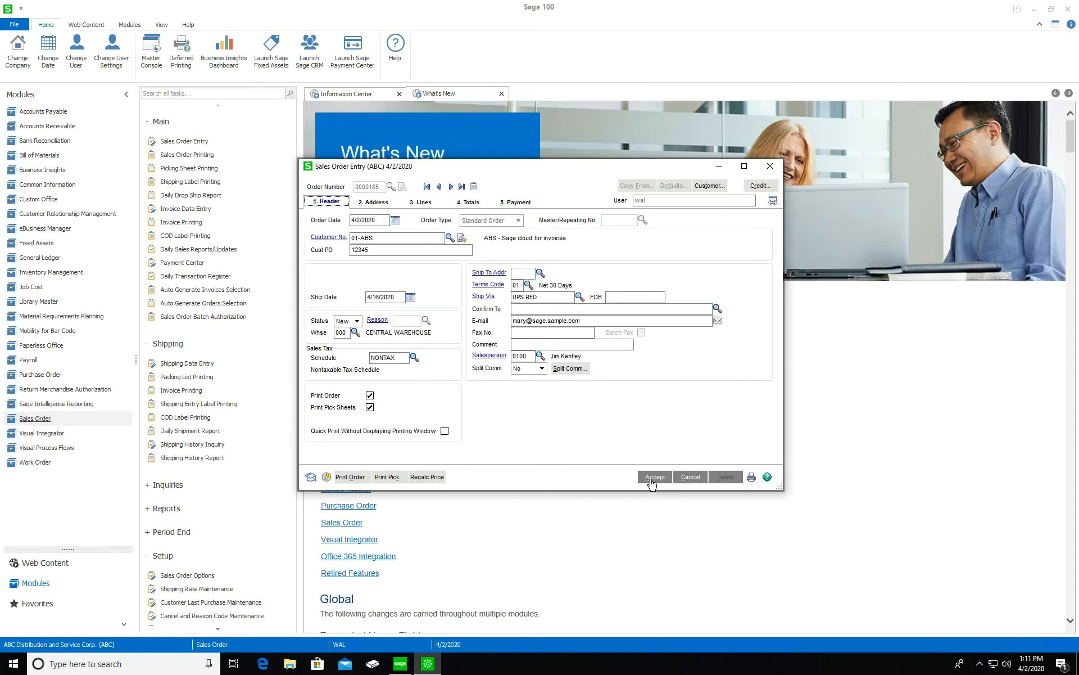
# Save the order and start a new Standard Order based on the first repeating order
pyautogui.hotkey('alt', '2')
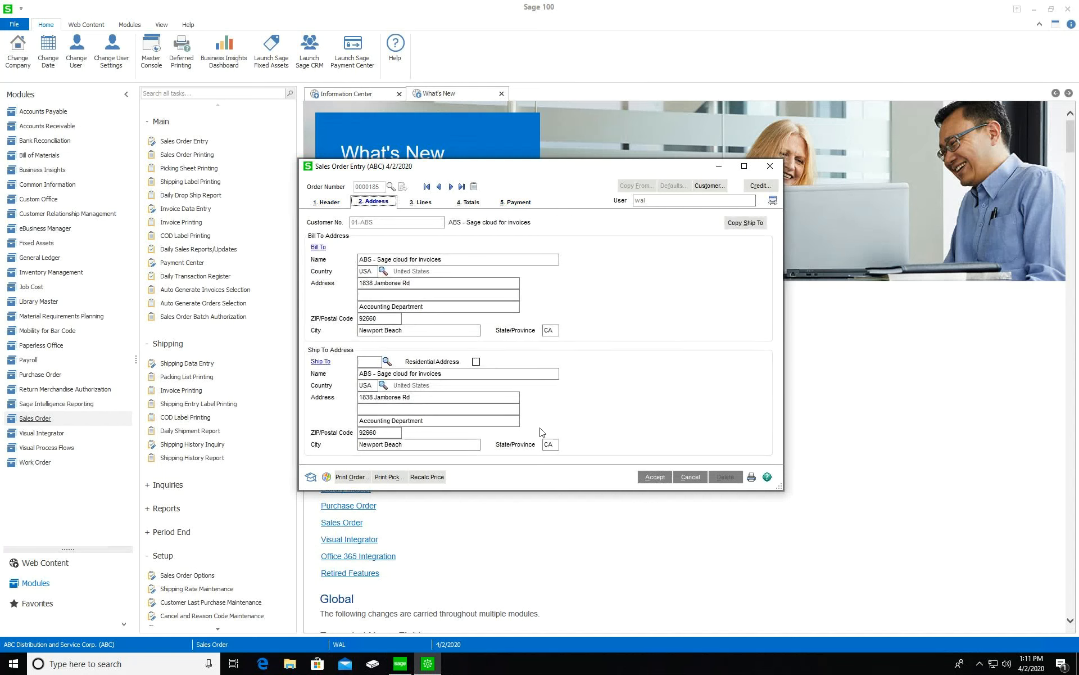
pyautogui.click(658, 479)
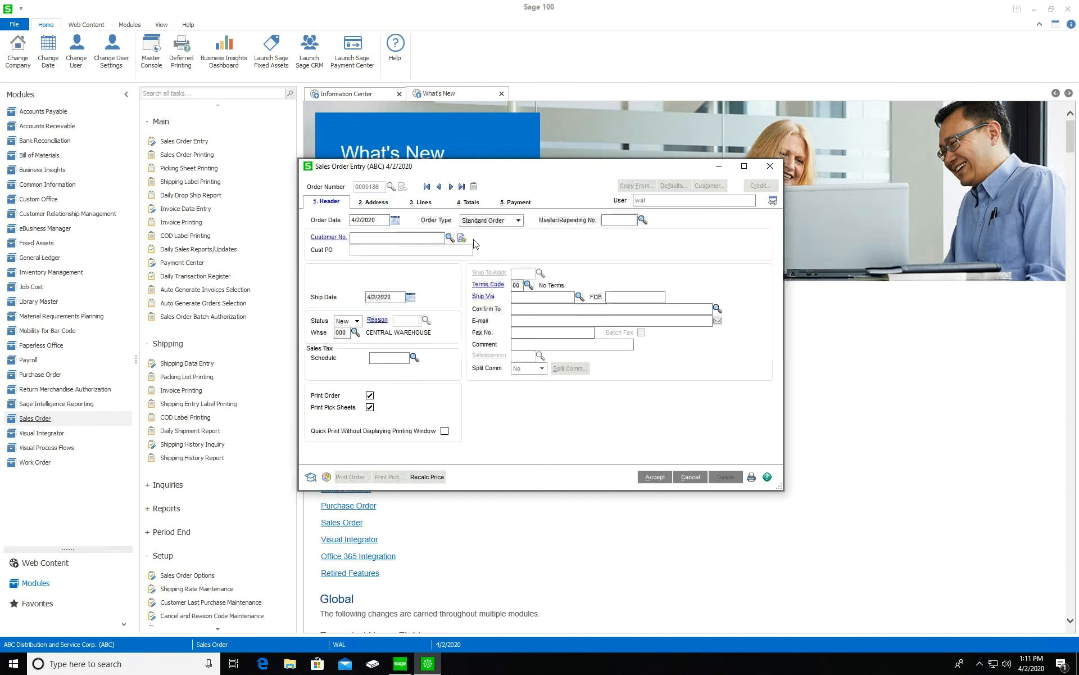
pyautogui.click(504, 221)
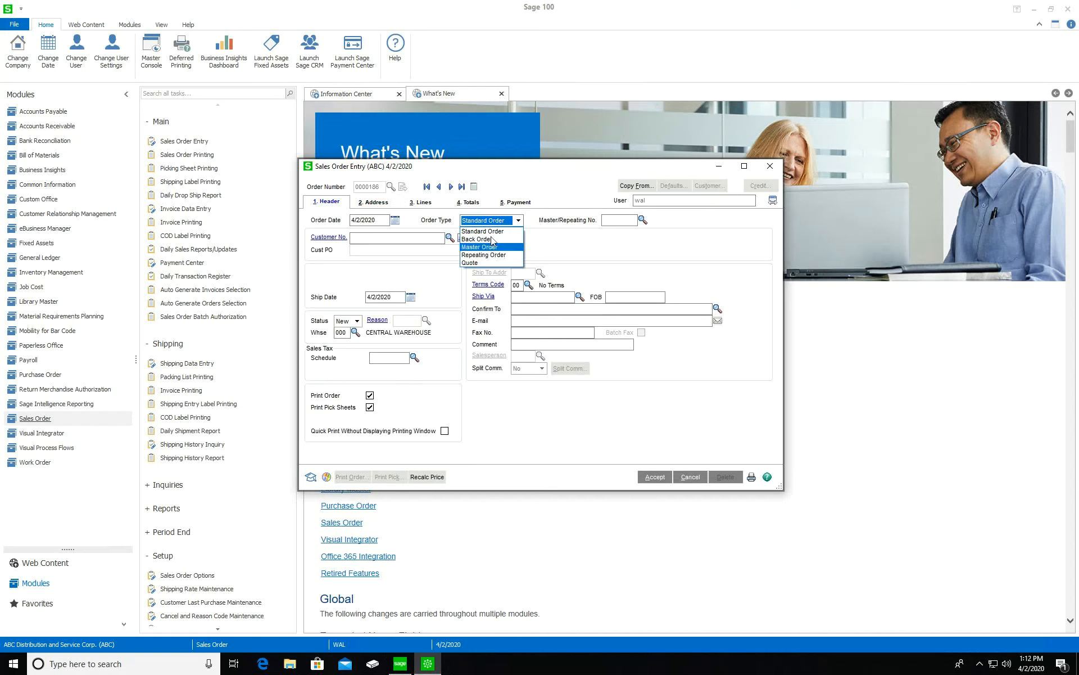
pyautogui.click(483, 231)
pyautogui.click(642, 220)
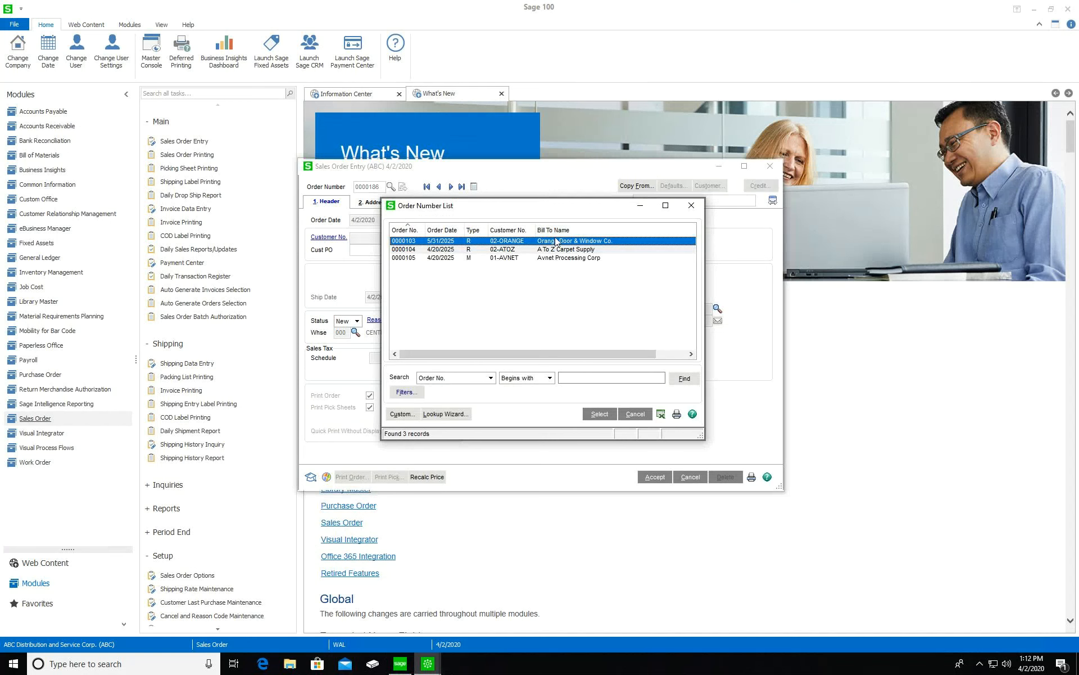
pyautogui.doubleClick(499, 243)
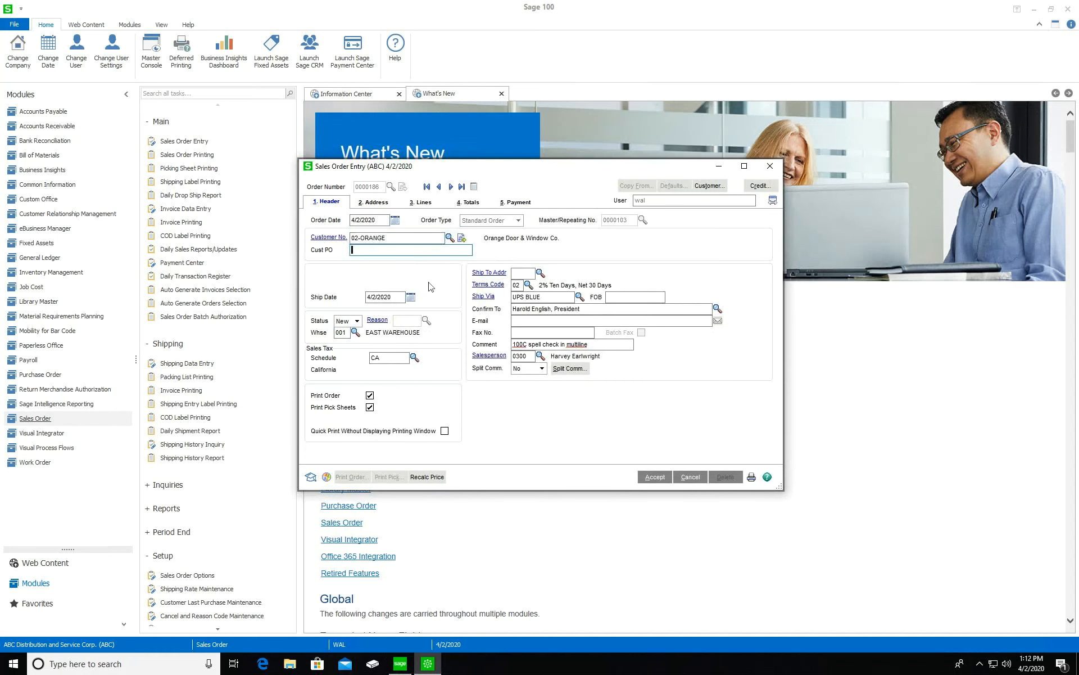
# Enter customer PO 12345A and view the order's line items
pyautogui.write('12345A')
pyautogui.press('Tab')
pyautogui.click(421, 202)
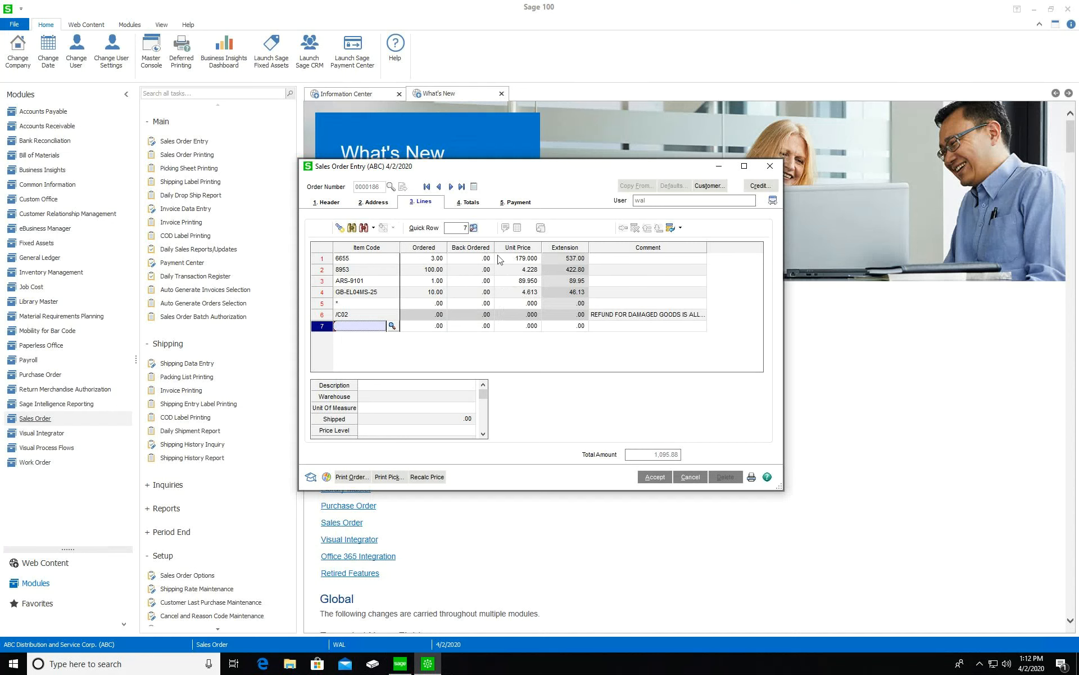
# On the totals, leave the deposit type NONE and check the 15% discount of 164.38
pyautogui.click(467, 203)
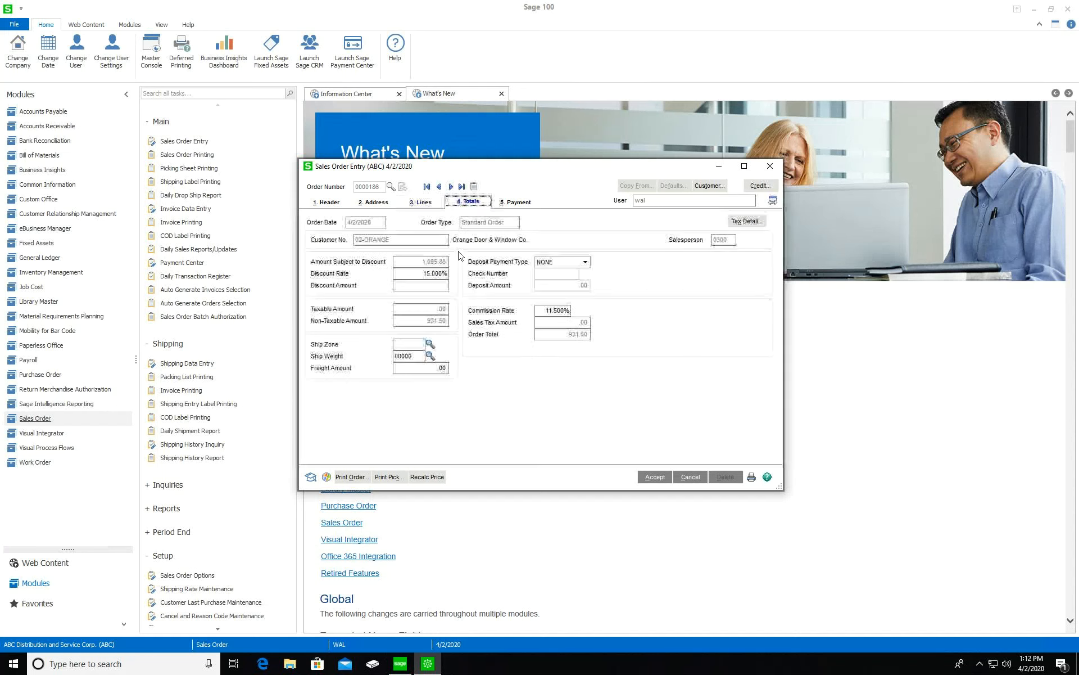
pyautogui.click(580, 263)
pyautogui.click(631, 267)
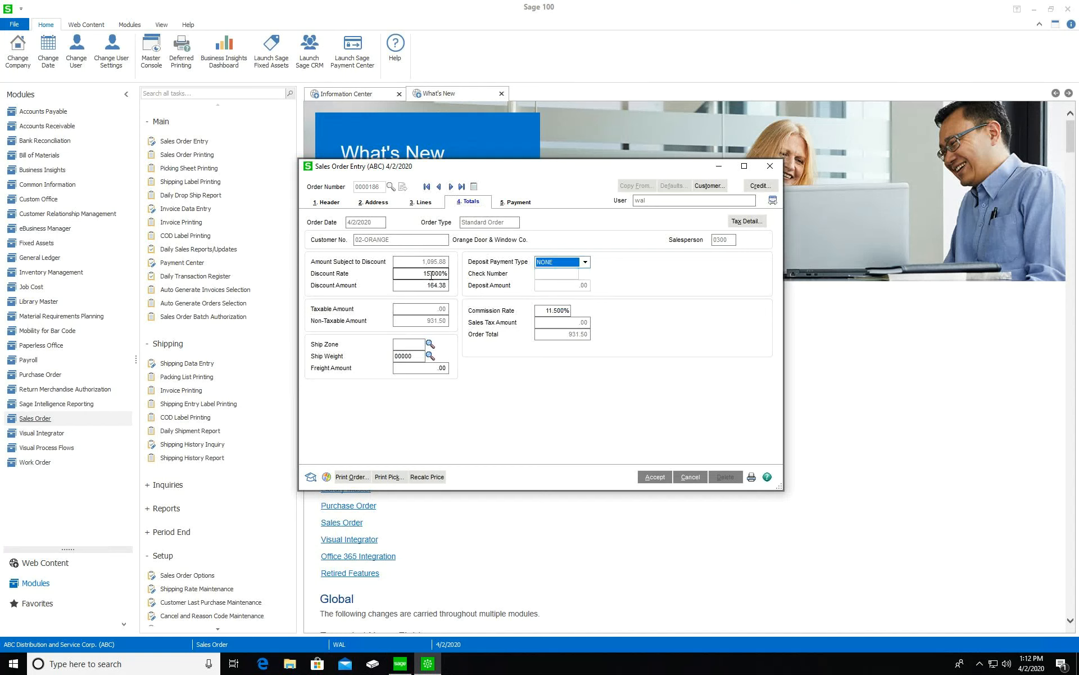
pyautogui.click(444, 285)
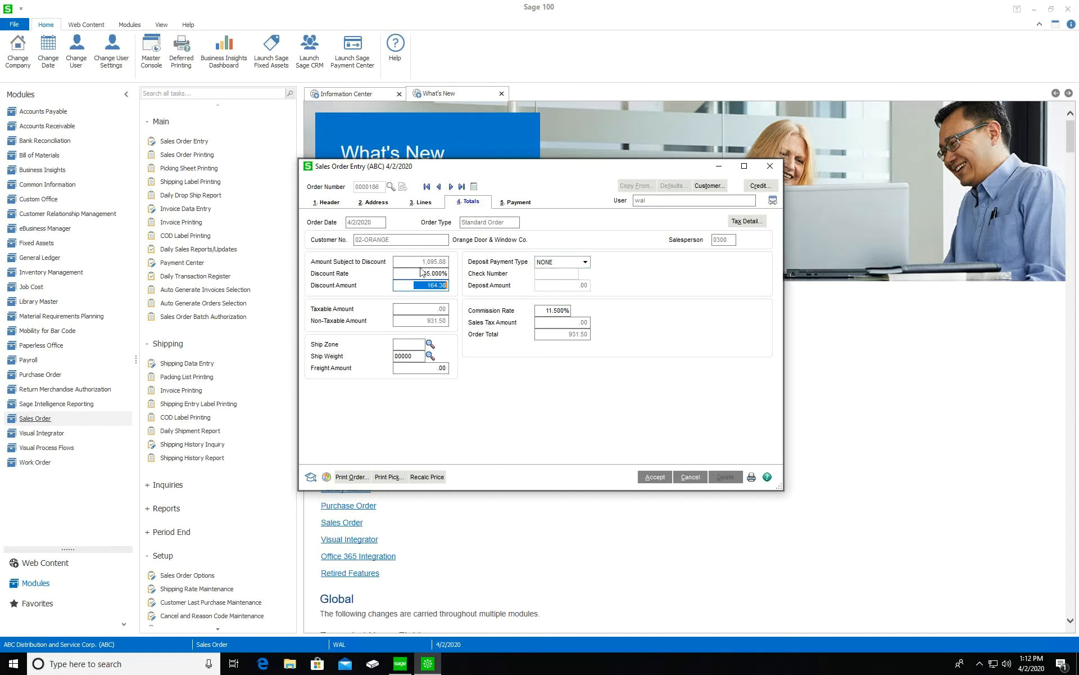
pyautogui.click(444, 321)
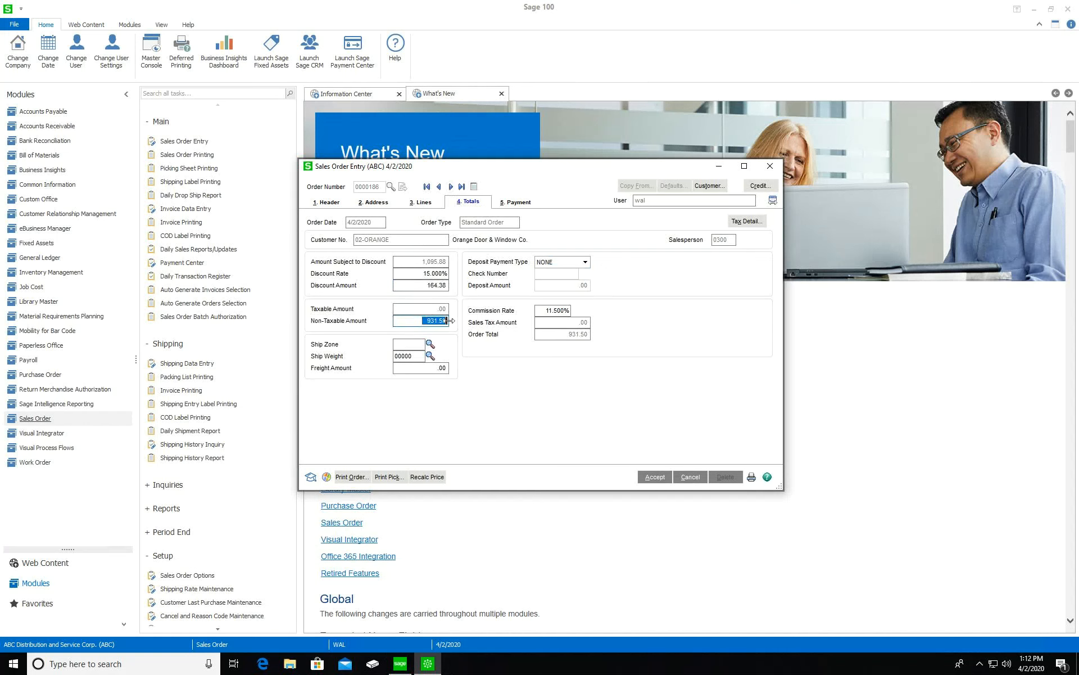
# Review lines 6655, ARS-9101, GB-EL04MS-25 and the /C02 comment, returning to the 931.50 total
pyautogui.click(423, 207)
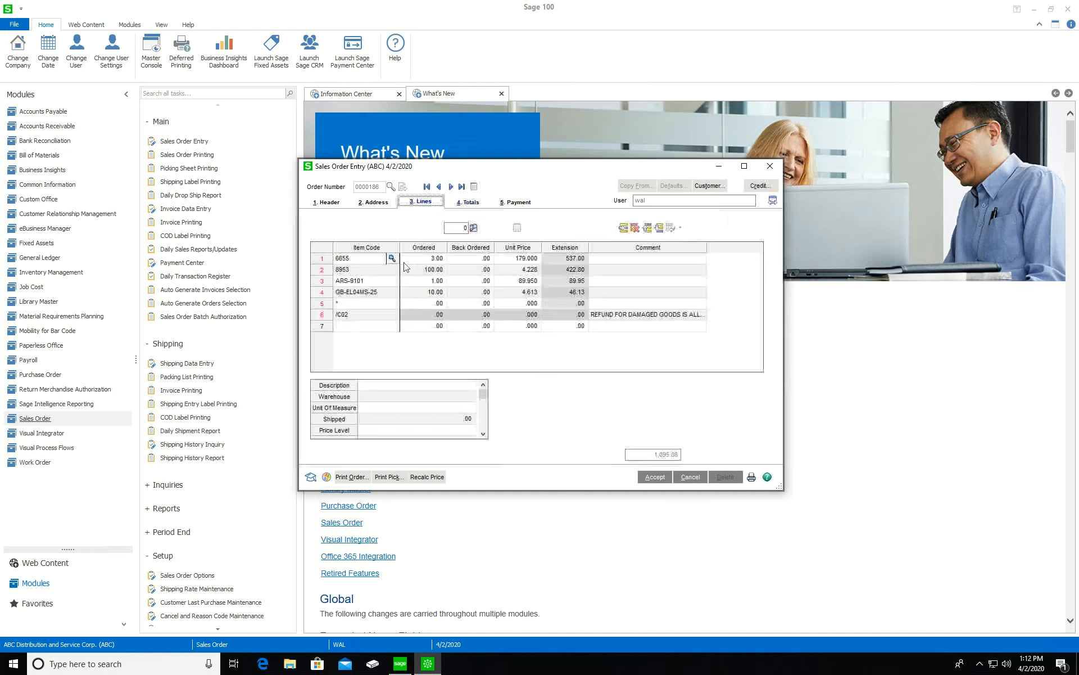
pyautogui.click(483, 433)
pyautogui.click(483, 433)
pyautogui.click(483, 434)
pyautogui.click(483, 434)
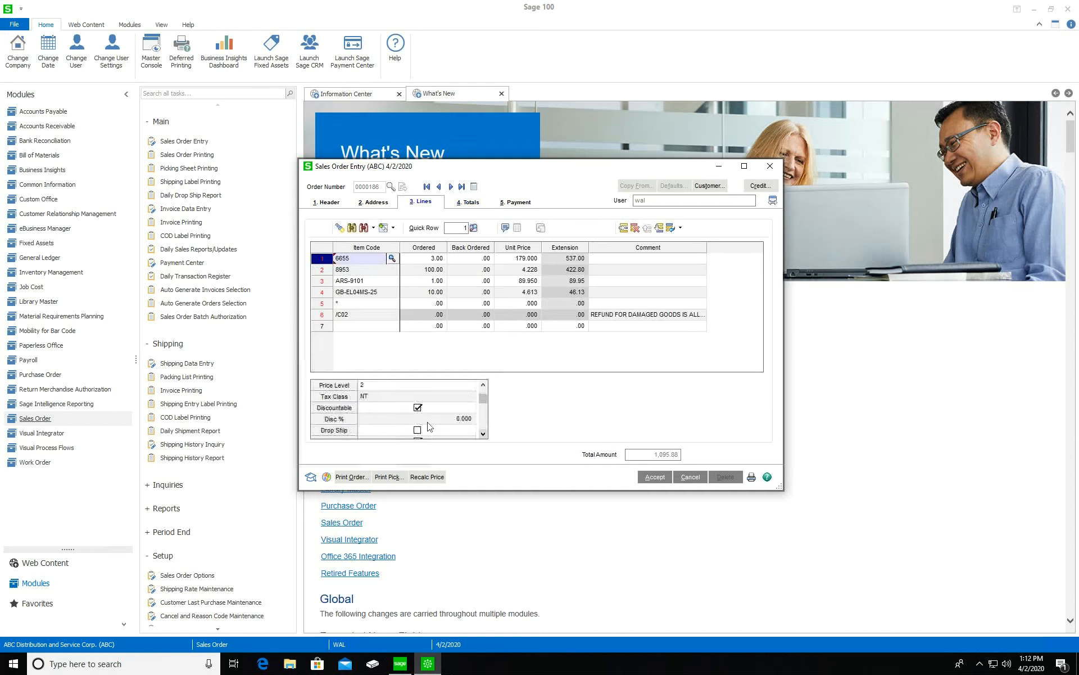
pyautogui.click(378, 274)
pyautogui.click(380, 292)
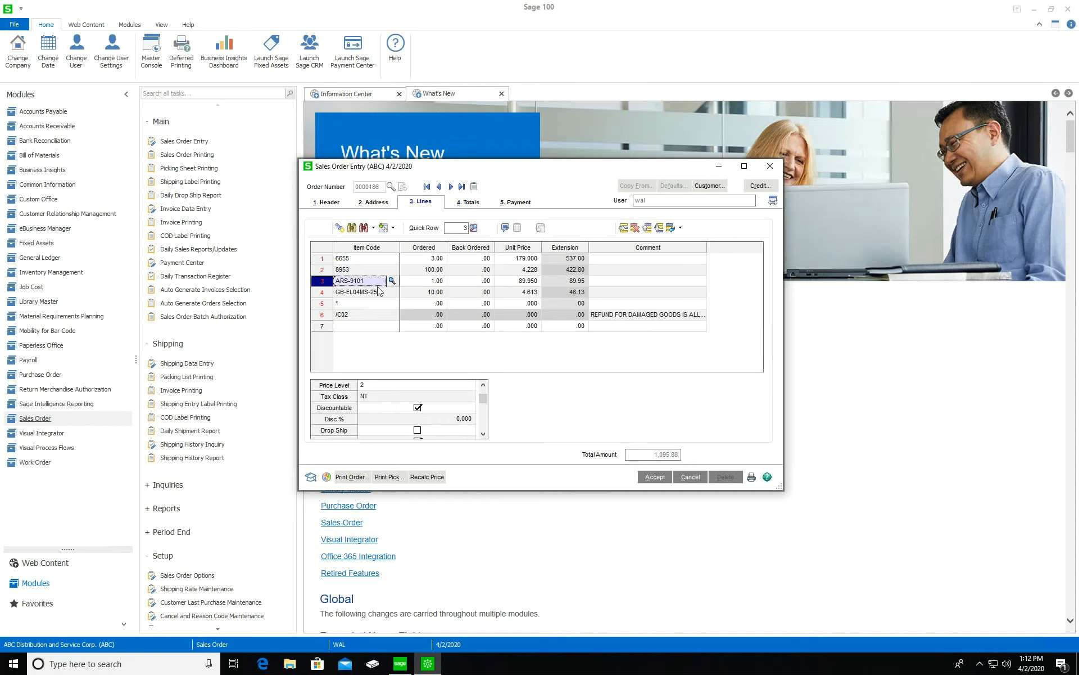
pyautogui.click(377, 304)
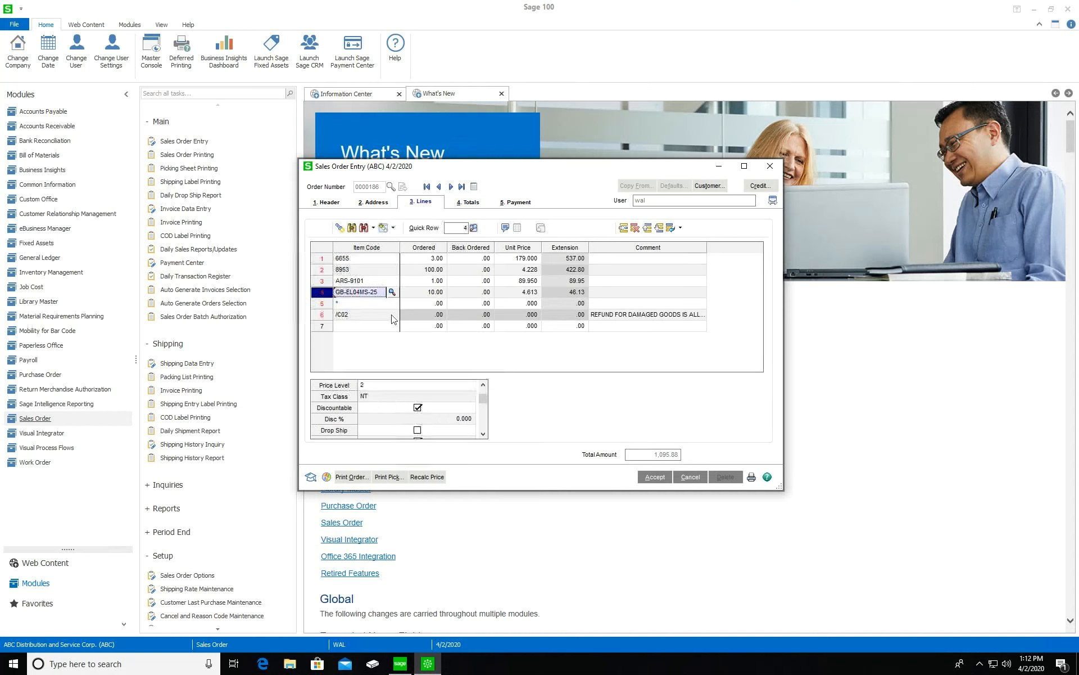
pyautogui.click(363, 314)
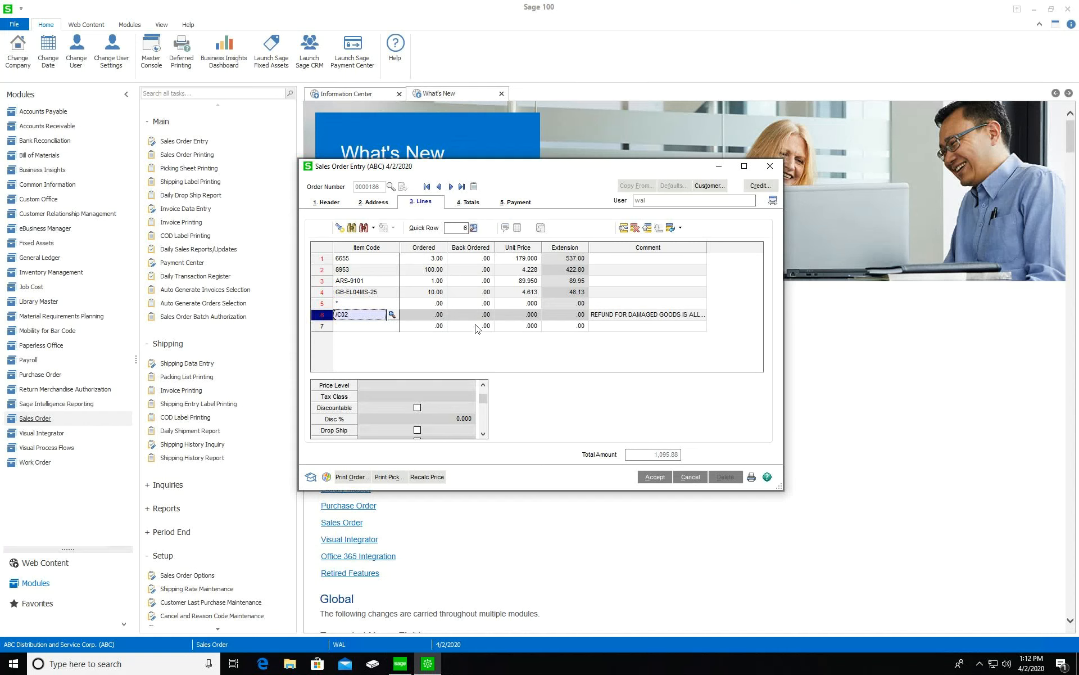
pyautogui.click(473, 202)
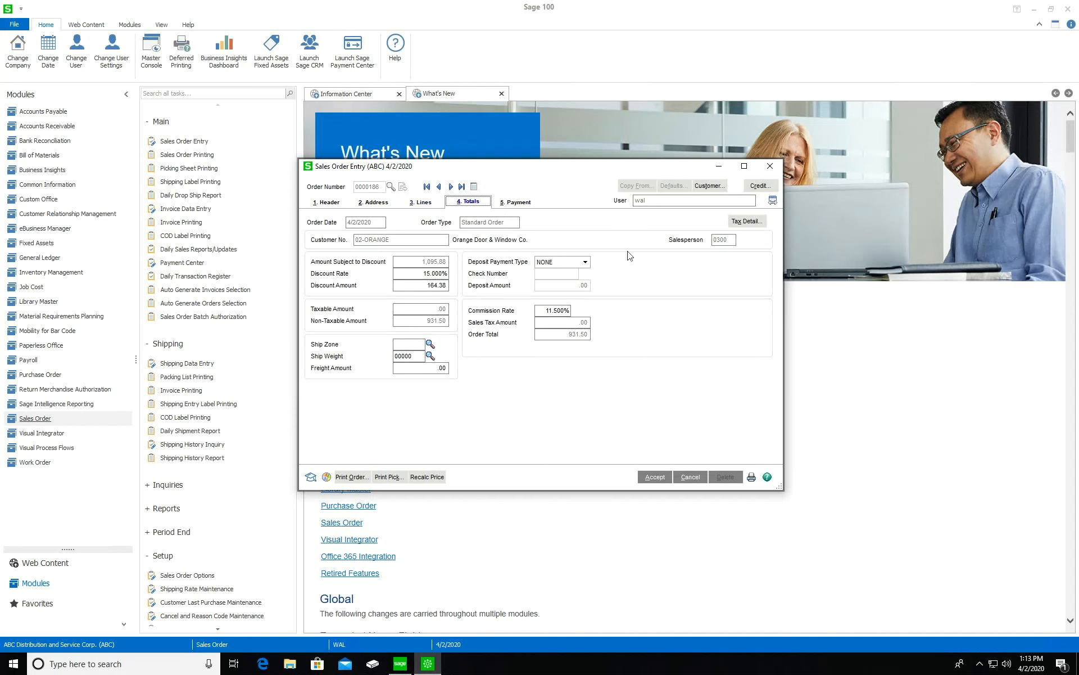
# Check the UPS BLUE ship-via method and the confirm-to contact on the order header
pyautogui.click(519, 204)
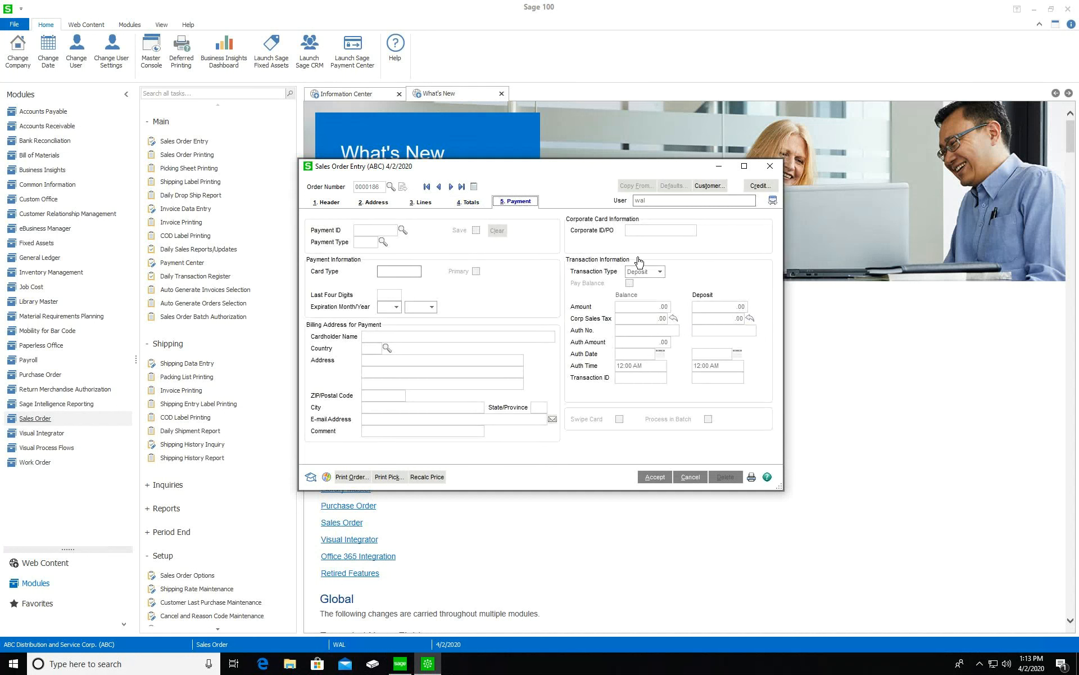
pyautogui.click(327, 204)
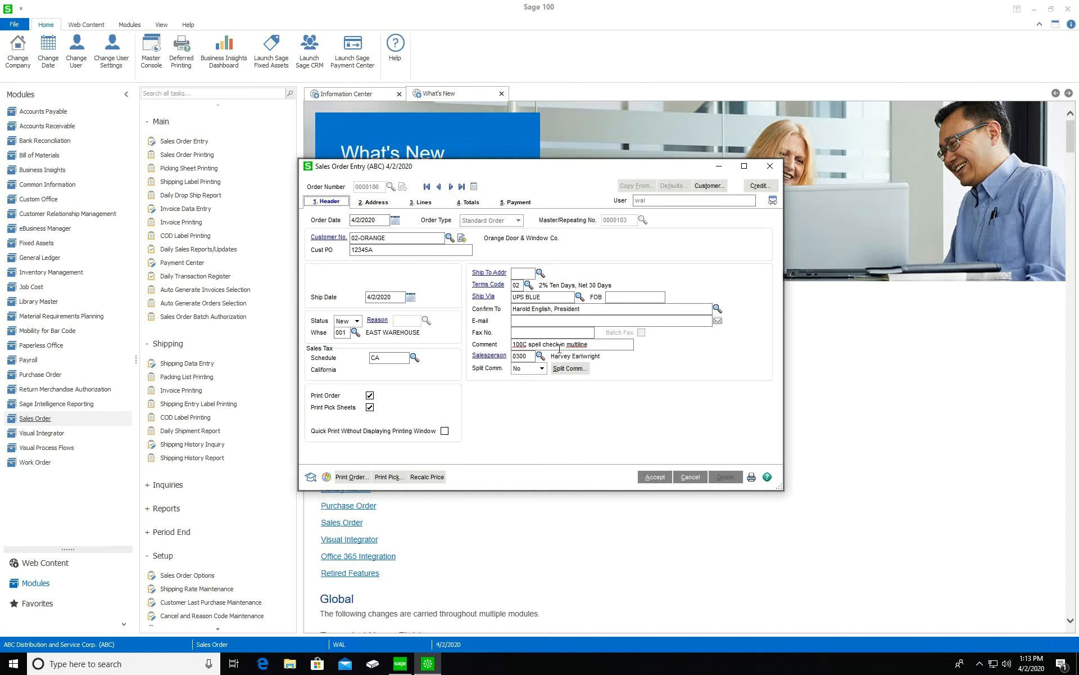
pyautogui.click(569, 297)
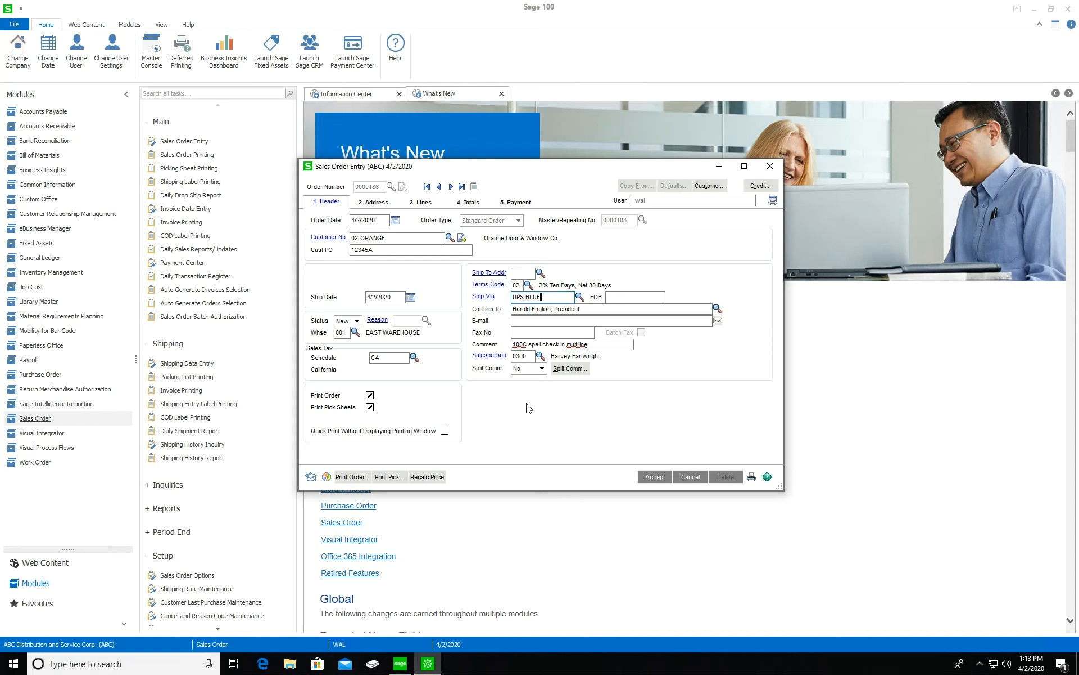
pyautogui.click(607, 311)
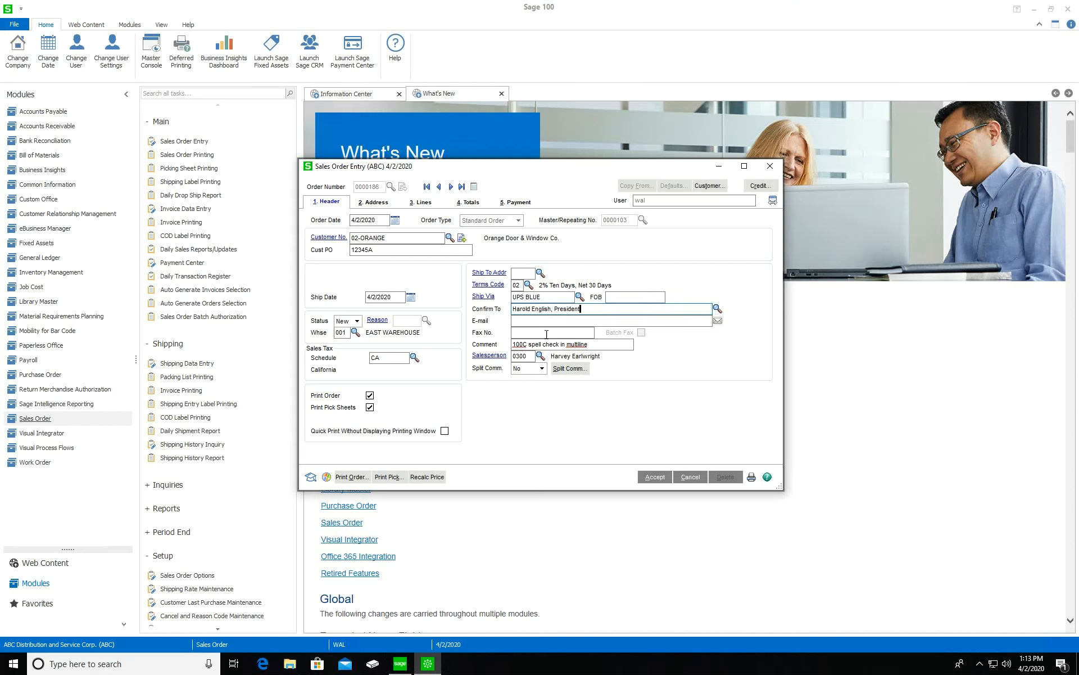
# Delete the order header's comment text so the field is blank
pyautogui.click(596, 344)
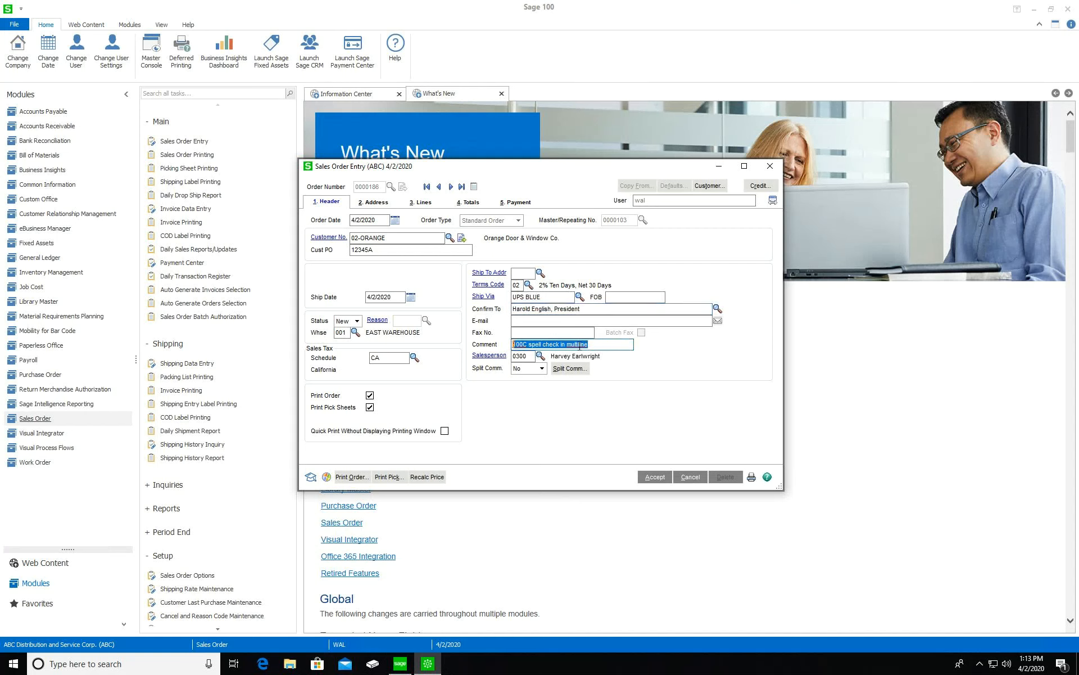
pyautogui.press('BackSpace')
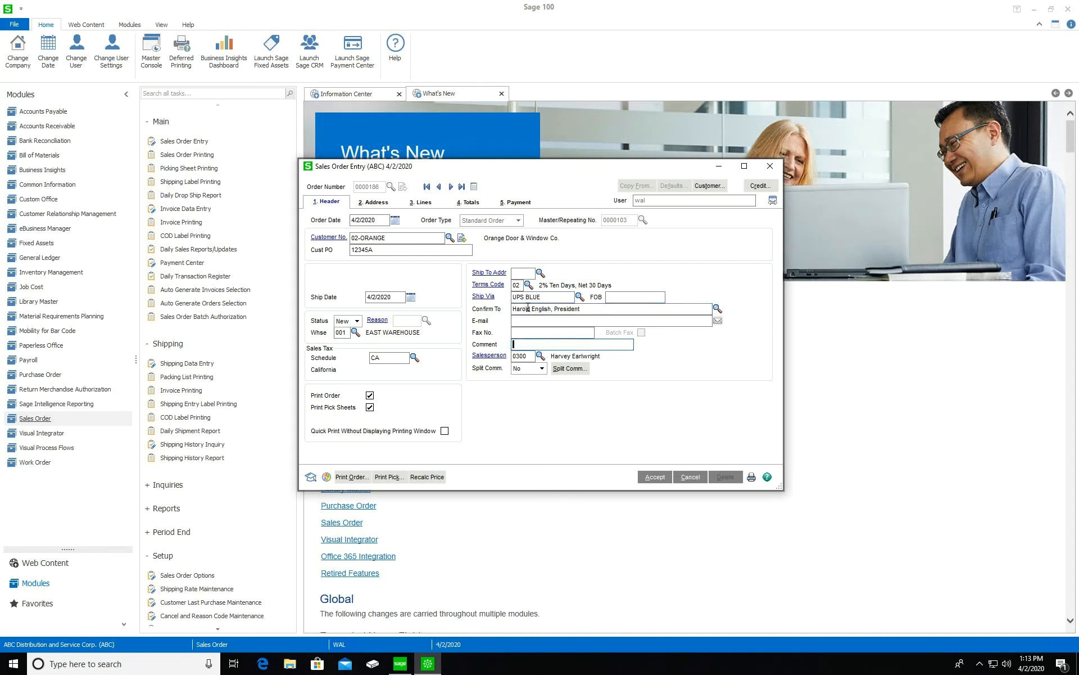
pyautogui.click(523, 273)
# Save the CA ship-to location in Irvine and close the ship-to address maintenance window
pyautogui.click(492, 274)
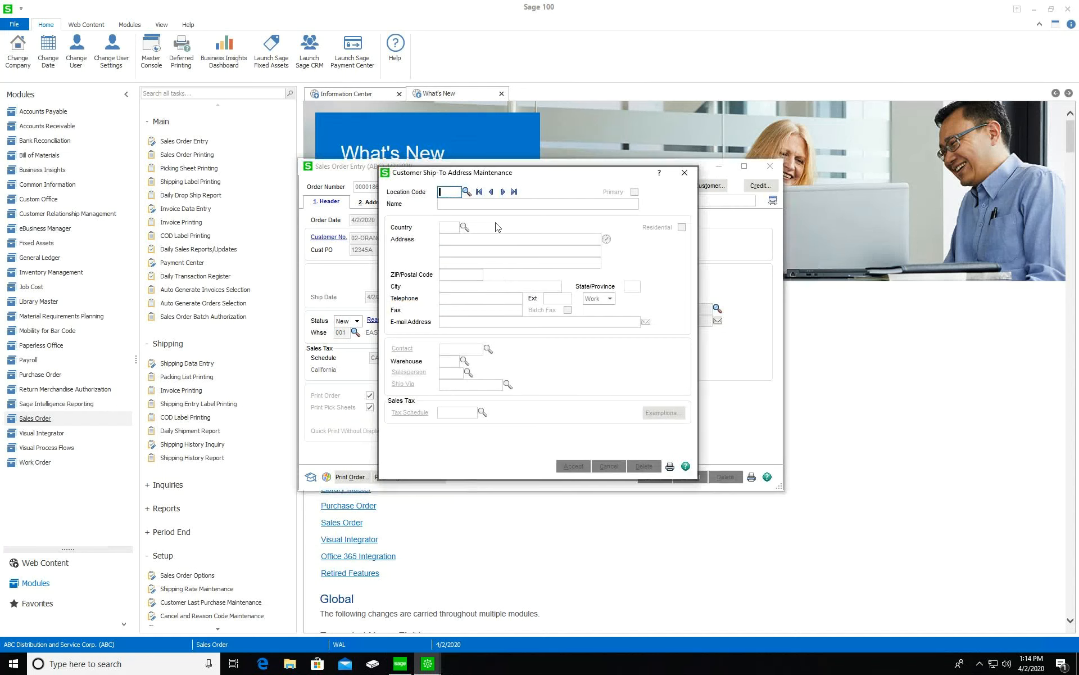
pyautogui.click(504, 192)
pyautogui.click(457, 193)
pyautogui.press('Tab')
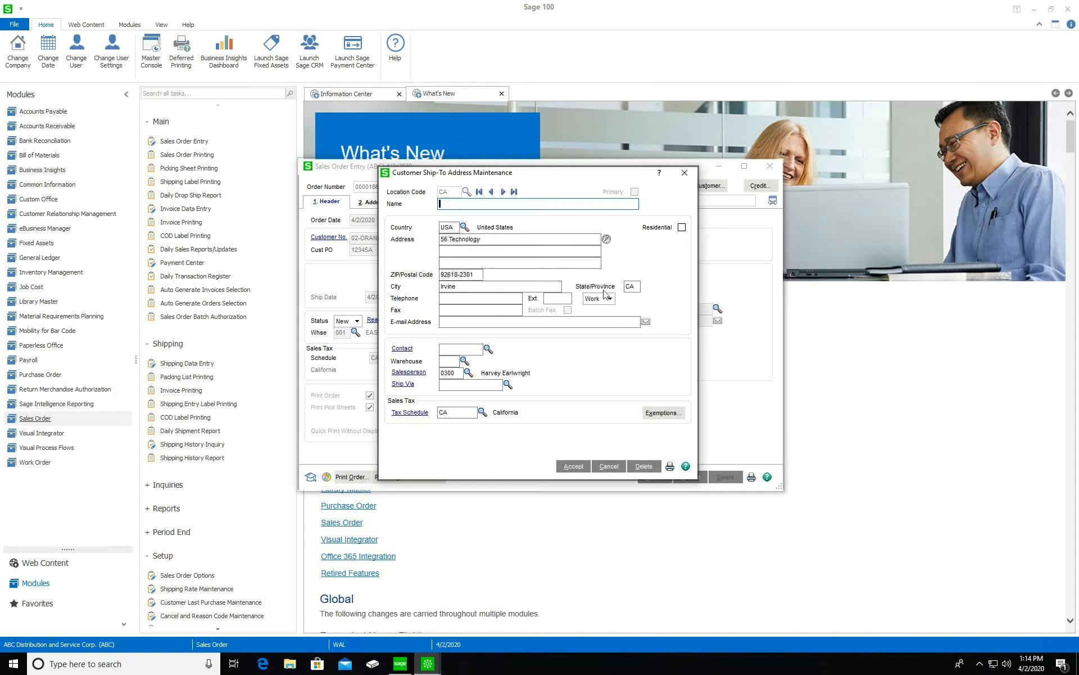
pyautogui.press('Tab')
pyautogui.press('Tab')
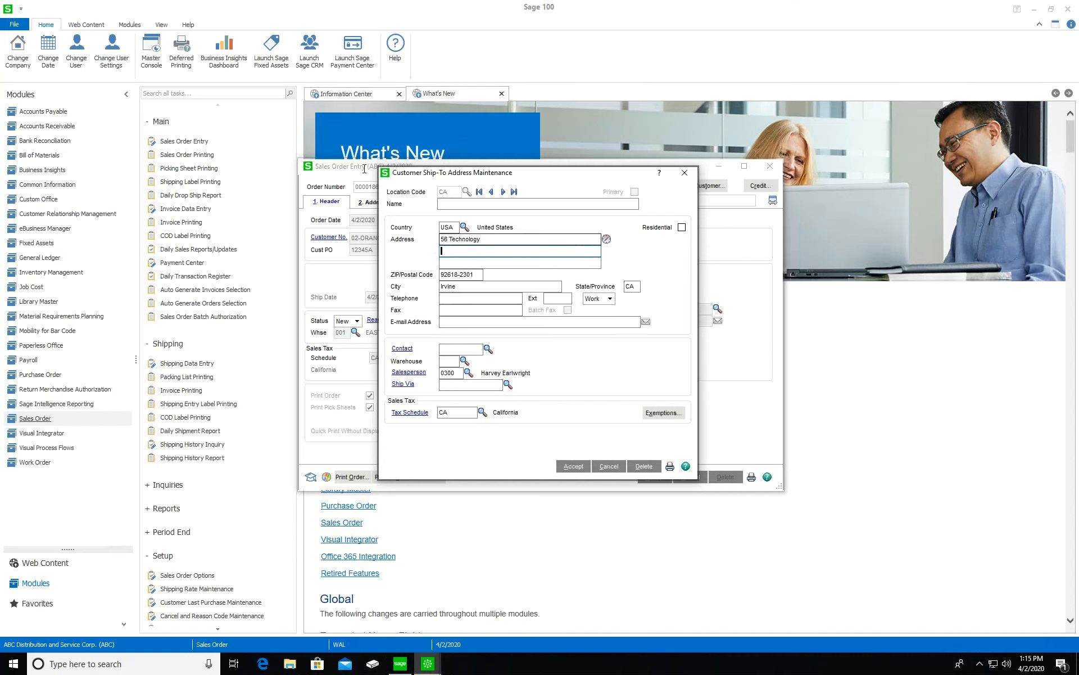
pyautogui.click(587, 468)
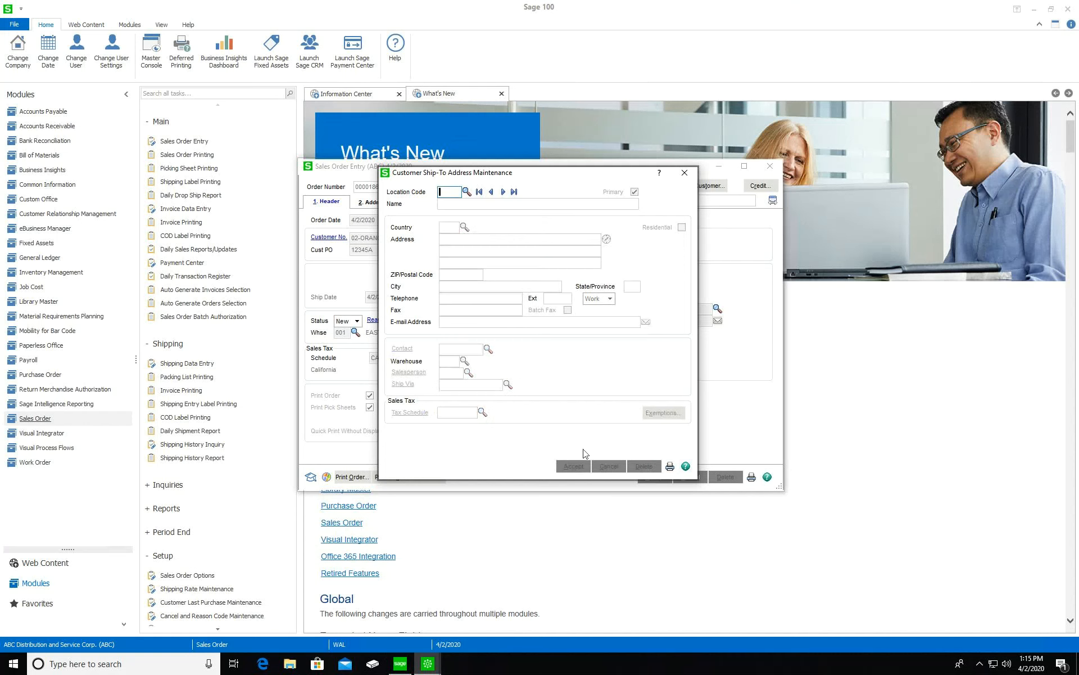
pyautogui.click(684, 172)
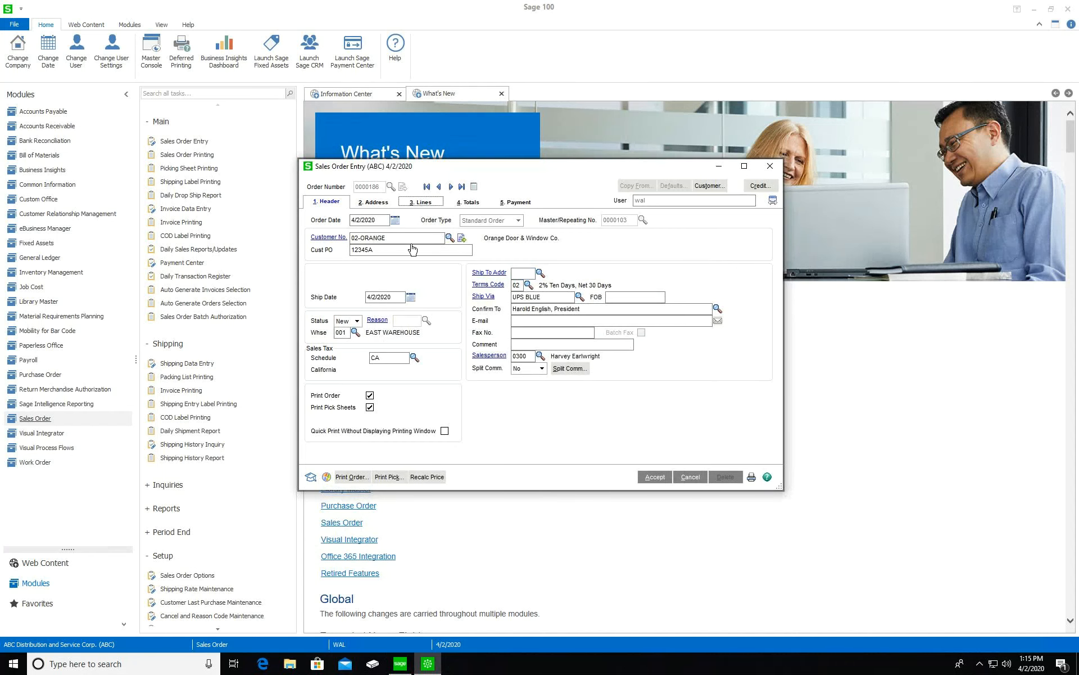
# Accept order 0000186, then load quote 0000184 for American Business Futures from the order list
pyautogui.click(421, 201)
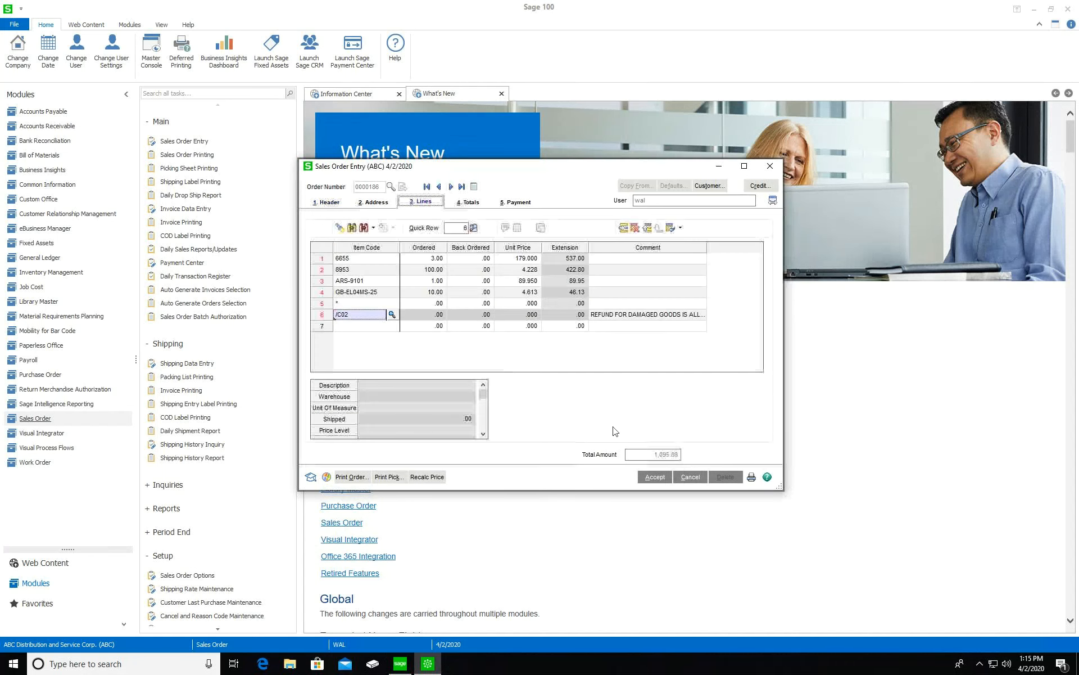
pyautogui.click(657, 478)
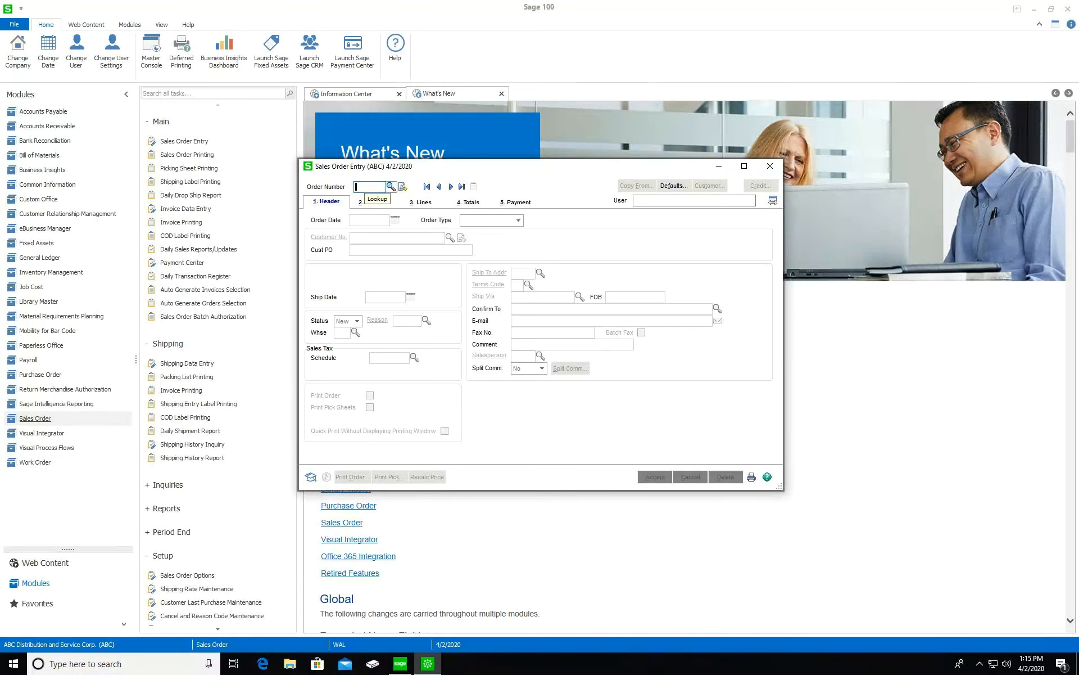
pyautogui.click(390, 186)
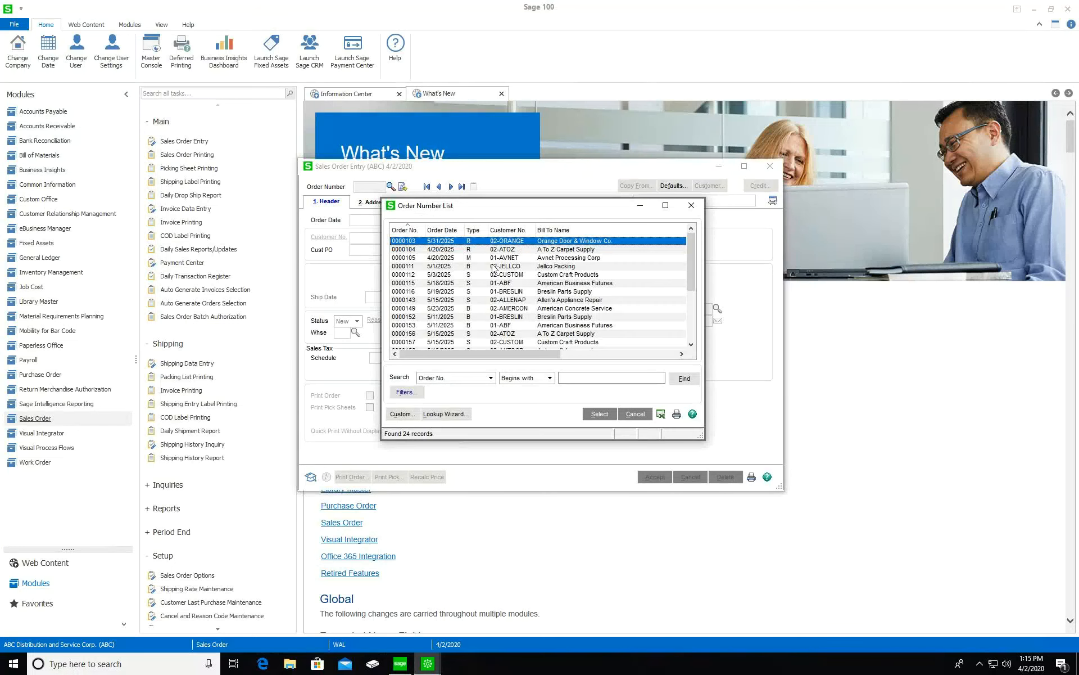
pyautogui.scroll(-3, 488, 276)
pyautogui.click(514, 326)
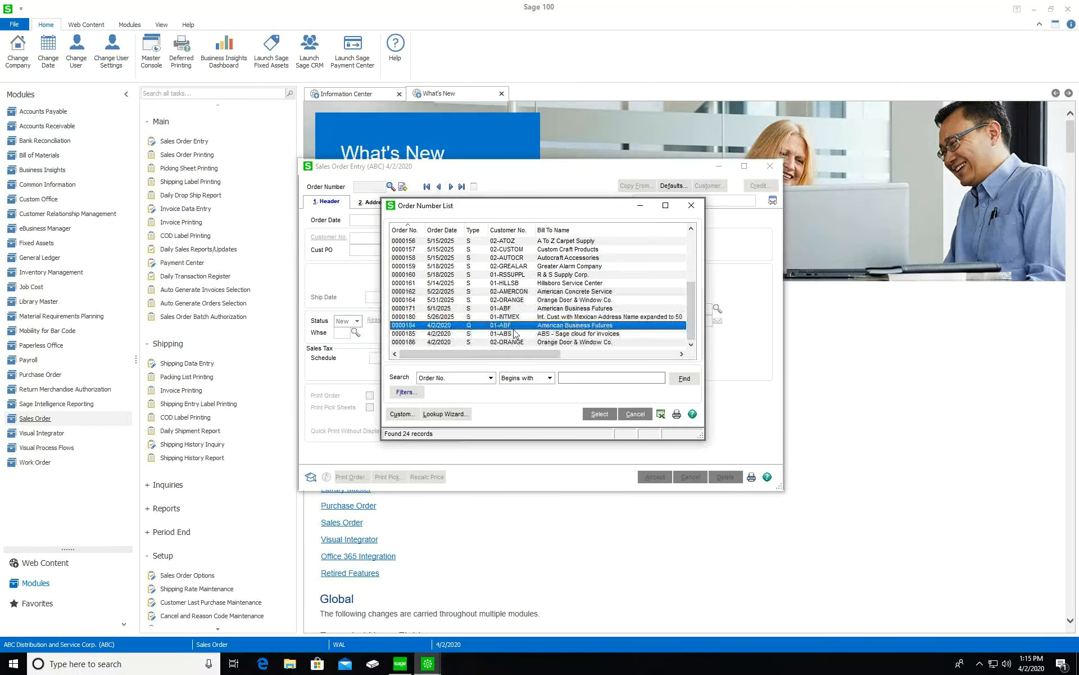
pyautogui.click(600, 414)
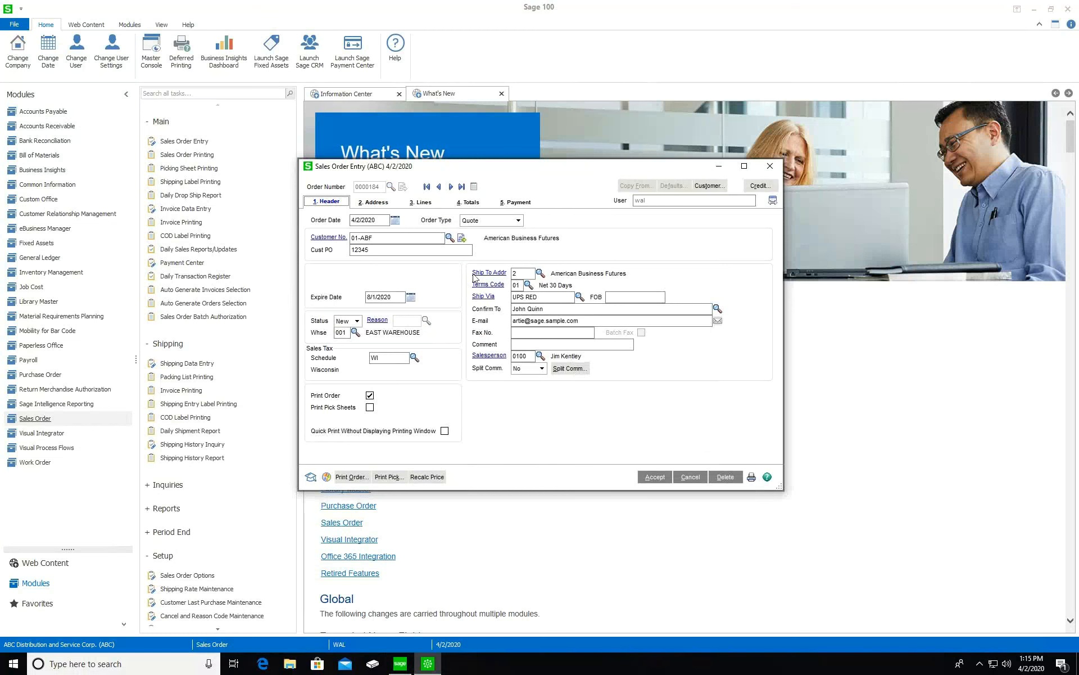
# Change order 0000184 to a Standard Order and review its lines, 707.03 total and header
pyautogui.click(505, 221)
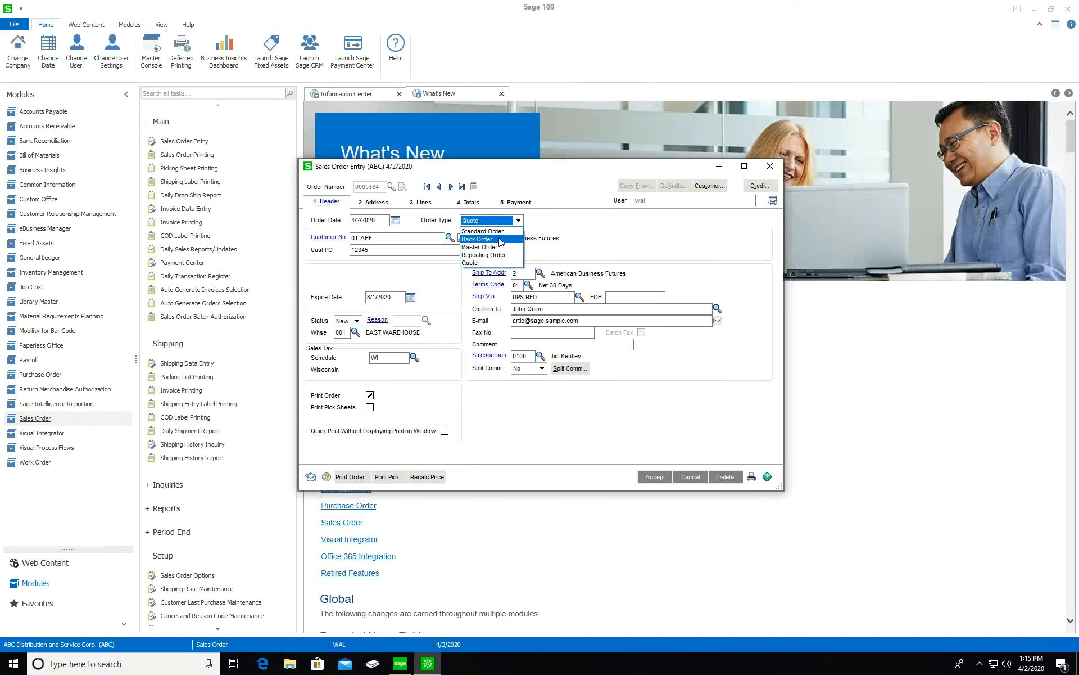
pyautogui.click(500, 238)
pyautogui.press('Tab')
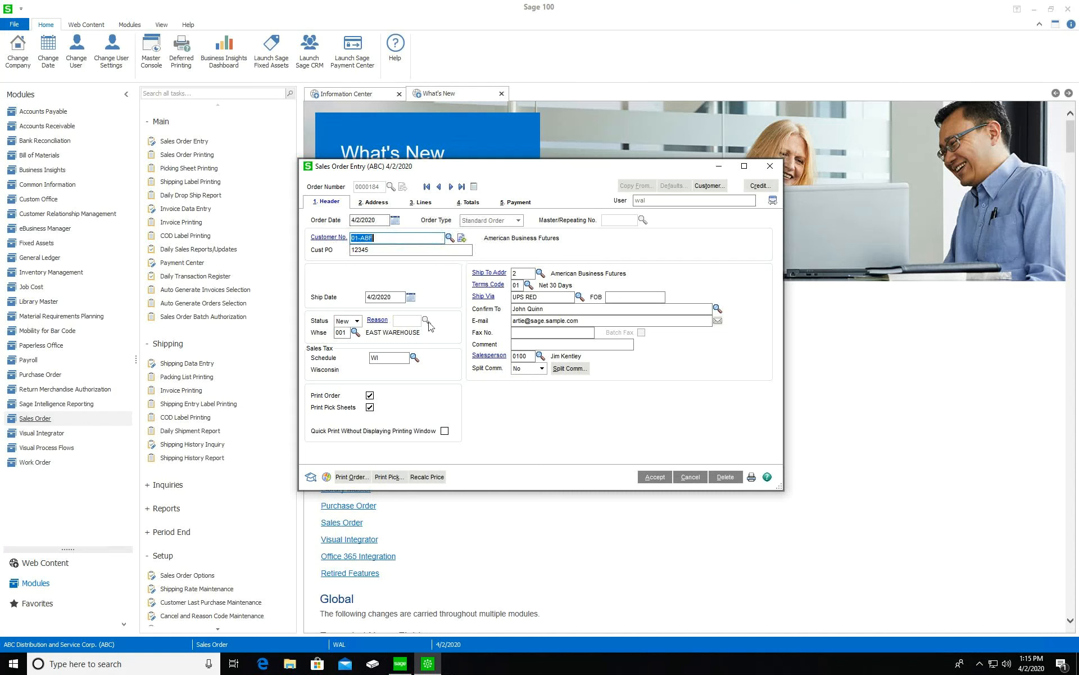
pyautogui.click(430, 208)
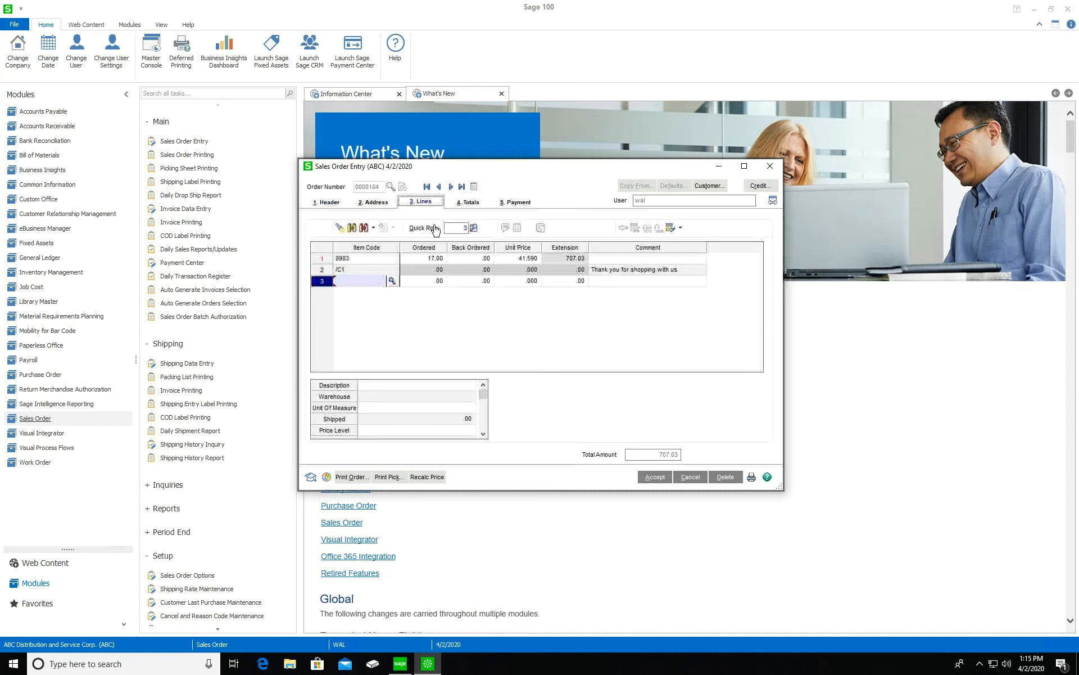
pyautogui.click(471, 206)
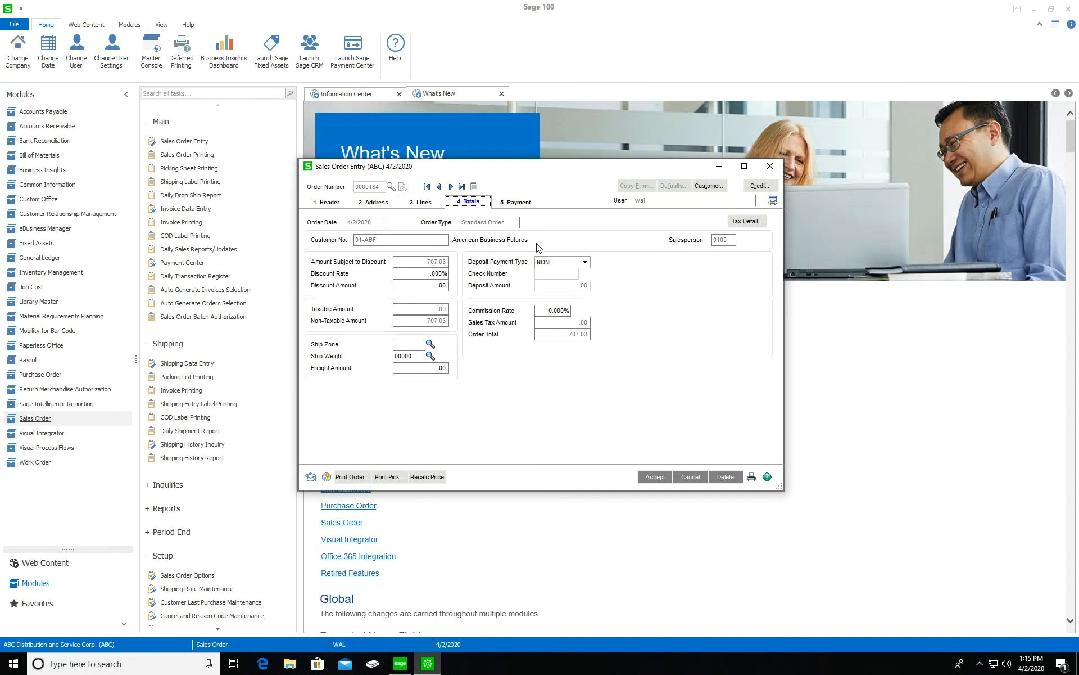
pyautogui.click(325, 203)
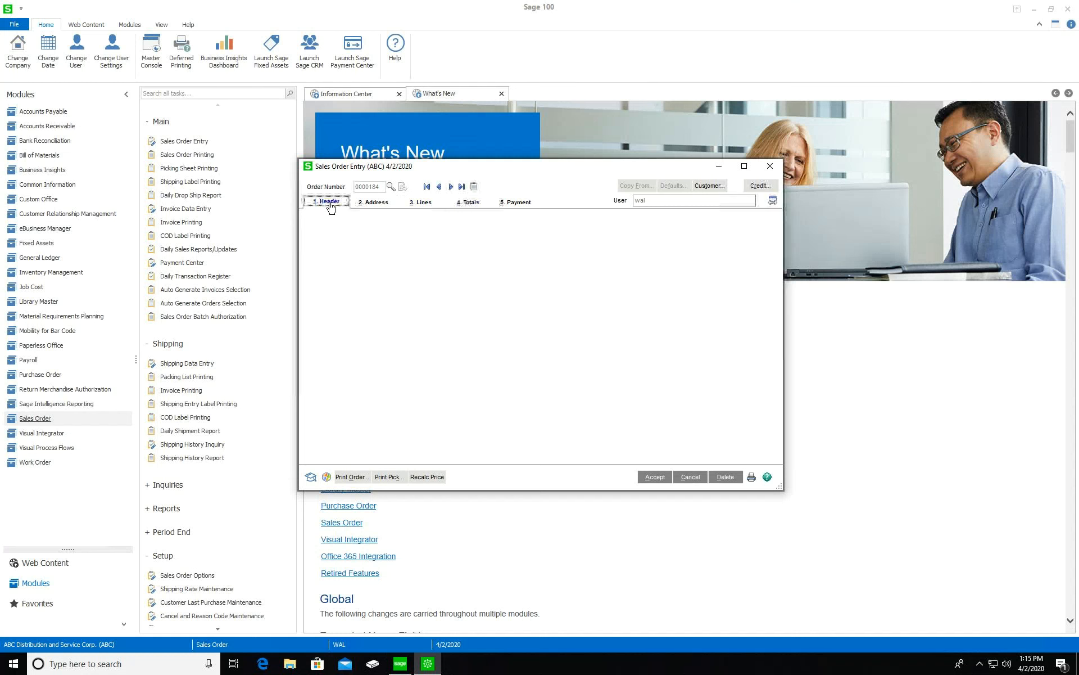
pyautogui.click(421, 202)
# On the order totals, record a CHECK deposit, check number 1, for 150.00
pyautogui.click(468, 201)
pyautogui.click(570, 263)
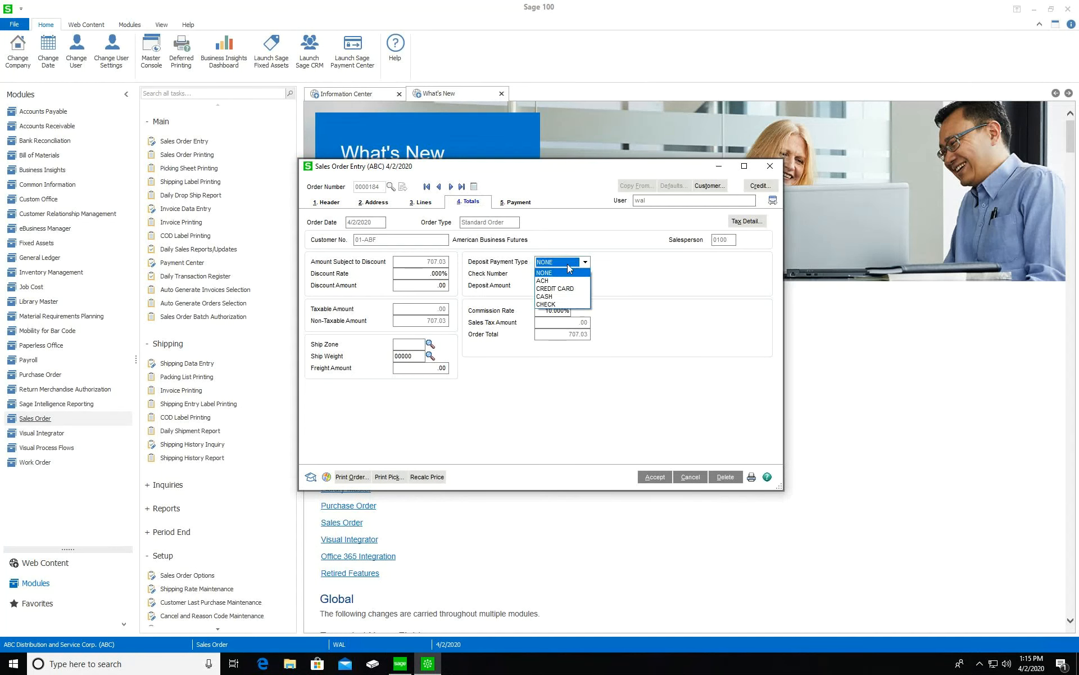
pyautogui.click(553, 302)
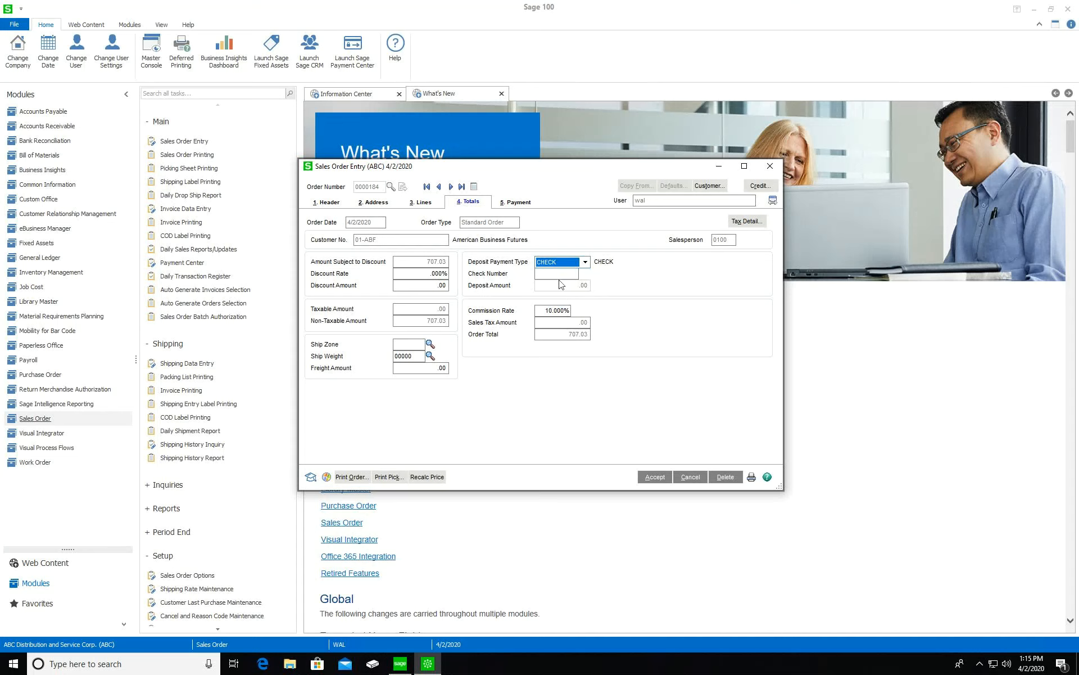
pyautogui.click(560, 274)
pyautogui.write('1')
pyautogui.press('Tab')
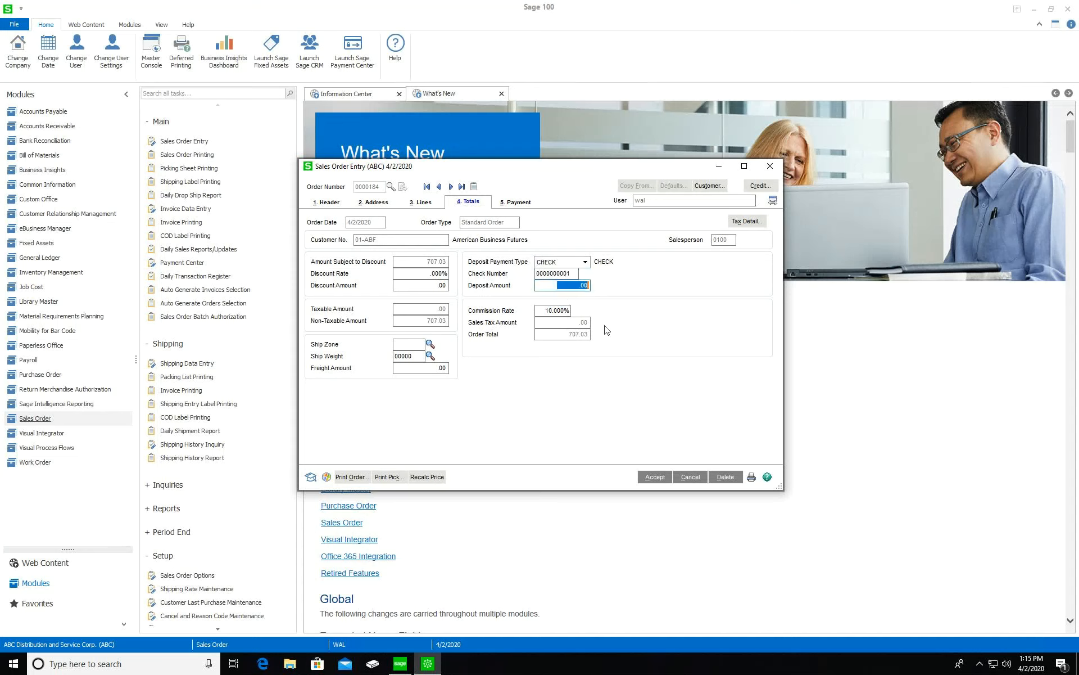
pyautogui.write('150')
pyautogui.press('Tab')
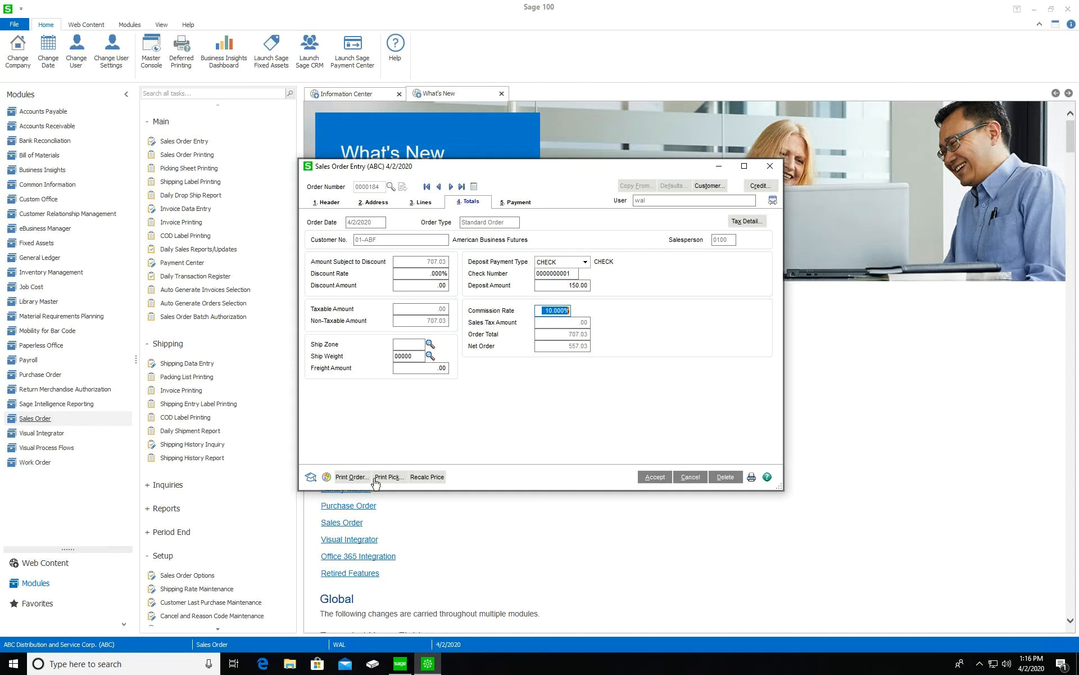
# Print order 0000184, saving its changes and promoting the quote to a standard order
pyautogui.click(351, 476)
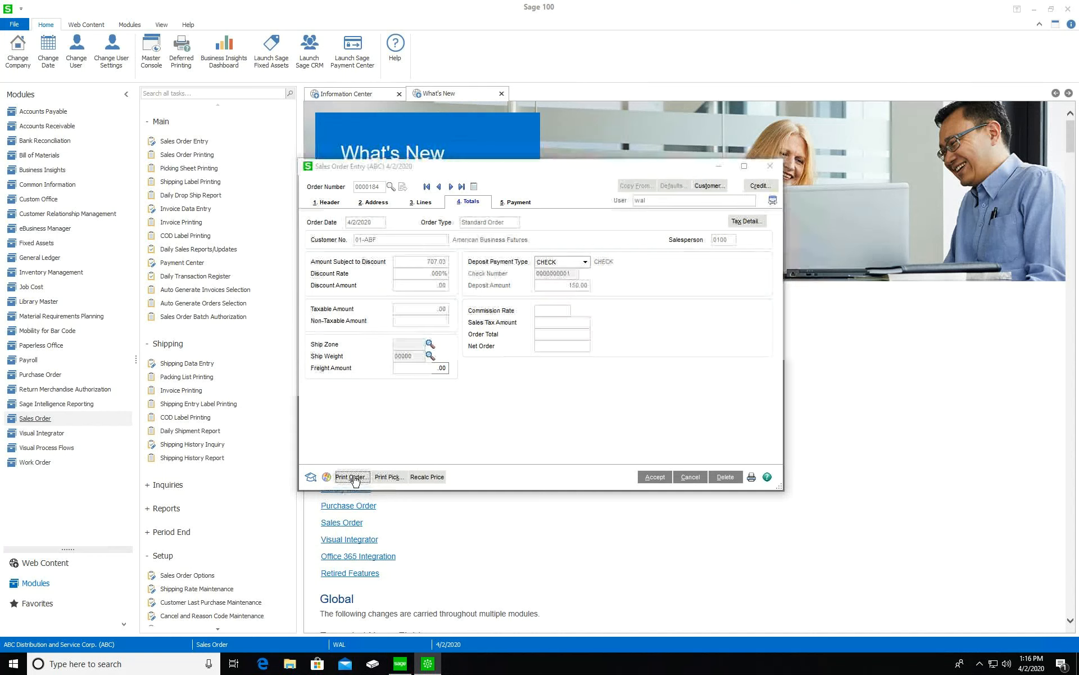
pyautogui.click(500, 241)
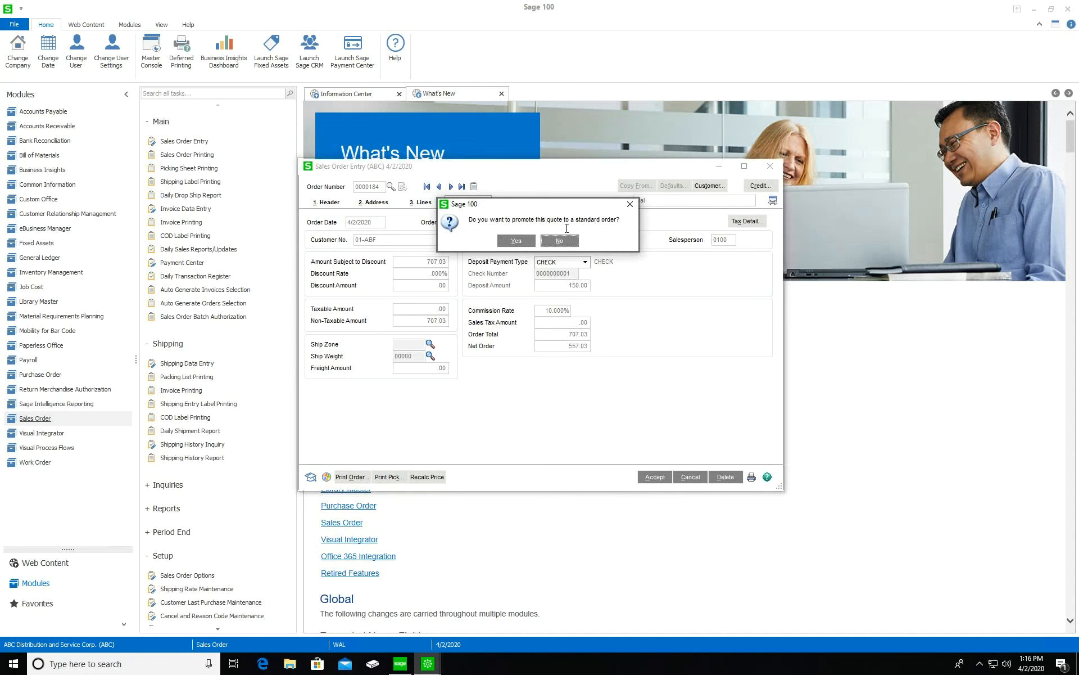
pyautogui.click(516, 241)
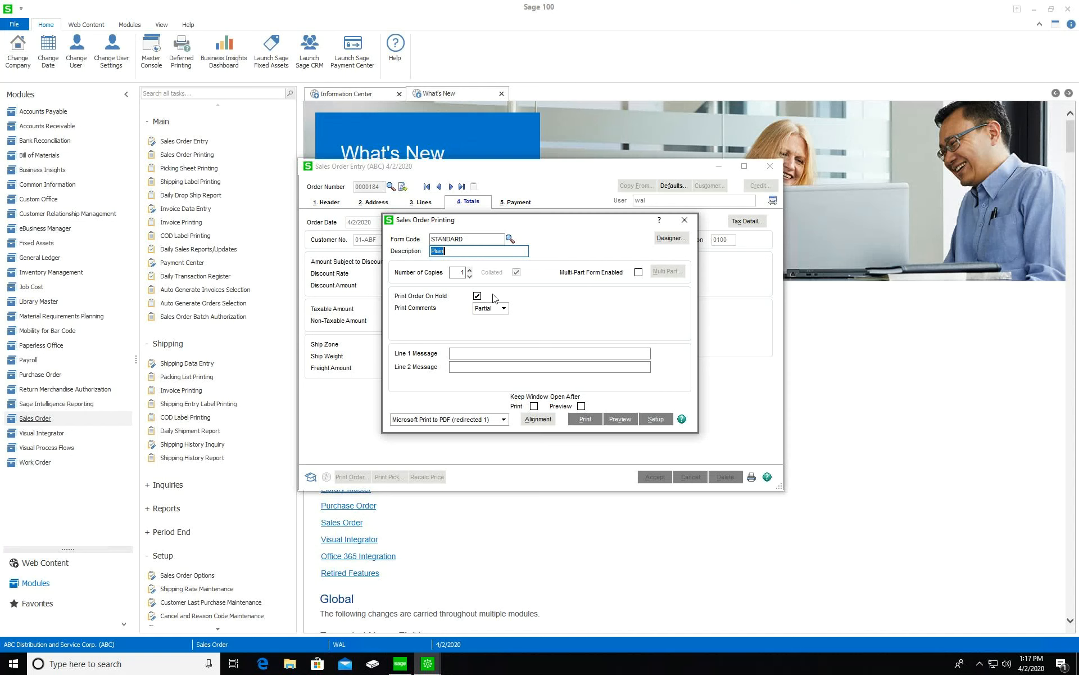
# Close the printing options, reload order 84 to check its promotion date, then accept it
pyautogui.click(684, 219)
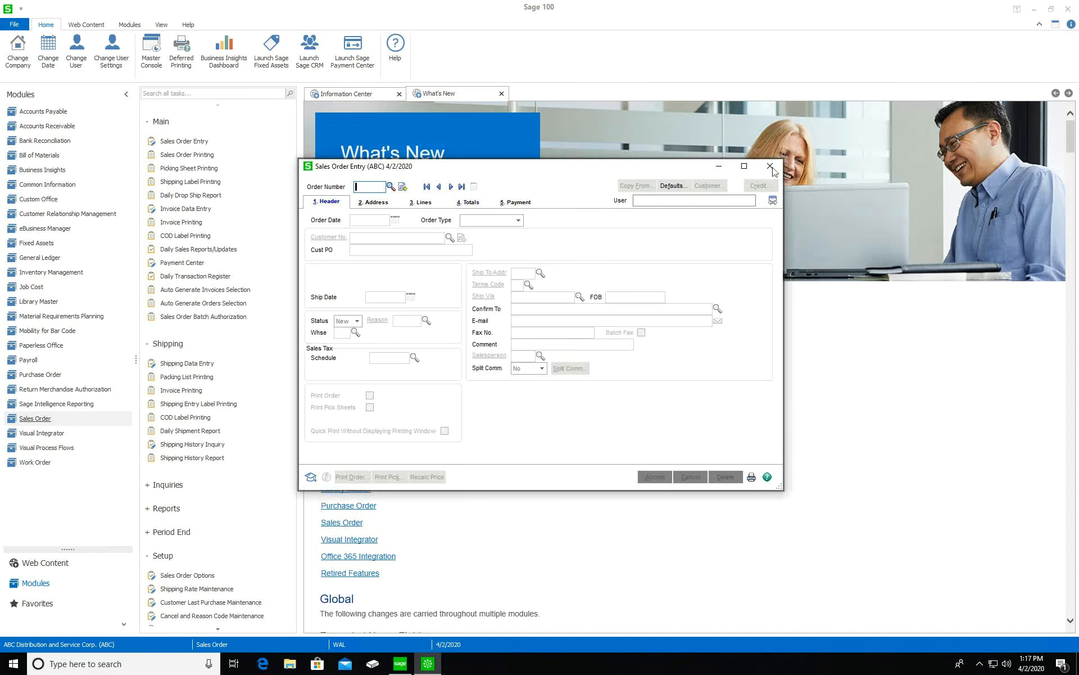
pyautogui.write('84')
pyautogui.press('Tab')
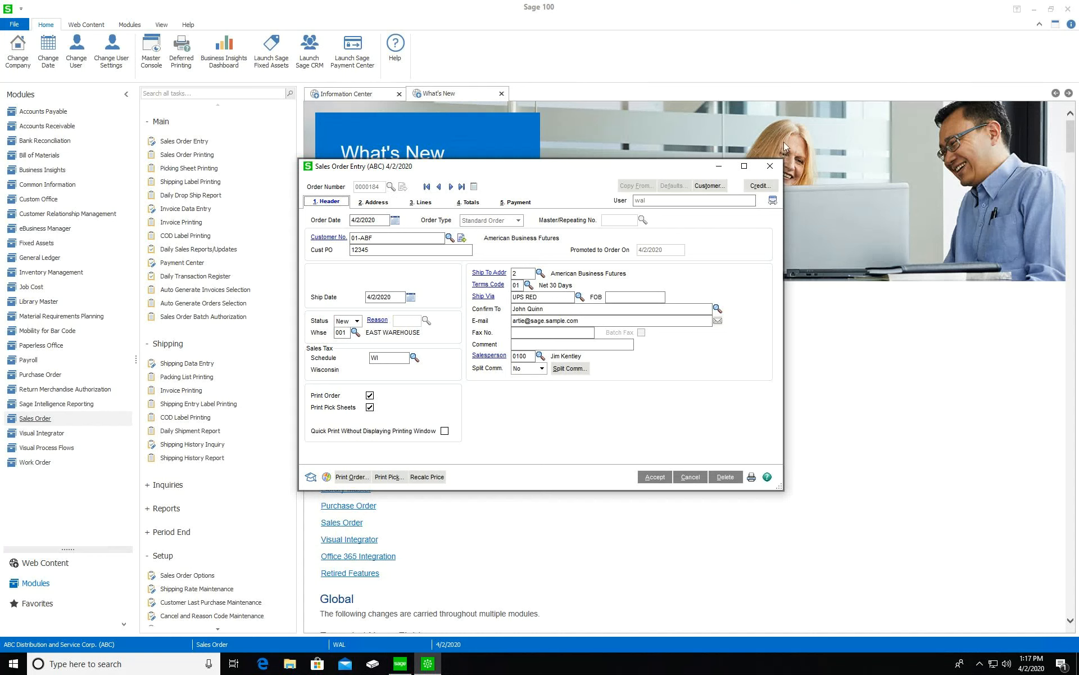
pyautogui.click(656, 476)
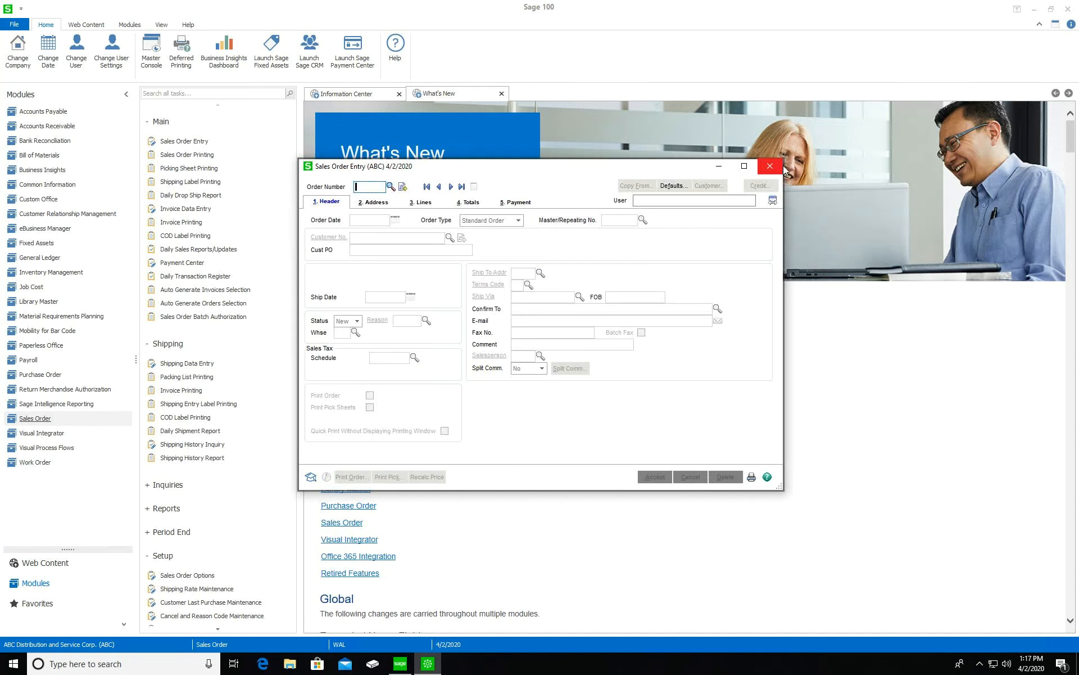
# Close the Sales Order Entry window
pyautogui.click(770, 166)
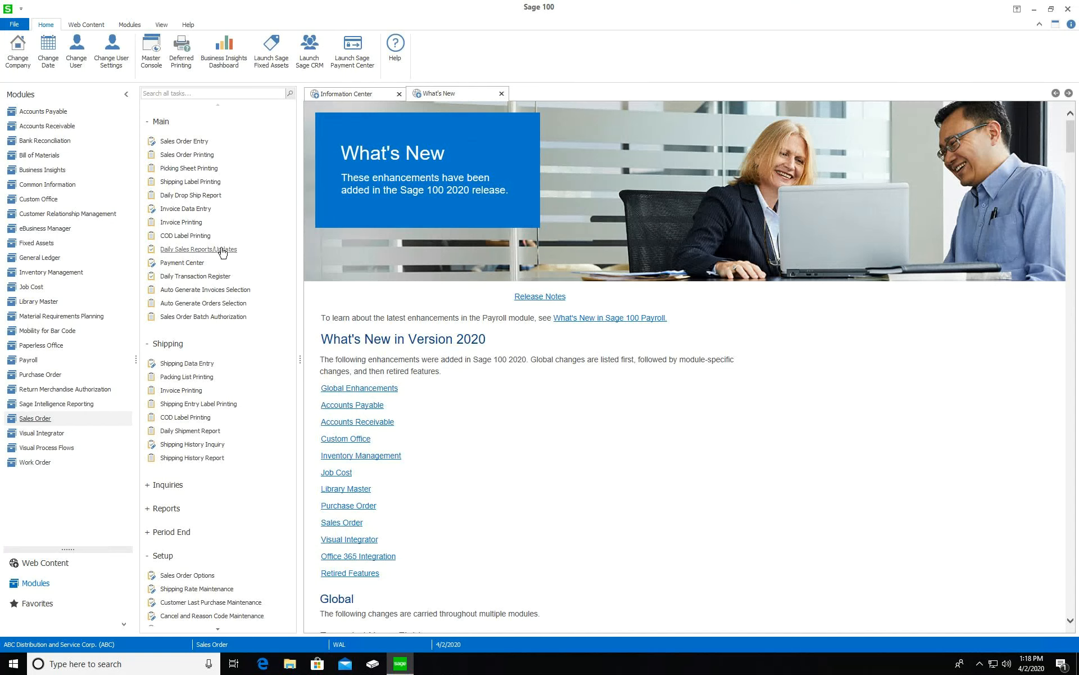
# Create the next-numbered invoice from sales order 184 and review its bill-to and ship-to addresses
pyautogui.click(203, 214)
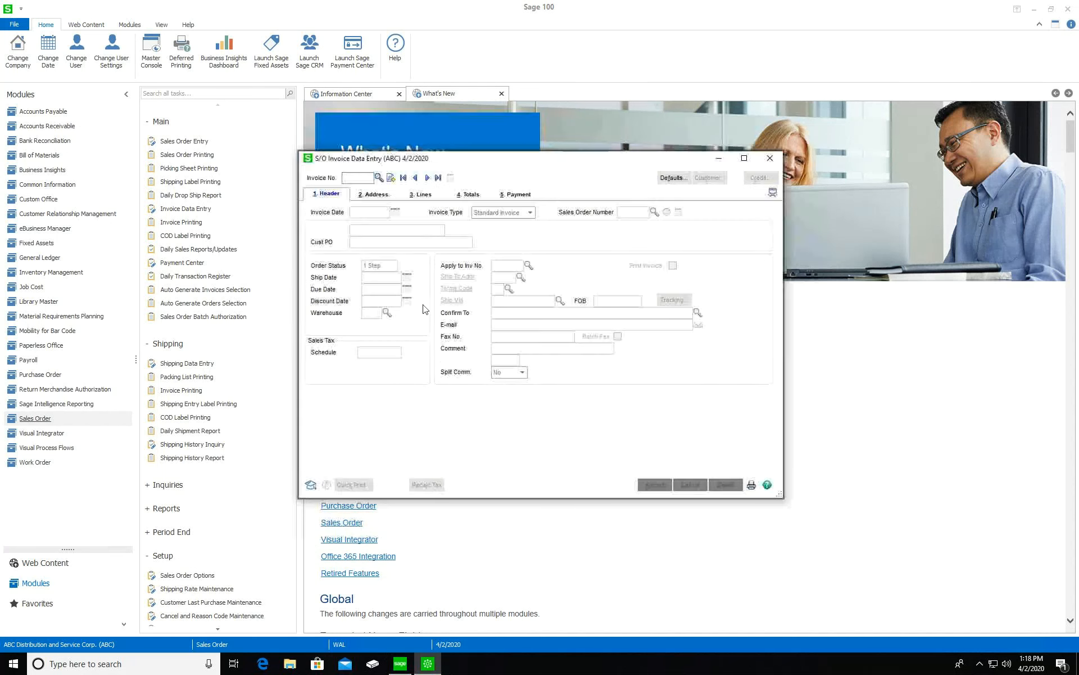
pyautogui.click(391, 178)
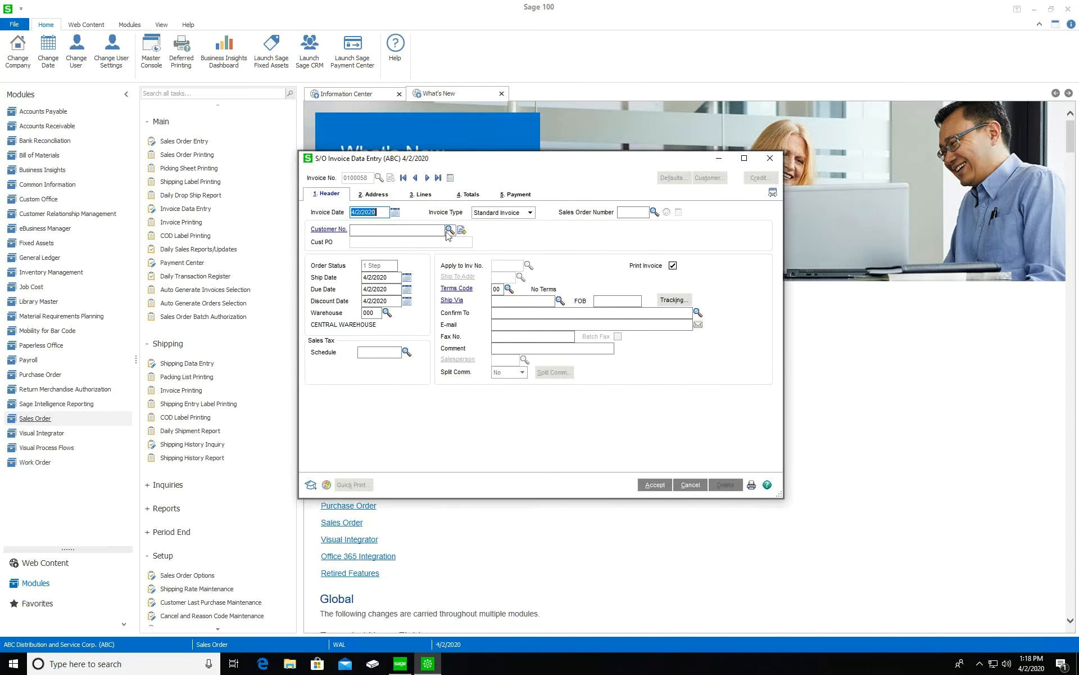
pyautogui.click(623, 212)
pyautogui.write('184')
pyautogui.press('Tab')
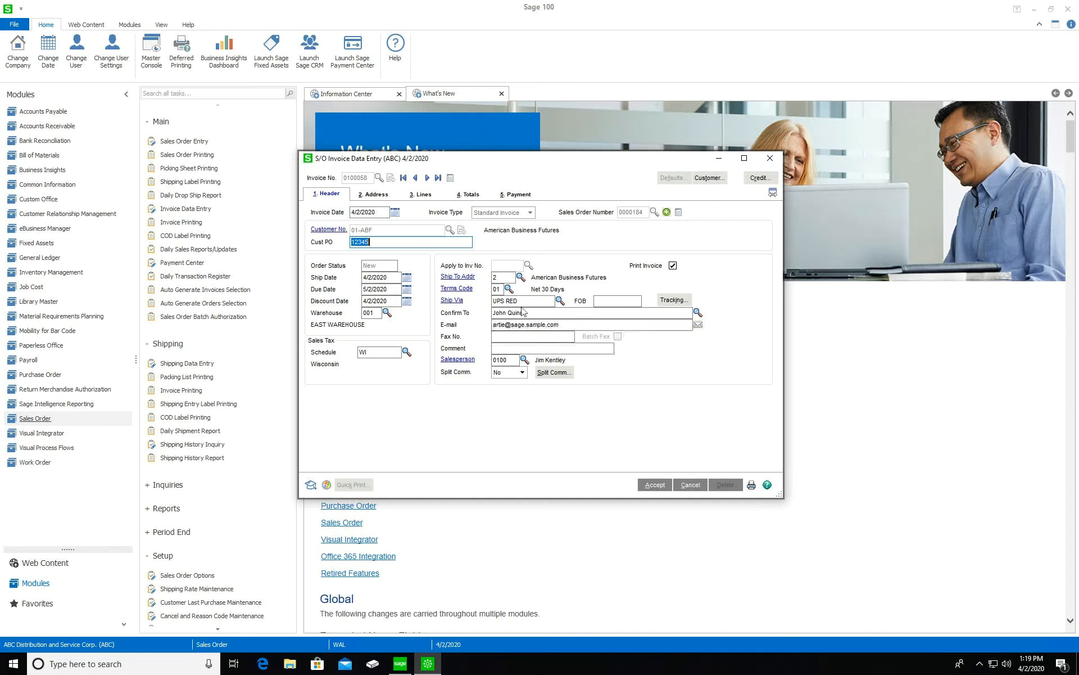
pyautogui.click(380, 196)
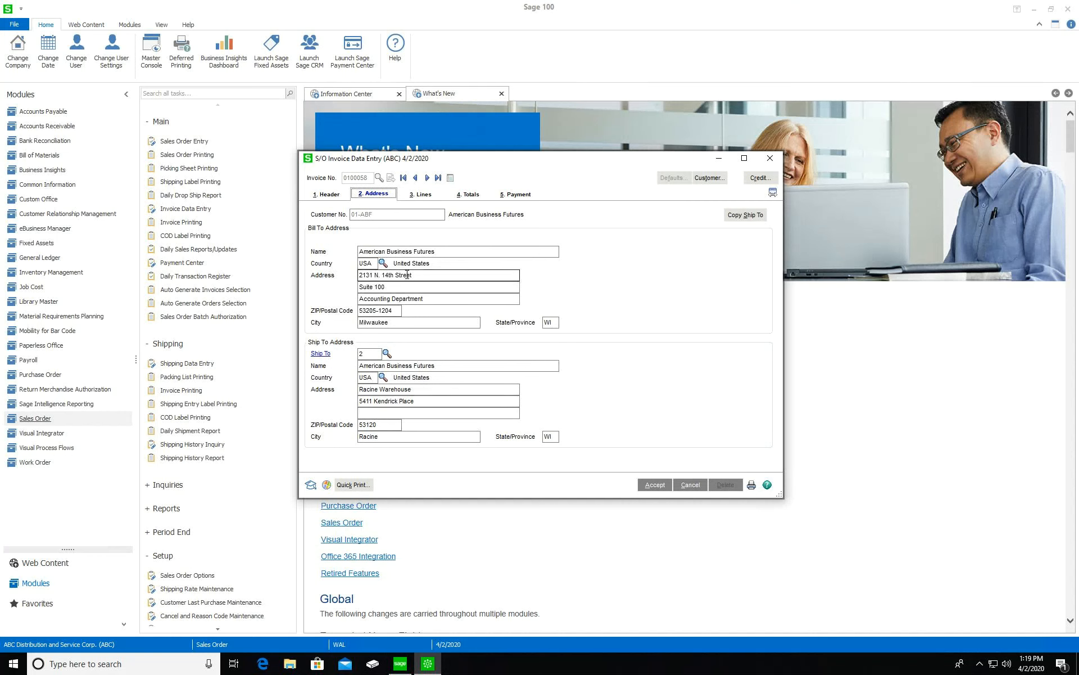
# Move to the invoice's Lines page
pyautogui.click(423, 194)
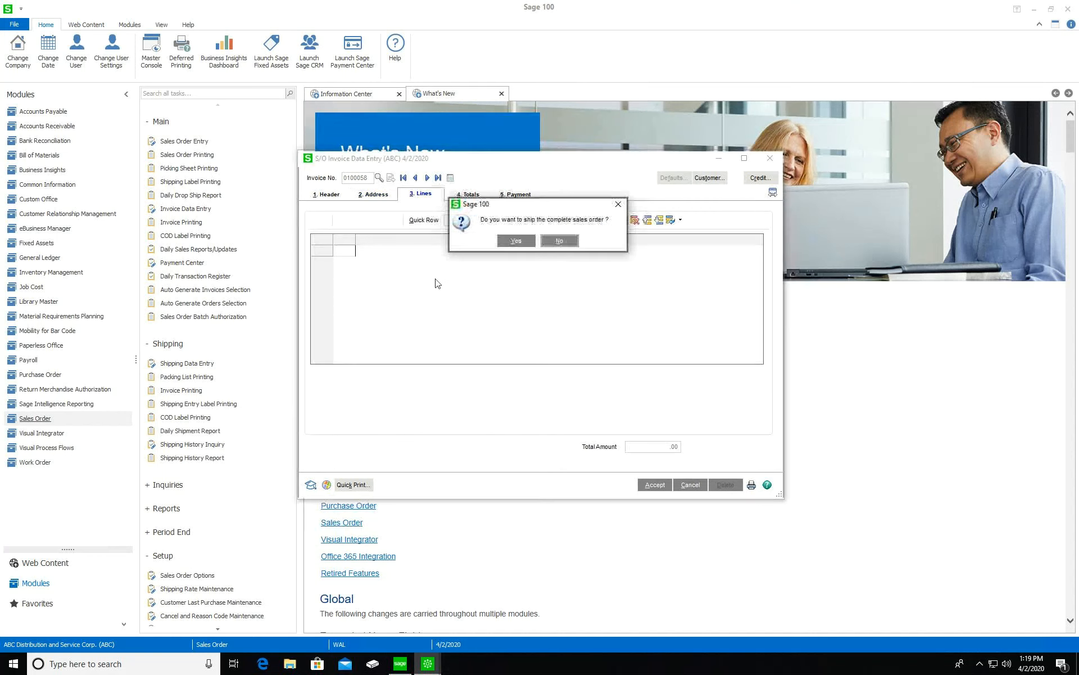
# Ship the complete sales order, then select the Shipped quantity on line 1 (item 8983)
pyautogui.click(516, 240)
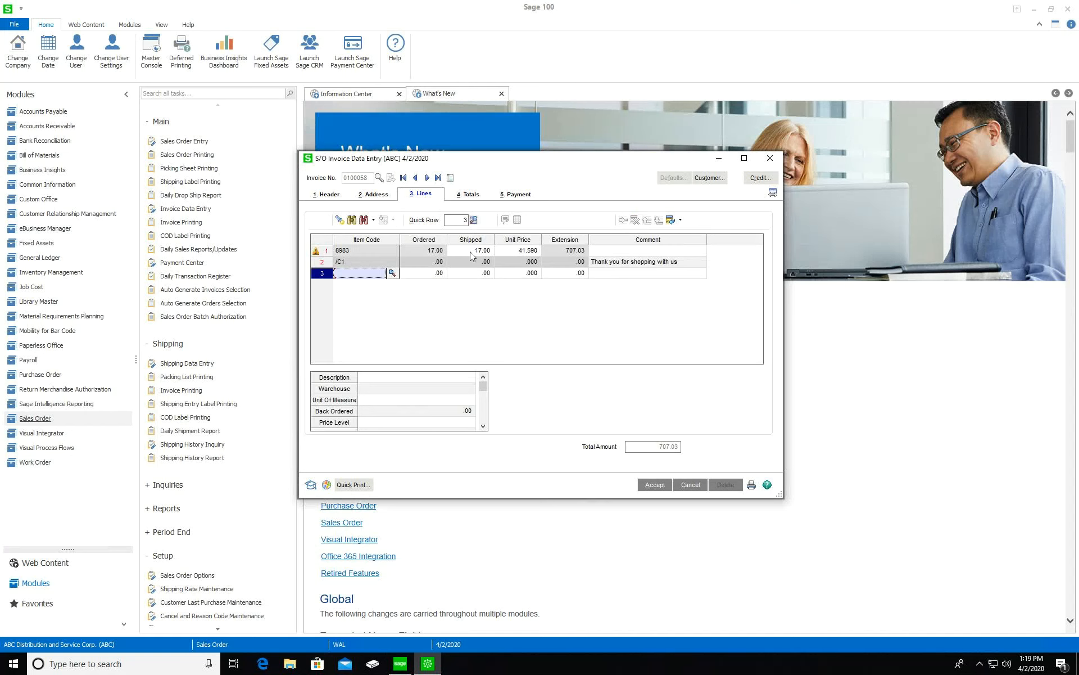
pyautogui.click(470, 251)
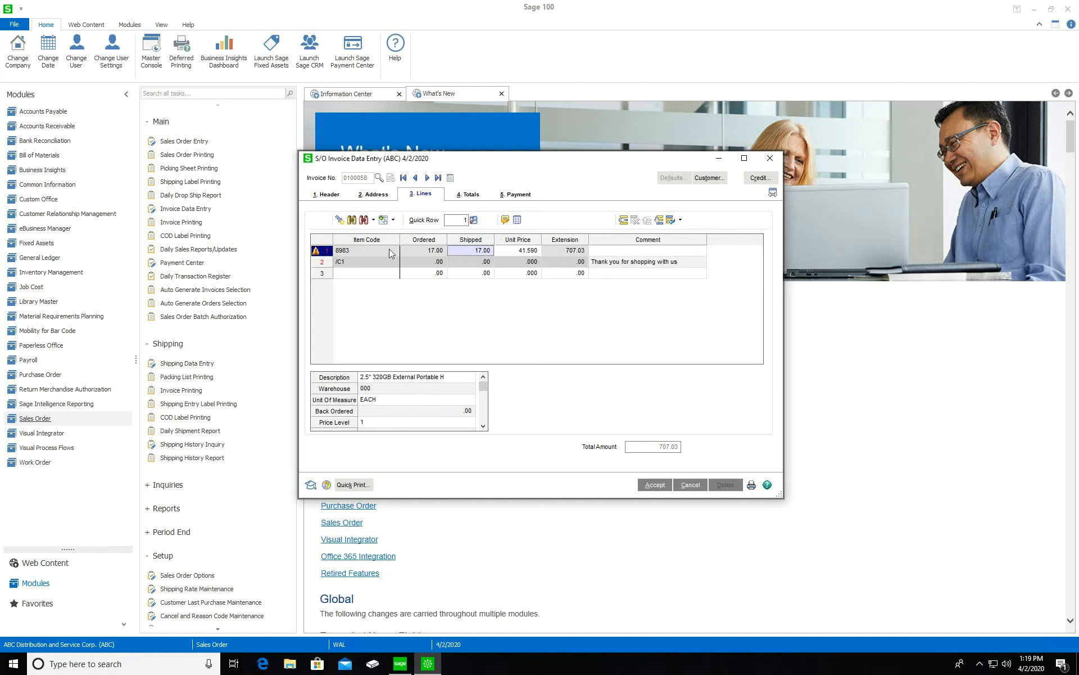
# Distribute the 17 shipped units of item 8983 across lots HD-32P0000149 and HD-32P0000093
pyautogui.click(518, 220)
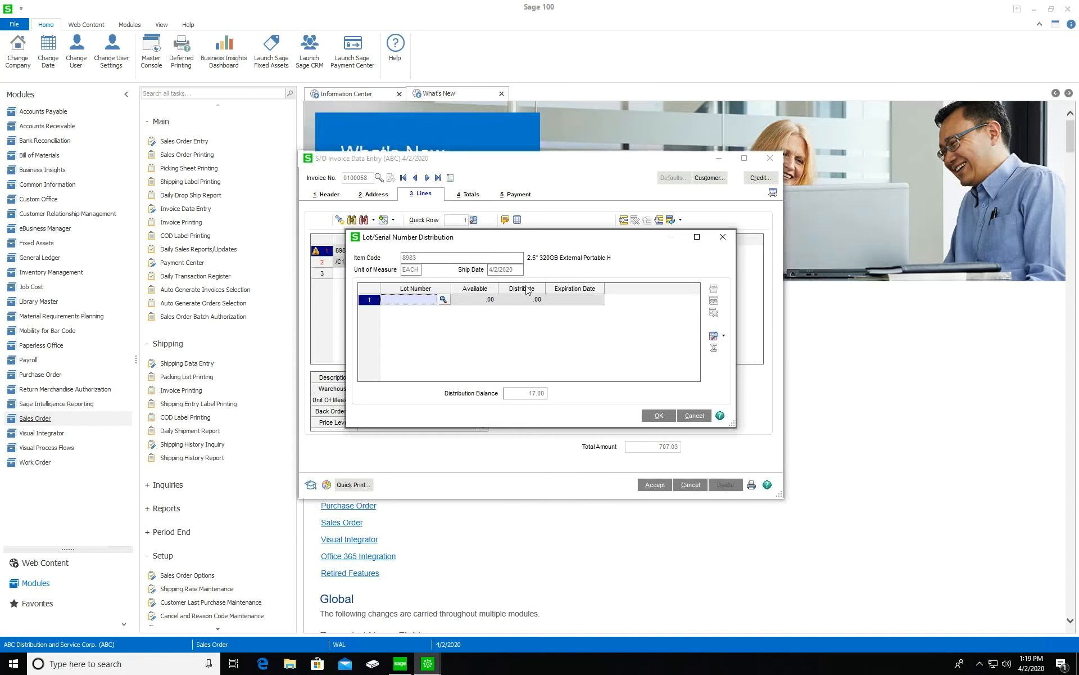
pyautogui.click(444, 300)
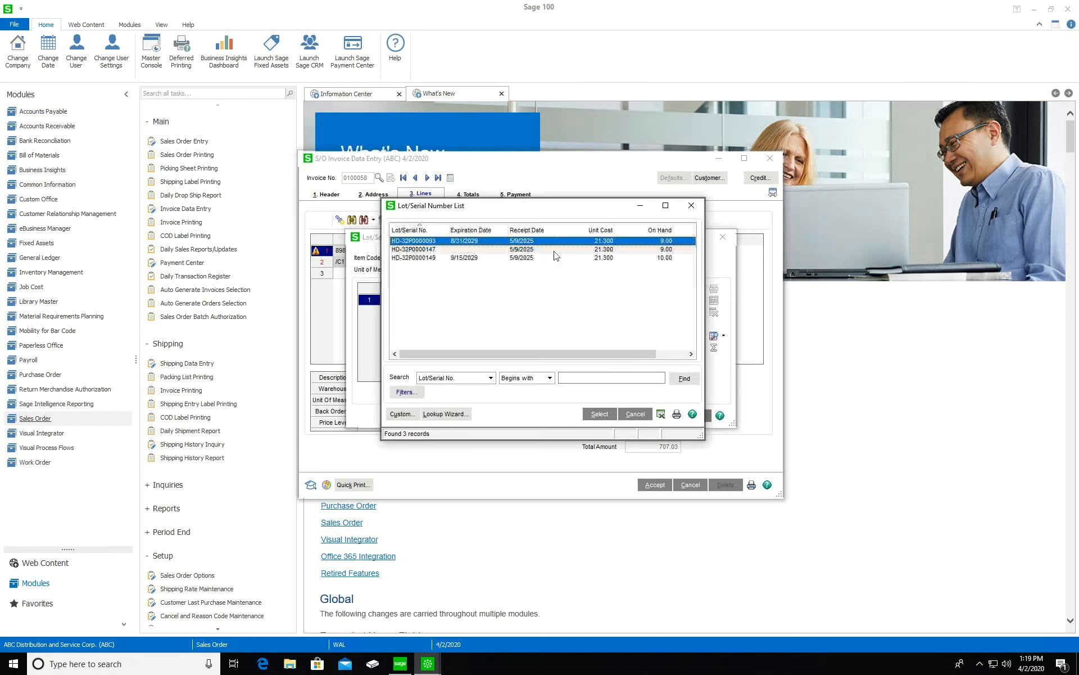
pyautogui.click(485, 258)
pyautogui.click(599, 414)
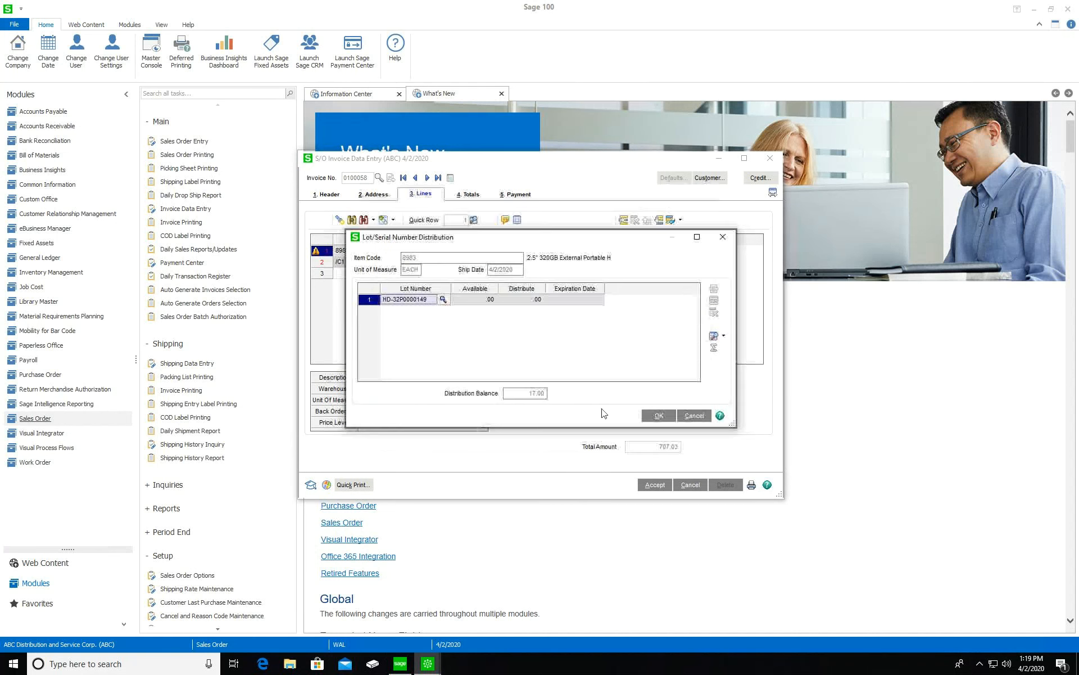
pyautogui.click(423, 312)
pyautogui.click(458, 311)
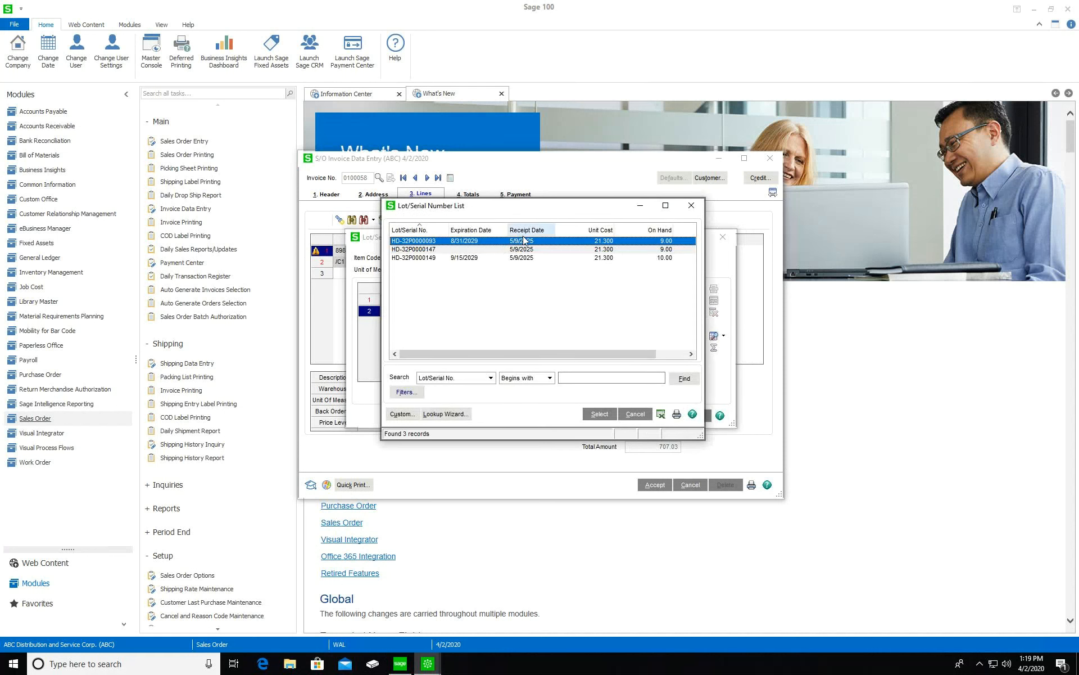
pyautogui.doubleClick(528, 243)
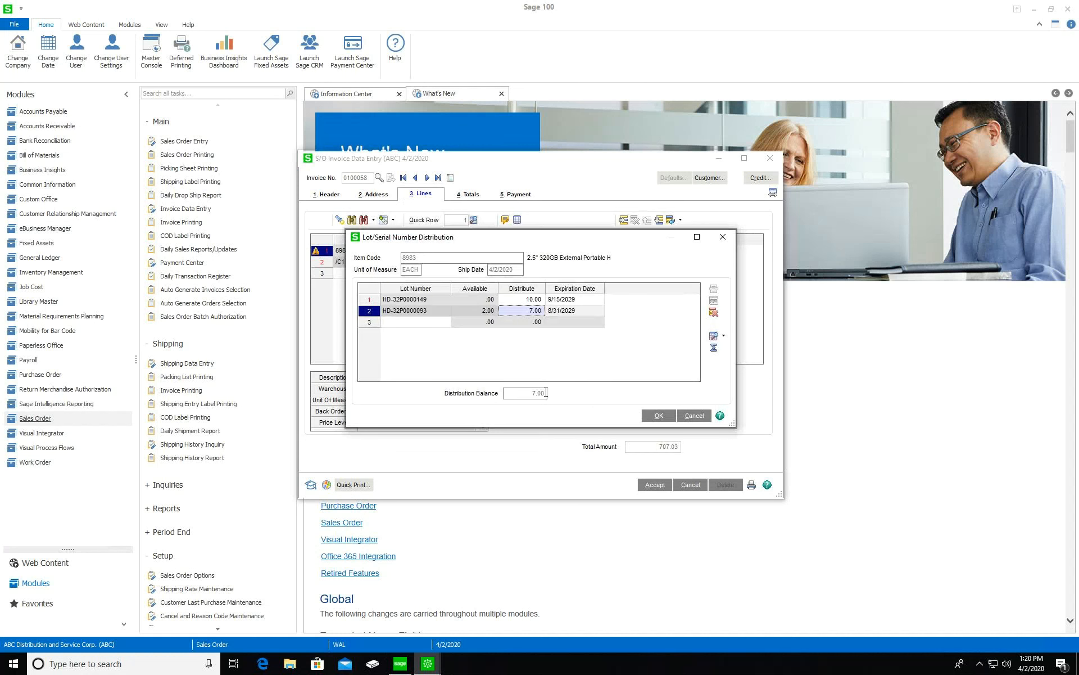
pyautogui.click(656, 416)
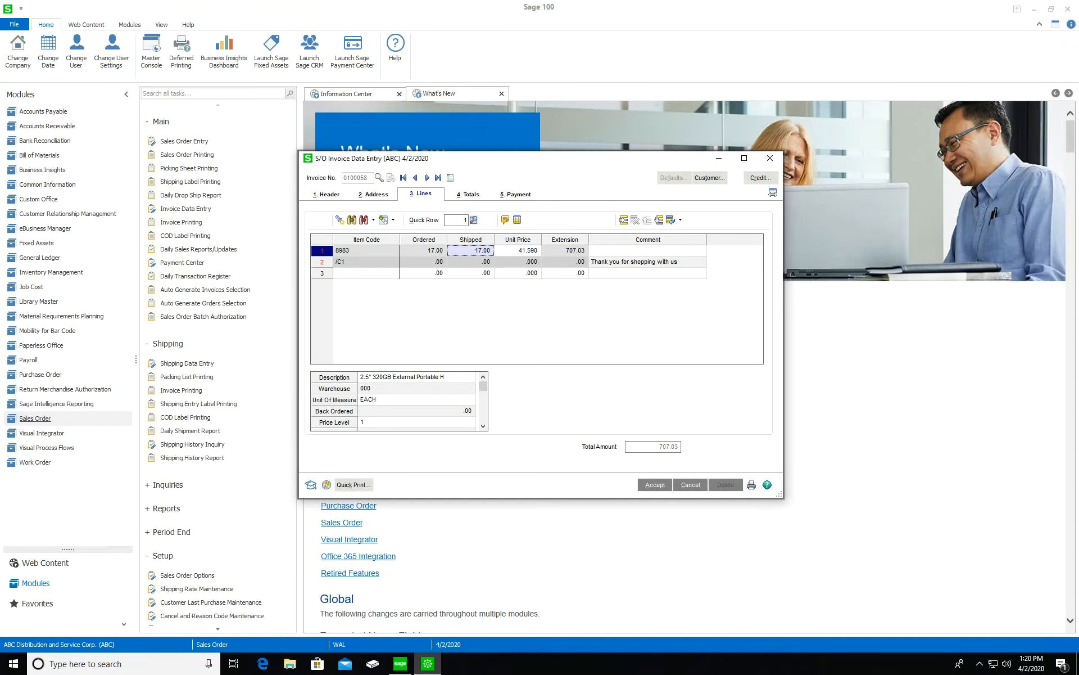
# Check the 150.00 deposit on the invoice totals, then accept the invoice
pyautogui.click(472, 195)
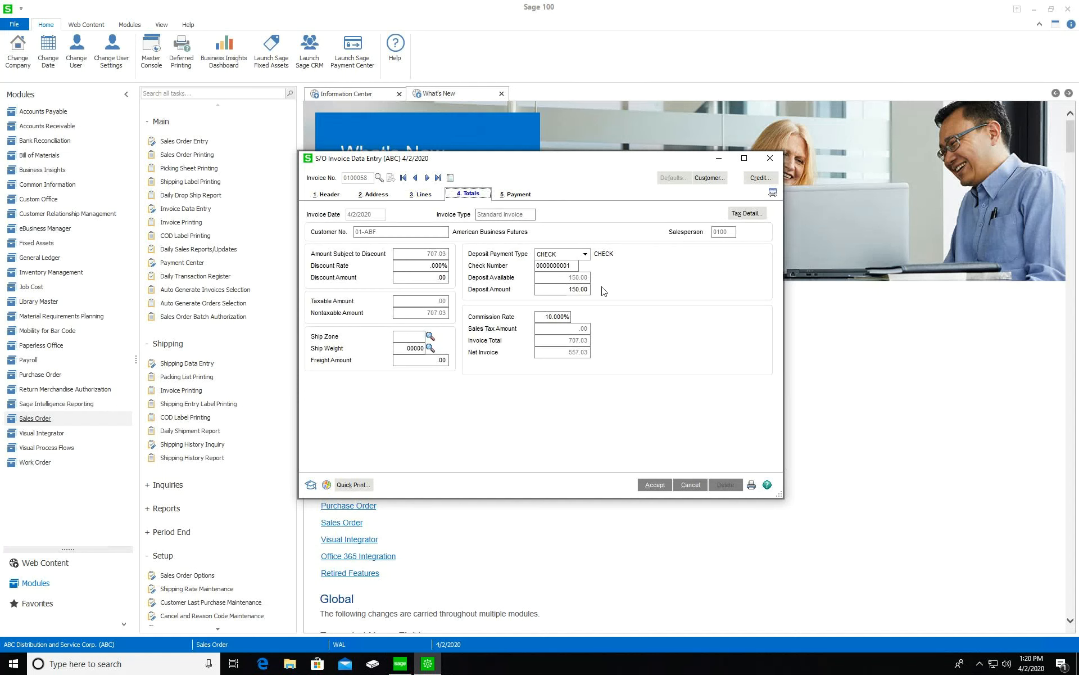
pyautogui.click(567, 291)
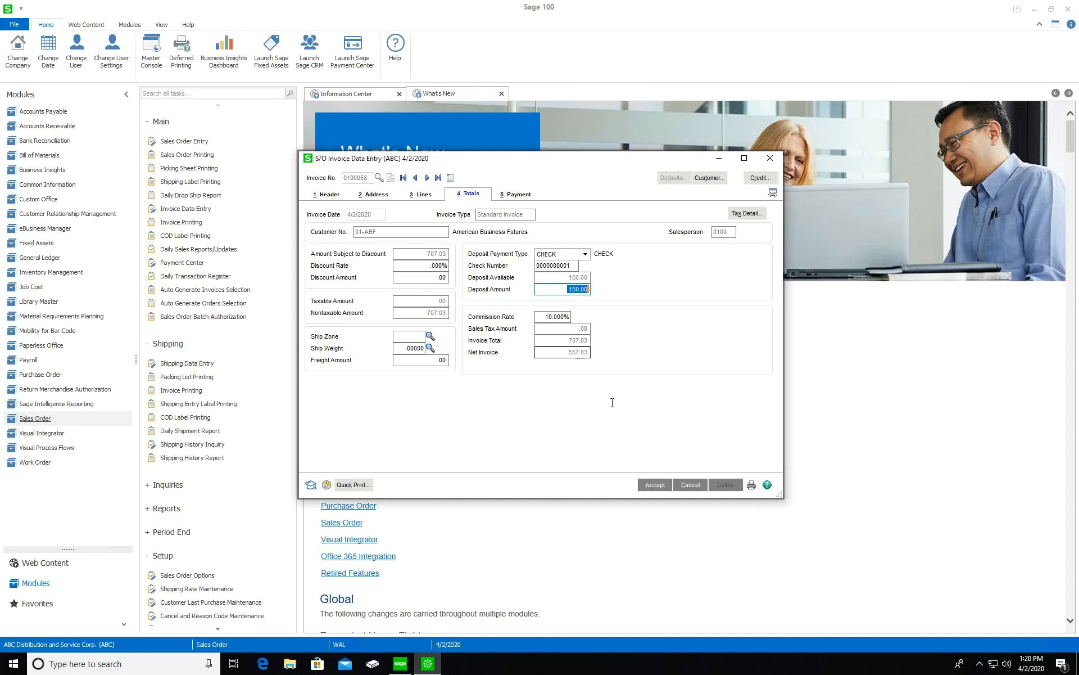
pyautogui.click(656, 485)
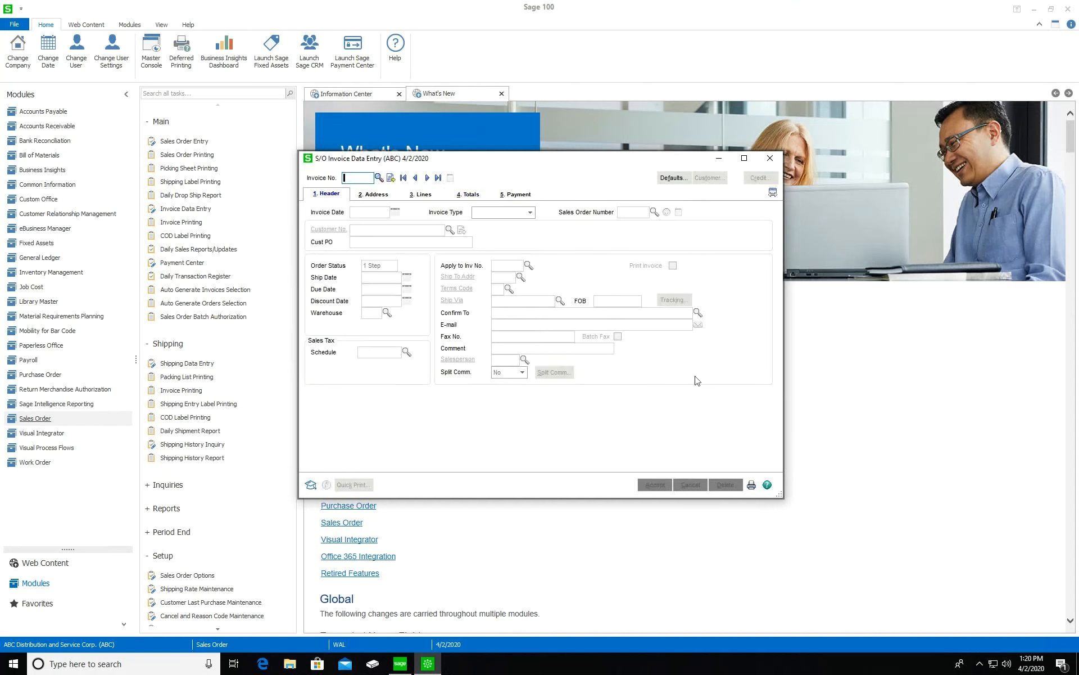
# Open the Daily Sales Order Sales Journal and set its posting date to 5/2/2025
pyautogui.click(769, 158)
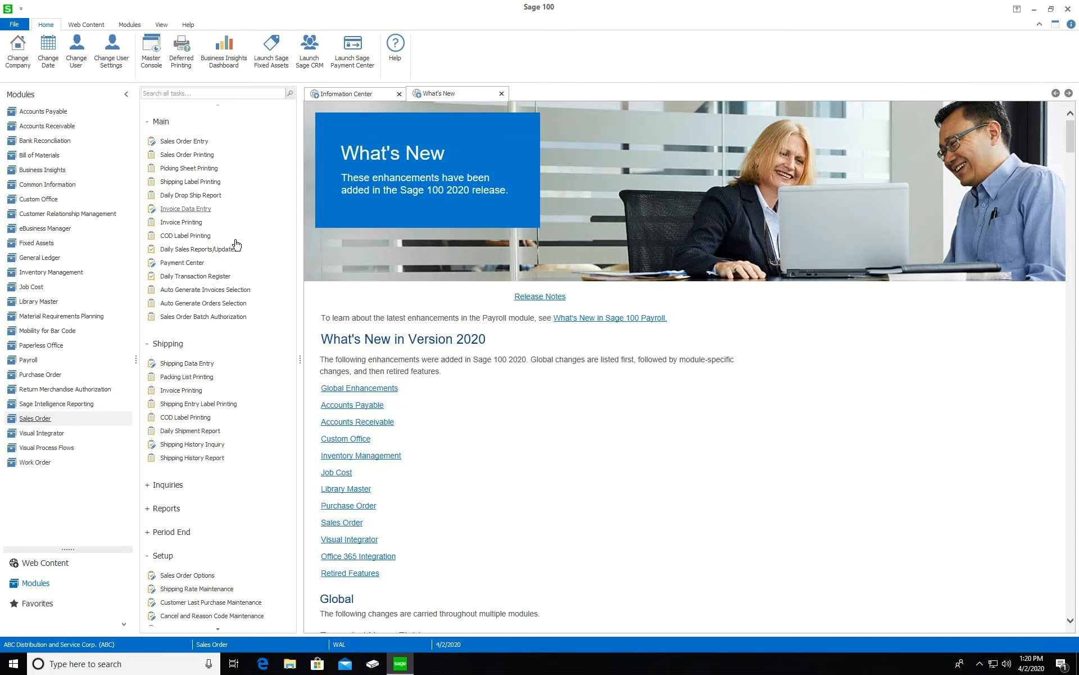
pyautogui.click(196, 254)
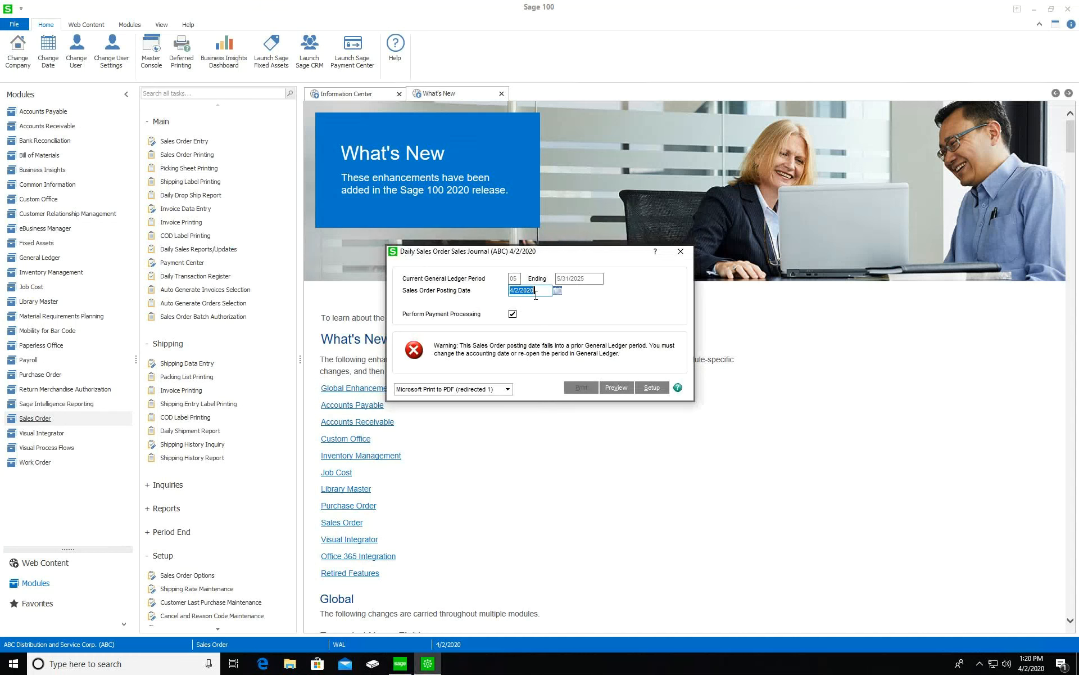
pyautogui.write('5/')
pyautogui.press('Tab')
pyautogui.write('/')
pyautogui.press('Tab')
pyautogui.press('End')
pyautogui.press('BackSpace')
pyautogui.write('5')
pyautogui.press('BackSpace')
pyautogui.write('5')
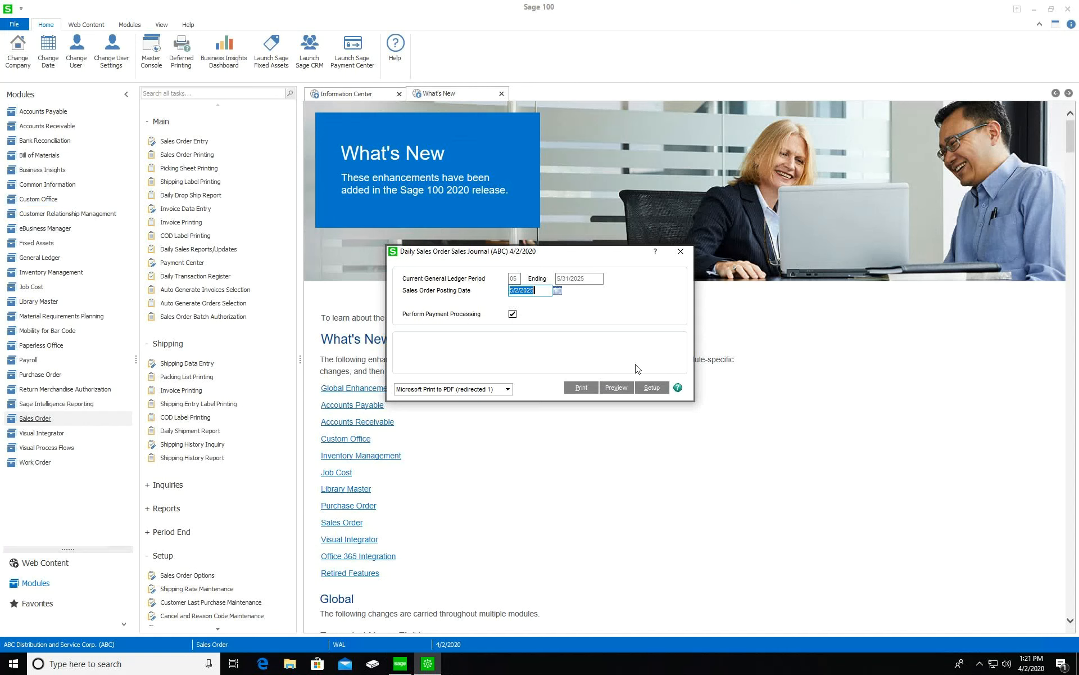
# Preview the daily sales journal and update it, declining the recap and transaction register printouts
pyautogui.click(621, 388)
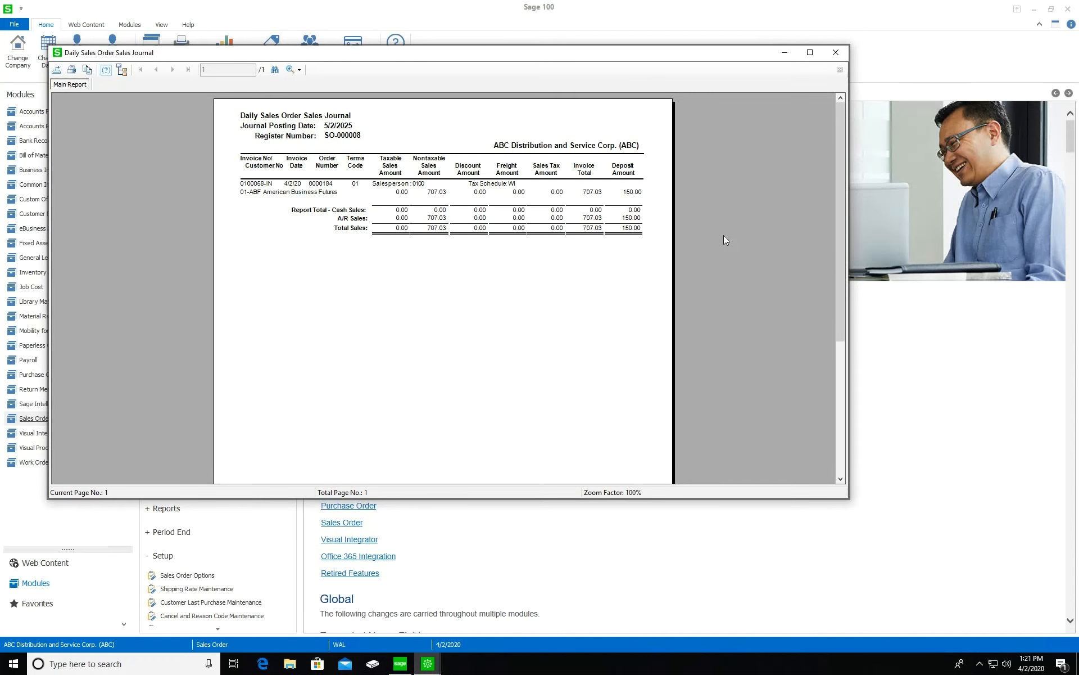
pyautogui.click(835, 53)
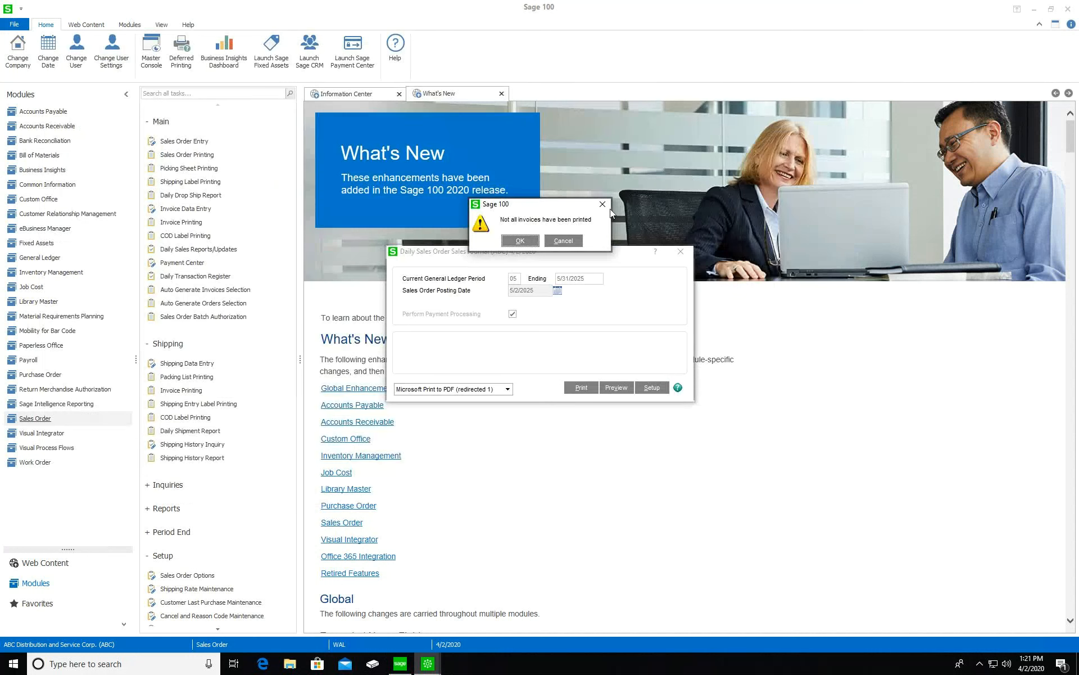
pyautogui.click(523, 241)
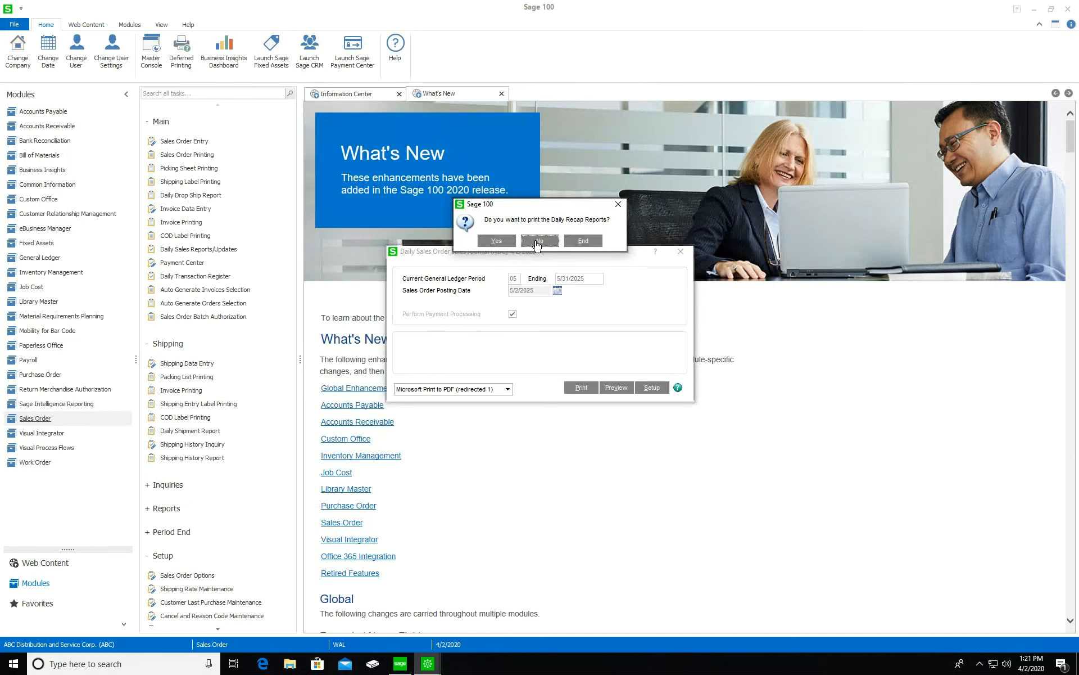
pyautogui.click(537, 242)
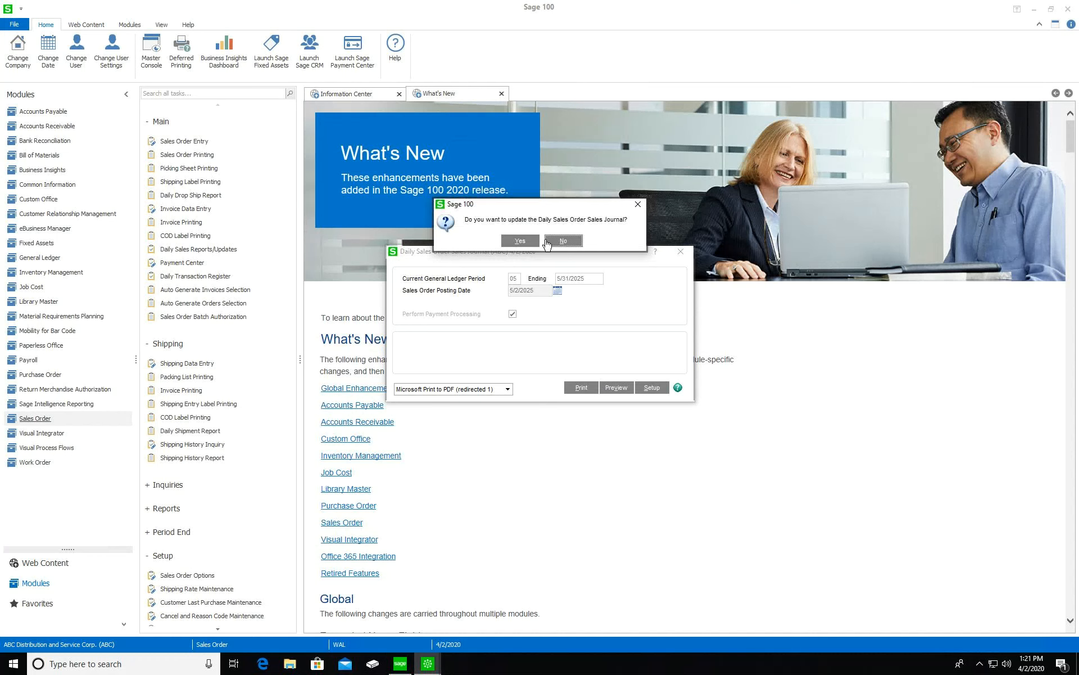
pyautogui.click(520, 243)
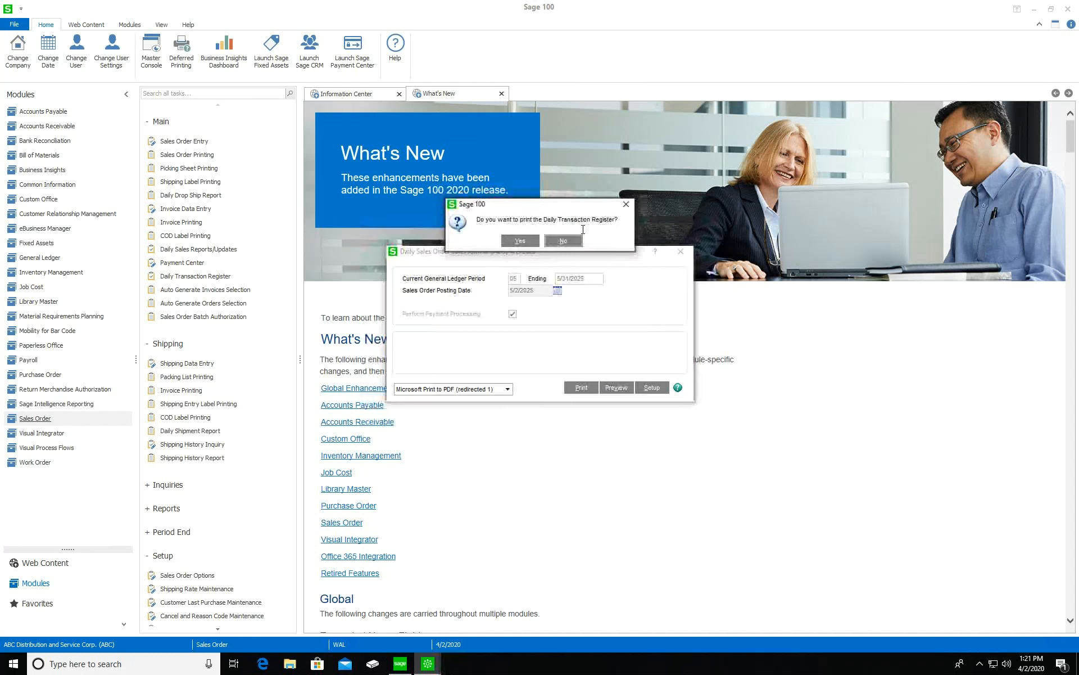
pyautogui.click(569, 240)
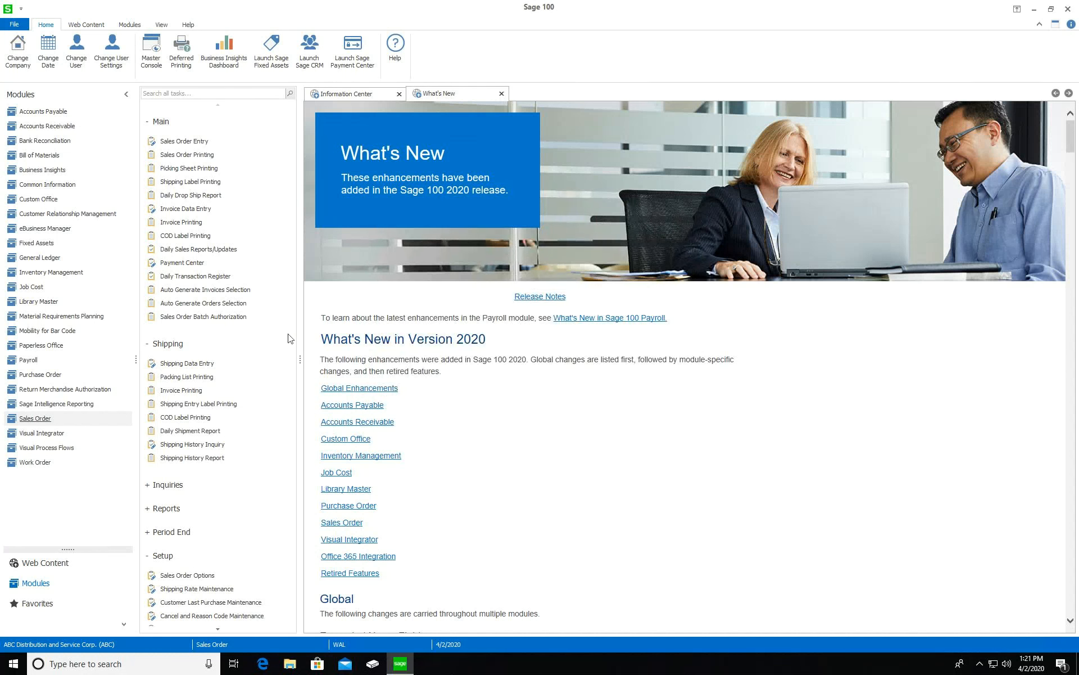
# Start a Shipping Data Entry shipment under shipper ID 1 and load the open WIDGET A order
pyautogui.click(192, 364)
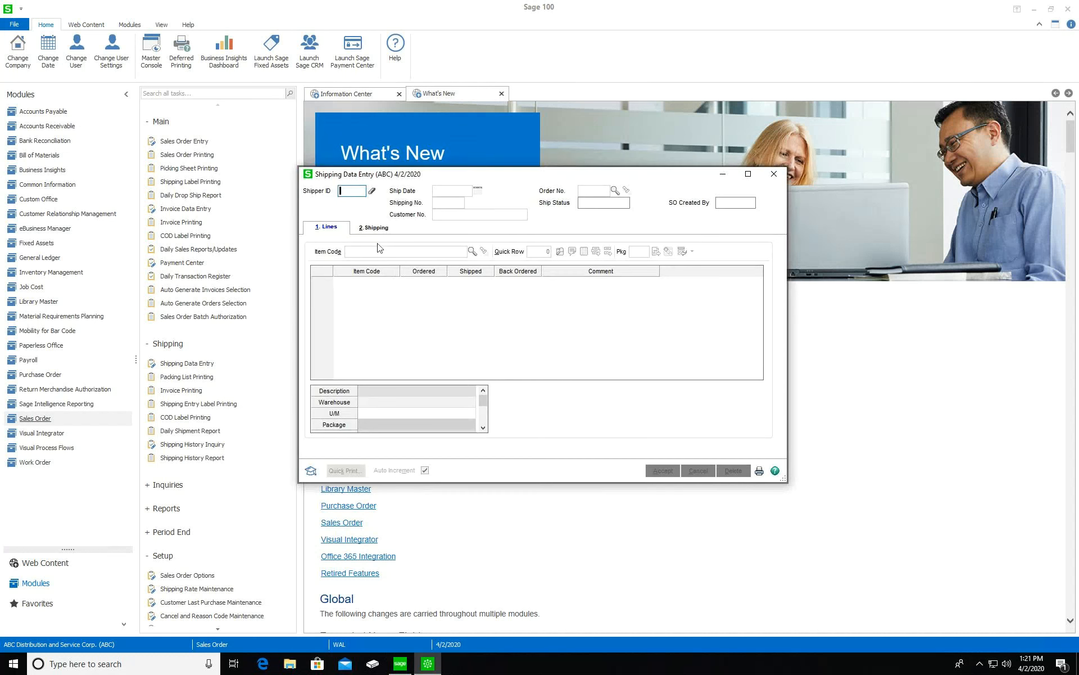
pyautogui.write('1')
pyautogui.press('Tab')
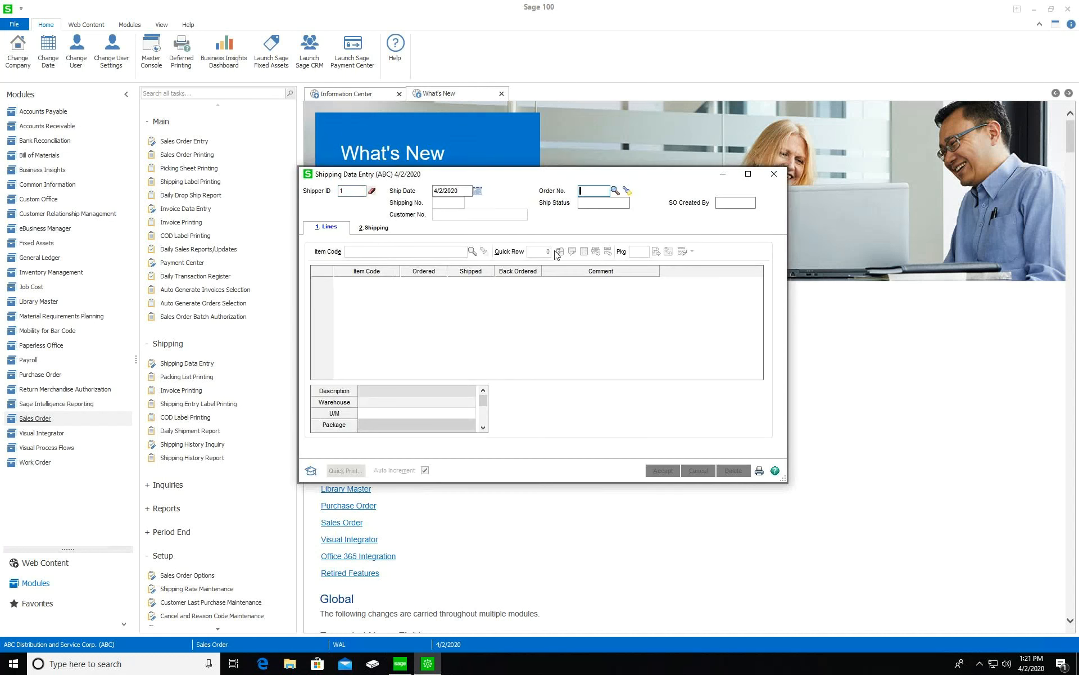
pyautogui.click(627, 191)
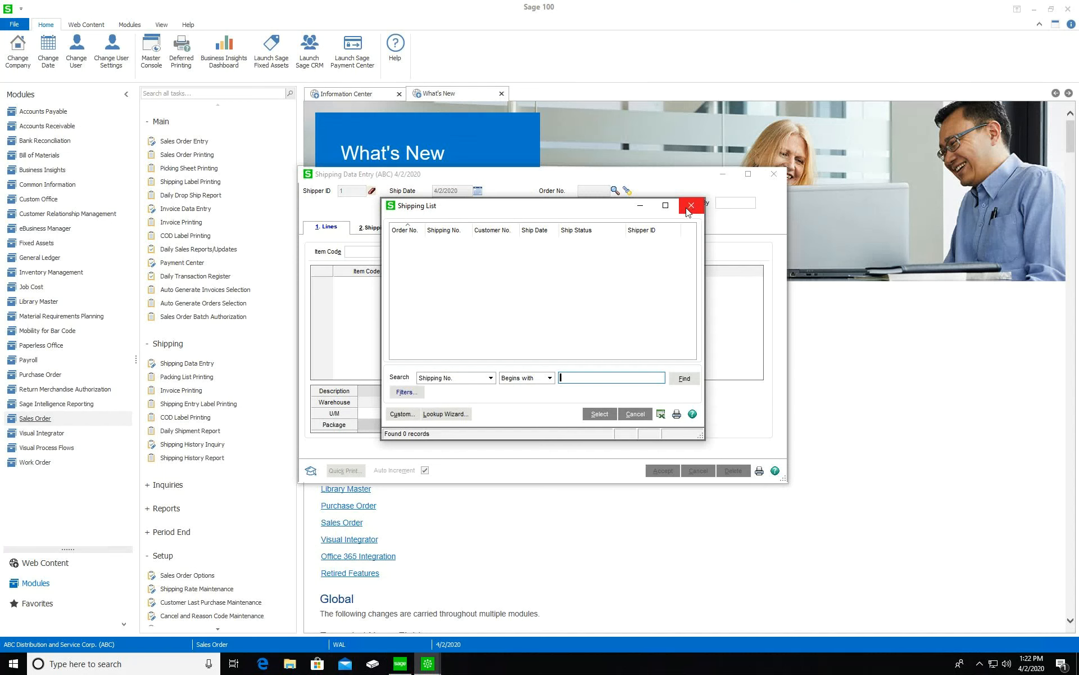
pyautogui.click(691, 205)
pyautogui.click(615, 190)
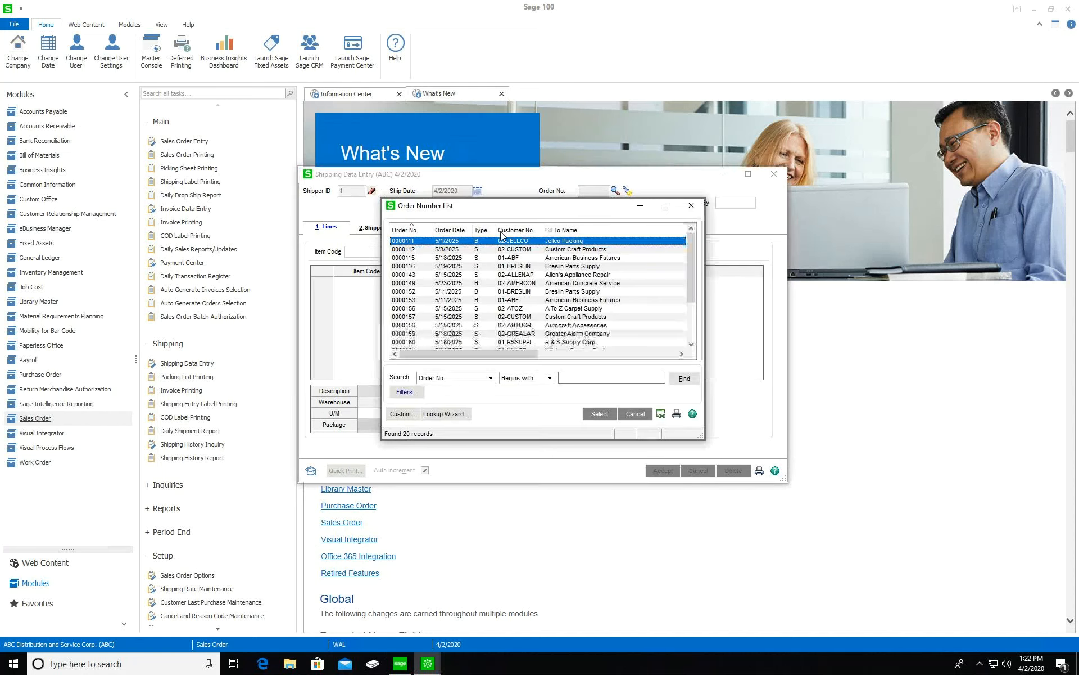
pyautogui.scroll(-3, 468, 276)
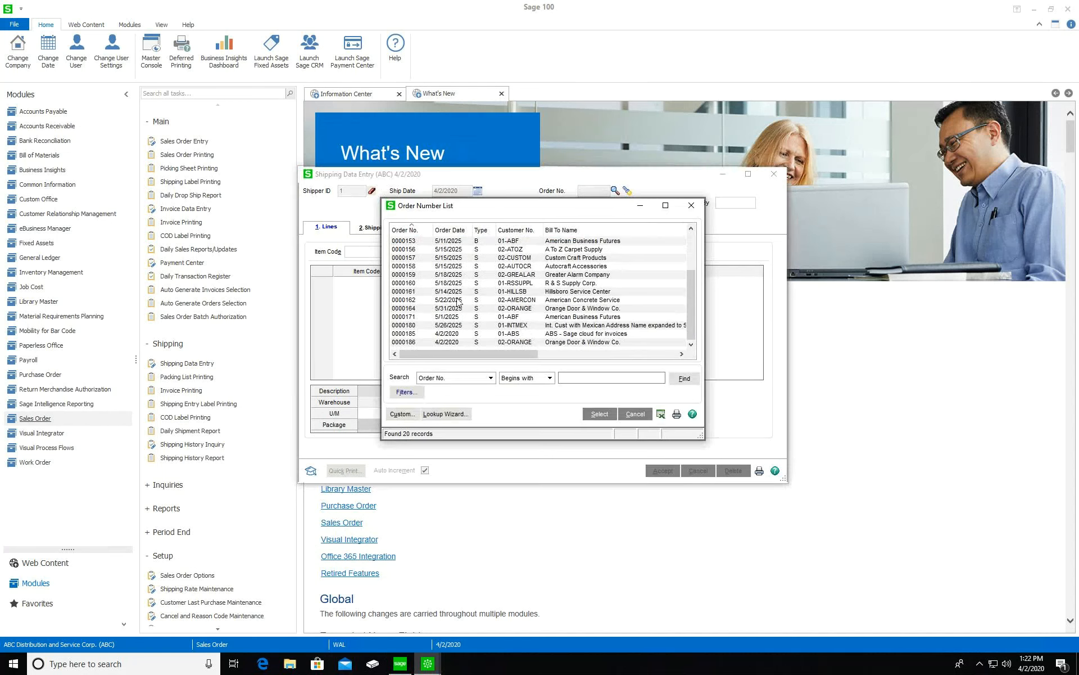
pyautogui.doubleClick(459, 334)
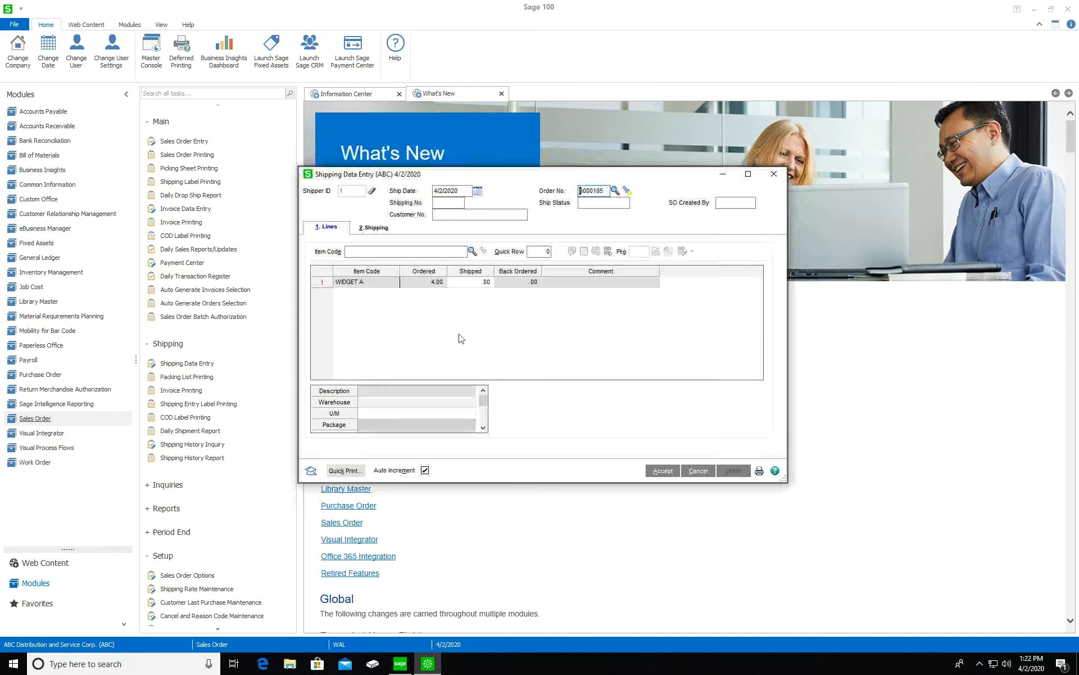
# Enter 4 as the shipped quantity for WIDGET A
pyautogui.click(450, 281)
pyautogui.write('4')
pyautogui.press('Return')
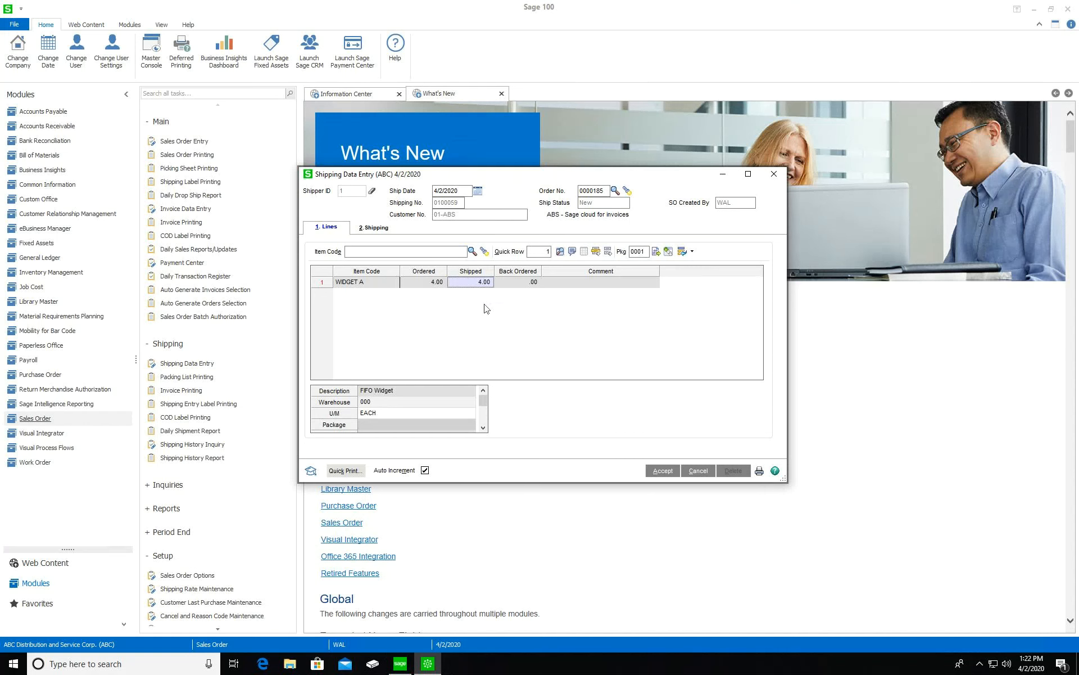
# On the Shipping tab, enter the tracking number for package 0001 and confirm it
pyautogui.click(377, 227)
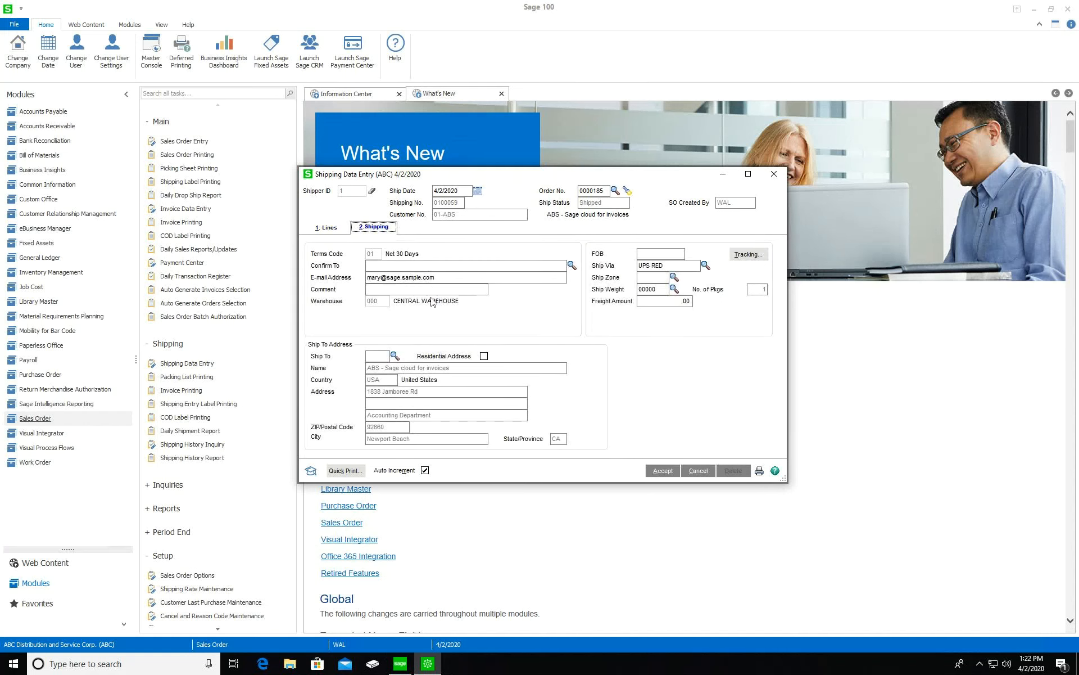
pyautogui.click(748, 254)
pyautogui.write('56456456465456')
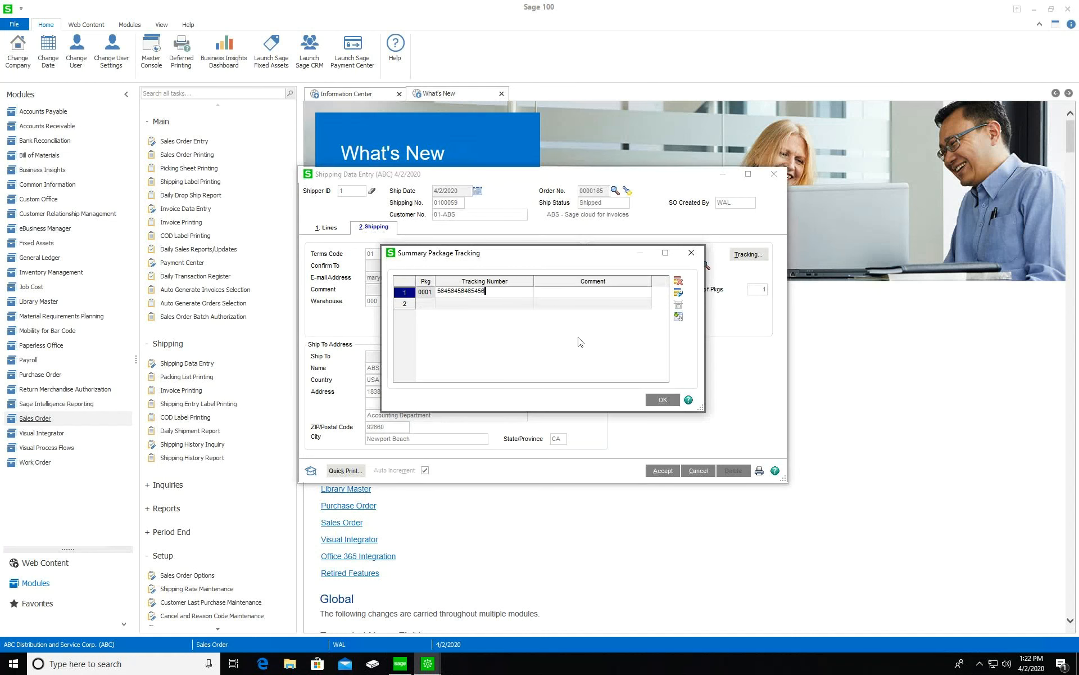
pyautogui.click(574, 295)
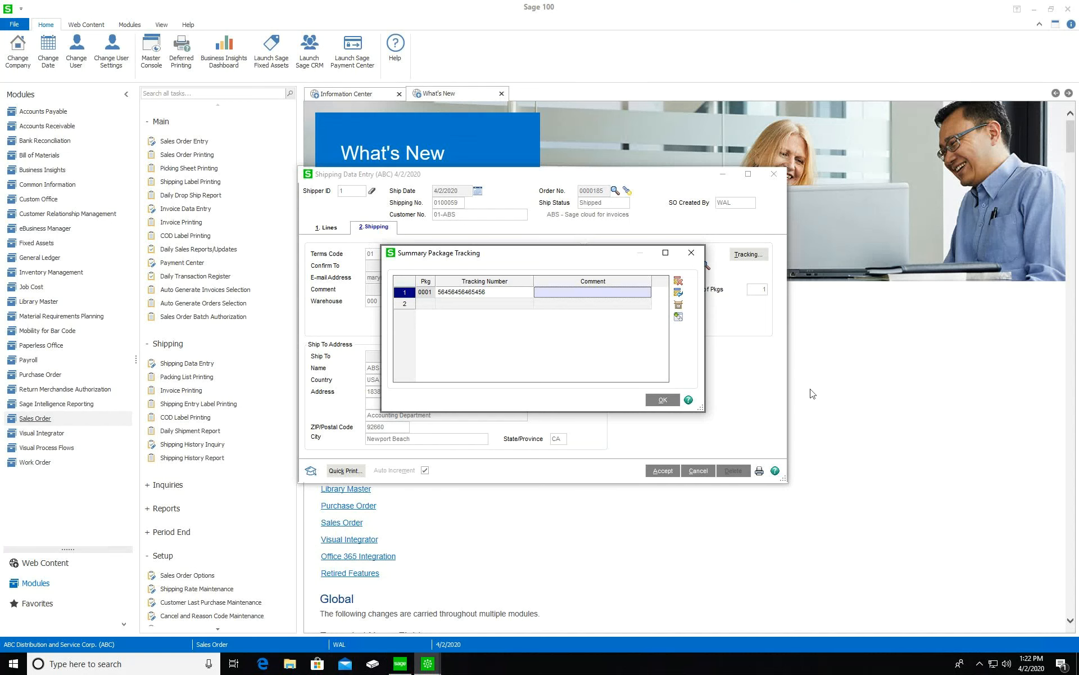
pyautogui.click(661, 400)
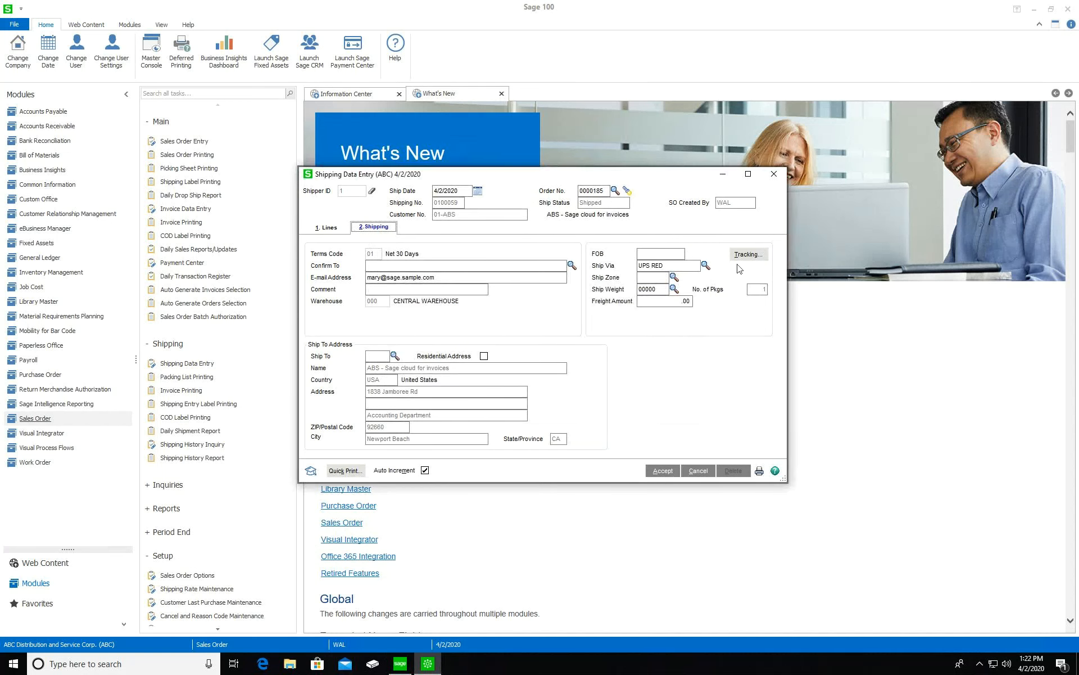
# Accept package 0001 holding all 4 WIDGET A units, then go back to the Shipping tab
pyautogui.click(336, 229)
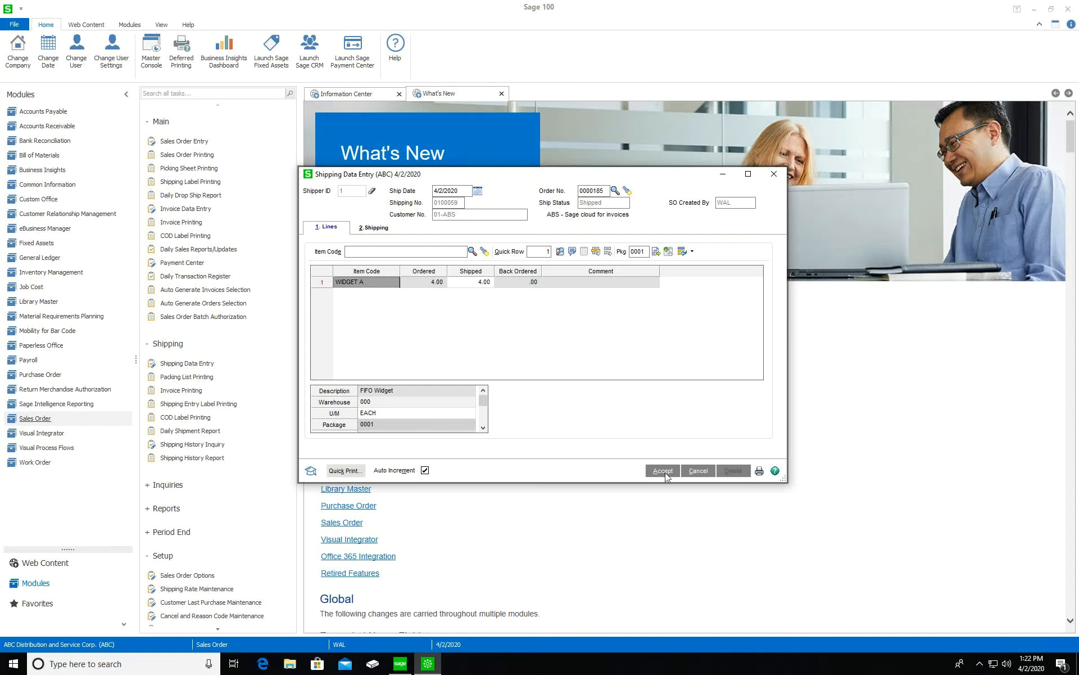
pyautogui.click(668, 253)
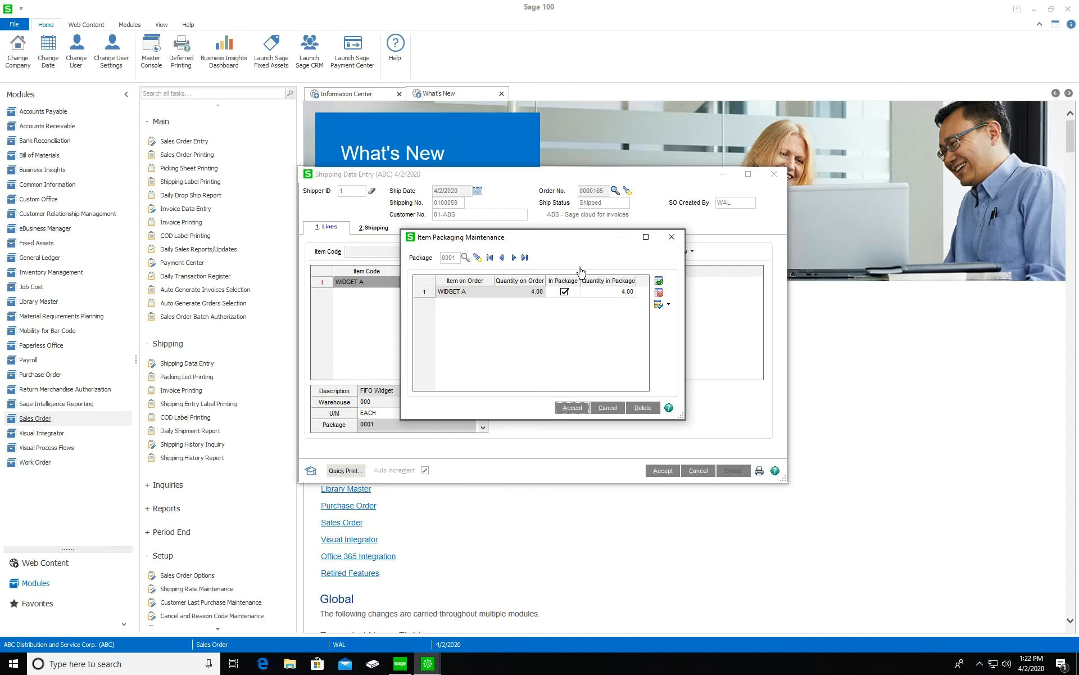
pyautogui.click(583, 412)
pyautogui.click(671, 237)
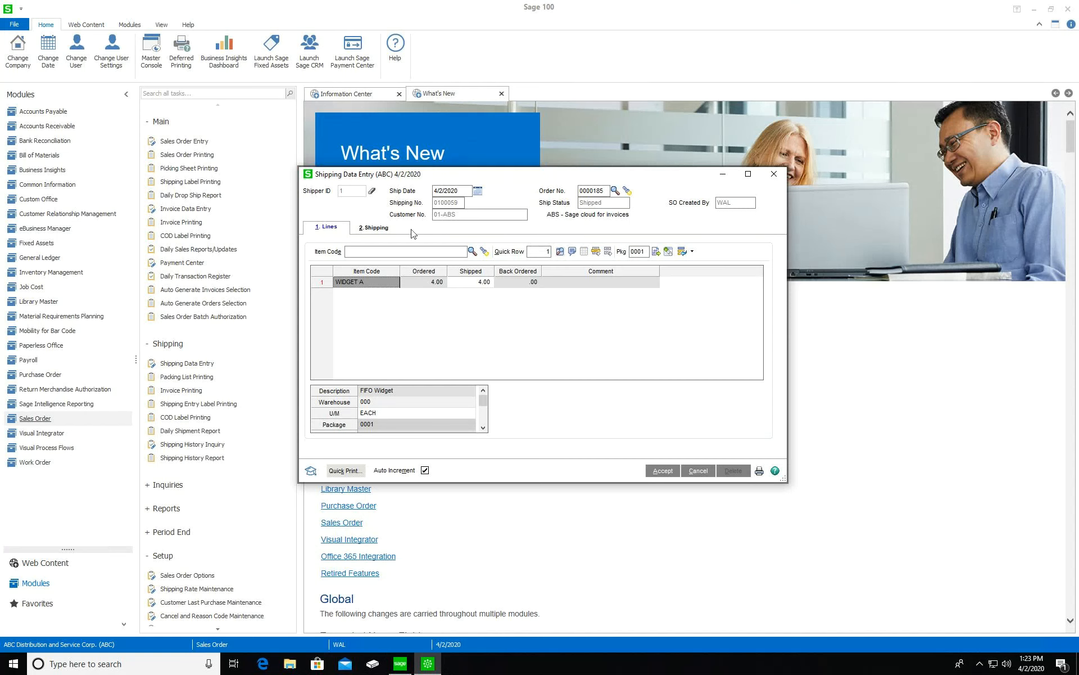
pyautogui.click(382, 232)
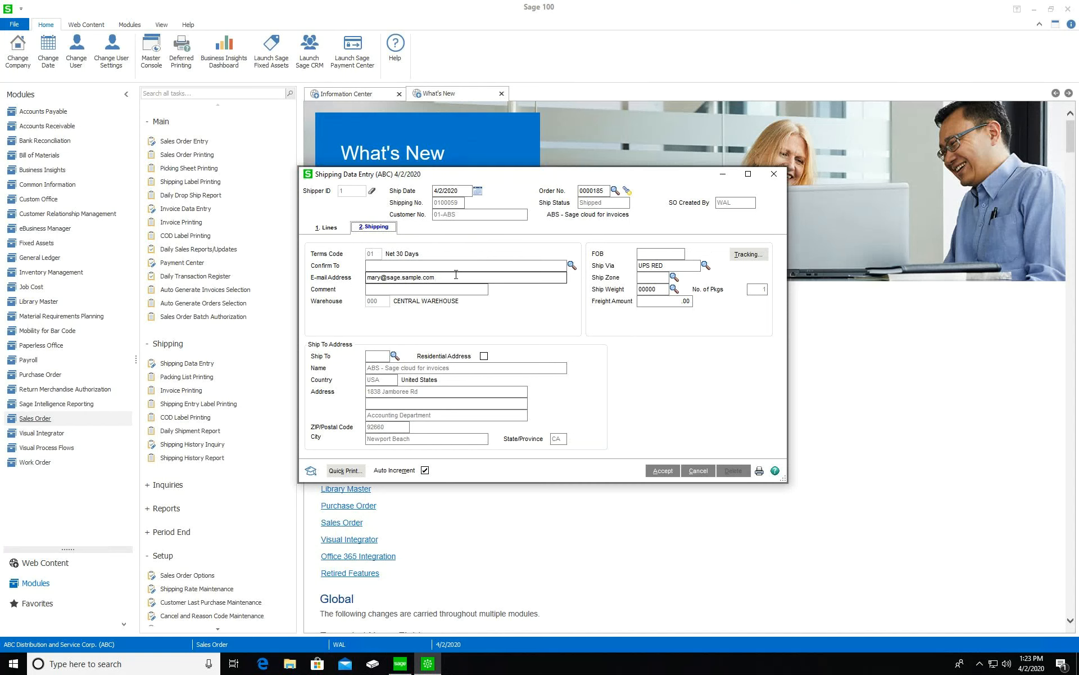
# Accept the shipment and confirm no further orders will be added to it
pyautogui.click(659, 472)
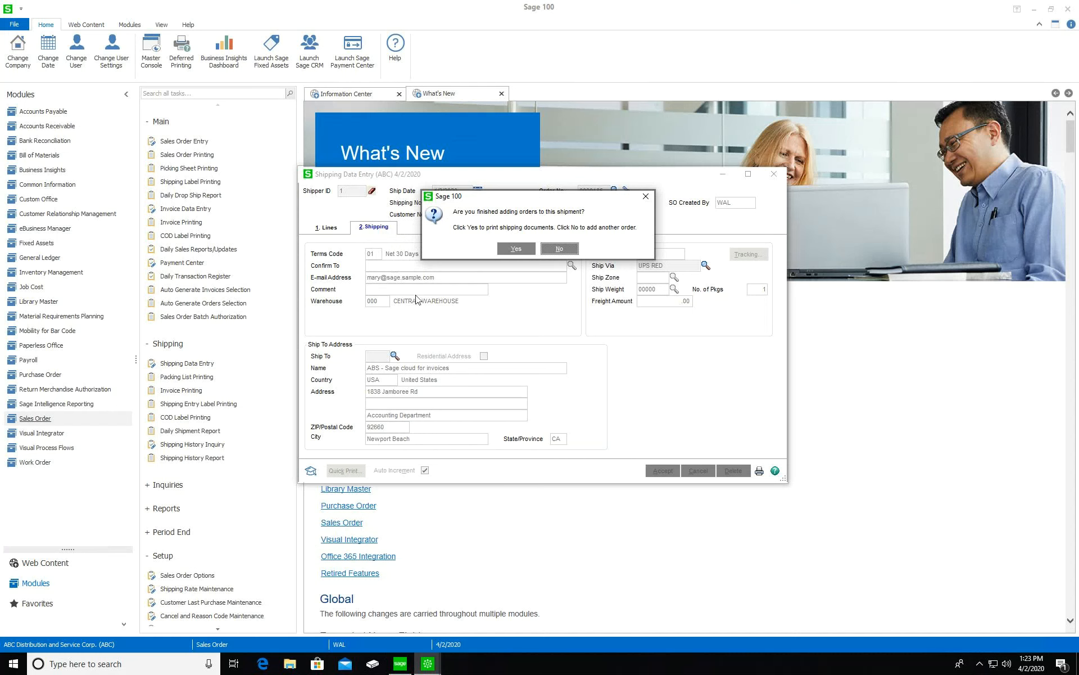
pyautogui.click(521, 250)
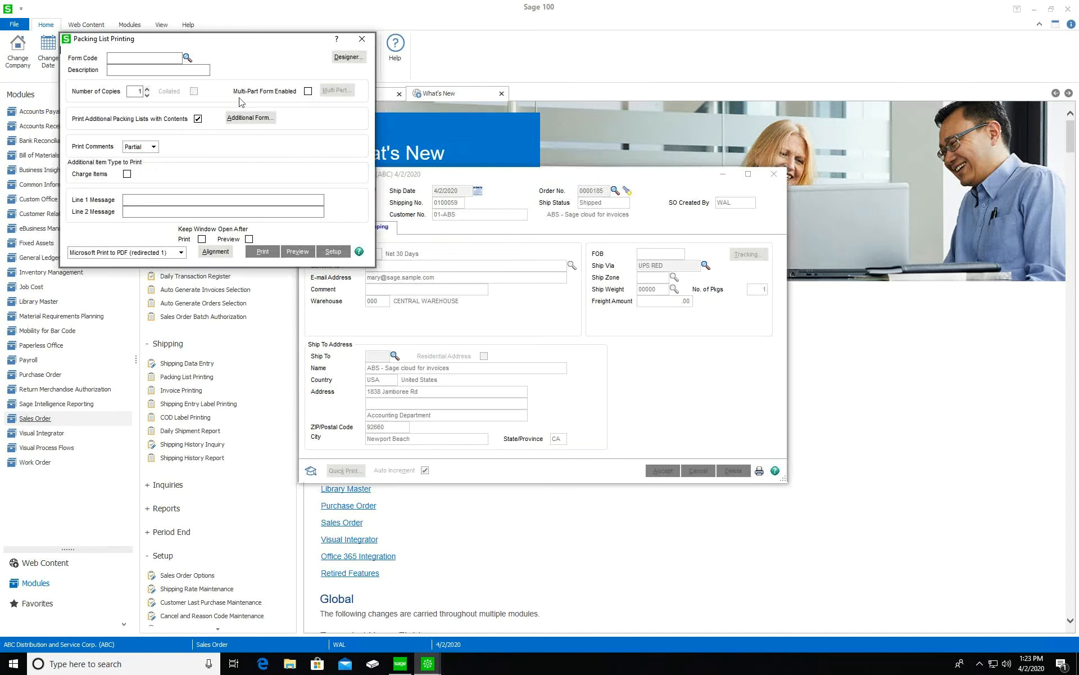
# Close packing list printing and shipping entry, then open Daily Sales Reports/Updates dated 5/2/2025
pyautogui.click(246, 163)
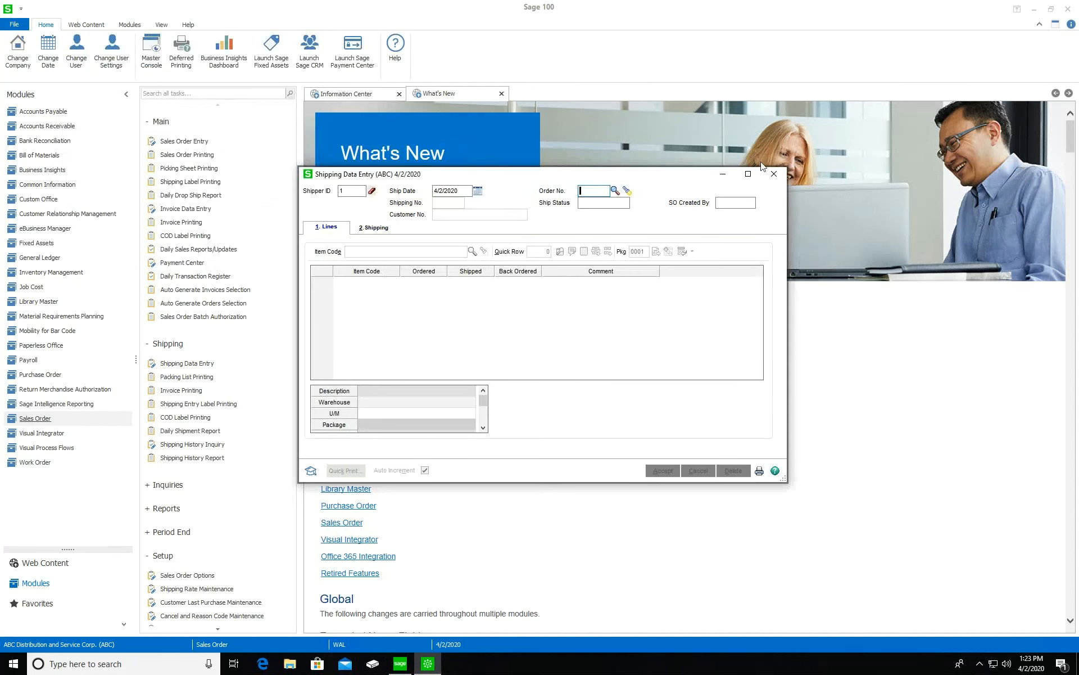
pyautogui.click(774, 173)
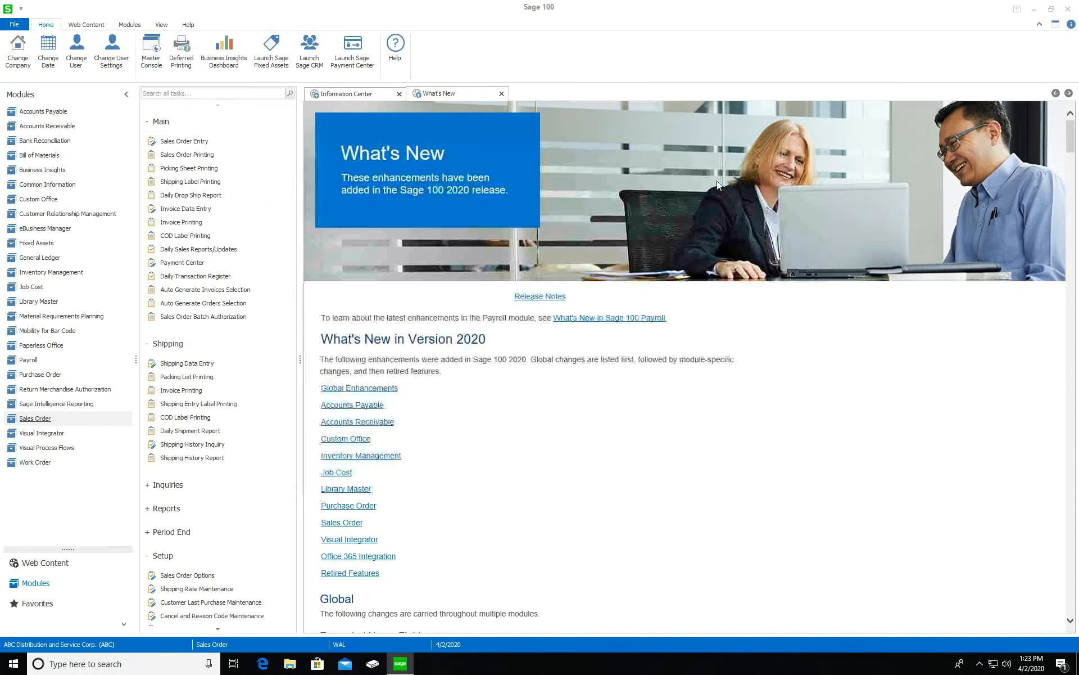
pyautogui.click(212, 256)
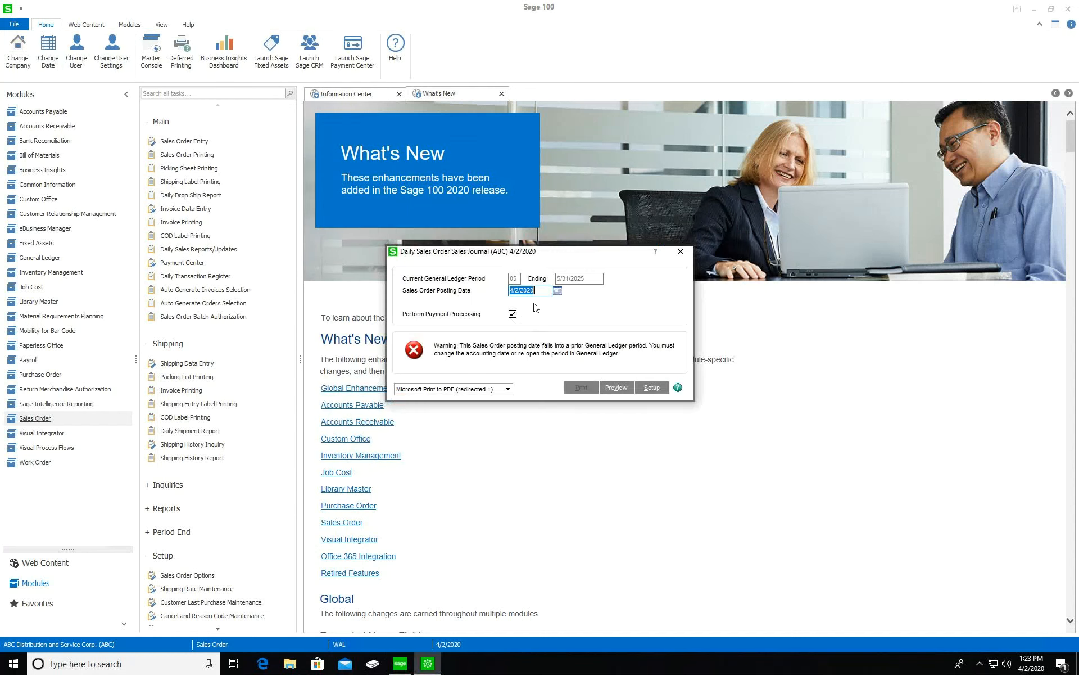
pyautogui.click(512, 287)
pyautogui.write('5')
pyautogui.press('BackSpace')
pyautogui.press('BackSpace')
pyautogui.write('55')
# Preview and update the sales journal, declining the gross profit, recap and transaction register printouts
pyautogui.click(617, 387)
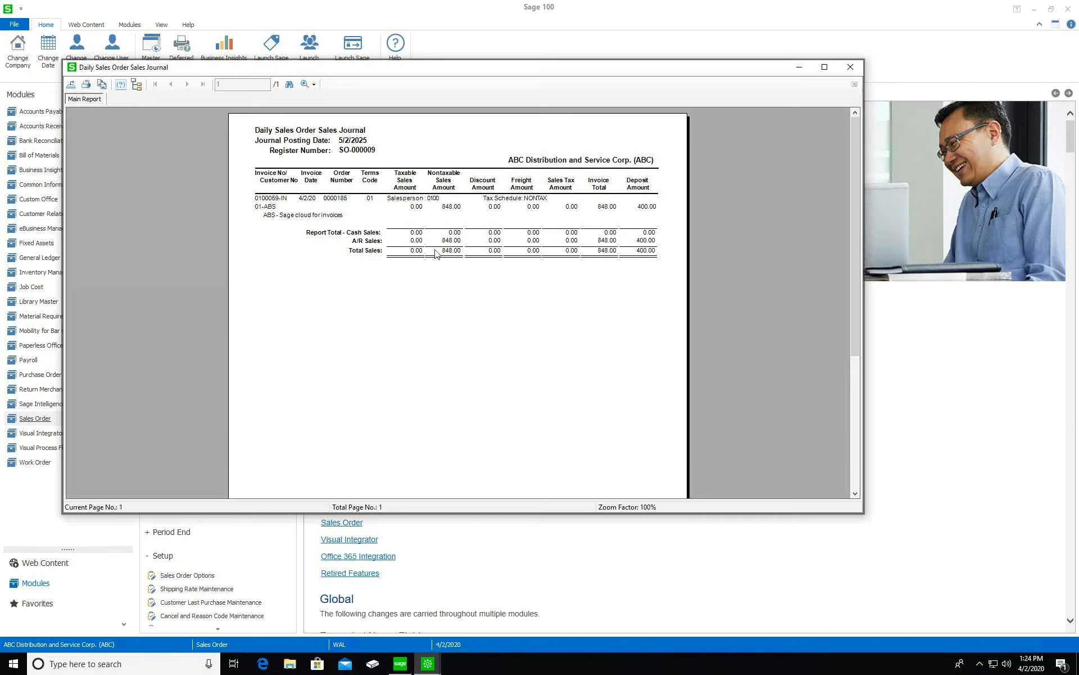
pyautogui.click(850, 67)
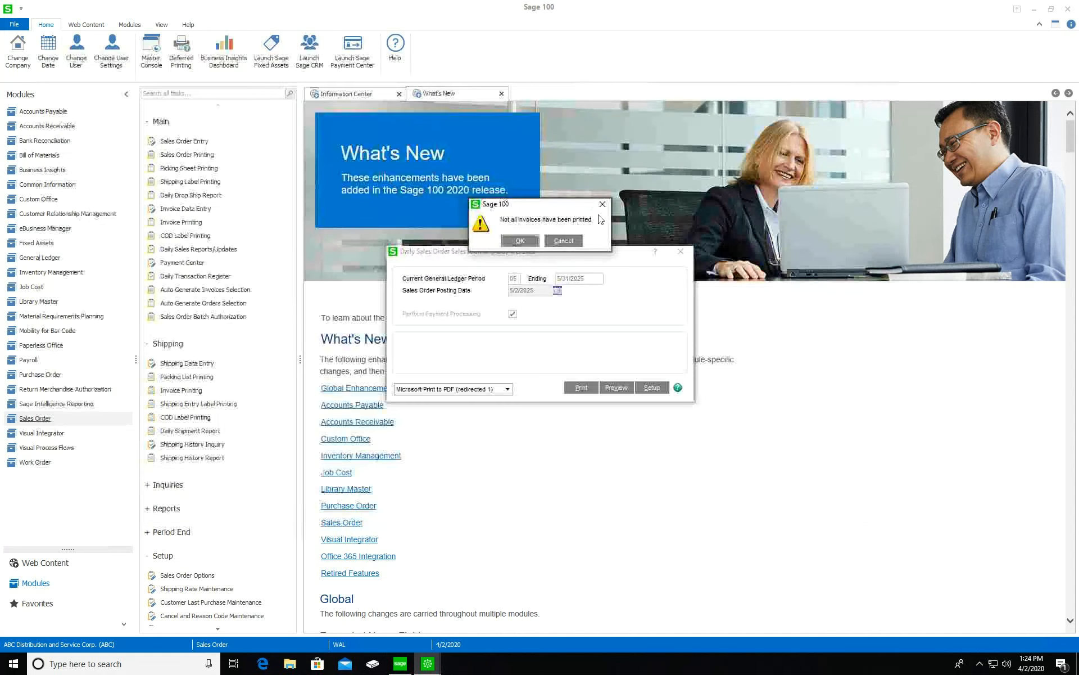
pyautogui.click(519, 241)
pyautogui.click(539, 240)
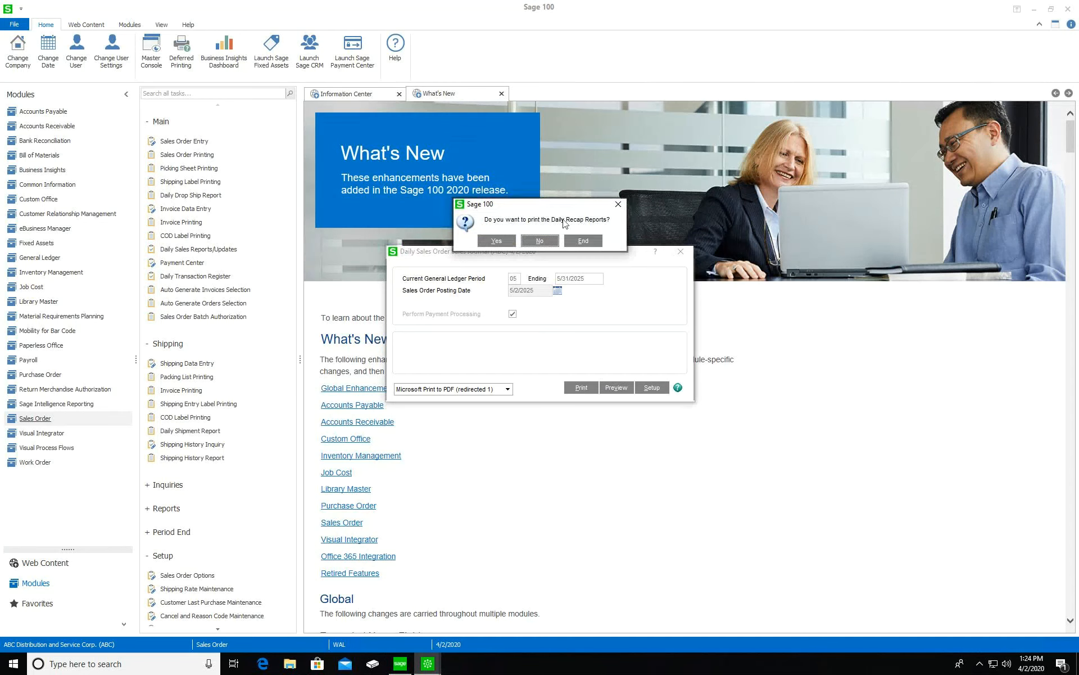
pyautogui.click(541, 243)
pyautogui.click(520, 241)
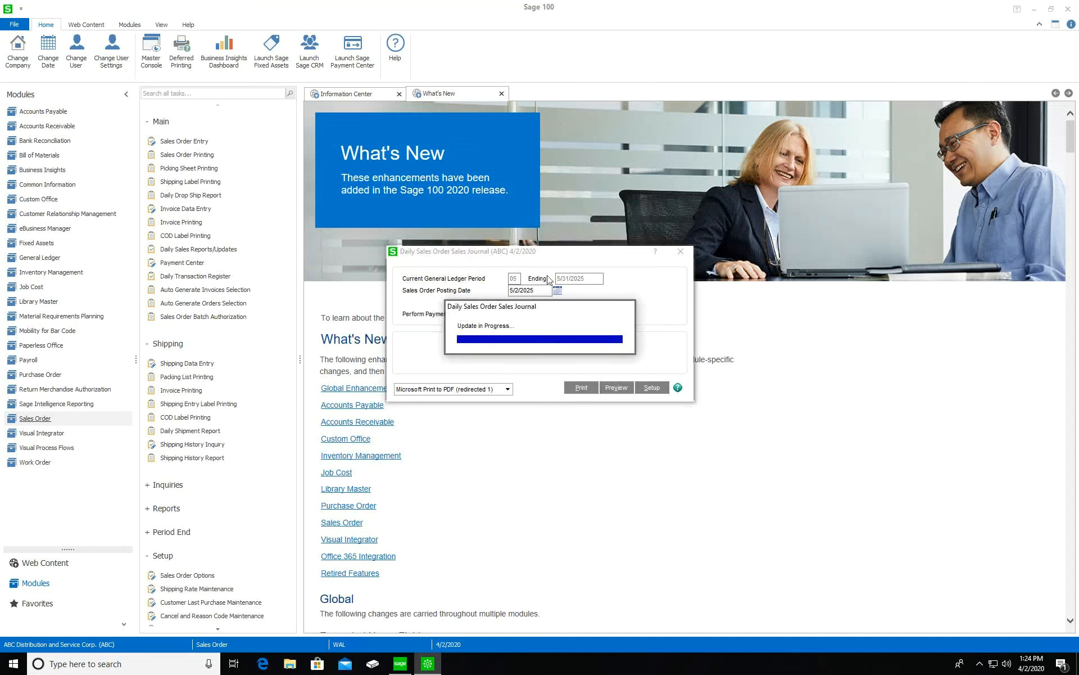
pyautogui.click(563, 241)
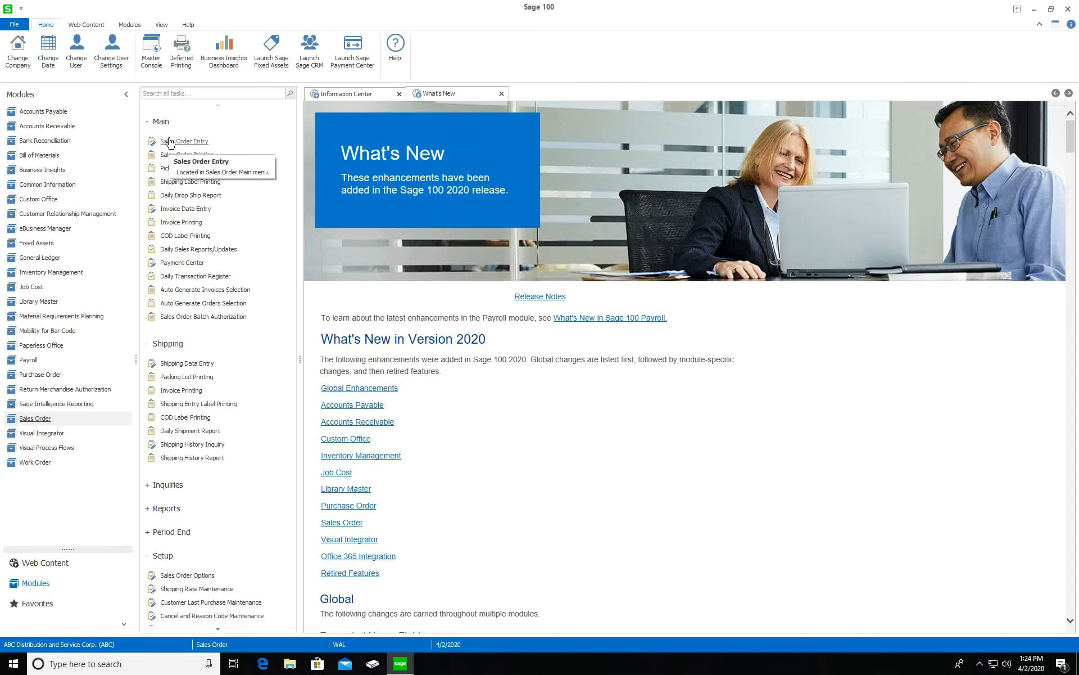
# Expand the Sales Order Inquiries tasks and launch Invoice Data Entry
pyautogui.click(178, 485)
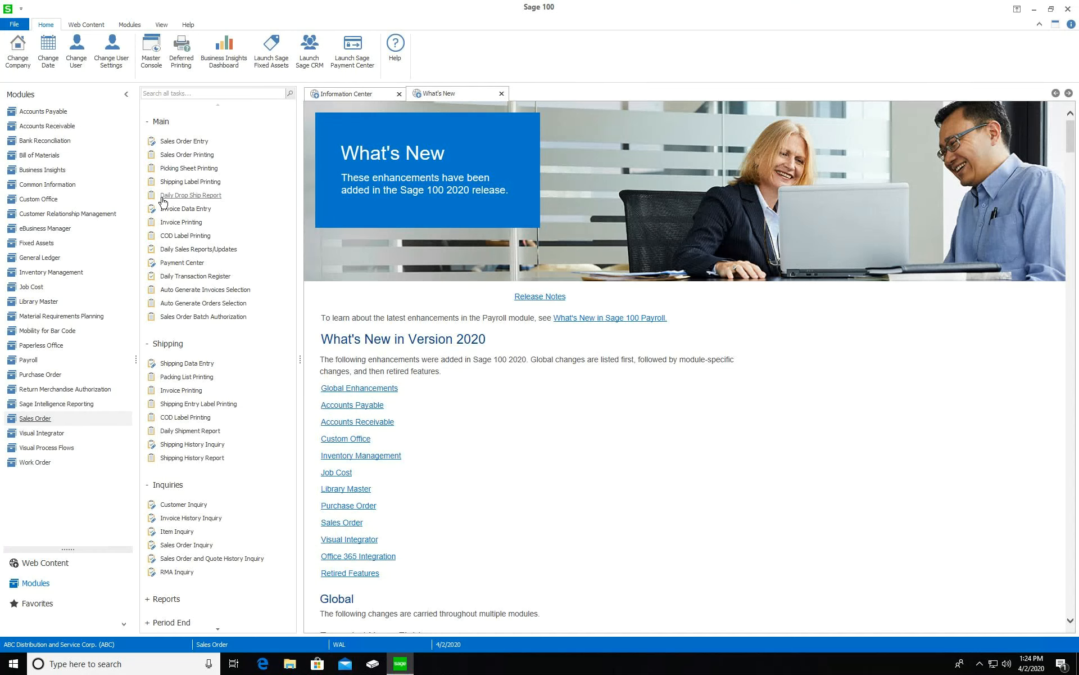
pyautogui.click(185, 209)
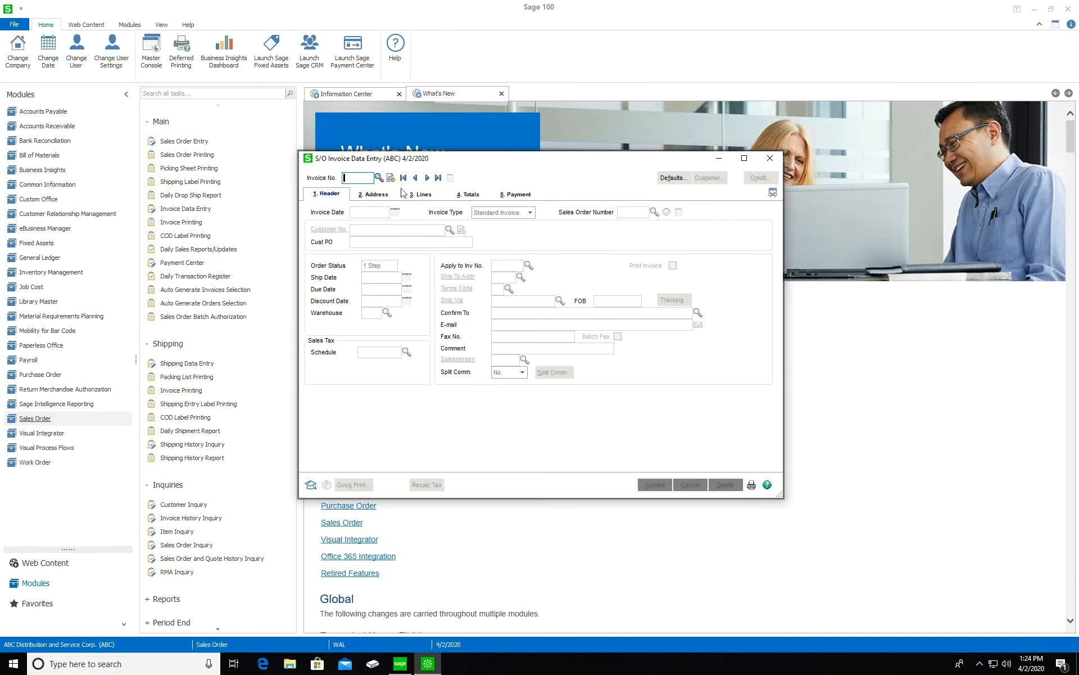
# Assign the next invoice number and set the invoice type to Credit Memo
pyautogui.click(391, 178)
pyautogui.click(499, 213)
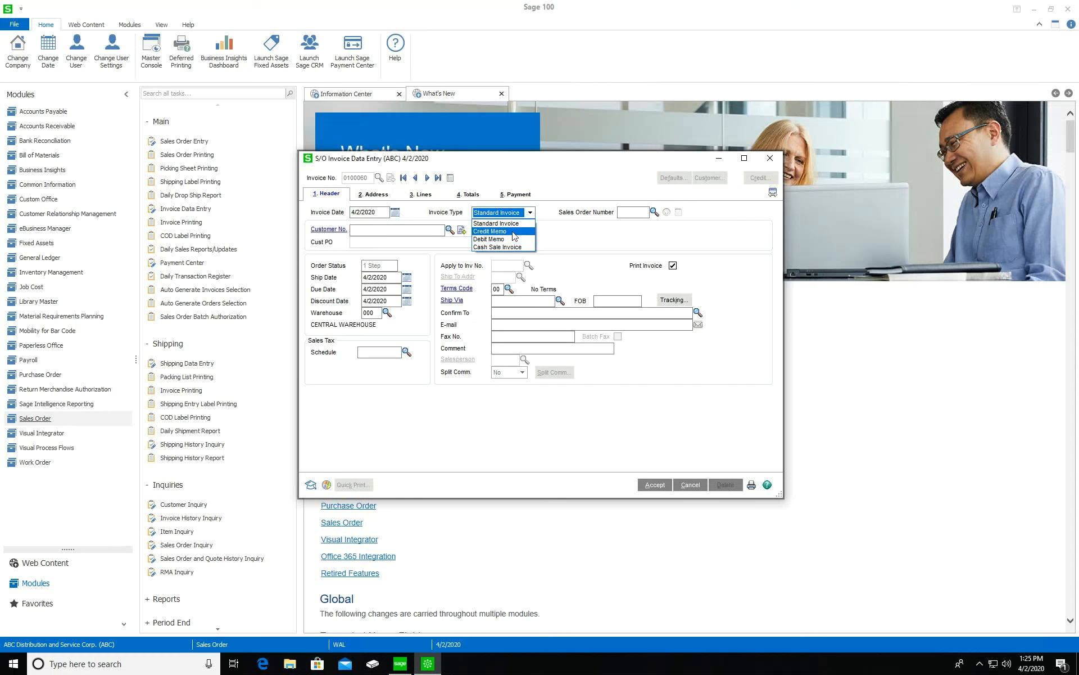
pyautogui.click(515, 236)
# Select Maverick Papers as the customer after rejecting an inactive one; no invoices to apply
pyautogui.click(450, 229)
pyautogui.doubleClick(393, 220)
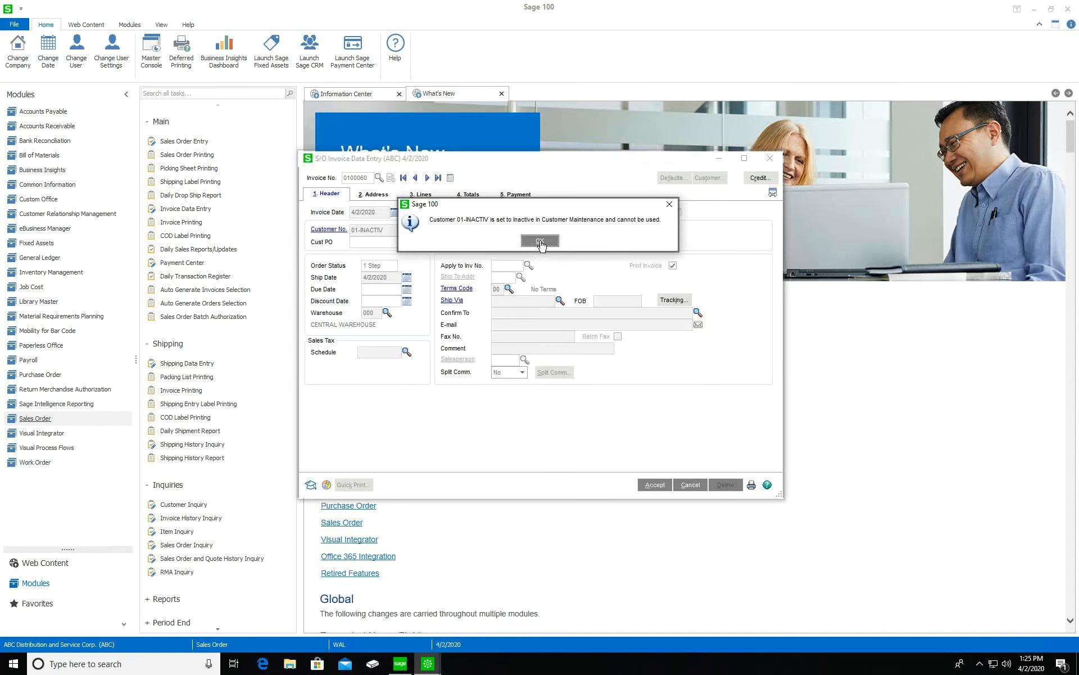
pyautogui.click(539, 241)
pyautogui.click(450, 229)
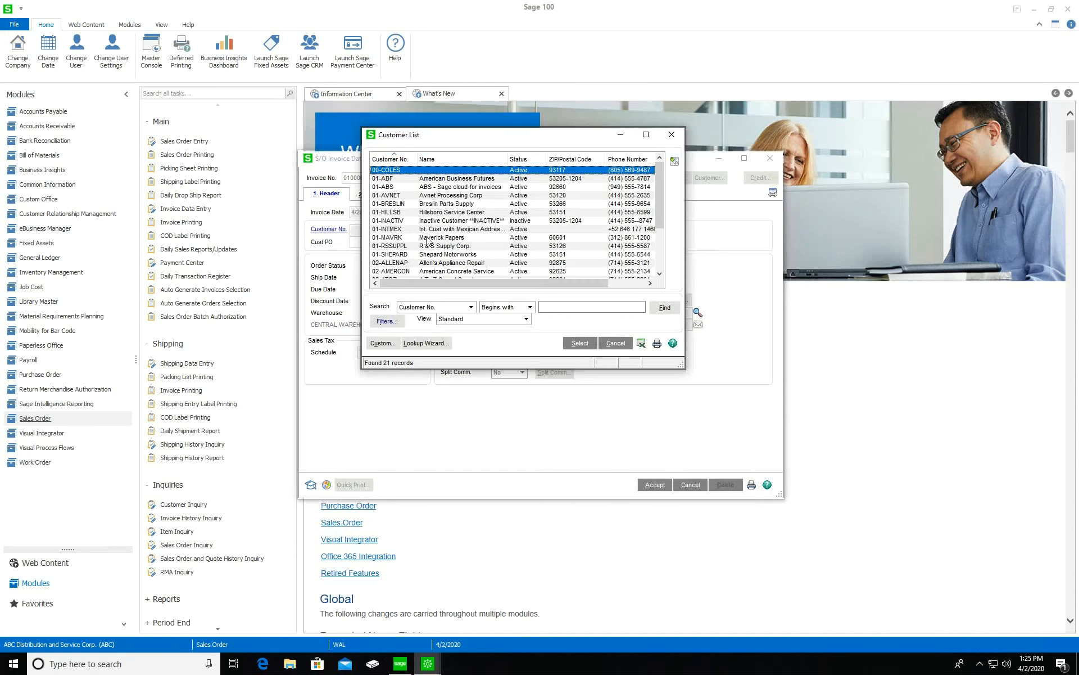
pyautogui.doubleClick(427, 238)
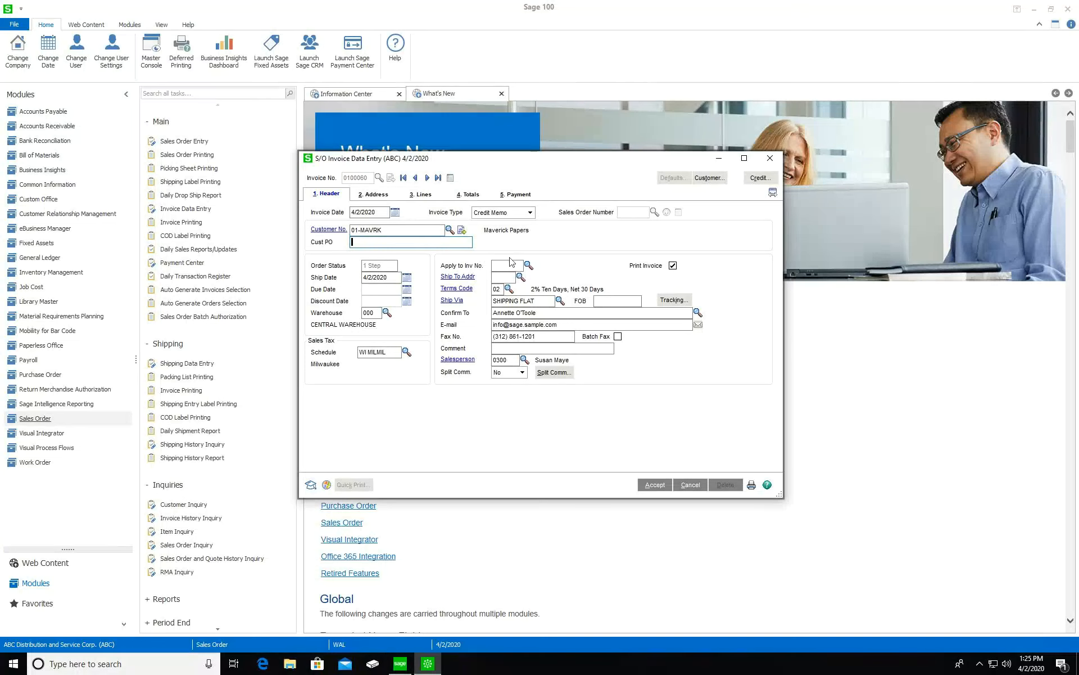
pyautogui.click(529, 265)
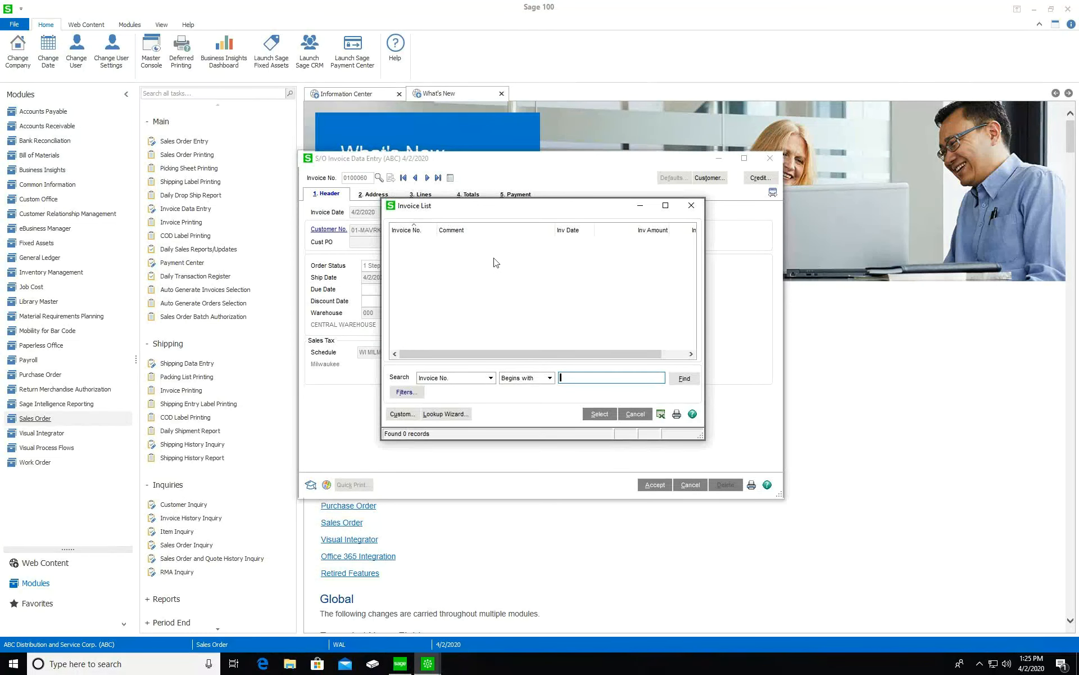
pyautogui.click(692, 205)
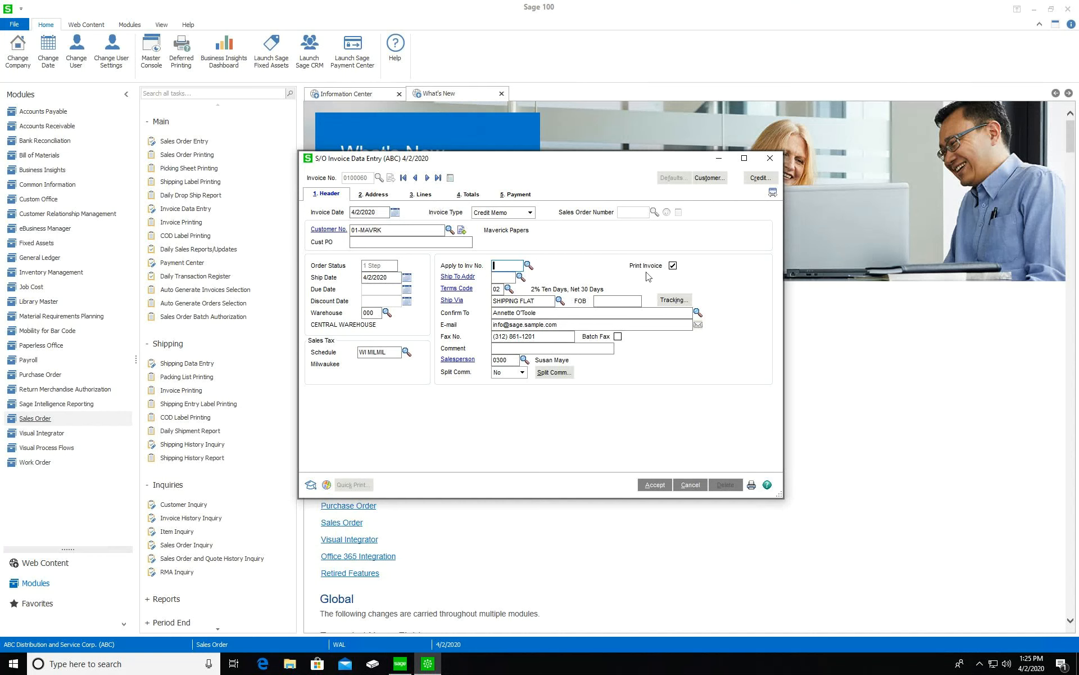
# Add a /M line for 100.00, then delete it after the sales account warning
pyautogui.click(426, 195)
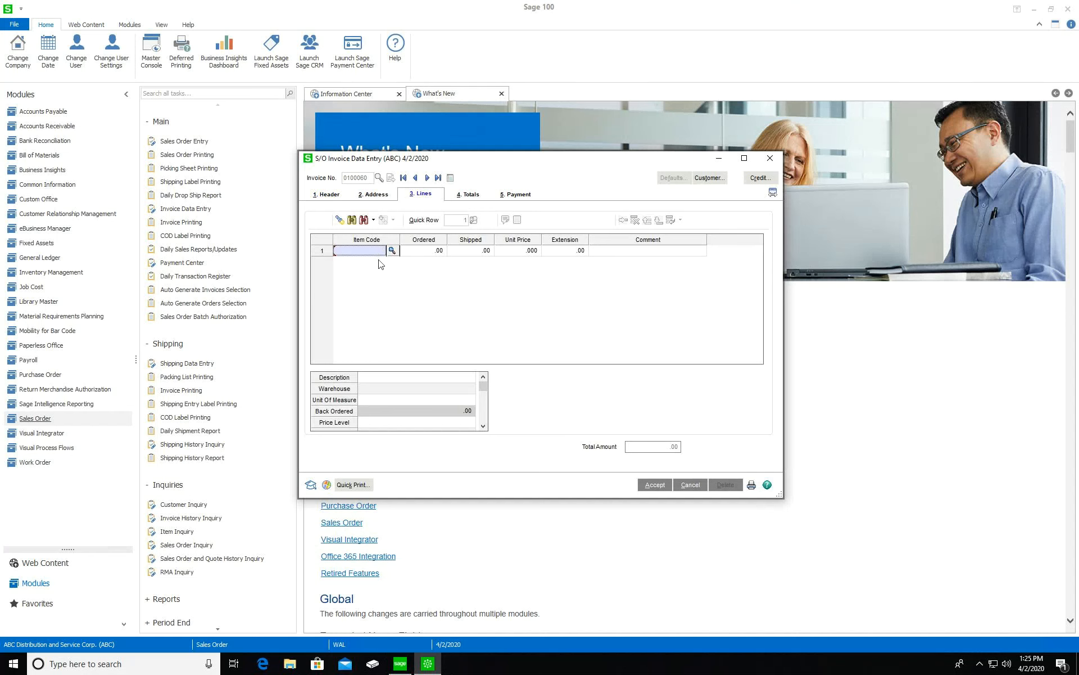
pyautogui.write('/M')
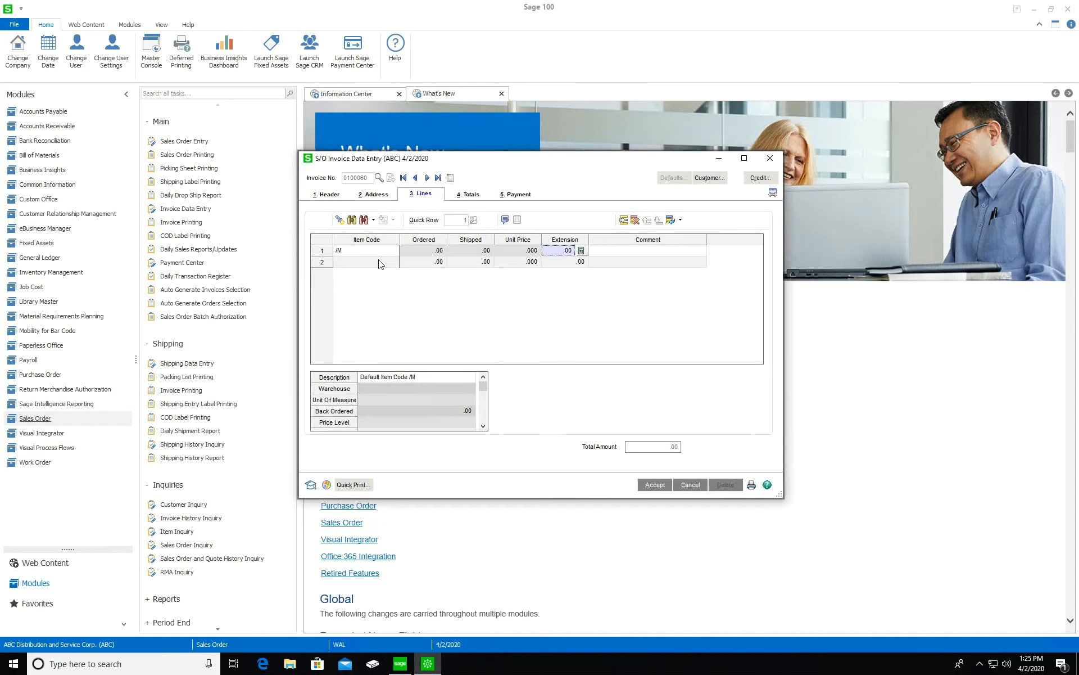
pyautogui.write('100')
pyautogui.press('Tab')
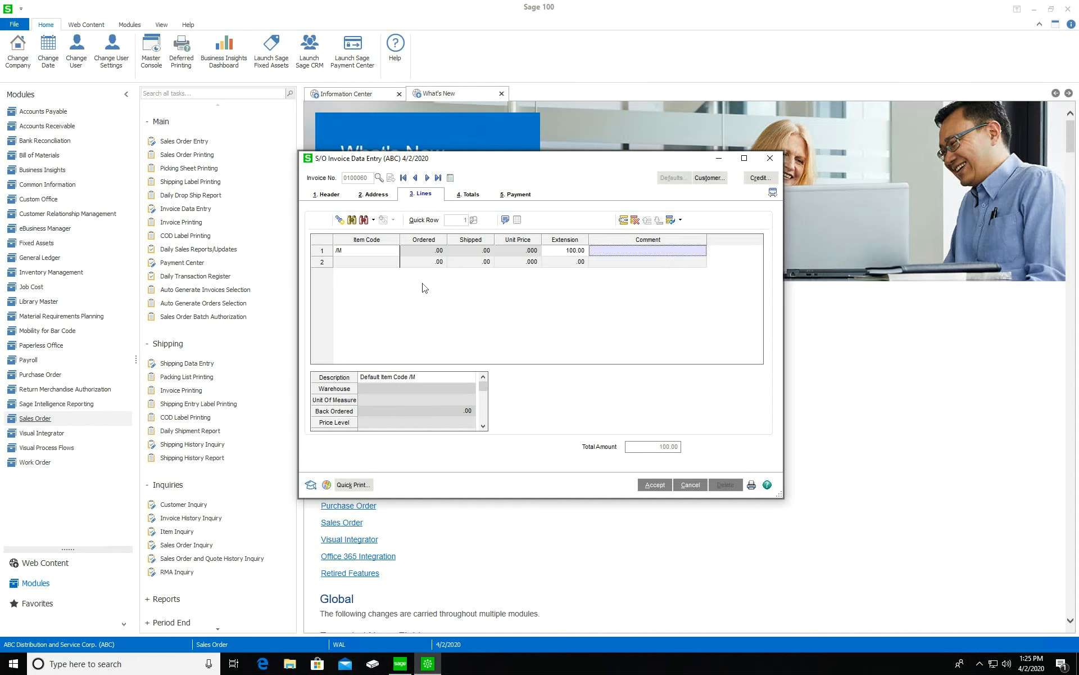
pyautogui.click(328, 194)
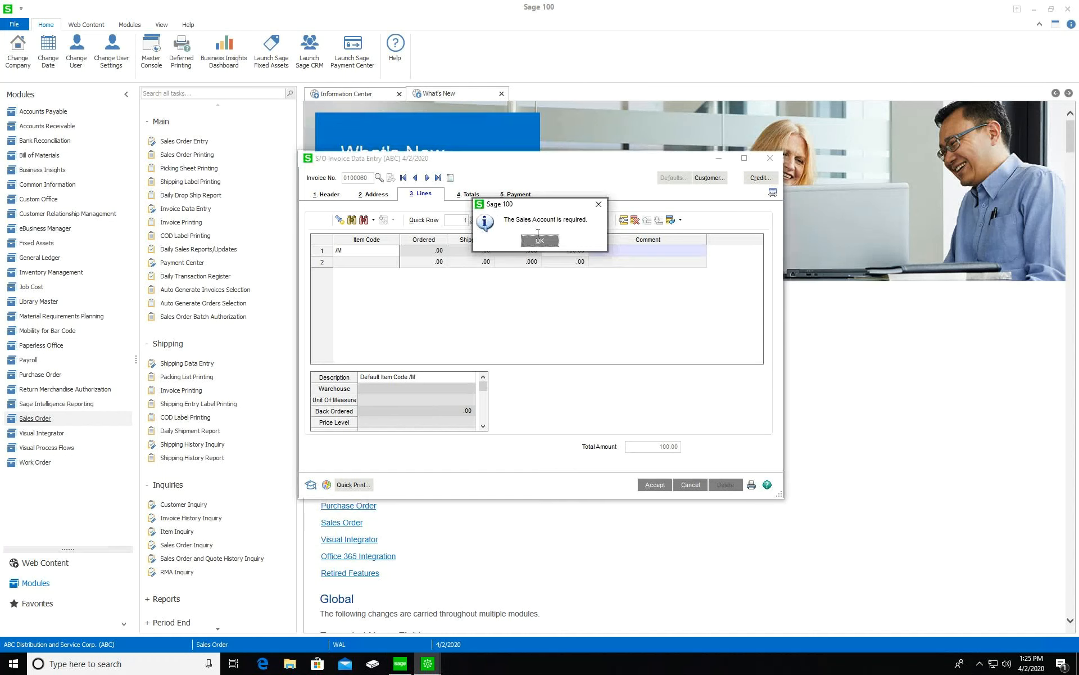
pyautogui.click(542, 242)
pyautogui.click(376, 254)
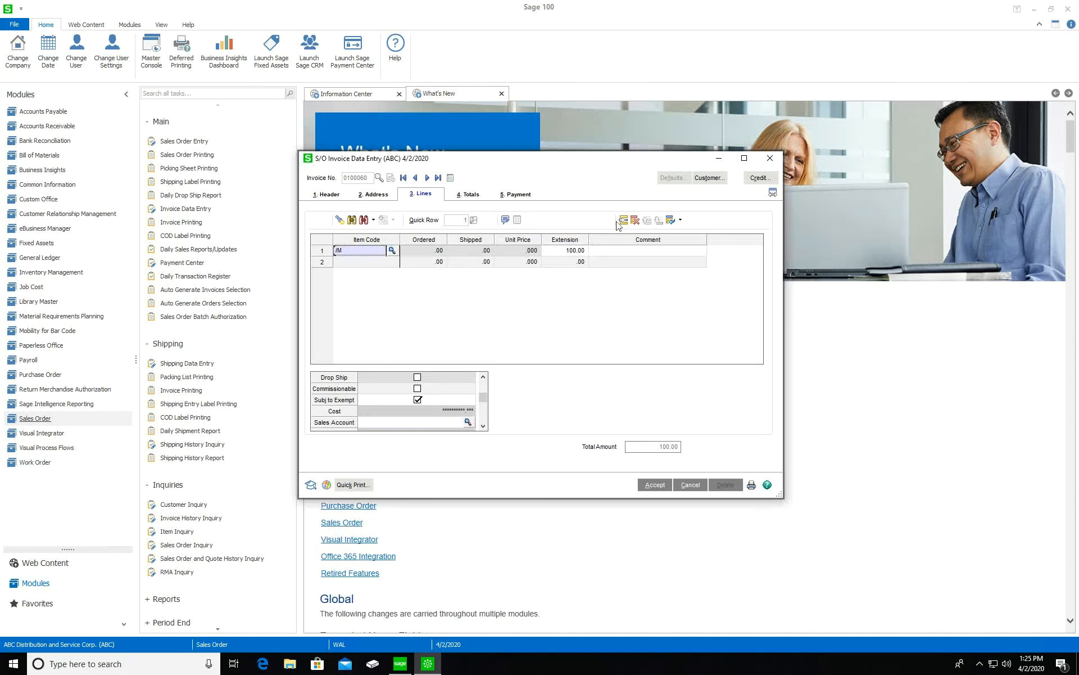
pyautogui.click(634, 219)
pyautogui.click(329, 194)
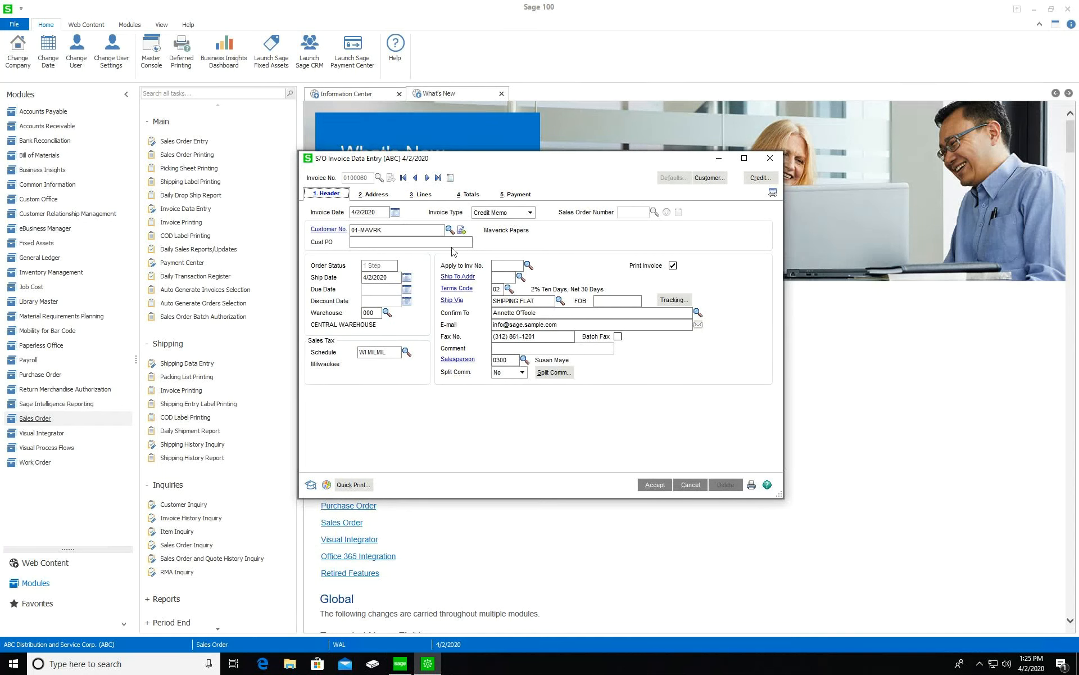
# Keep Credit Memo as the invoice type and close the invoice entry
pyautogui.click(526, 211)
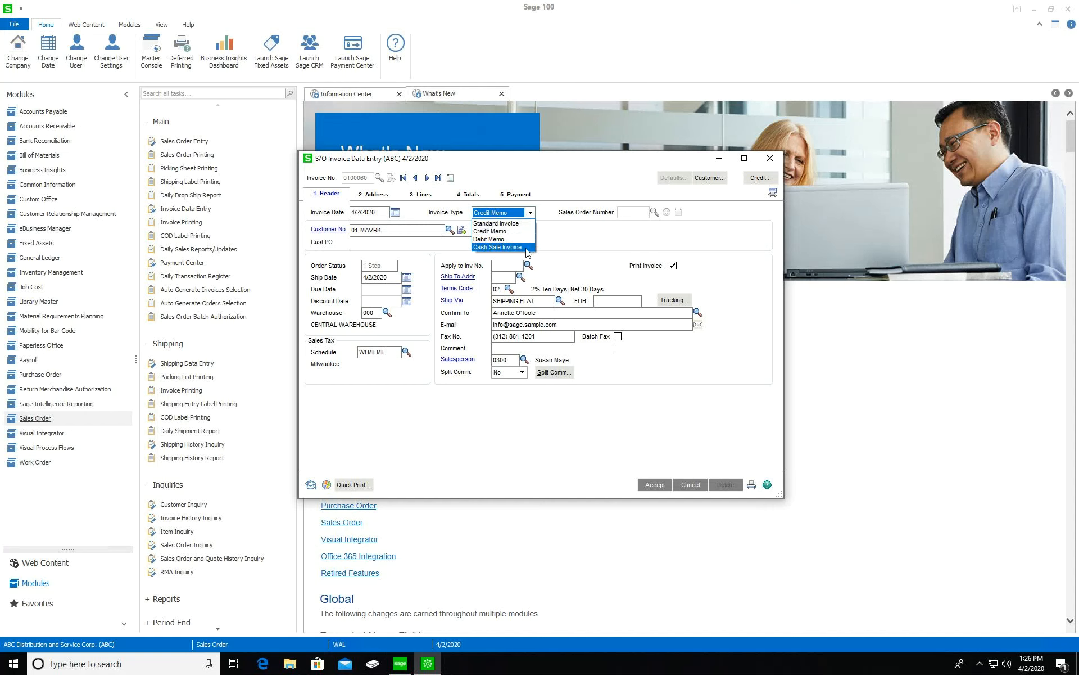
pyautogui.click(577, 239)
pyautogui.click(769, 158)
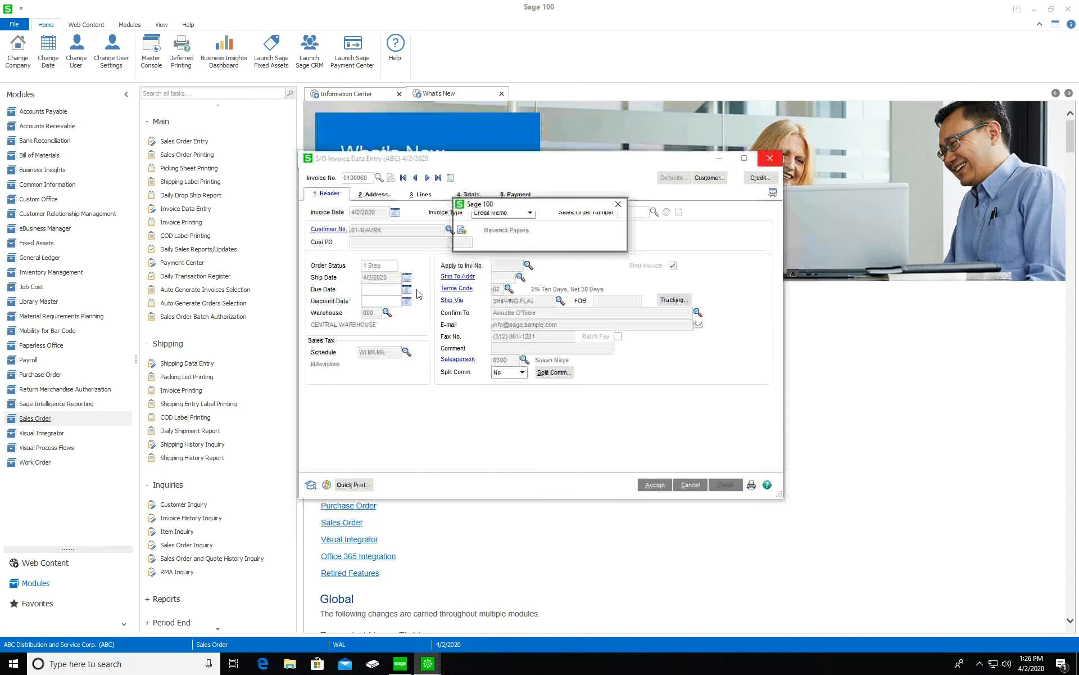
# Answer the save prompt, switch to Return Merchandise Authorization, and launch RMA Options from Setup
pyautogui.click(541, 243)
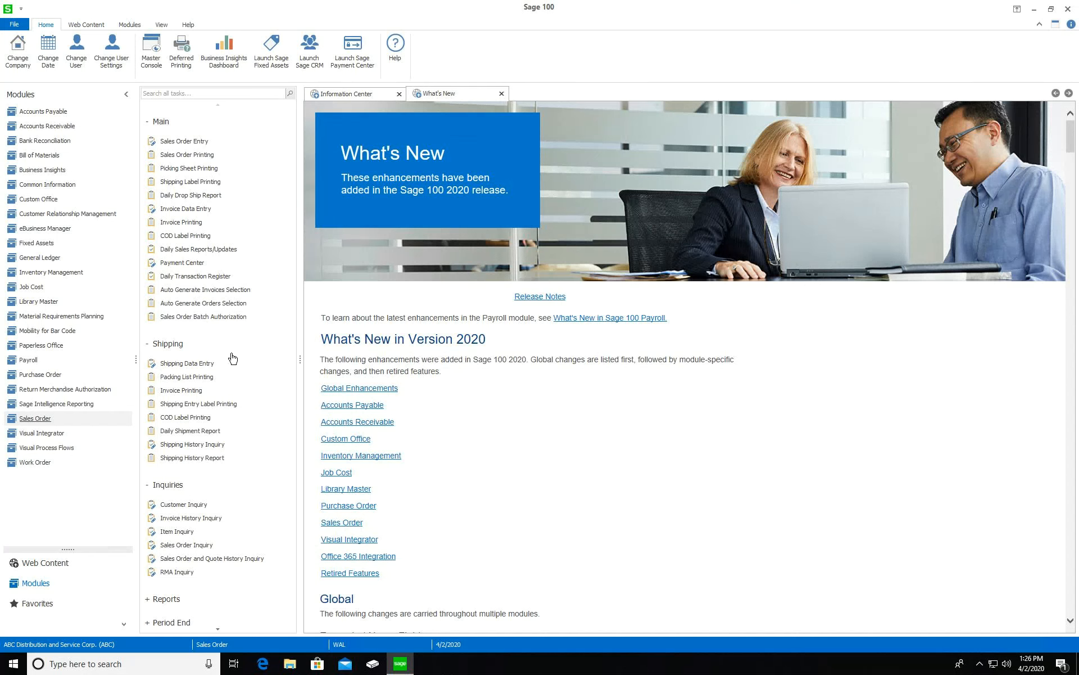
pyautogui.click(68, 390)
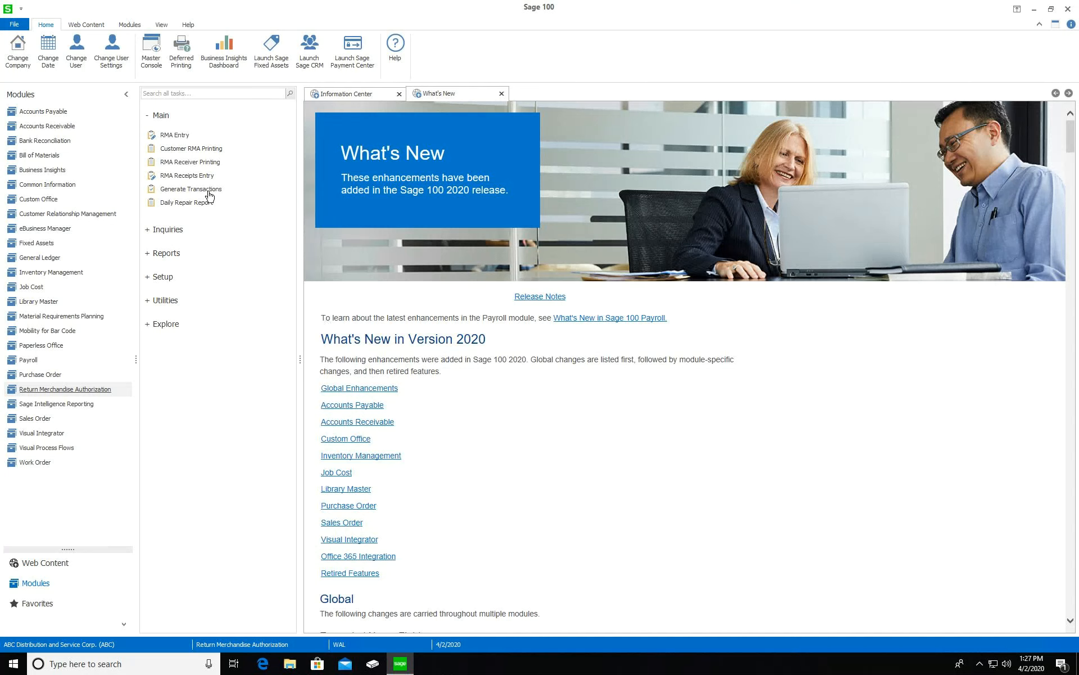
pyautogui.click(168, 278)
pyautogui.click(182, 298)
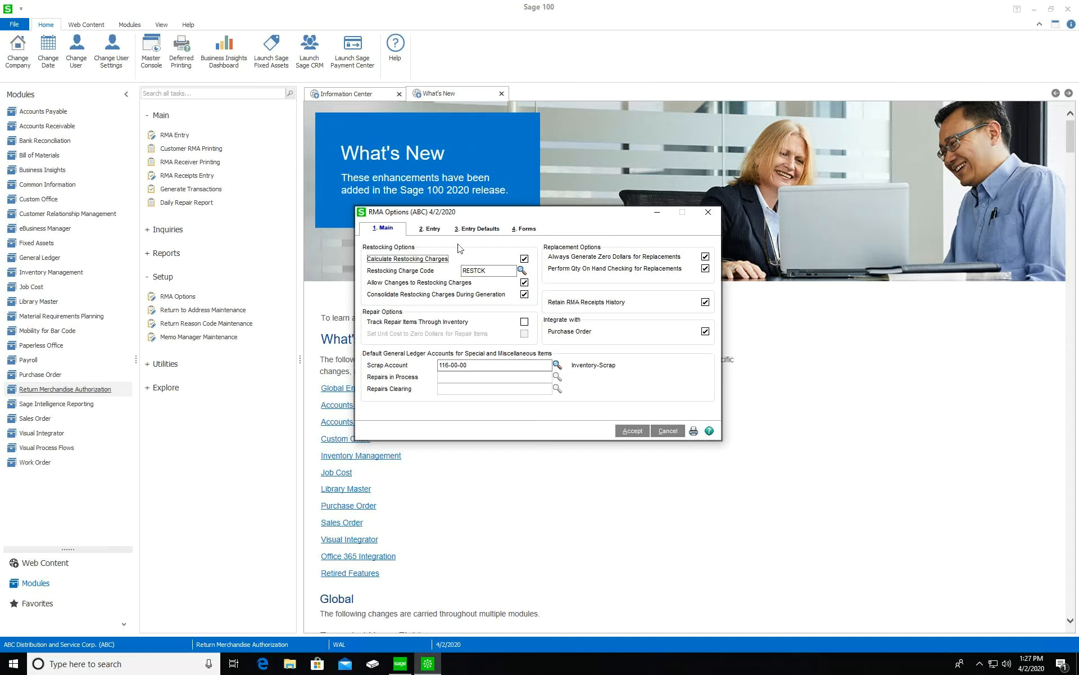
# Review the Entry and Entry Defaults tabs of RMA Options, return to Main, and close it
pyautogui.click(431, 232)
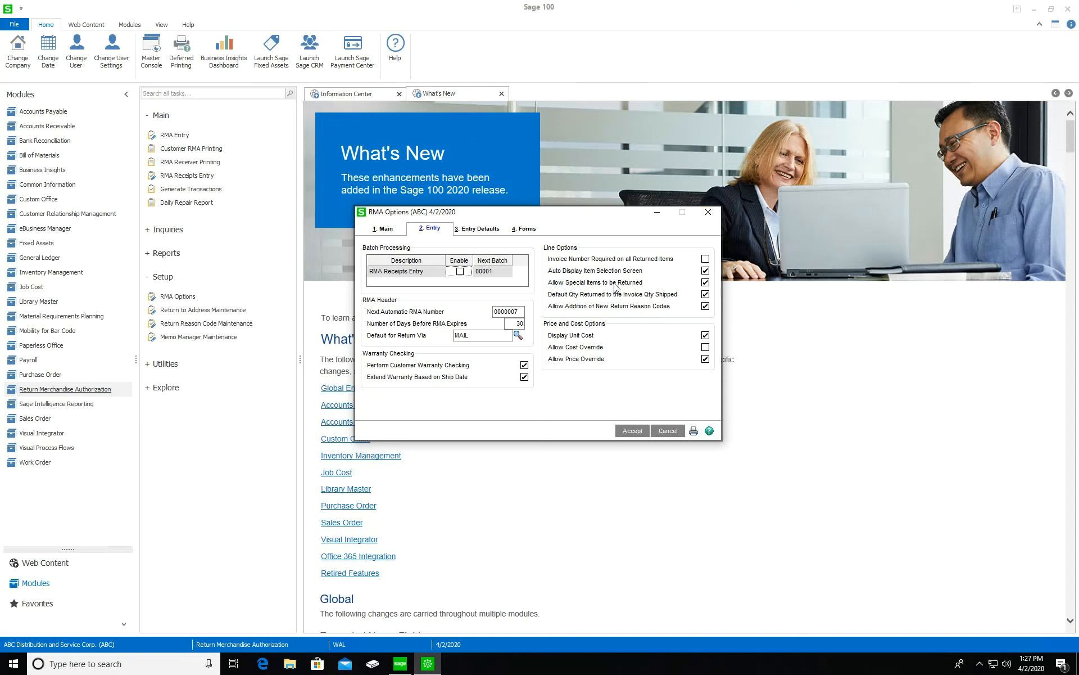
pyautogui.click(481, 235)
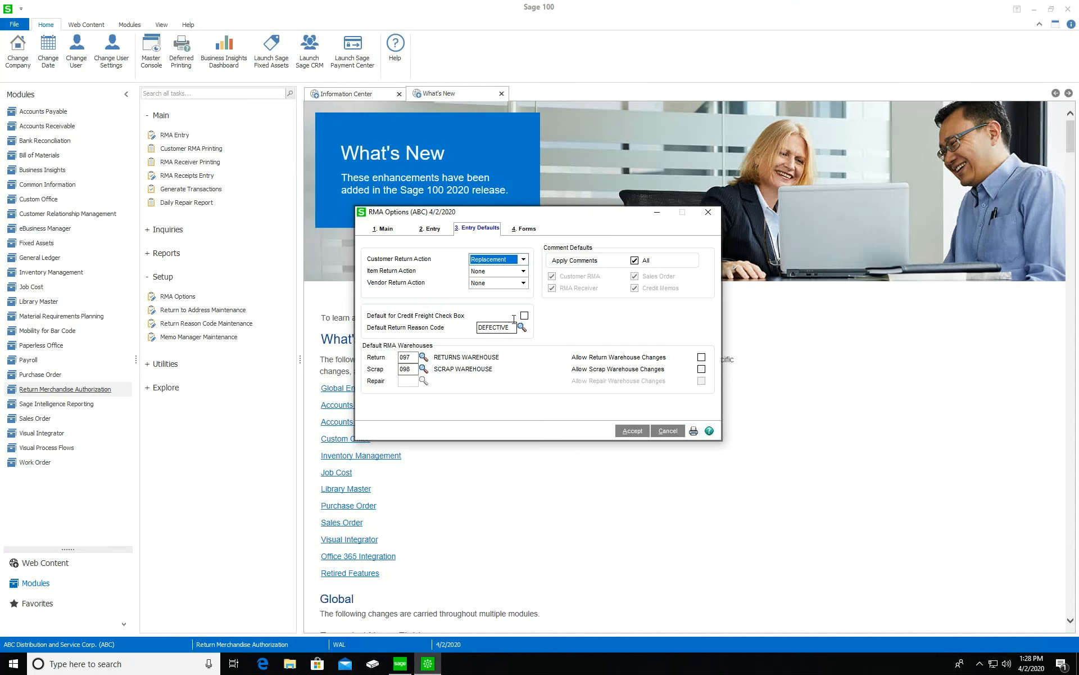
pyautogui.click(384, 234)
pyautogui.click(389, 229)
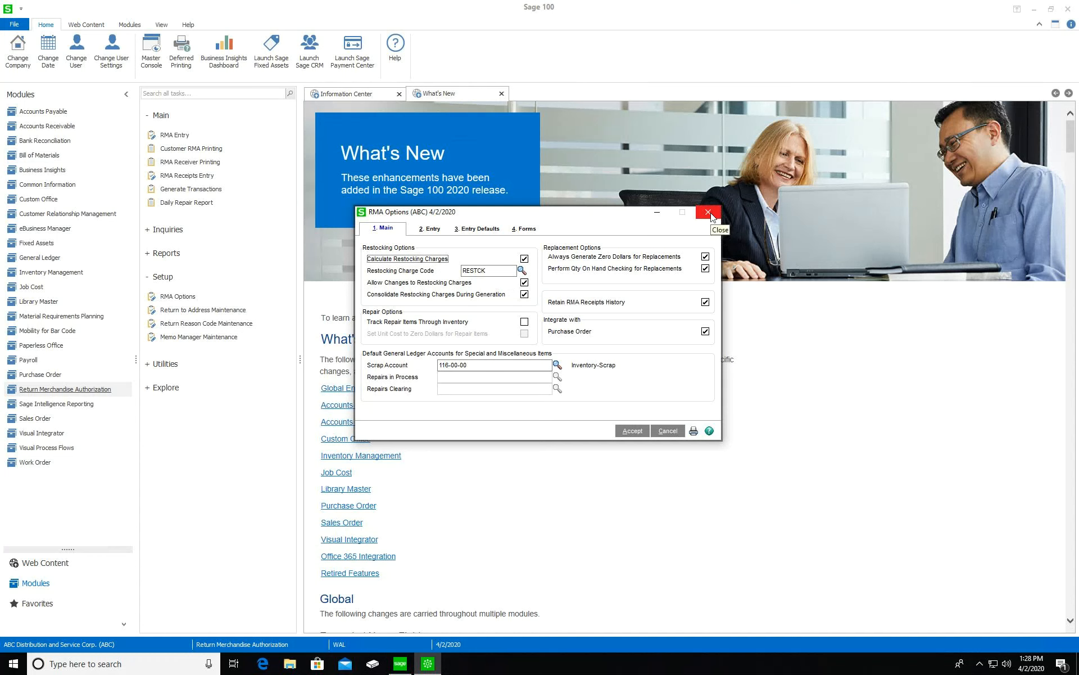
pyautogui.click(708, 212)
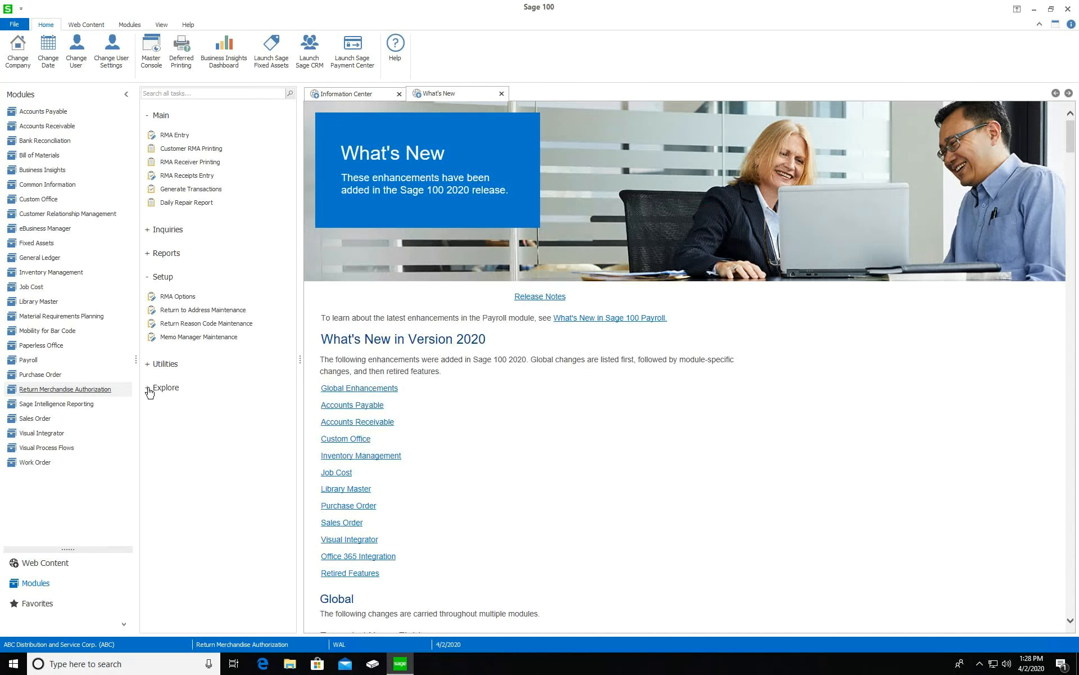
# Create a new RMA under the next available number for customer Avnet Processing Corp
pyautogui.click(177, 136)
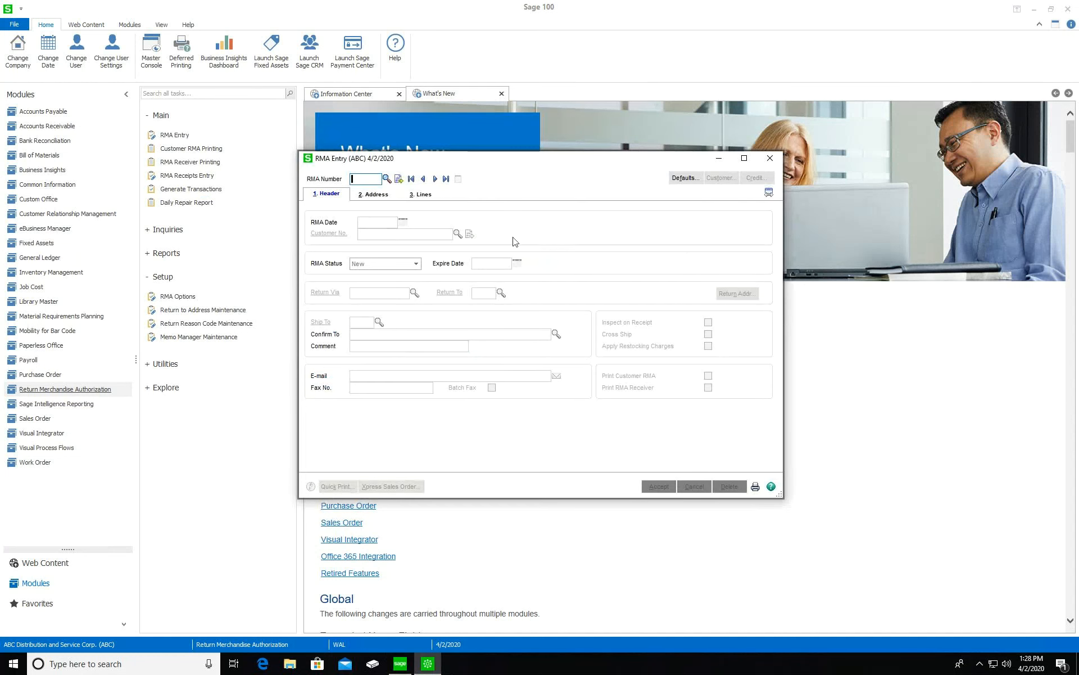
pyautogui.click(398, 178)
pyautogui.click(458, 233)
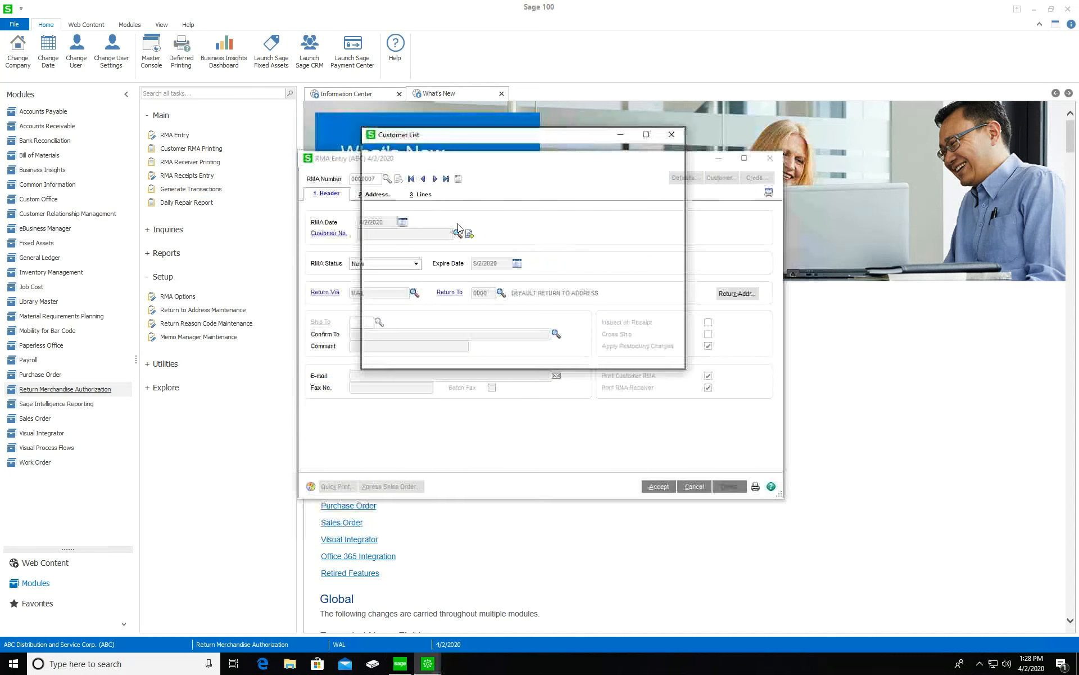
pyautogui.doubleClick(446, 195)
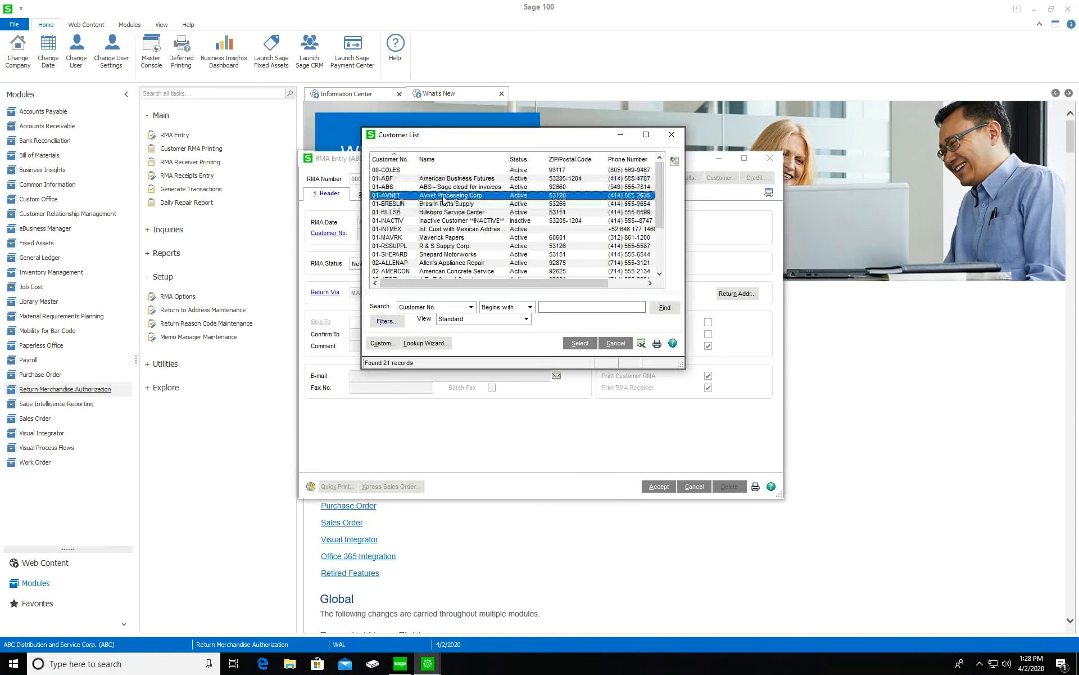
# Review the 5/2/2020 RMA expiry date and turn on Inspect on Receipt
pyautogui.click(495, 263)
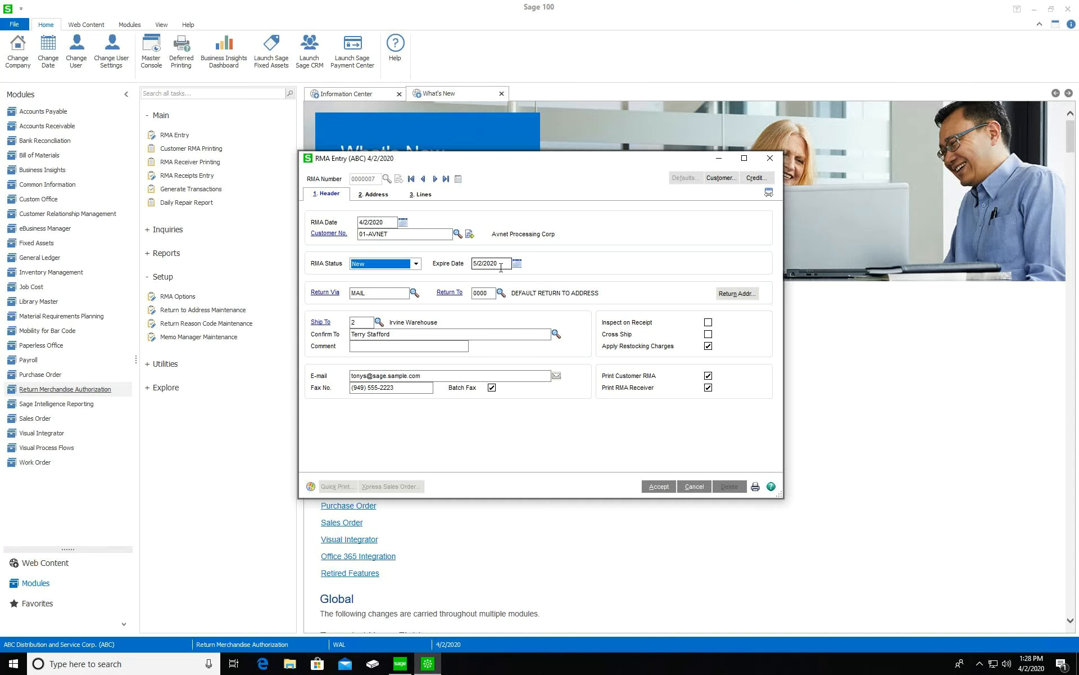
pyautogui.moveTo(502, 262); pyautogui.dragTo(464, 267)
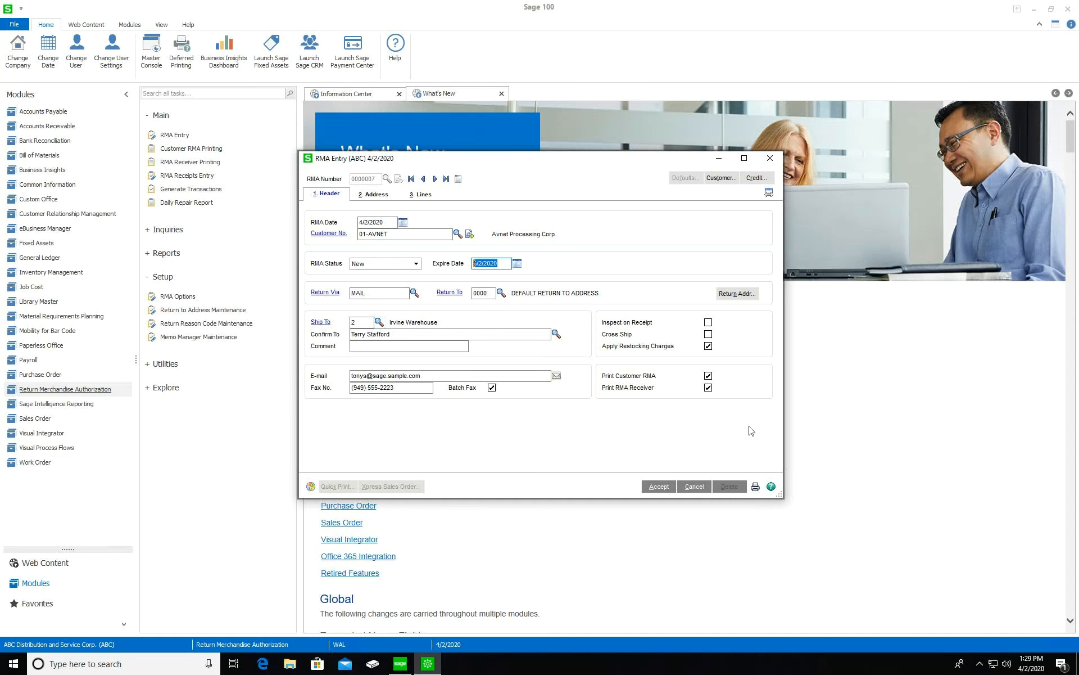
pyautogui.click(708, 323)
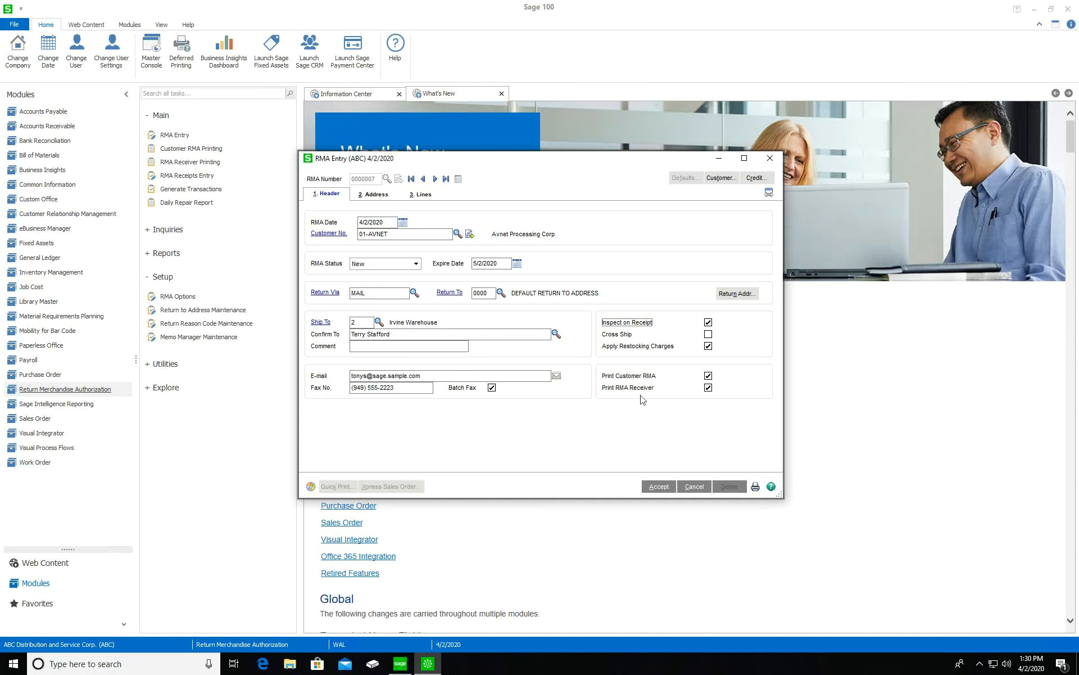
# Check RMA 0000007's bill-to and ship-to addresses, then go to the empty return-lines grid
pyautogui.click(374, 194)
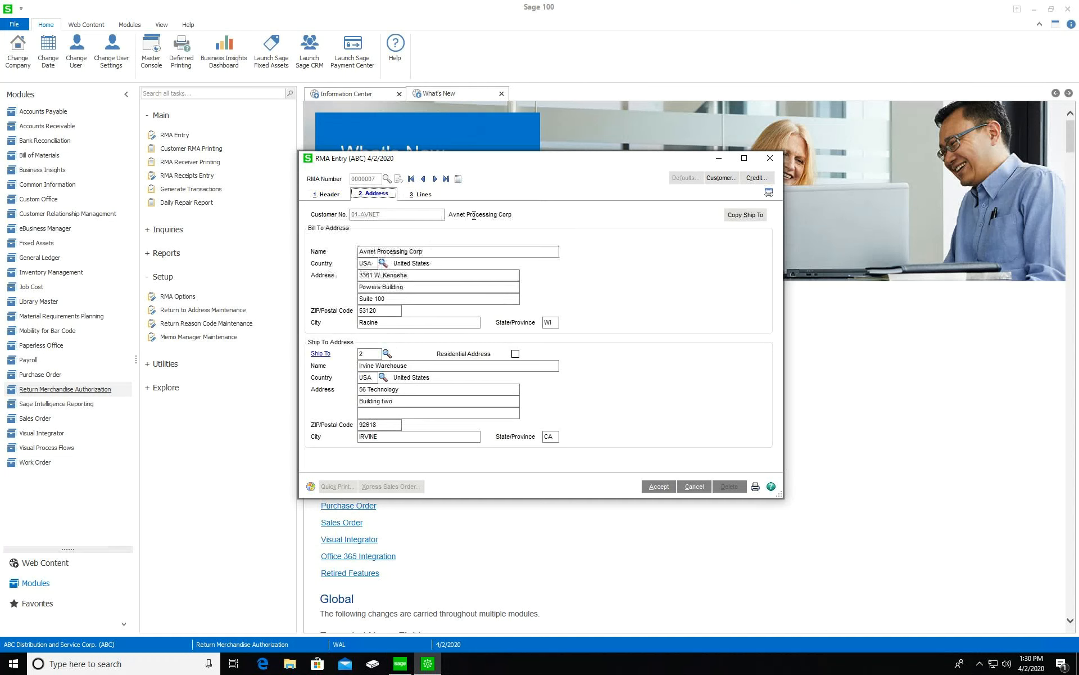
pyautogui.click(424, 197)
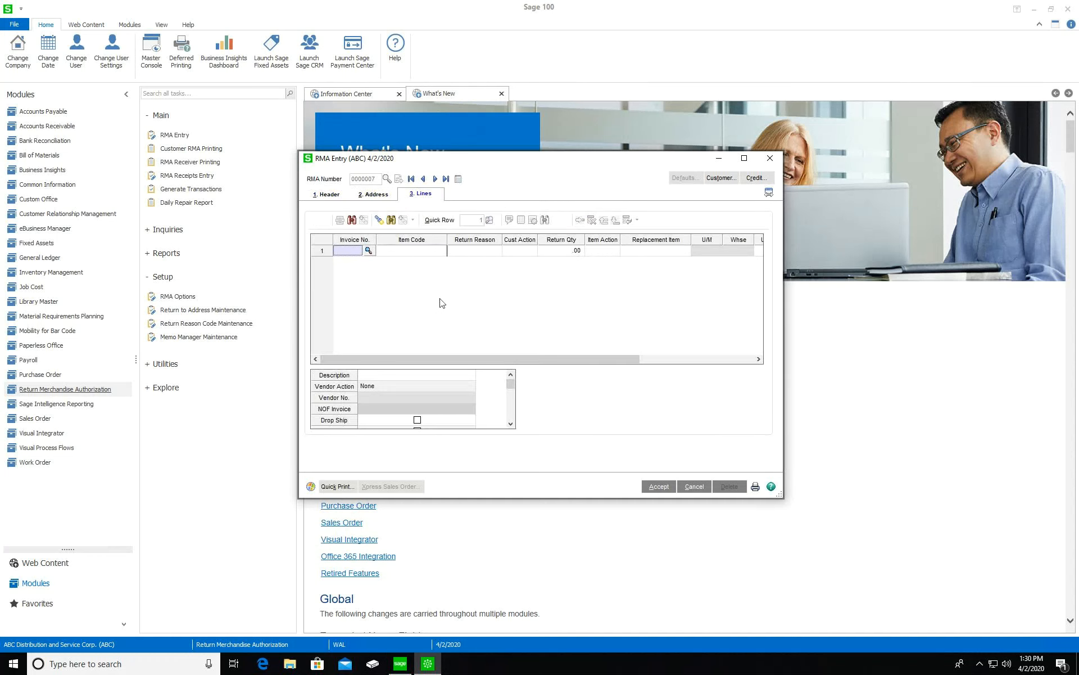
# Enter item 8983 on return line 1 after finding no customer invoices to pick from
pyautogui.click(368, 250)
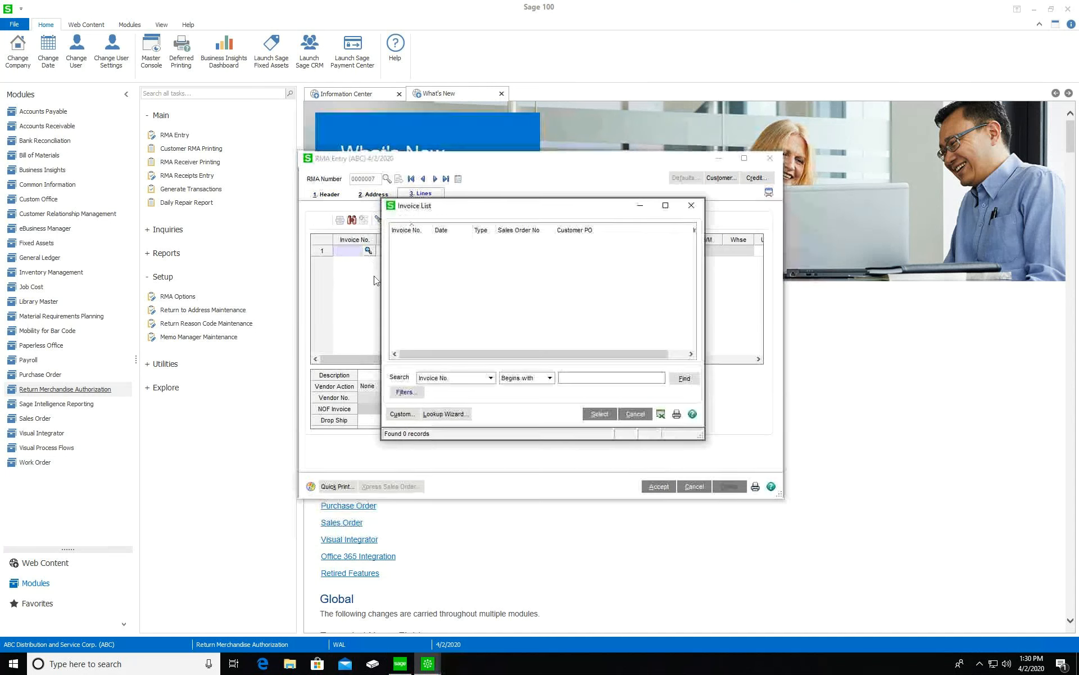
pyautogui.click(692, 206)
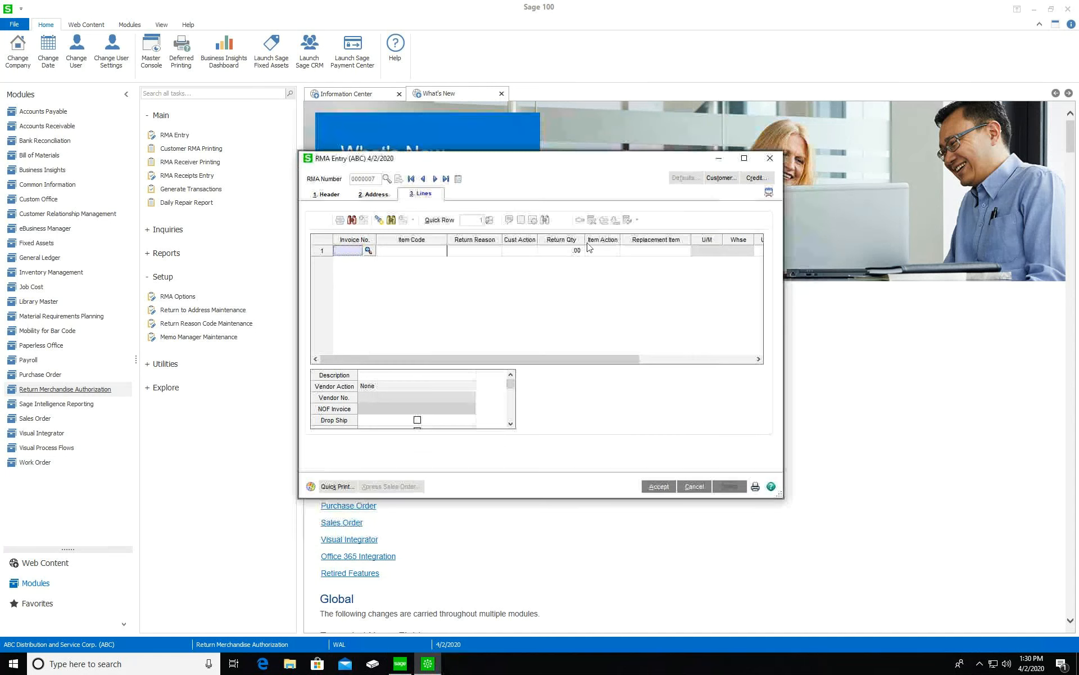
pyautogui.click(415, 254)
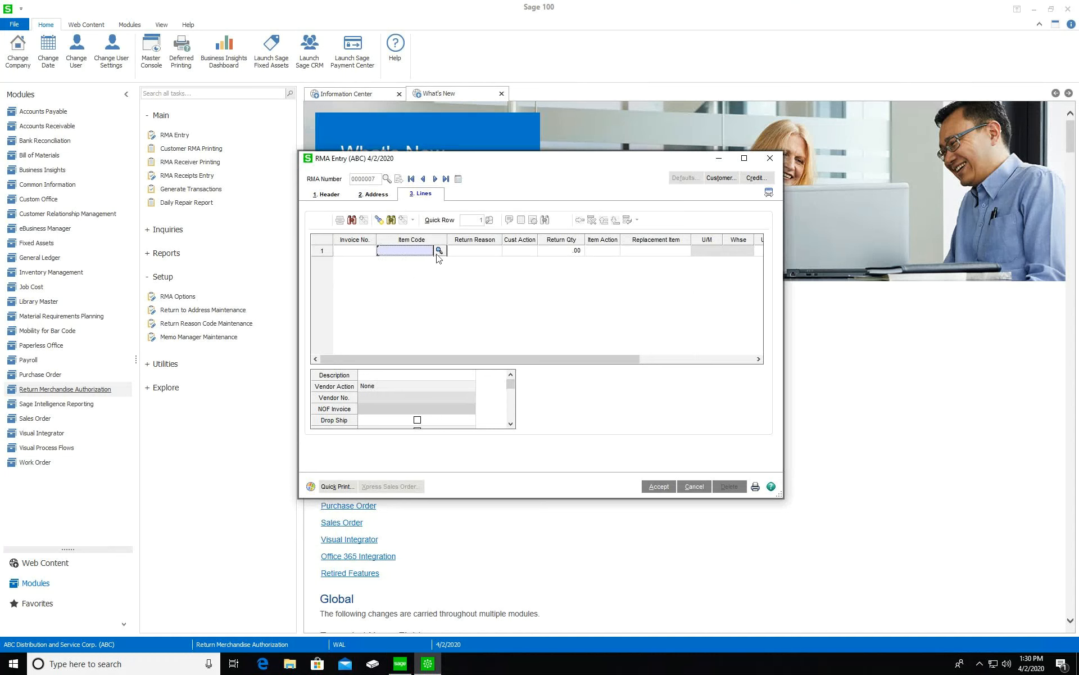
pyautogui.write('8986')
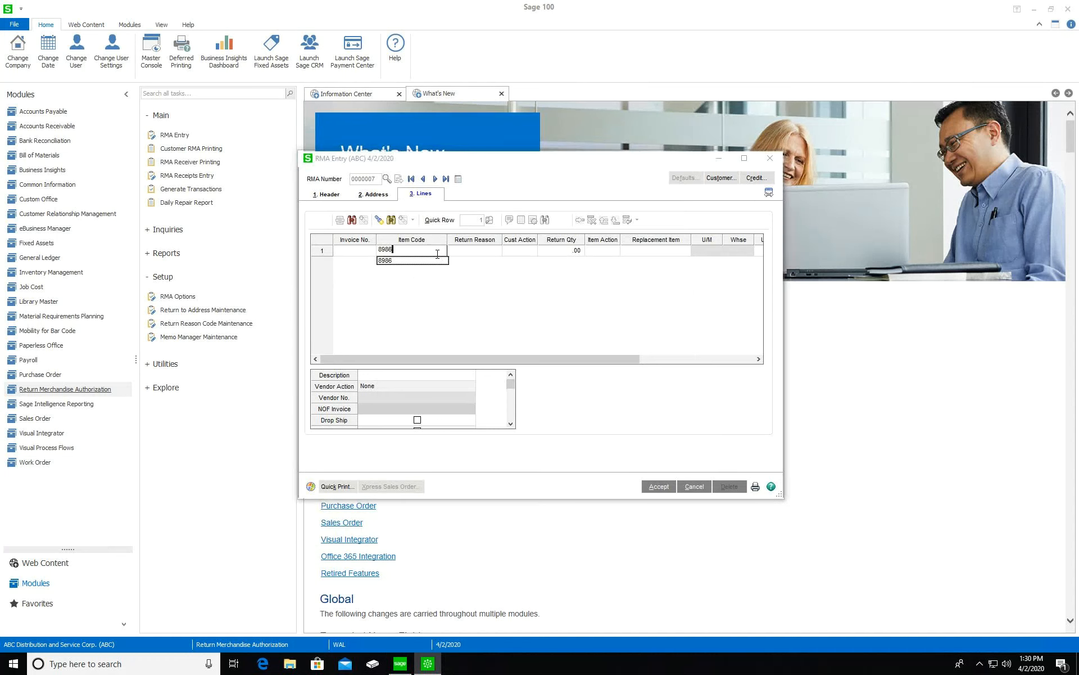
pyautogui.press('BackSpace')
pyautogui.write('3')
pyautogui.click(481, 256)
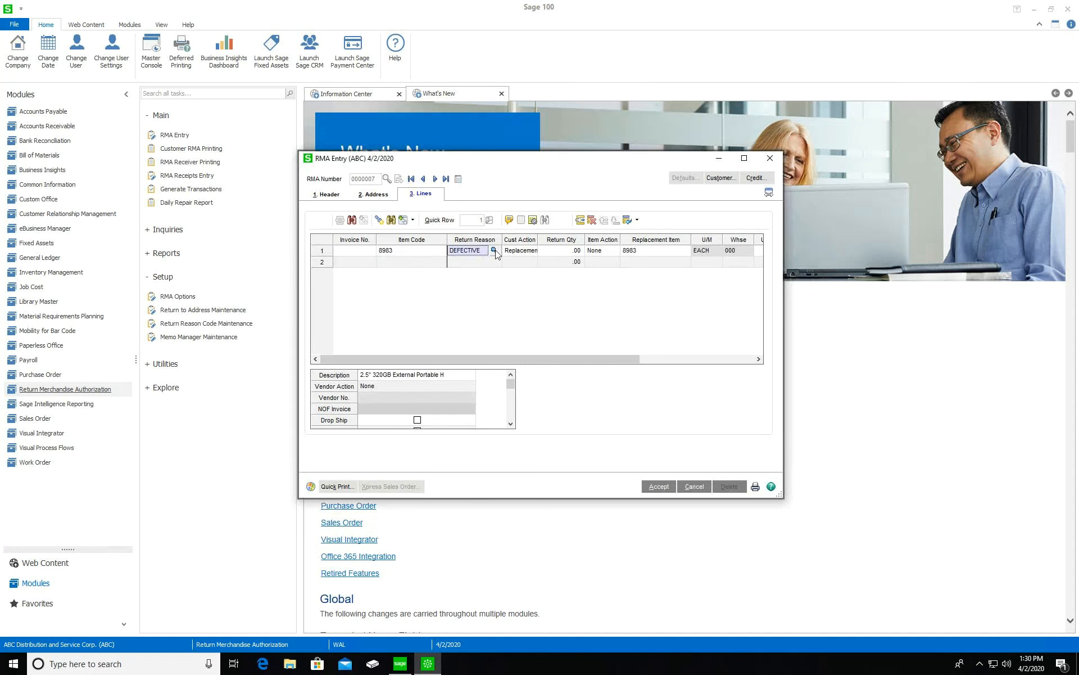
# Keep DEFECTIVE and Replacement, set return quantity 1, and set the item action to Stock
pyautogui.click(522, 252)
pyautogui.click(541, 255)
pyautogui.write('1')
pyautogui.click(619, 254)
pyautogui.click(615, 251)
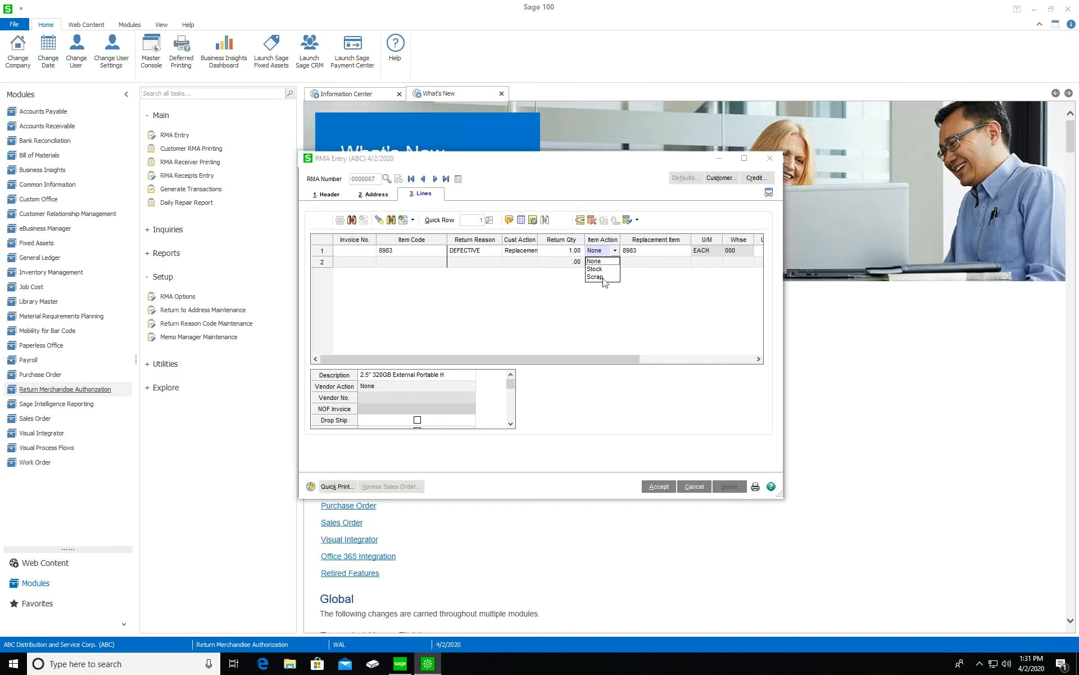
pyautogui.click(599, 269)
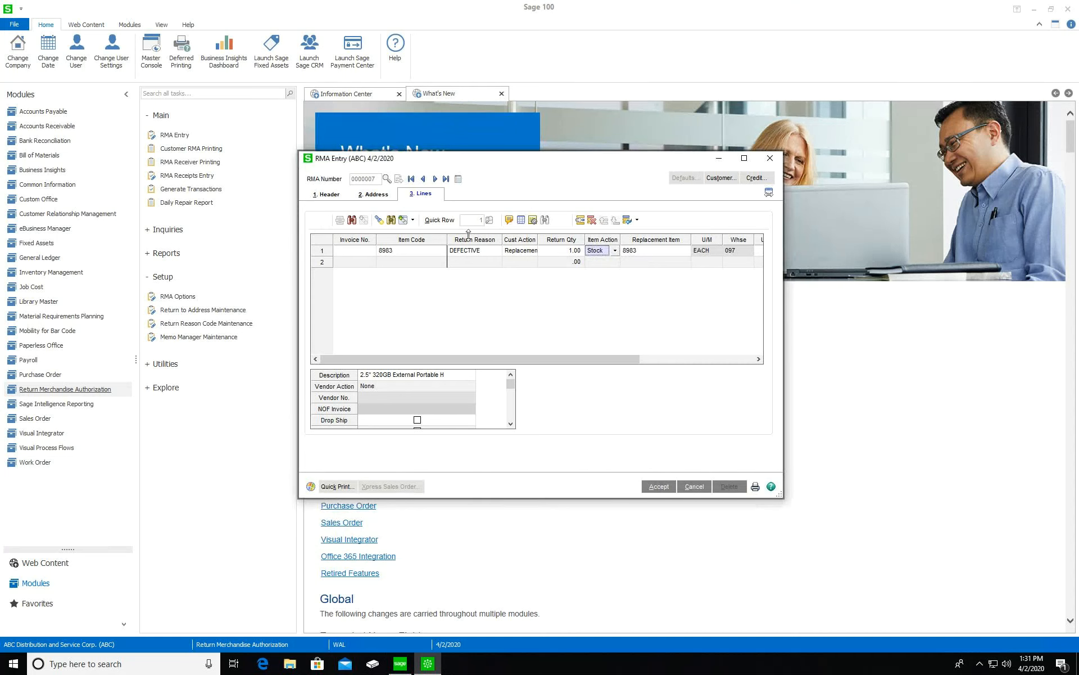
pyautogui.moveTo(555, 358); pyautogui.dragTo(577, 358)
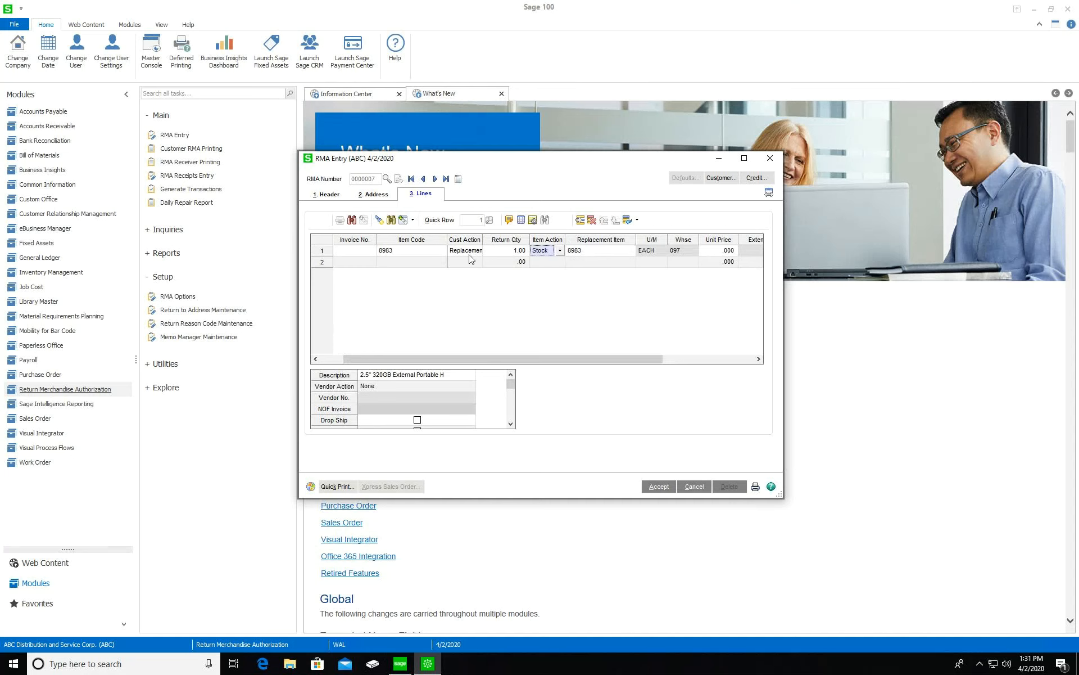
pyautogui.moveTo(583, 358); pyautogui.dragTo(652, 358)
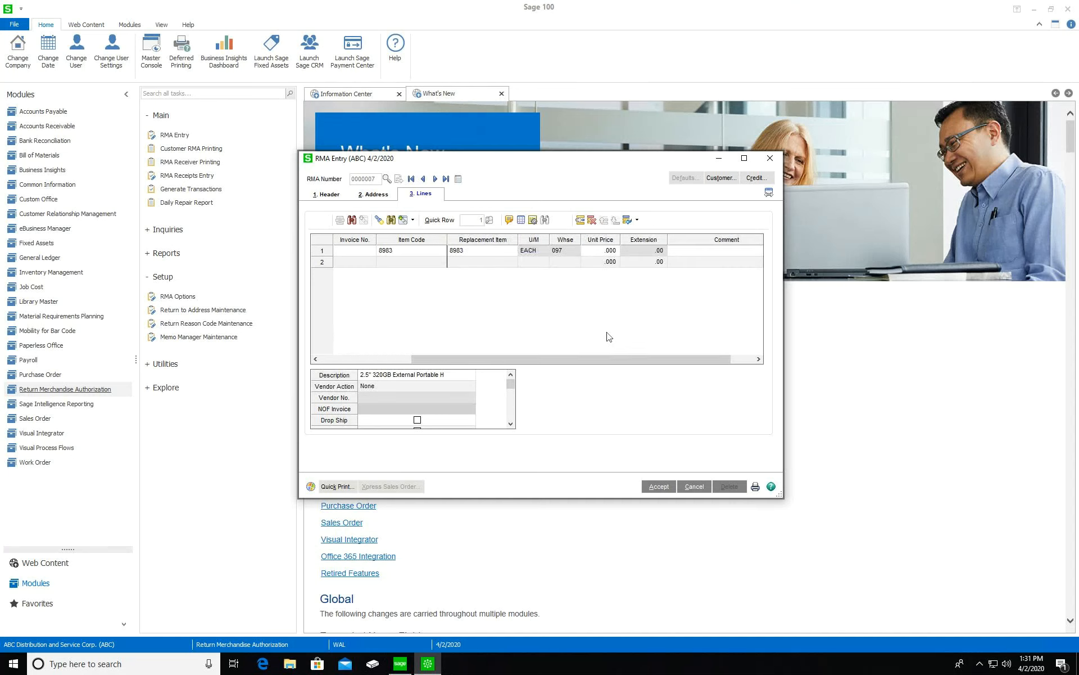
# Set line 1's unit price to 6.000 and dismiss the price warning
pyautogui.click(599, 251)
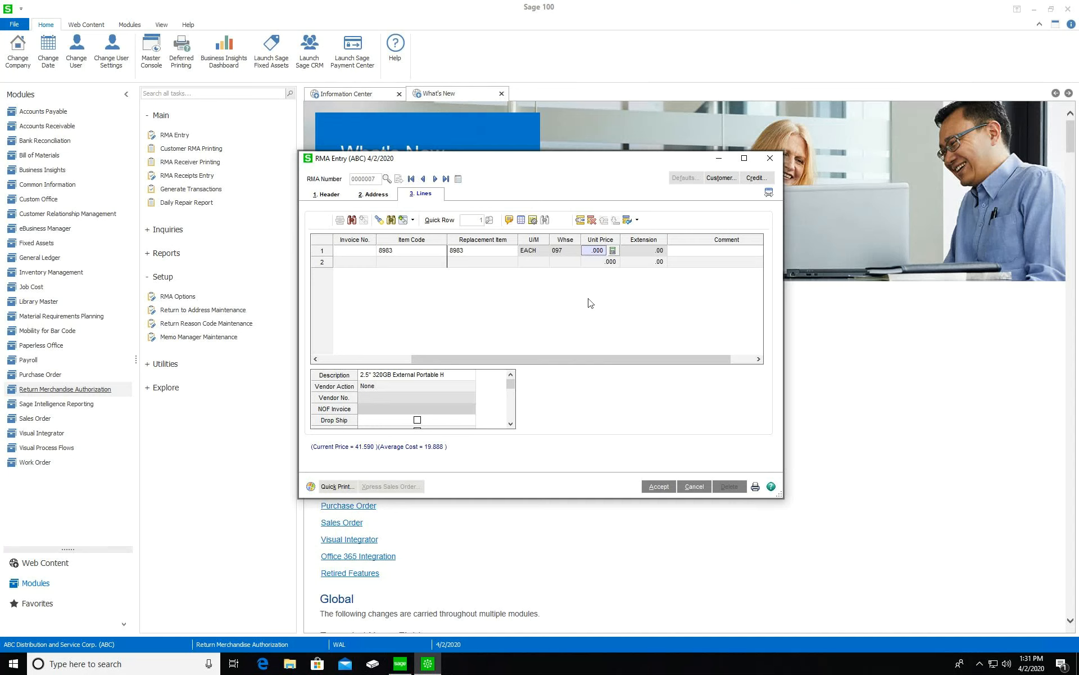
pyautogui.write('6.000')
pyautogui.press('Tab')
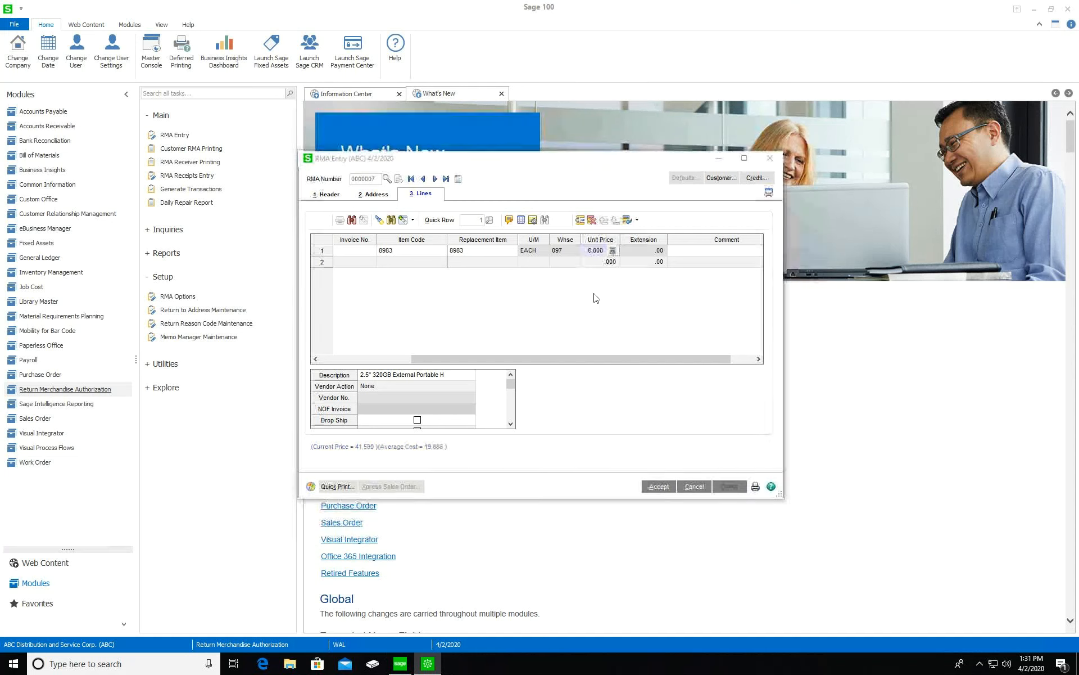
pyautogui.press('Return')
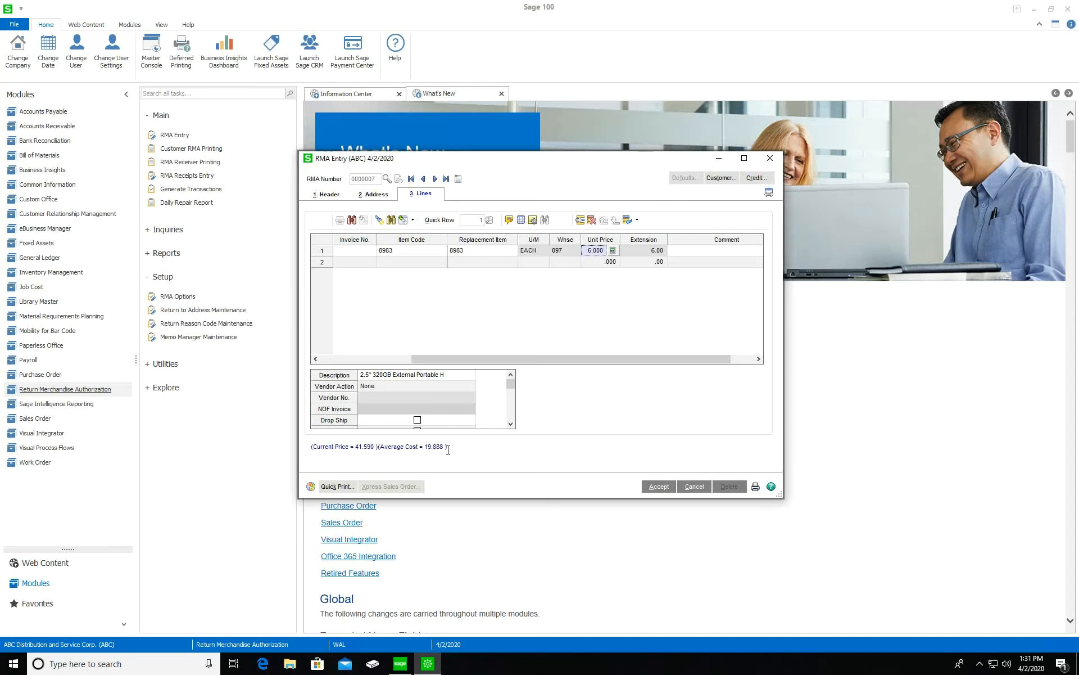
# Reprice line 1 at 45.000 (extension 45.00) and accept RMA 0000007
pyautogui.rightClick(599, 253)
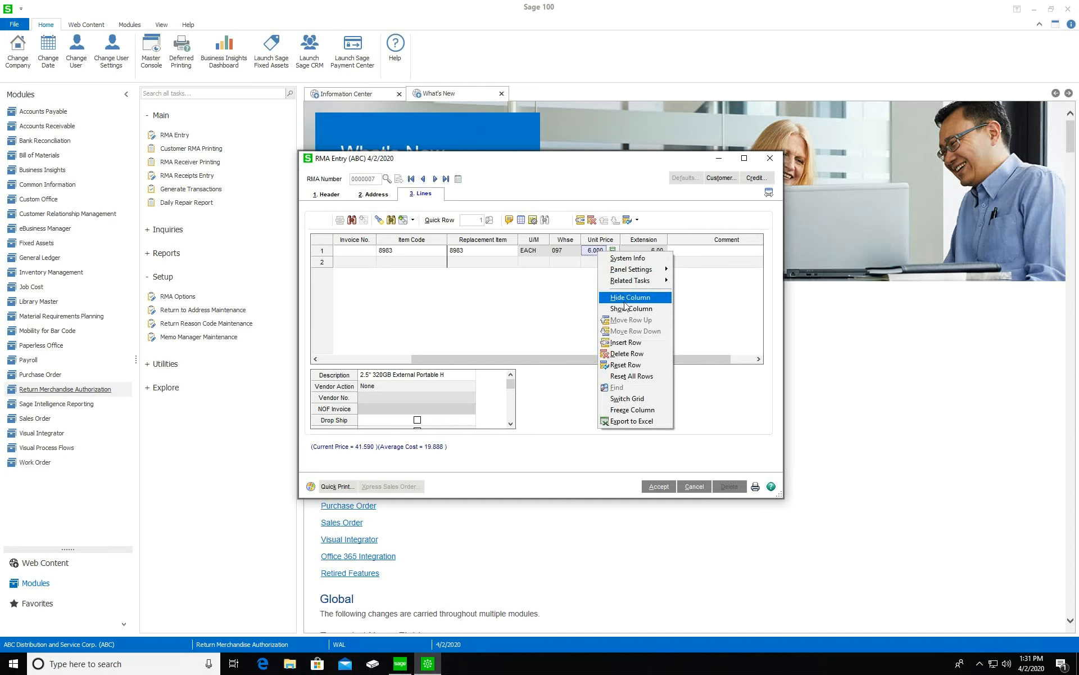
pyautogui.moveTo(649, 281)
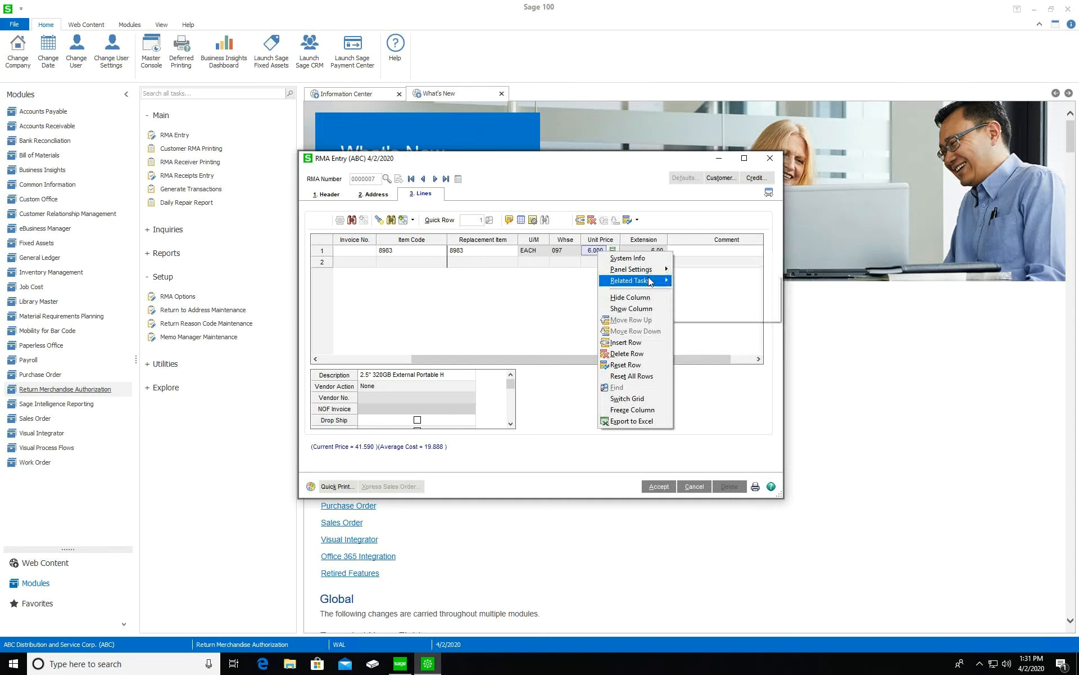
pyautogui.click(506, 307)
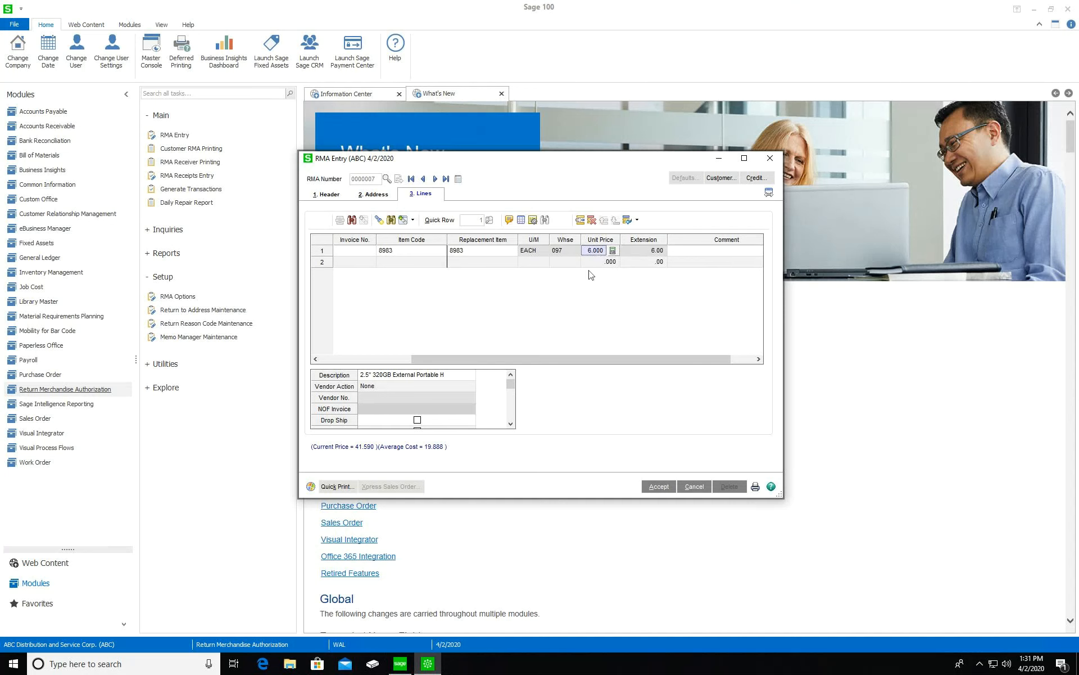
pyautogui.write('.025')
pyautogui.press('BackSpace')
pyautogui.press('BackSpace')
pyautogui.write('45')
pyautogui.press('Delete')
pyautogui.press('Delete')
pyautogui.press('Delete')
pyautogui.press('Delete')
pyautogui.write('45.00')
pyautogui.click(596, 299)
pyautogui.click(710, 255)
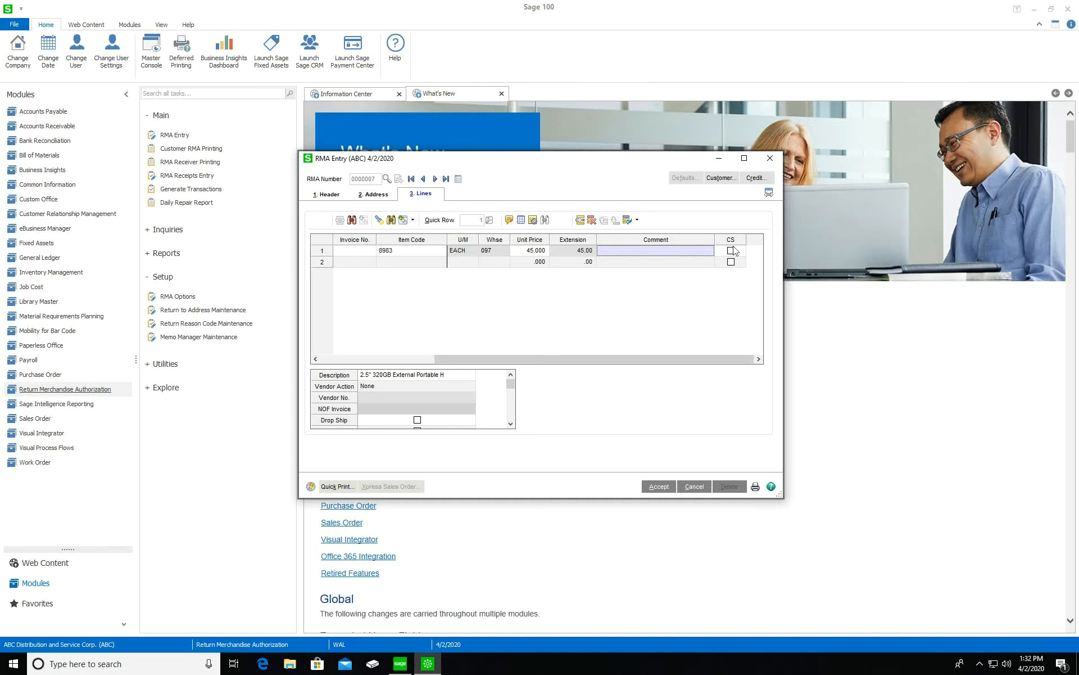
pyautogui.click(661, 487)
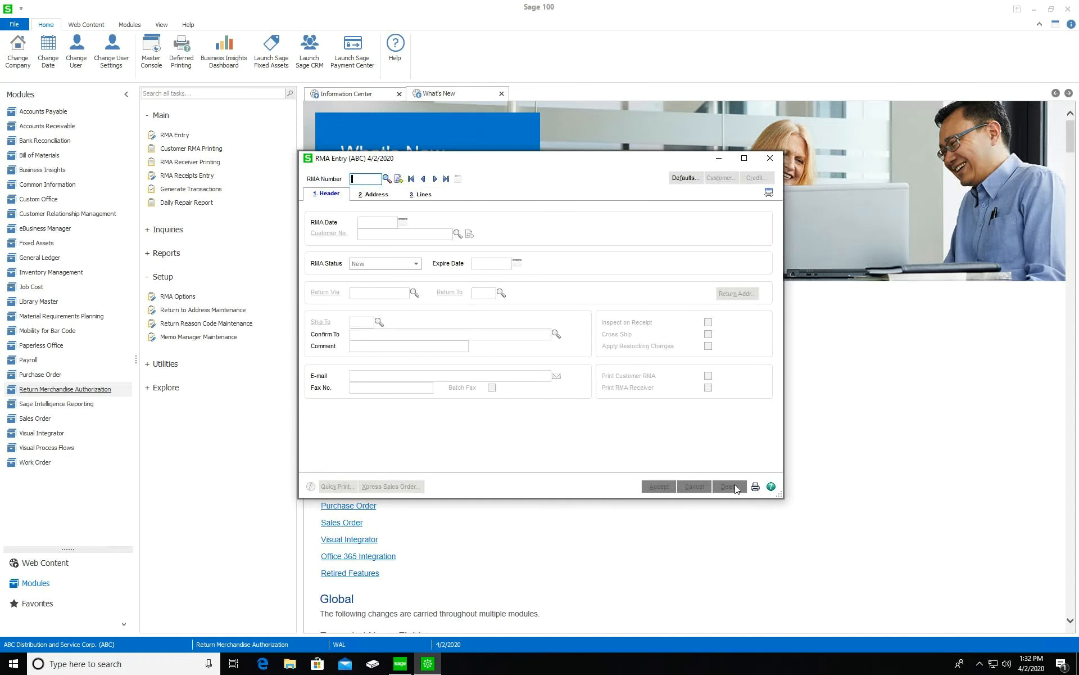
# Bring up Customer RMA Printing with the Plain template, then close it unprinted
pyautogui.click(755, 487)
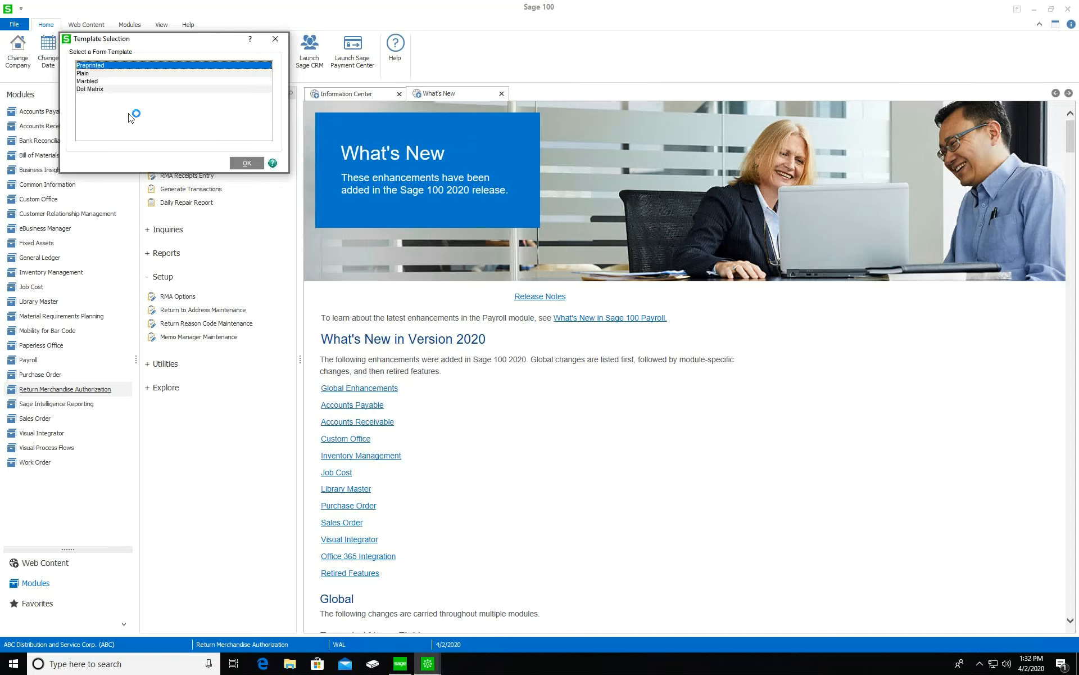
pyautogui.click(111, 73)
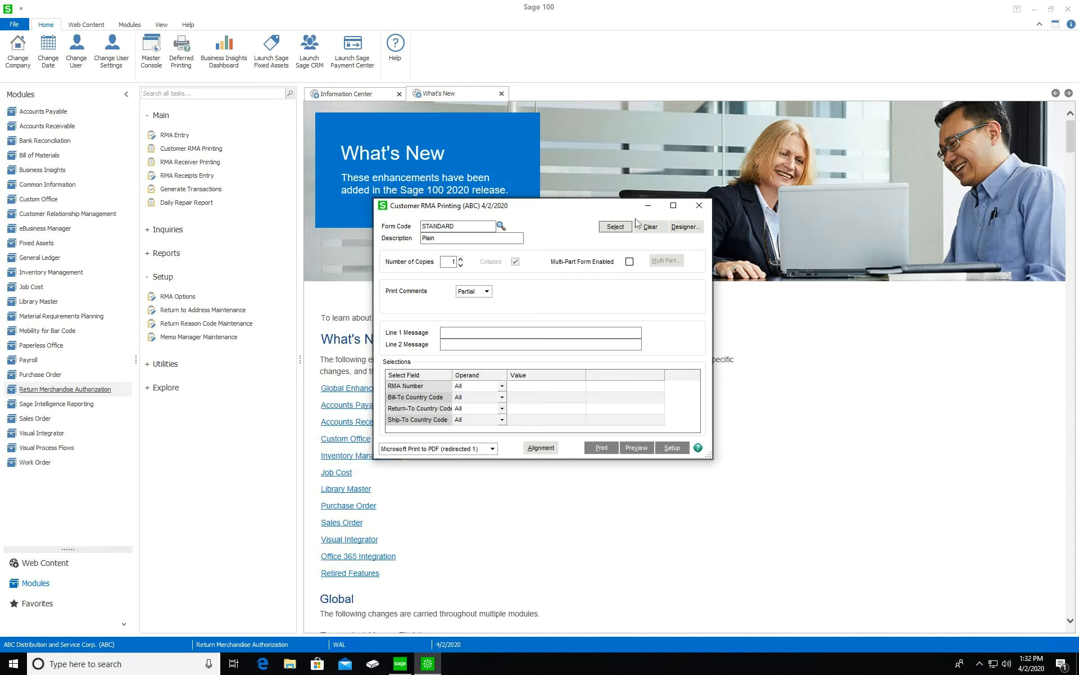
pyautogui.click(698, 206)
# Open RMA Receiver Printing with the Plain template, review the RMA number selection, and close it unprinted
pyautogui.click(182, 163)
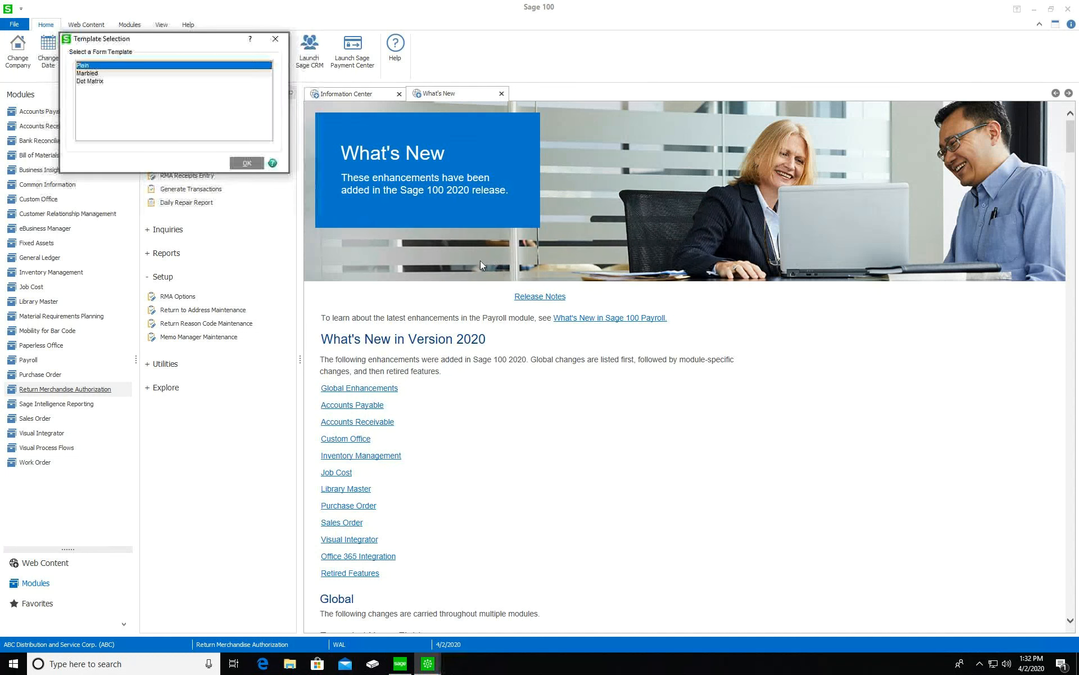
pyautogui.click(246, 163)
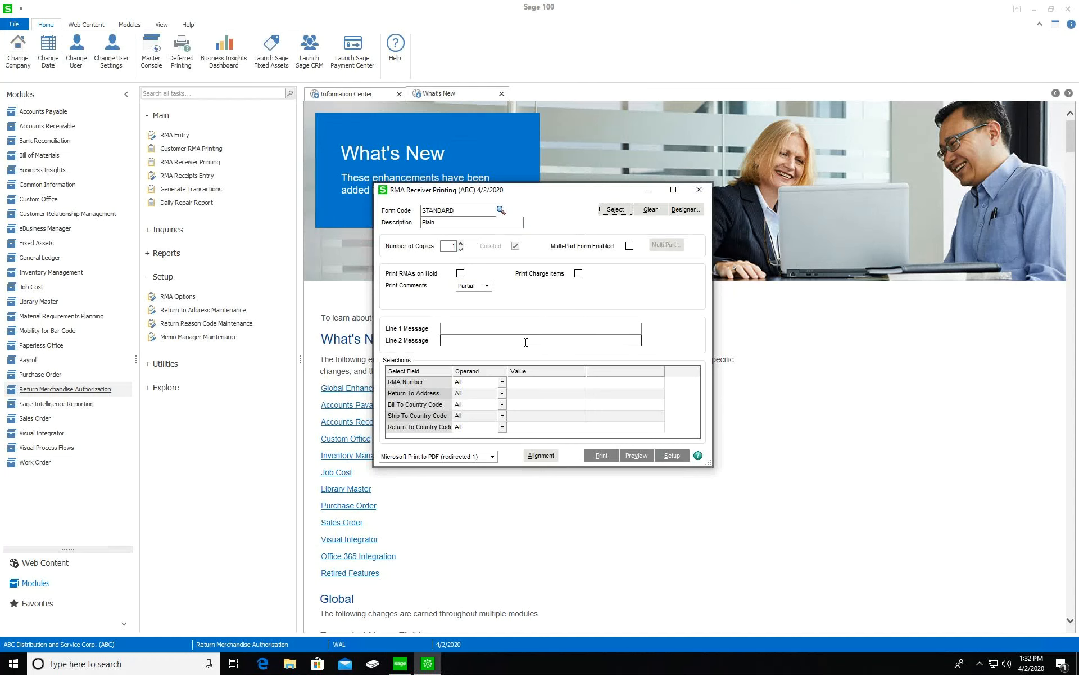
pyautogui.click(575, 384)
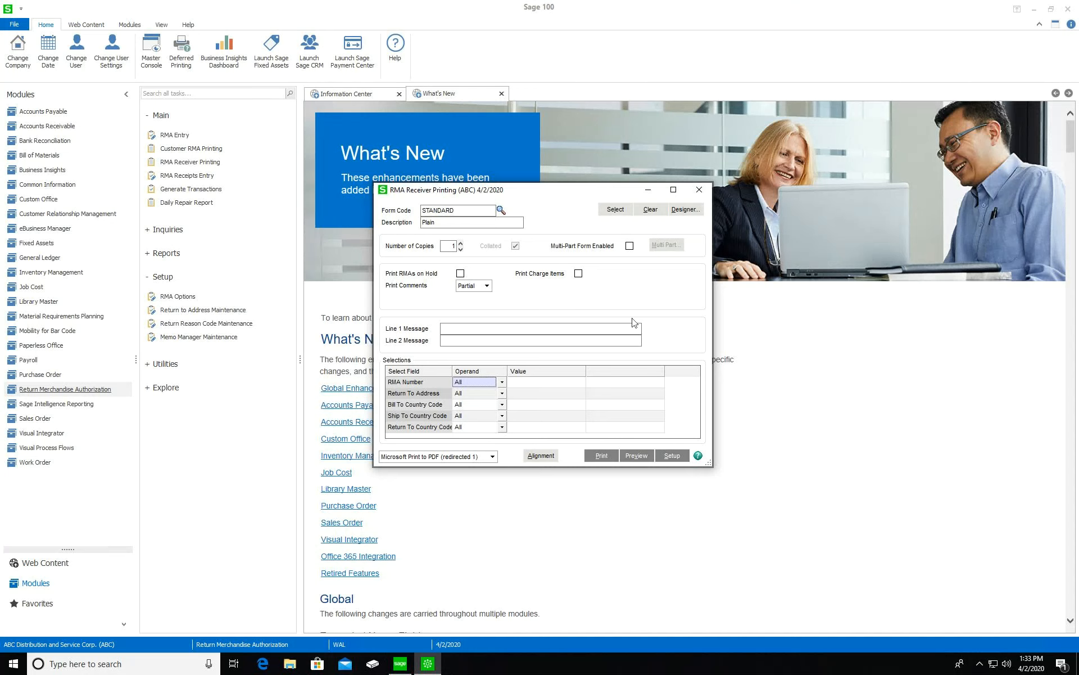
pyautogui.click(698, 192)
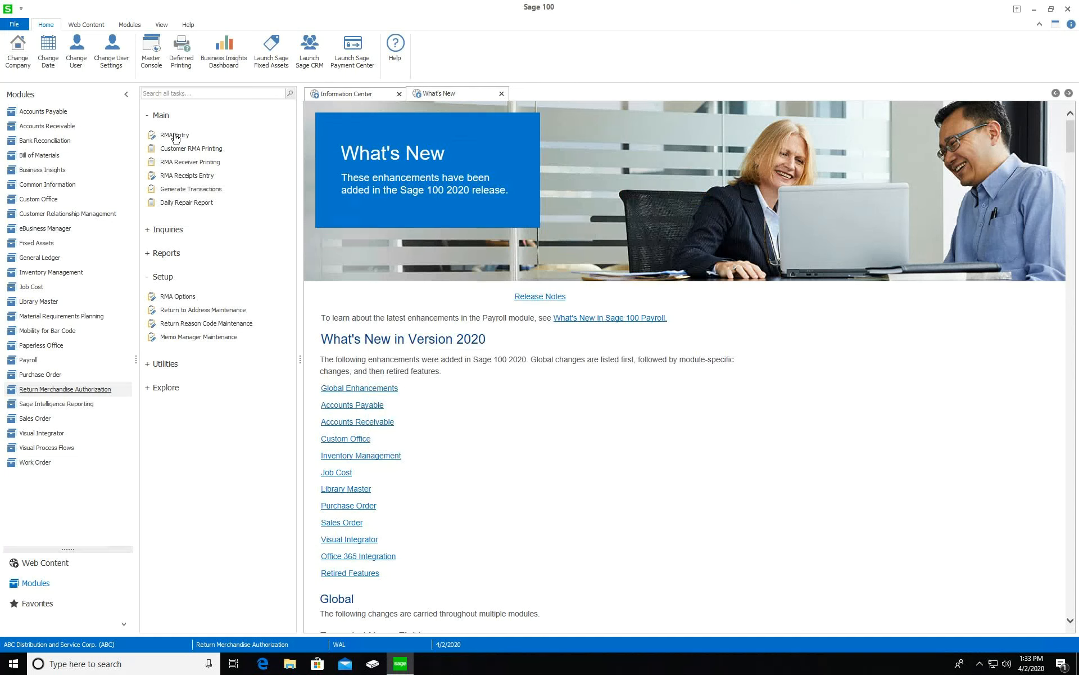
pyautogui.click(212, 196)
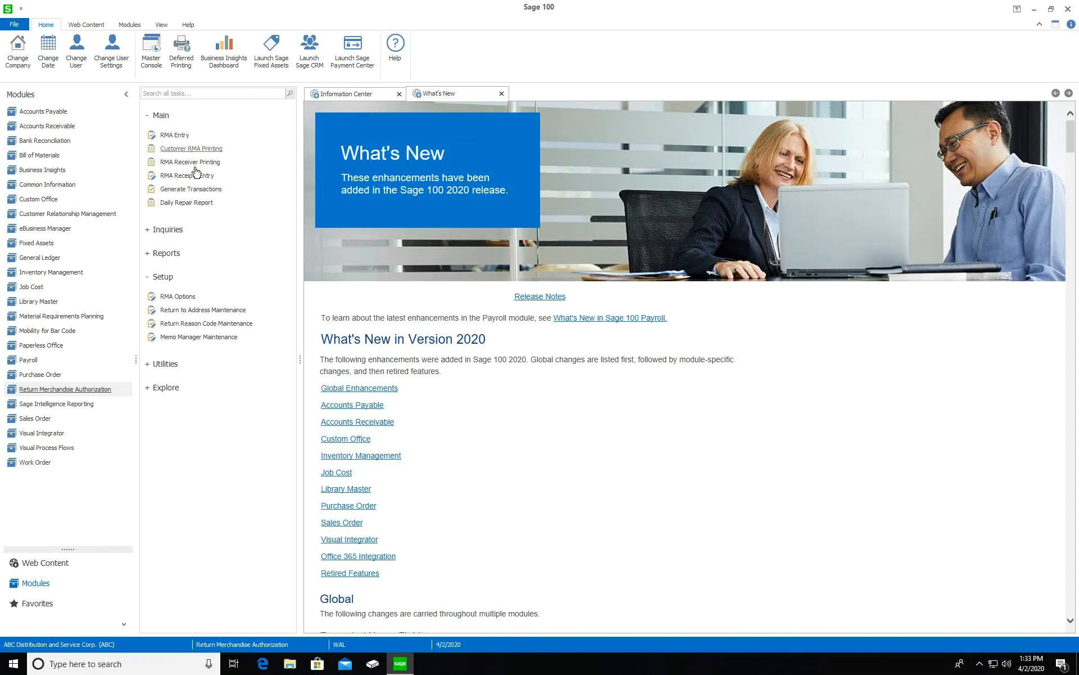
pyautogui.click(196, 177)
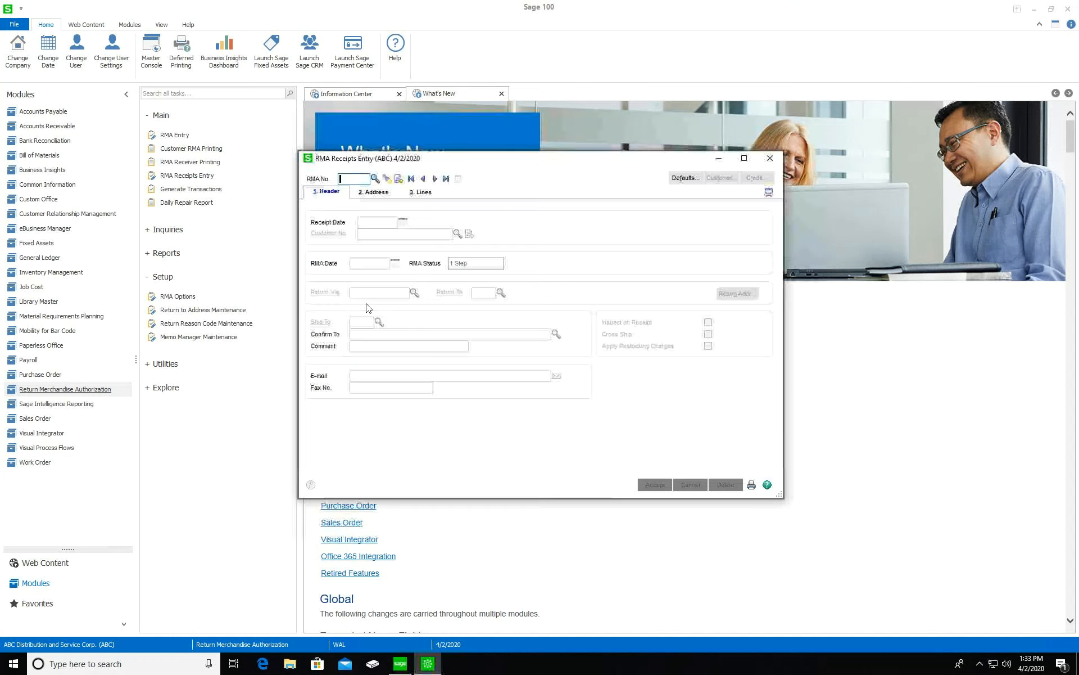
pyautogui.click(399, 179)
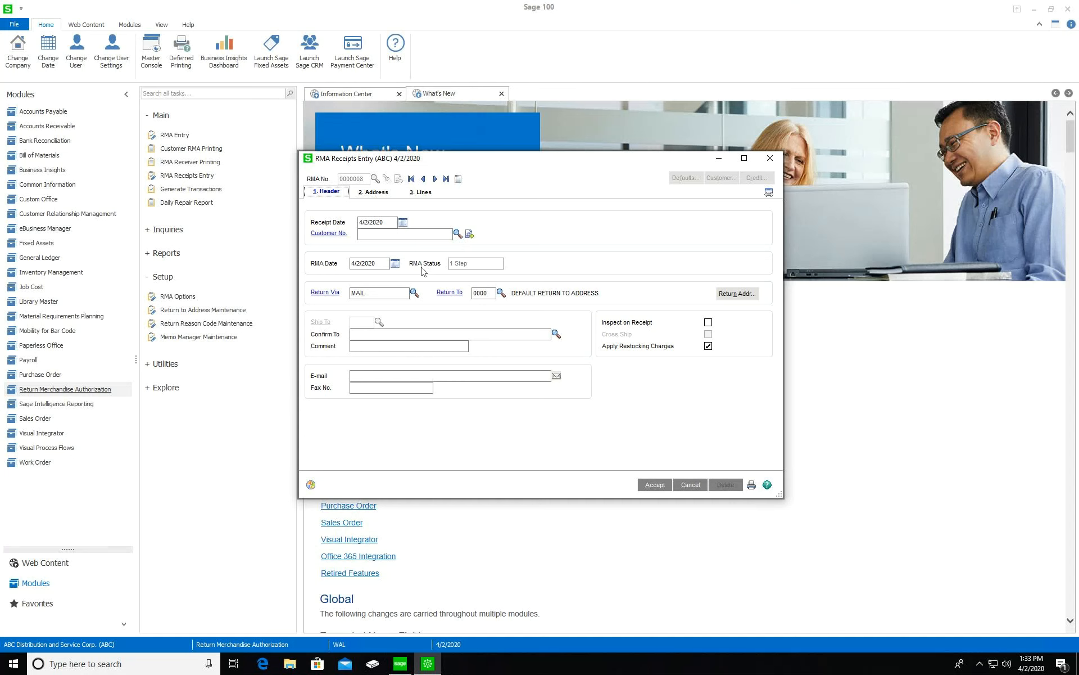
pyautogui.click(438, 233)
pyautogui.click(457, 233)
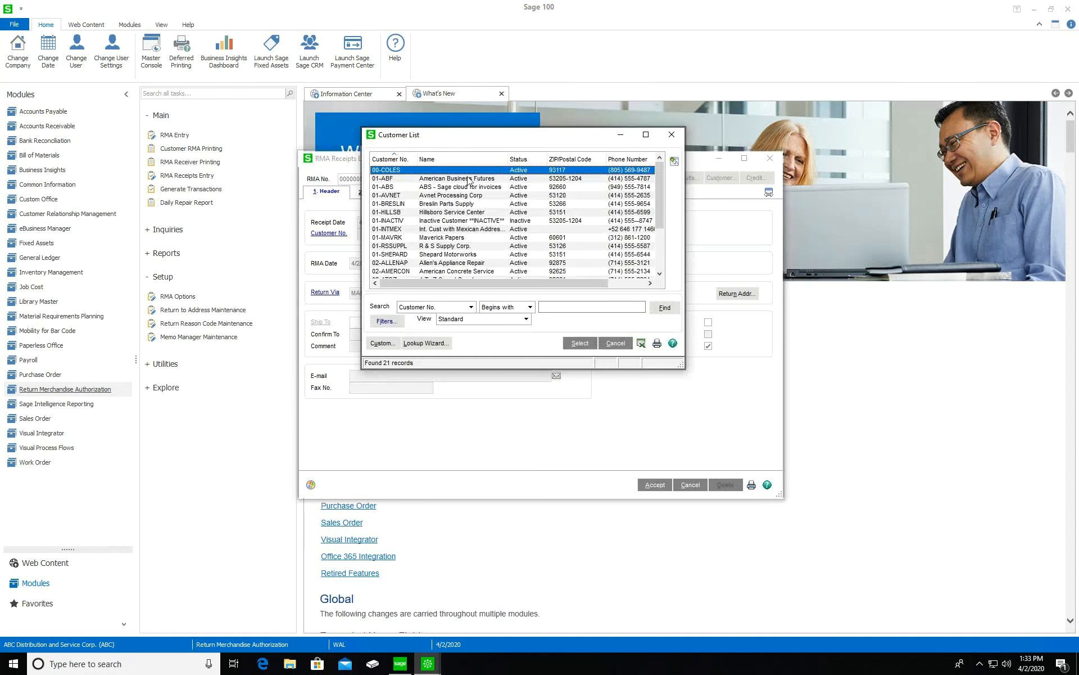
pyautogui.doubleClick(475, 195)
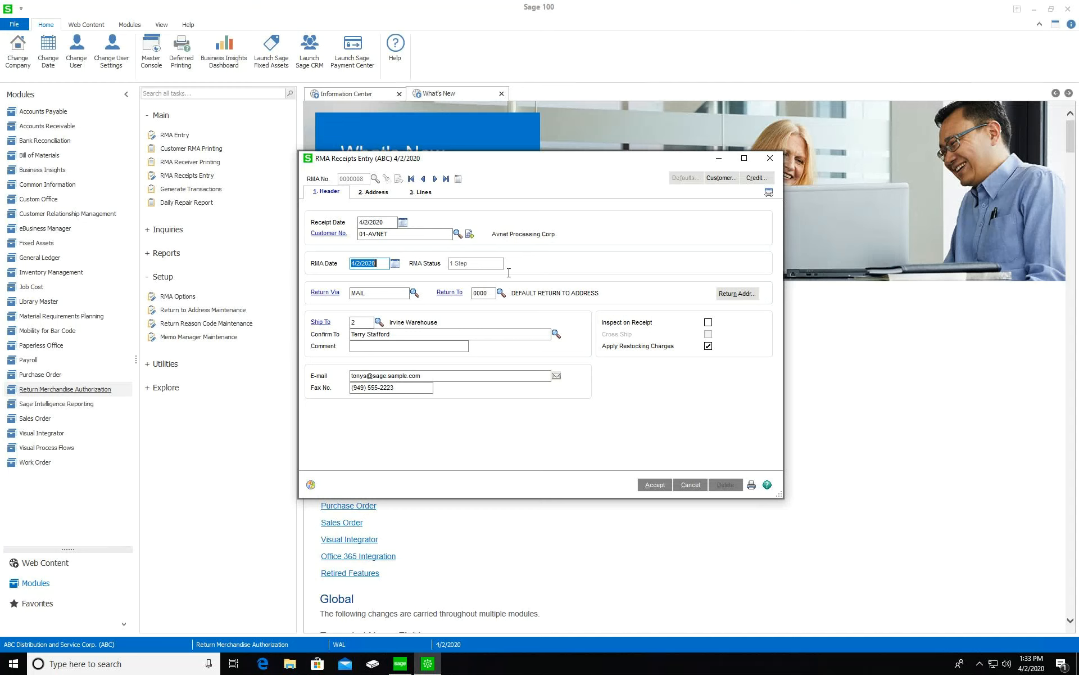
pyautogui.click(708, 322)
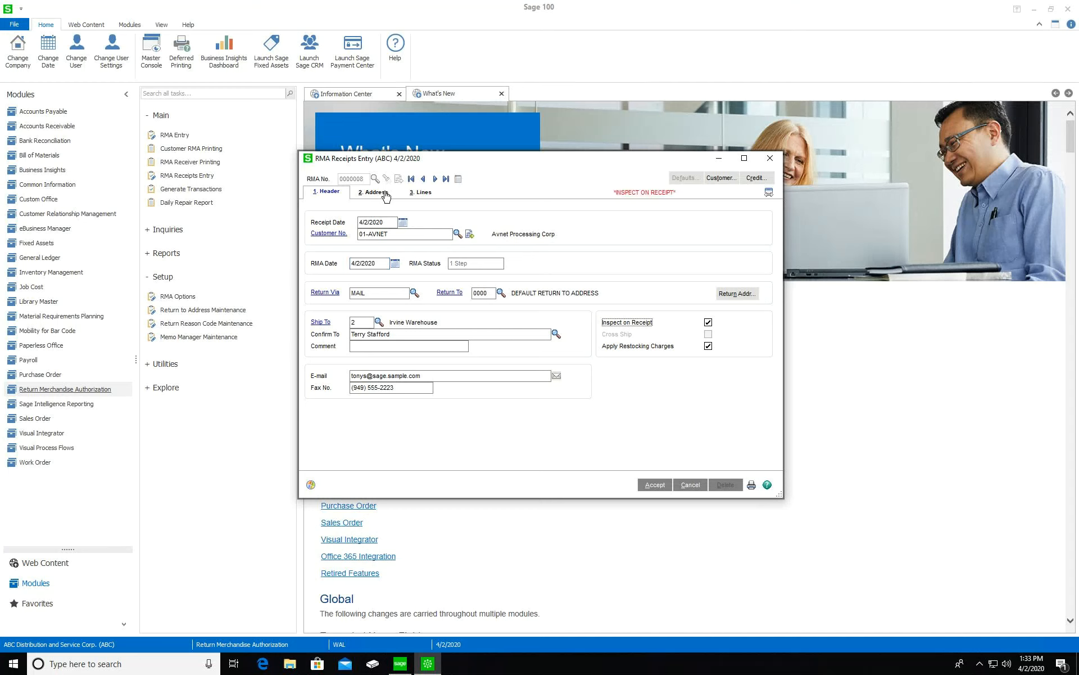
pyautogui.click(426, 196)
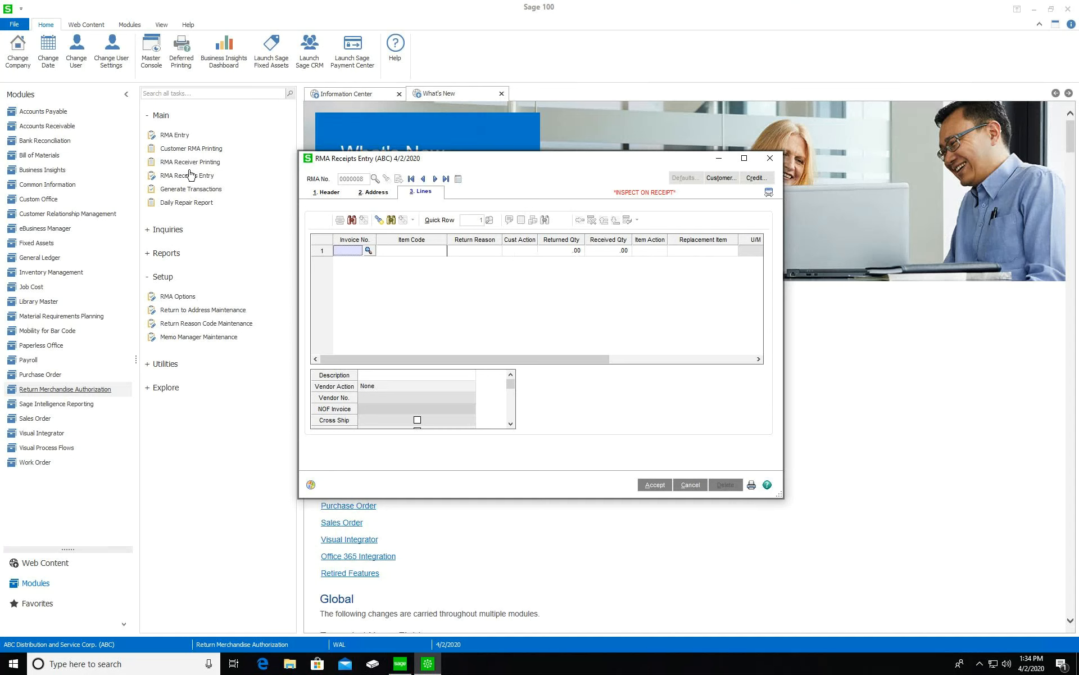
pyautogui.click(769, 158)
pyautogui.click(539, 240)
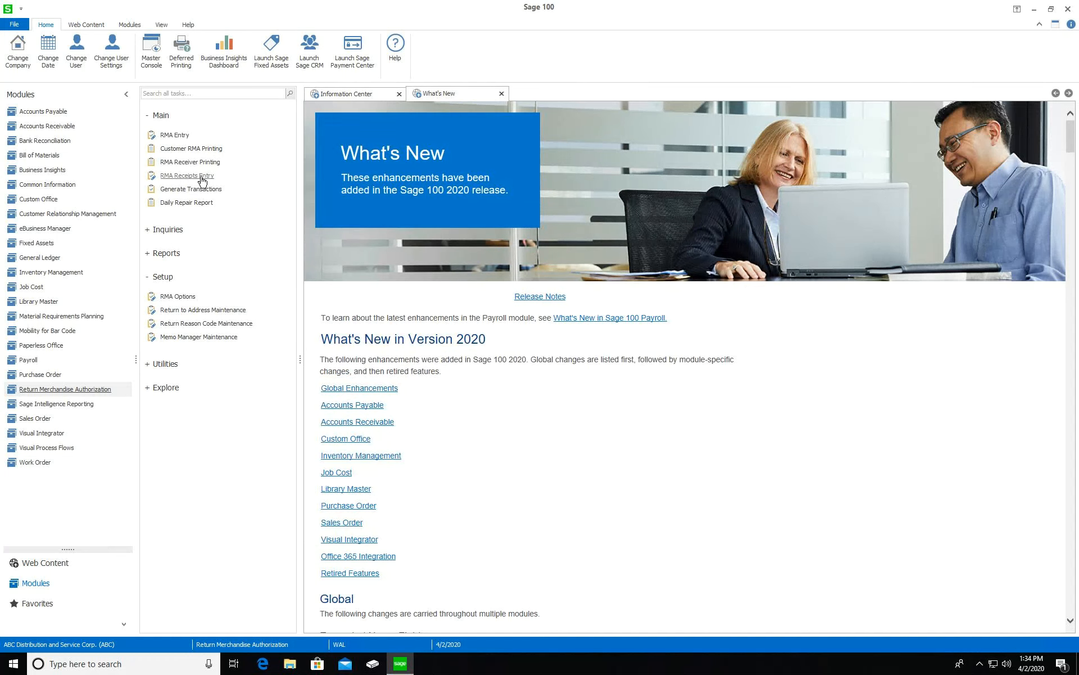
# Reopen RMA 0000007 and make line 1 for item 8983 a cross-shipped Replacement
pyautogui.click(174, 135)
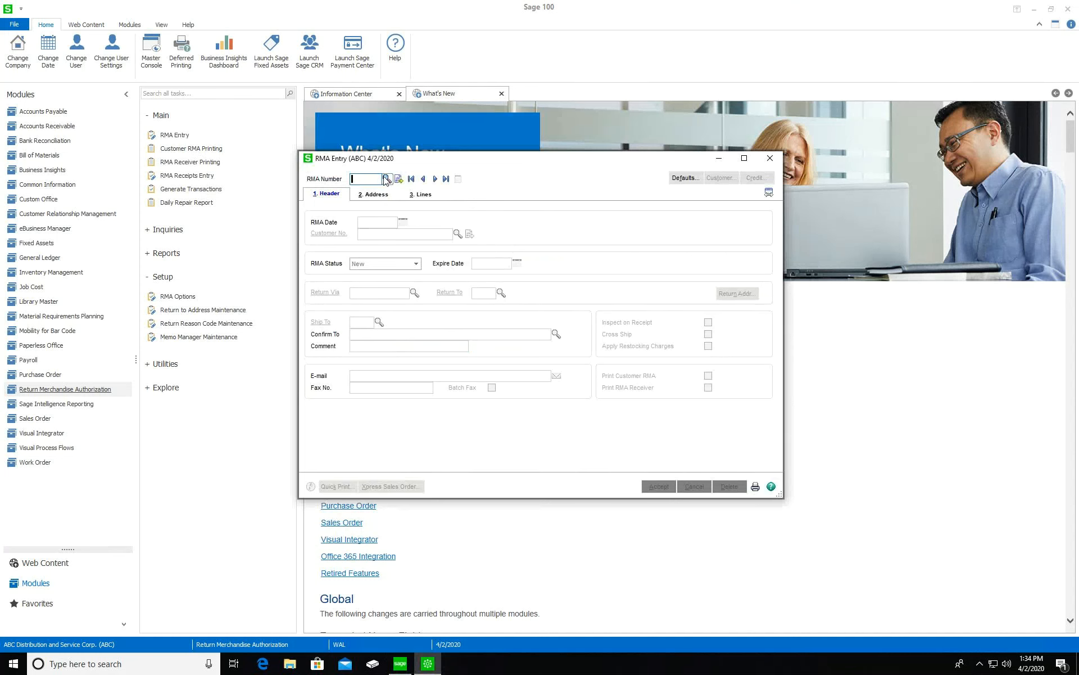
pyautogui.click(386, 179)
pyautogui.doubleClick(458, 240)
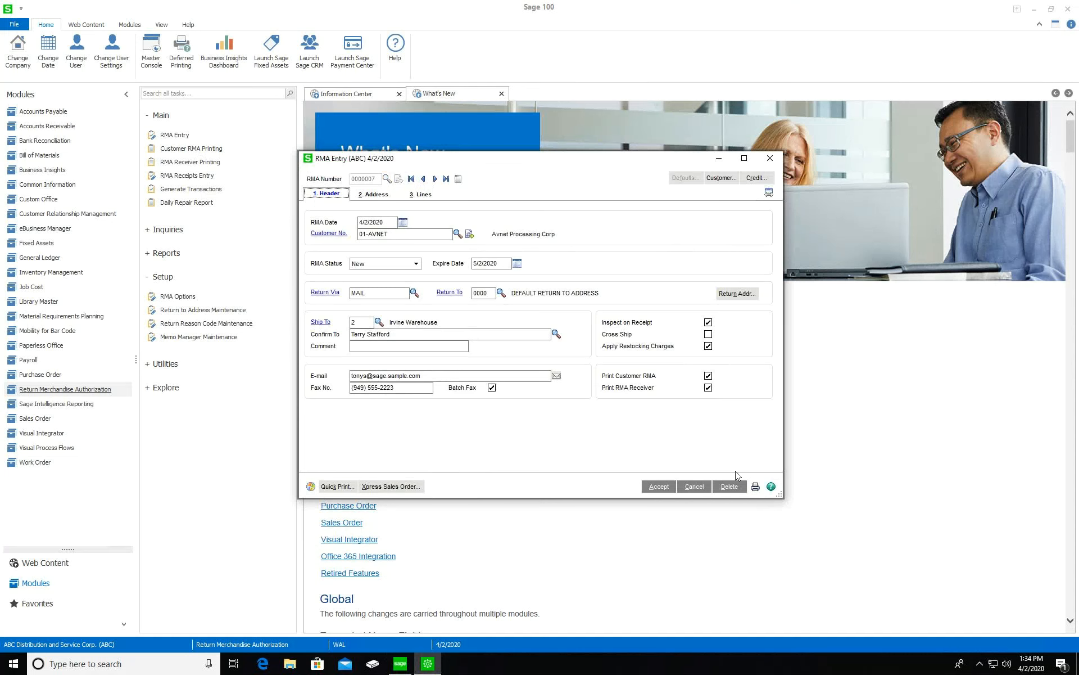
pyautogui.click(418, 194)
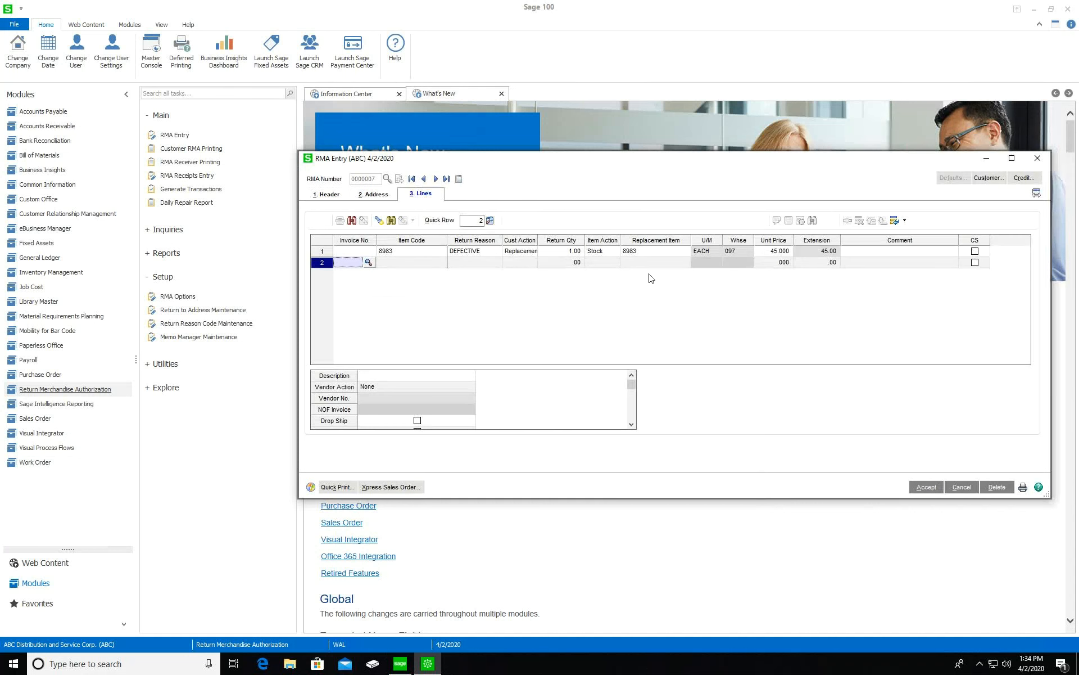
pyautogui.click(531, 252)
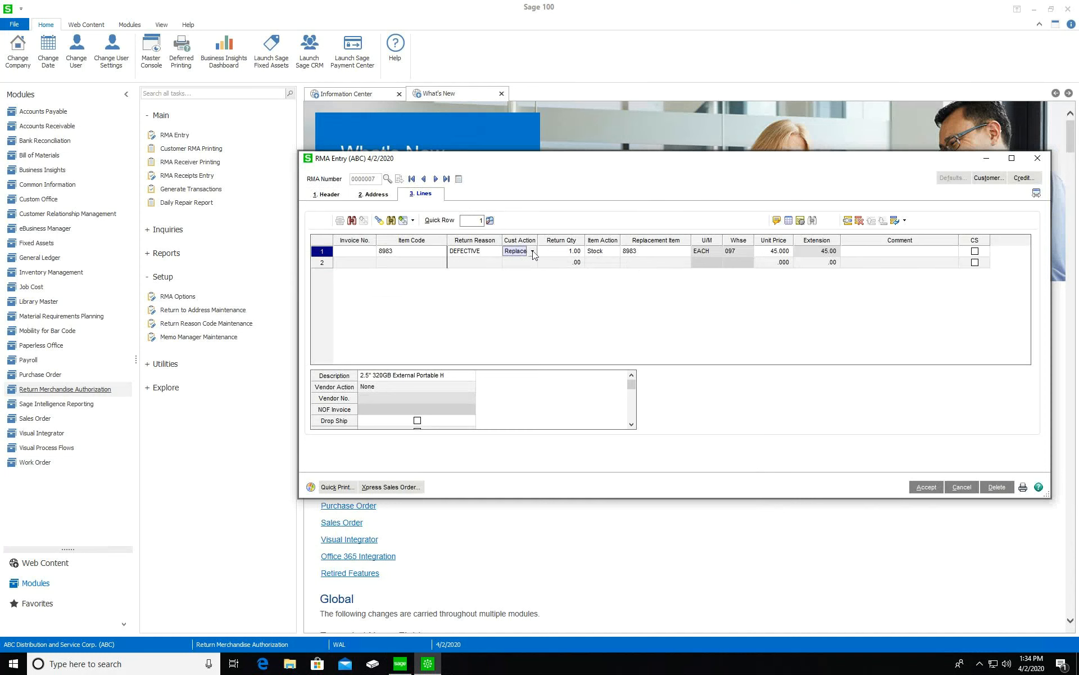
pyautogui.click(532, 251)
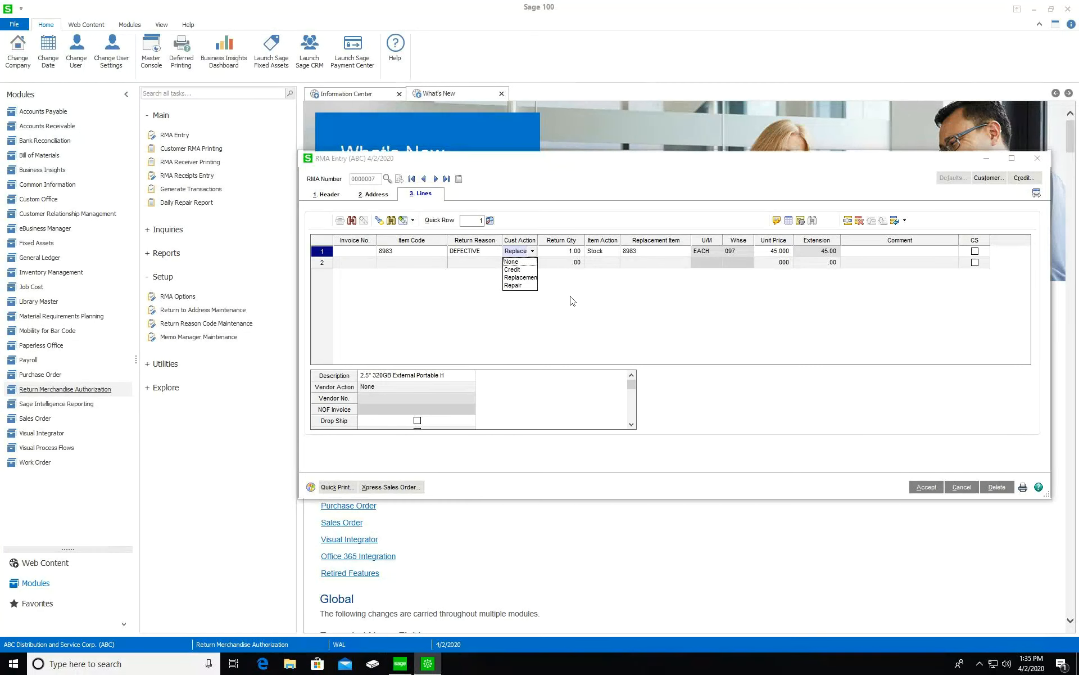
pyautogui.click(975, 251)
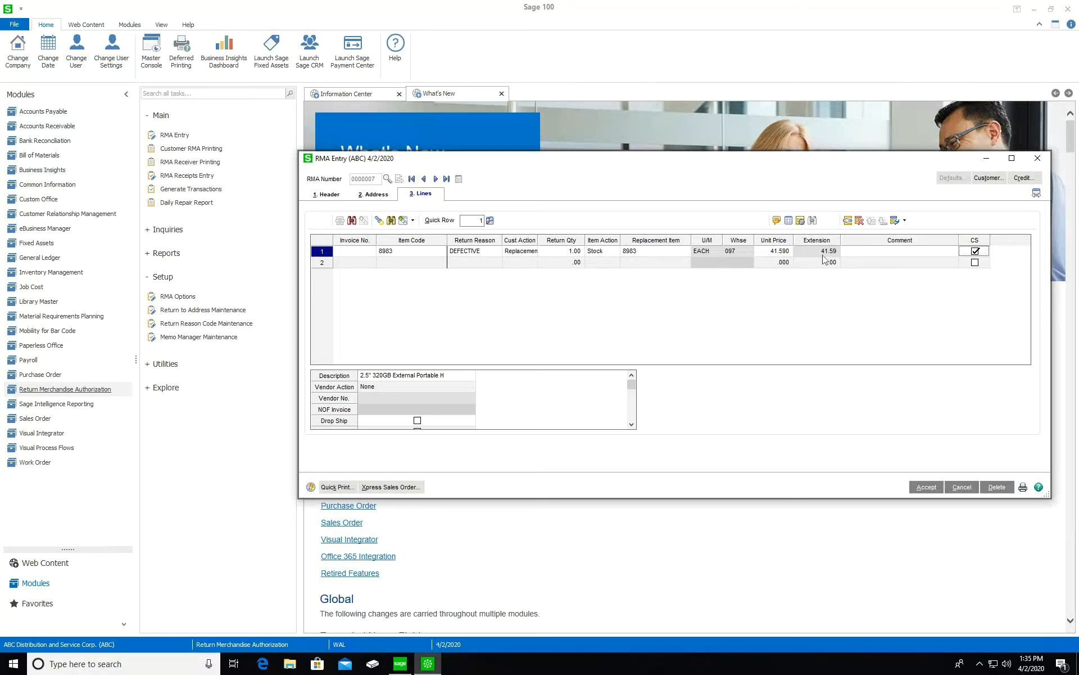
pyautogui.click(426, 263)
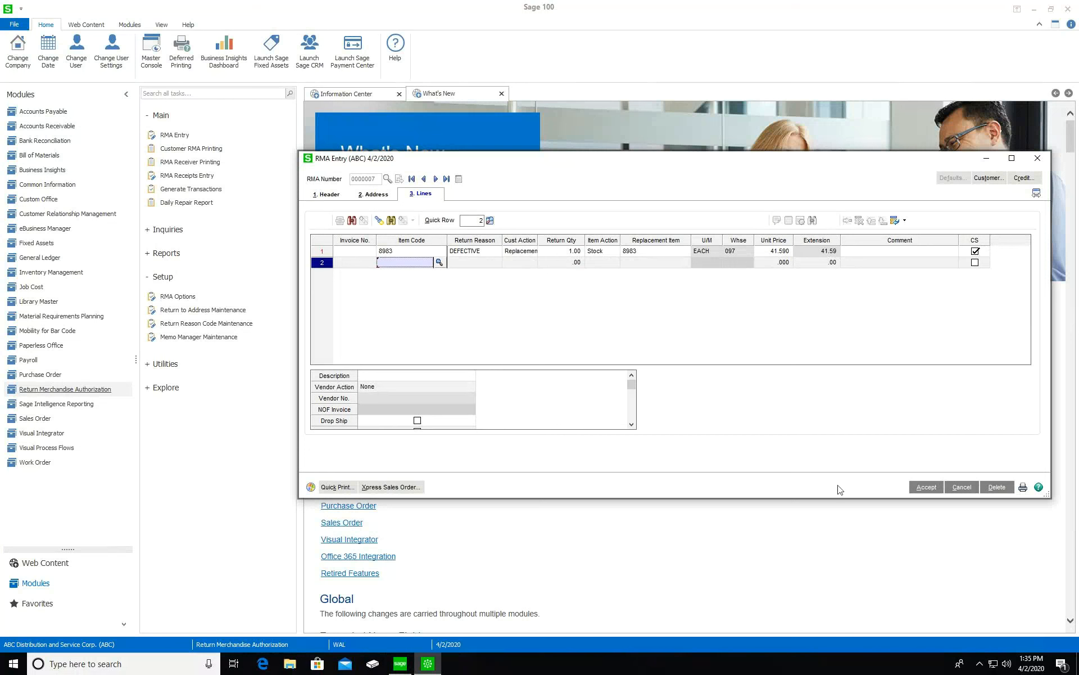
# Save the RMA, then review and accept the cross-ship sales order for item 8983 at 41.59
pyautogui.click(927, 487)
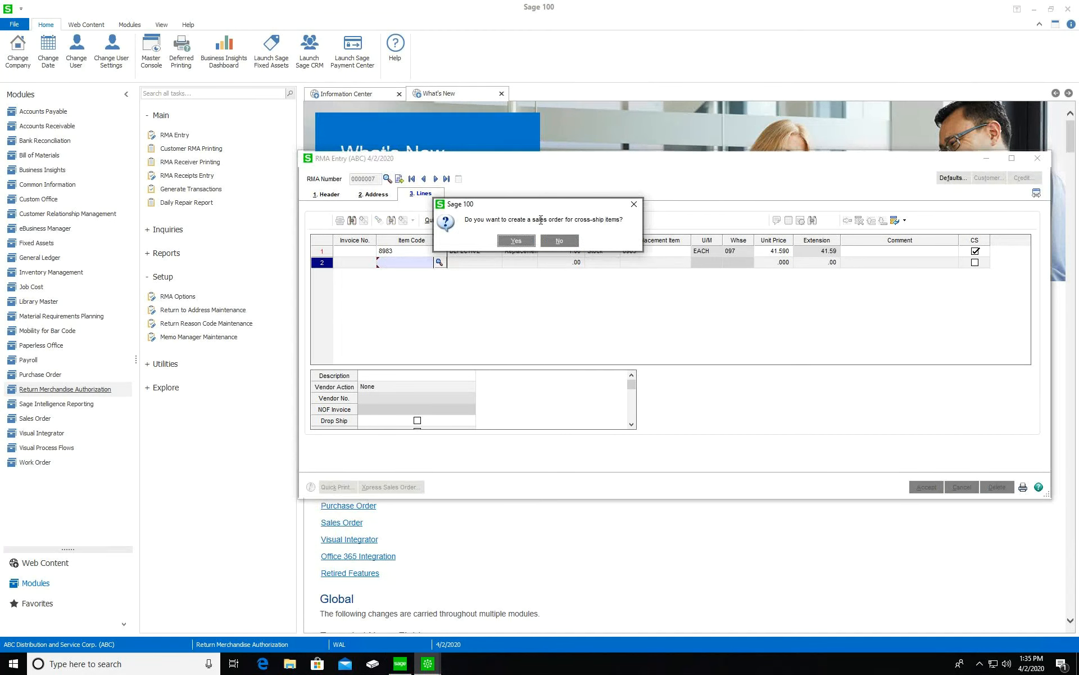
pyautogui.click(519, 244)
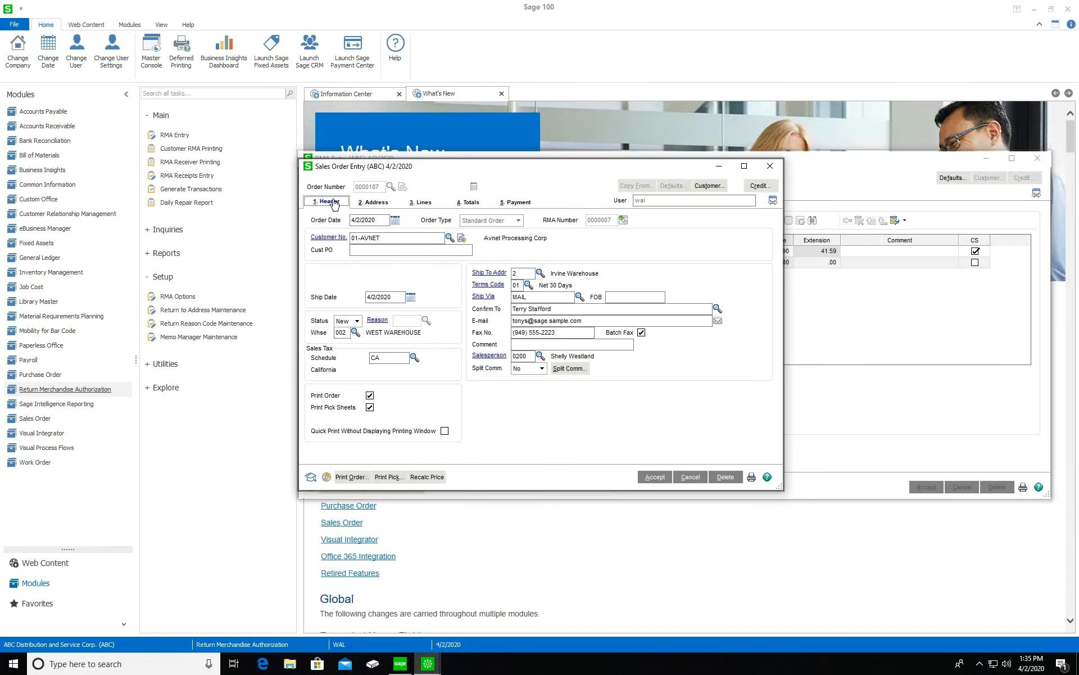
pyautogui.click(431, 203)
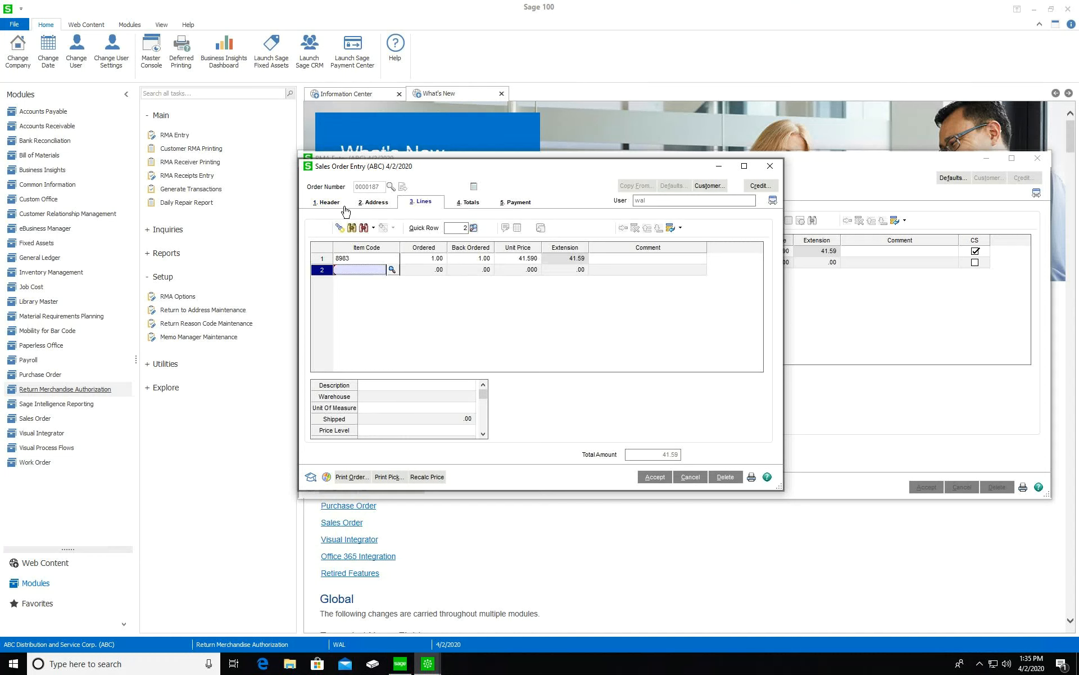
pyautogui.click(325, 202)
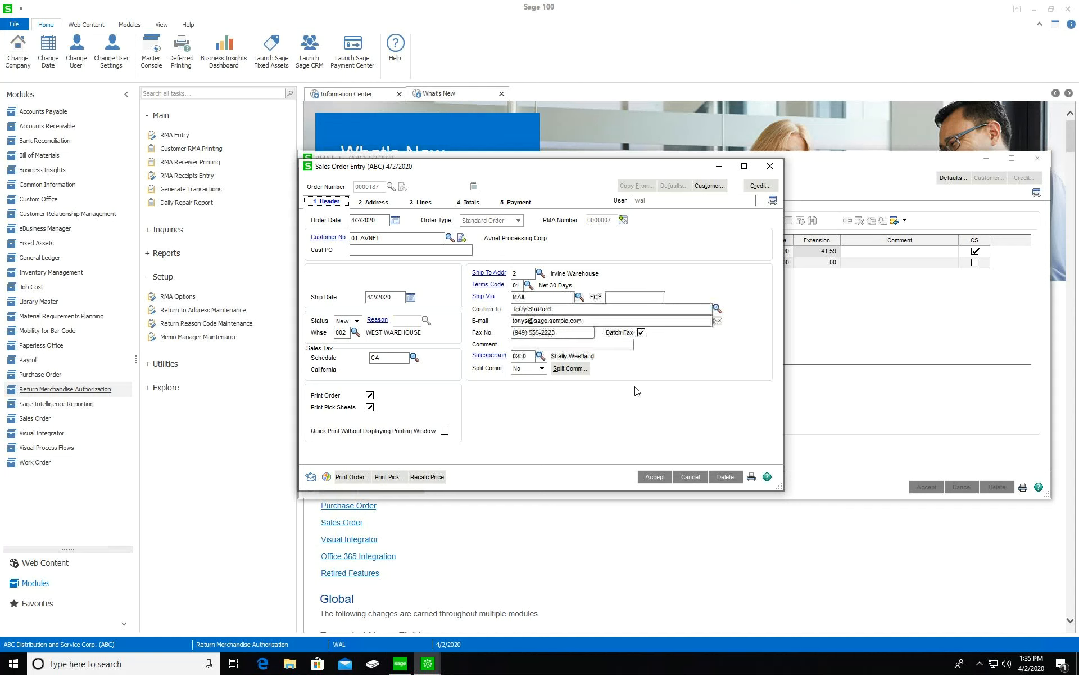
pyautogui.click(424, 202)
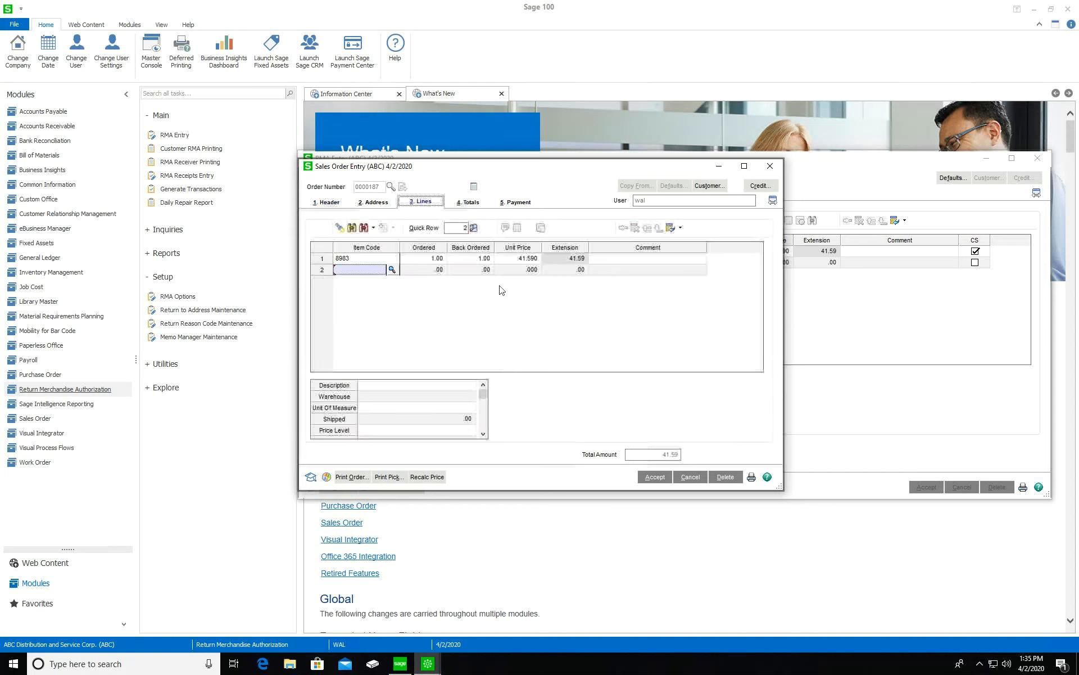
pyautogui.click(516, 259)
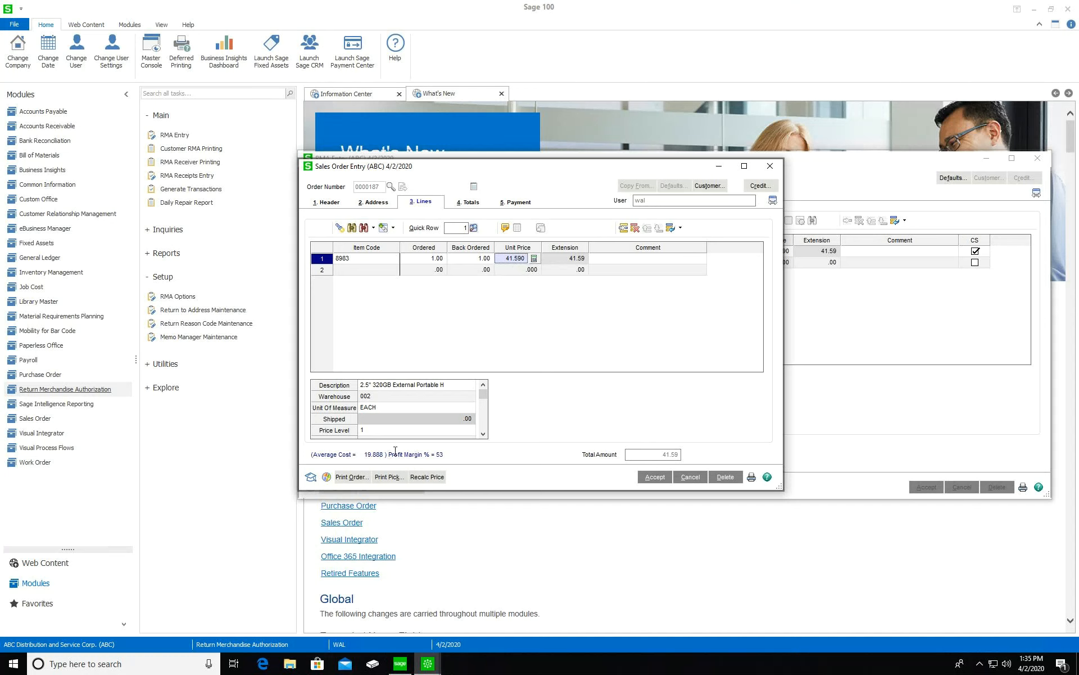
pyautogui.click(654, 478)
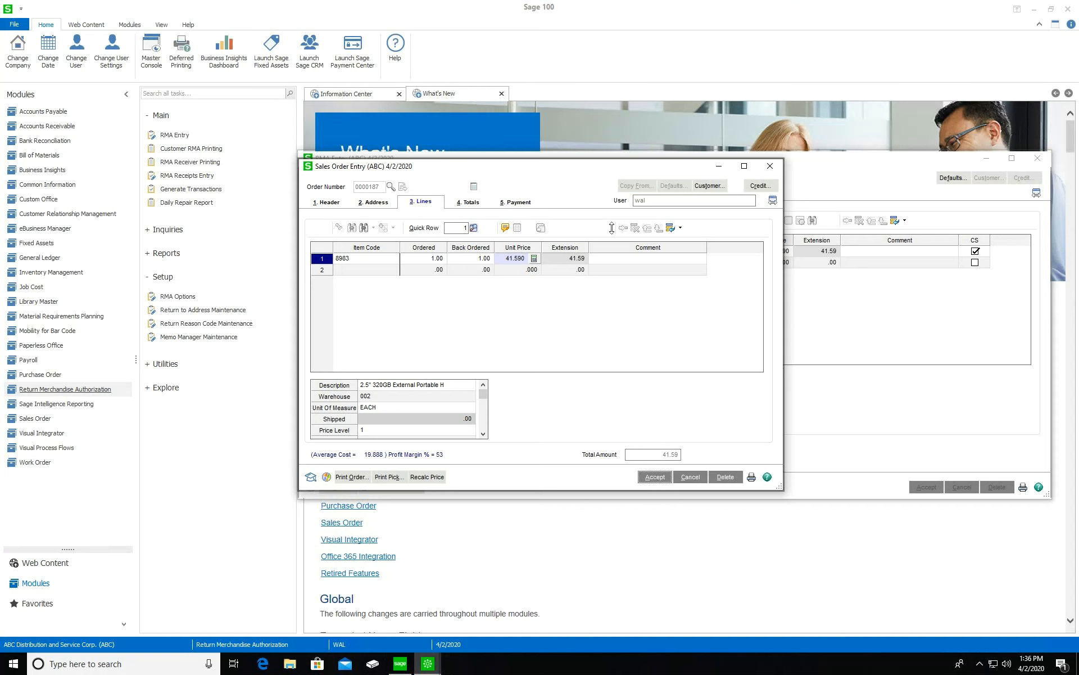
pyautogui.click(770, 165)
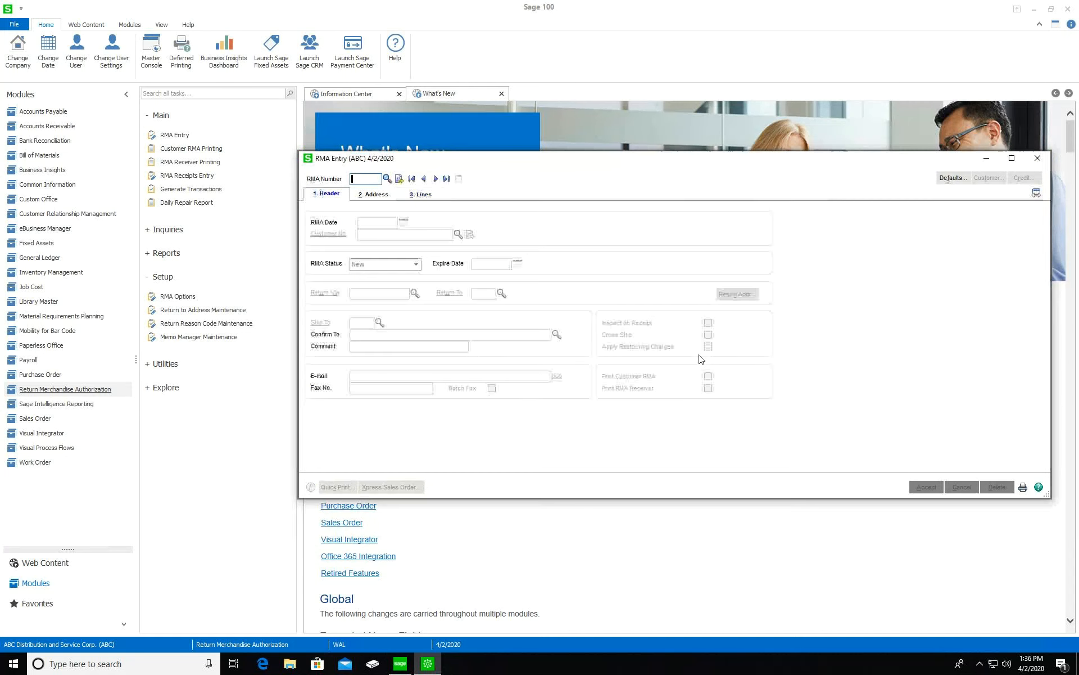
# Open Generate Transactions and check the next purchase order, P/O return and sales order numbers
pyautogui.click(1036, 158)
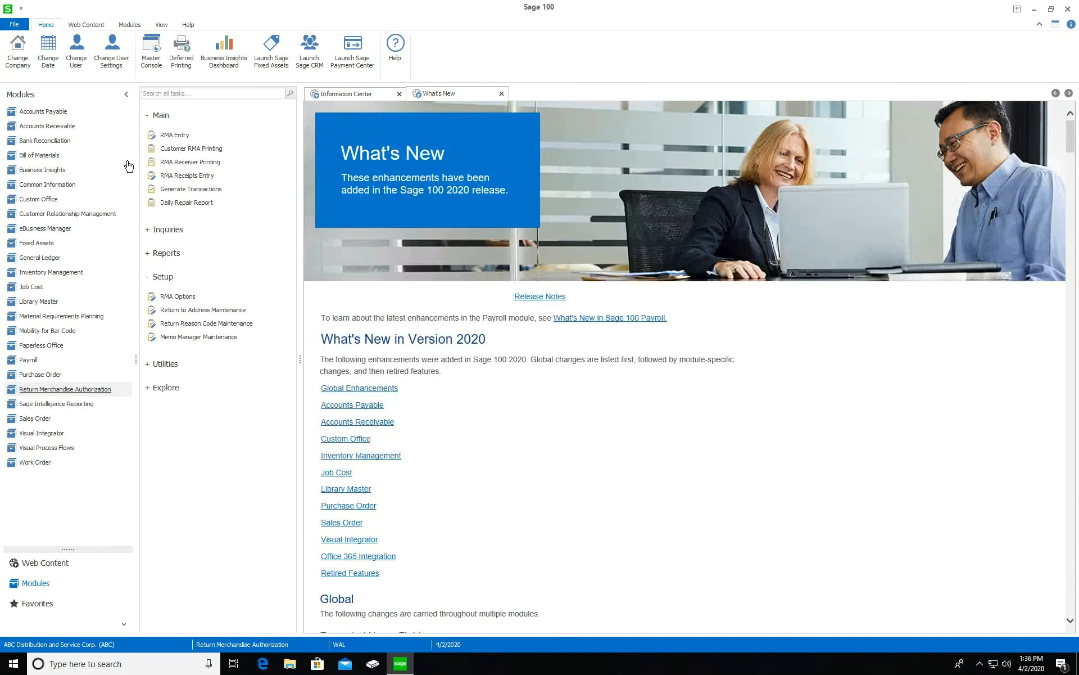
pyautogui.click(188, 190)
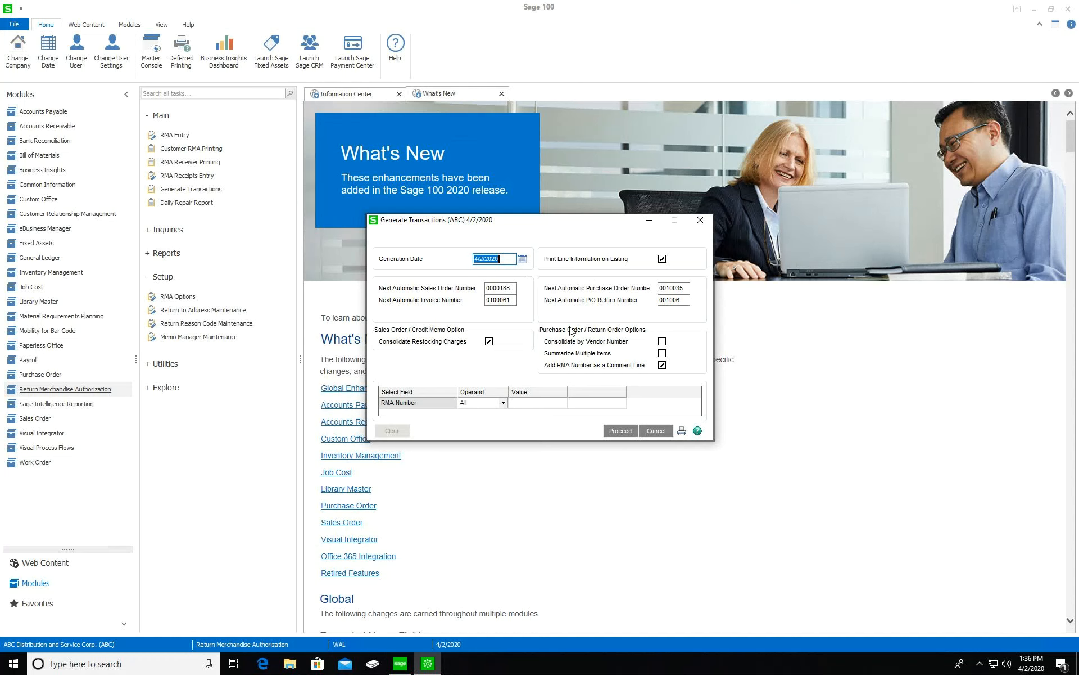
pyautogui.click(680, 288)
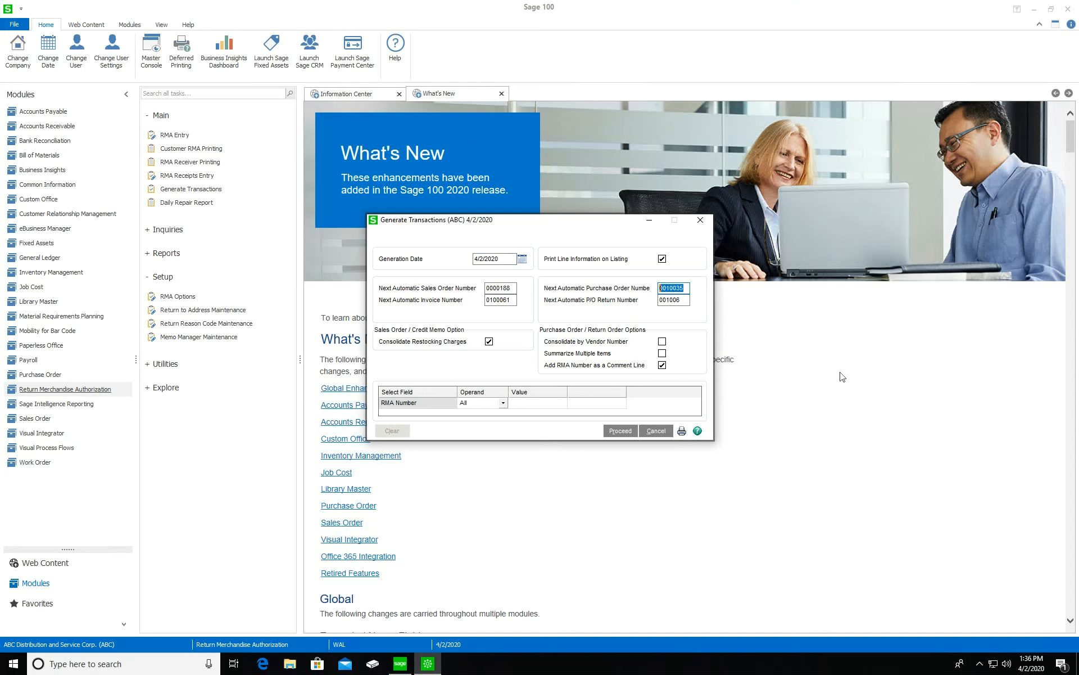
pyautogui.click(685, 301)
pyautogui.click(679, 302)
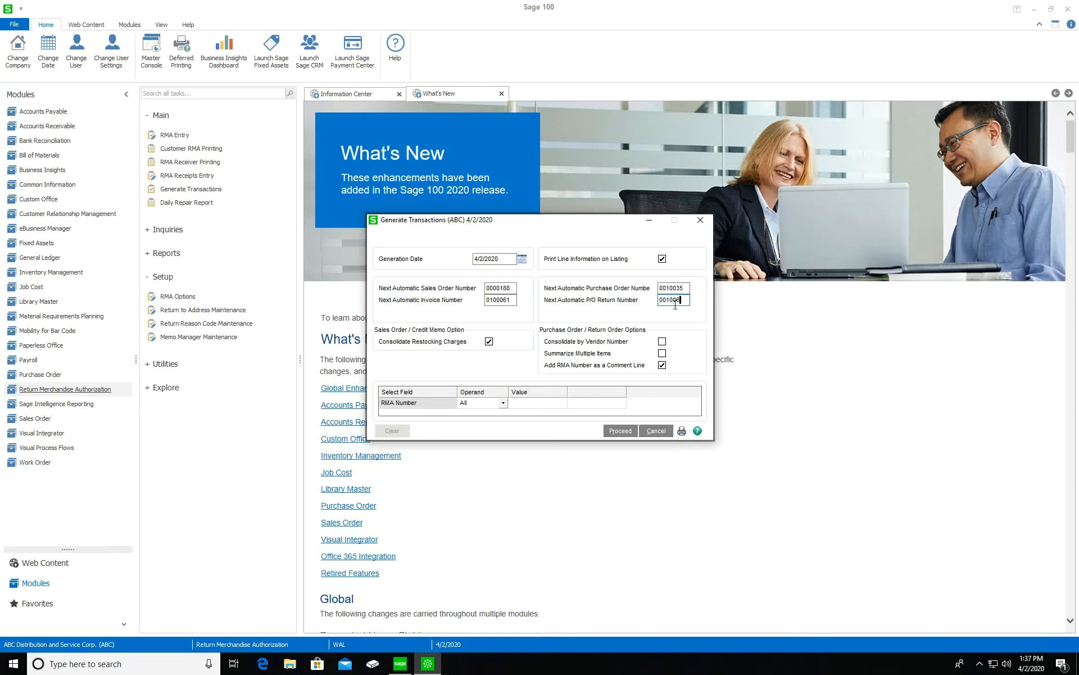
pyautogui.click(511, 289)
# Run generation for All RMA numbers, dismiss the no-RMAs-selected message, and close the window
pyautogui.click(546, 403)
pyautogui.click(620, 431)
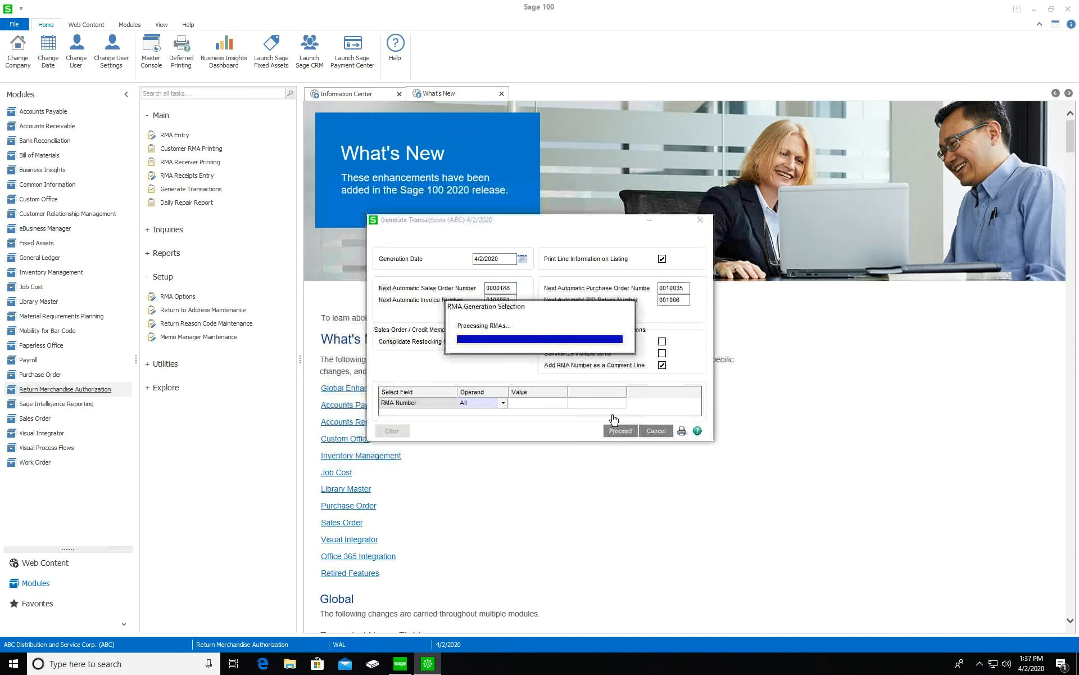
pyautogui.click(554, 246)
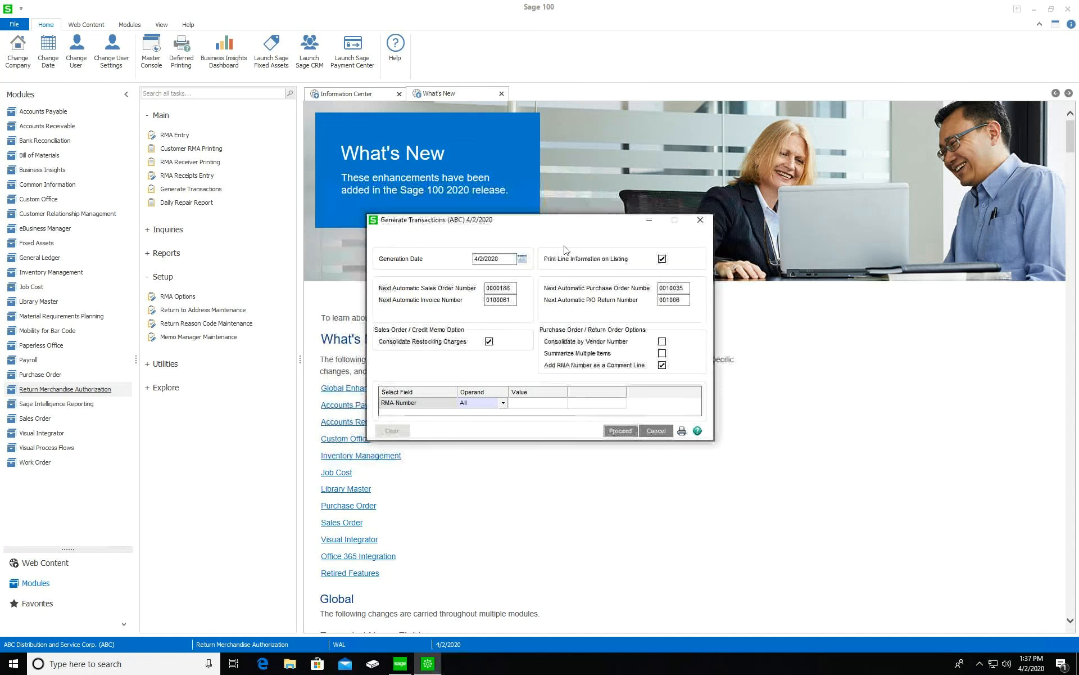
pyautogui.click(700, 220)
# Load RMA 0000007 in RMA Receipts Entry and receive the complete RMA
pyautogui.click(187, 176)
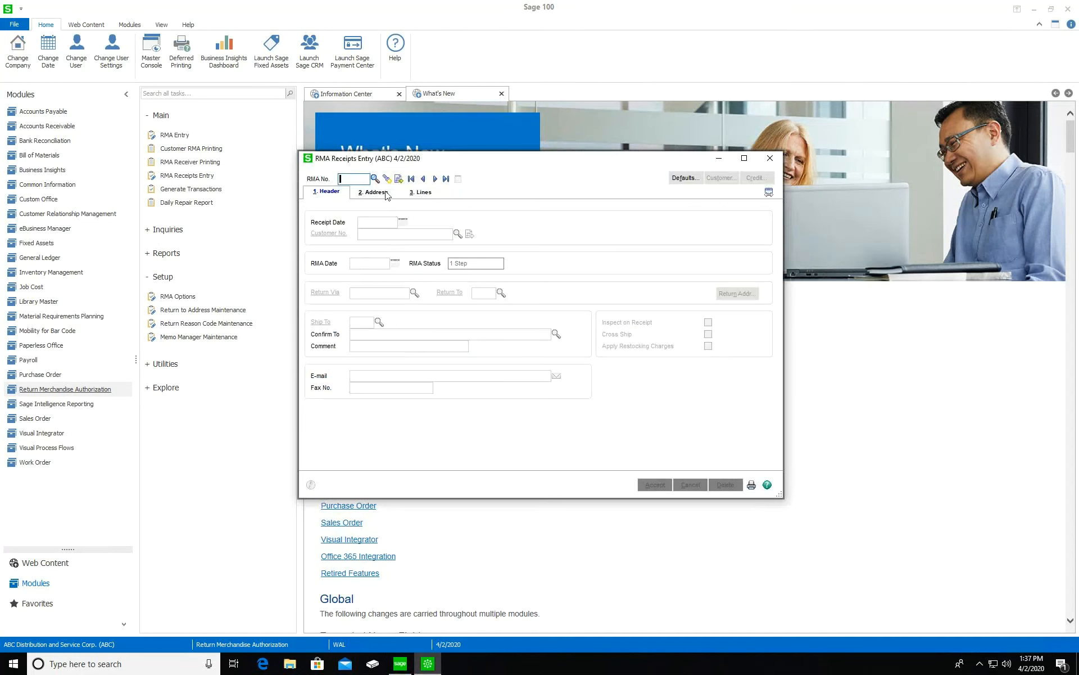
pyautogui.click(375, 178)
pyautogui.doubleClick(424, 241)
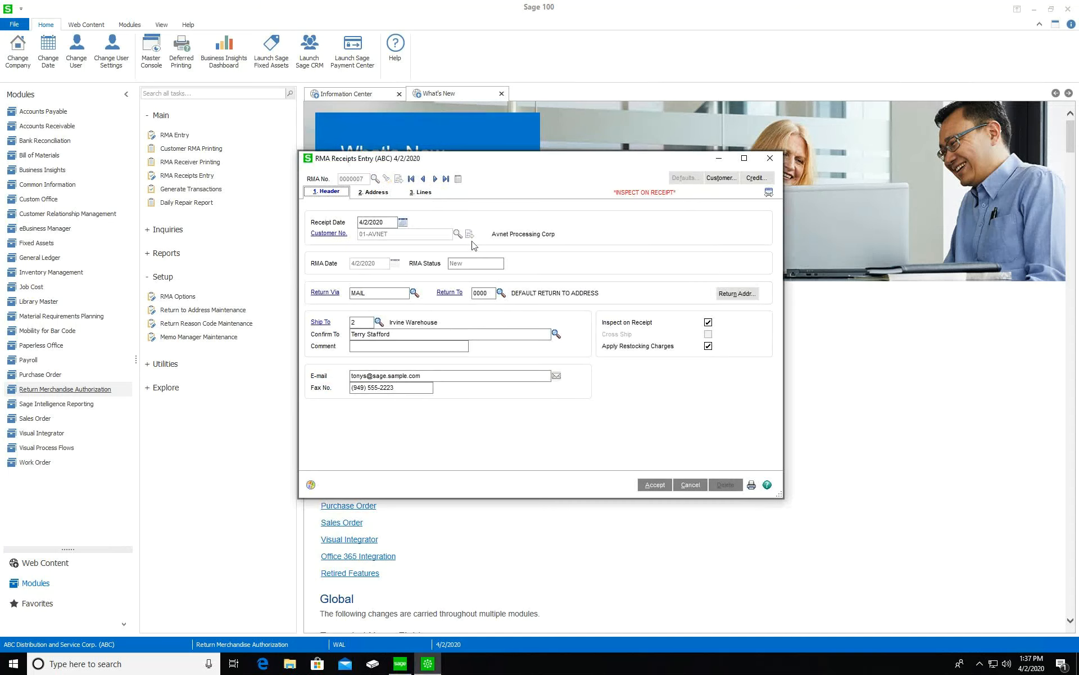
pyautogui.click(415, 193)
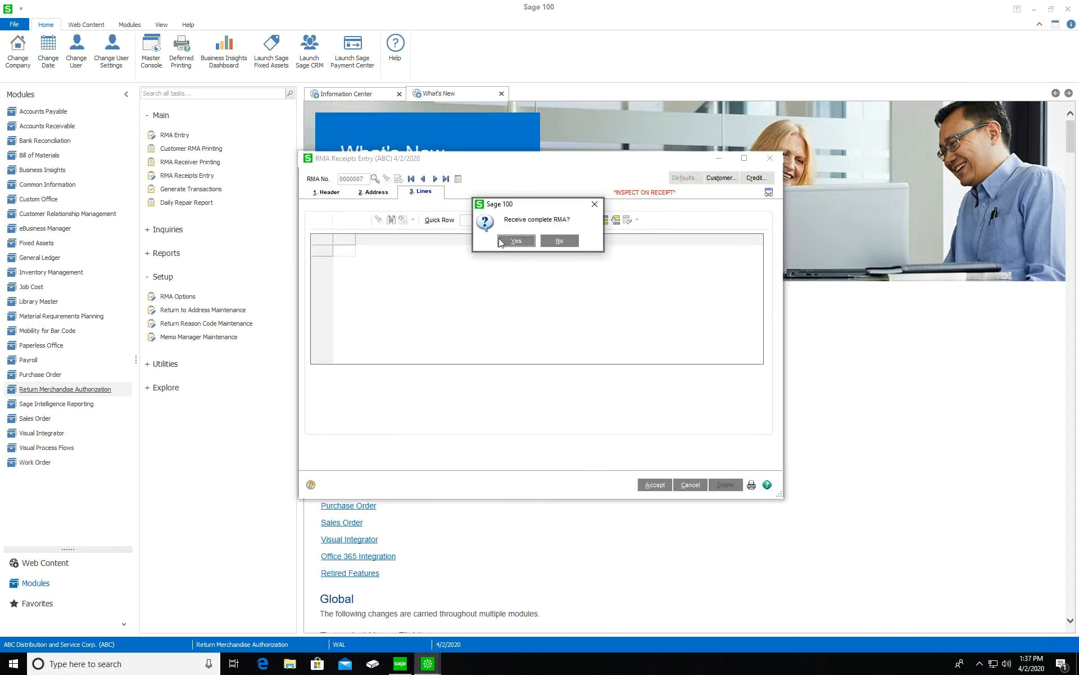
pyautogui.click(512, 242)
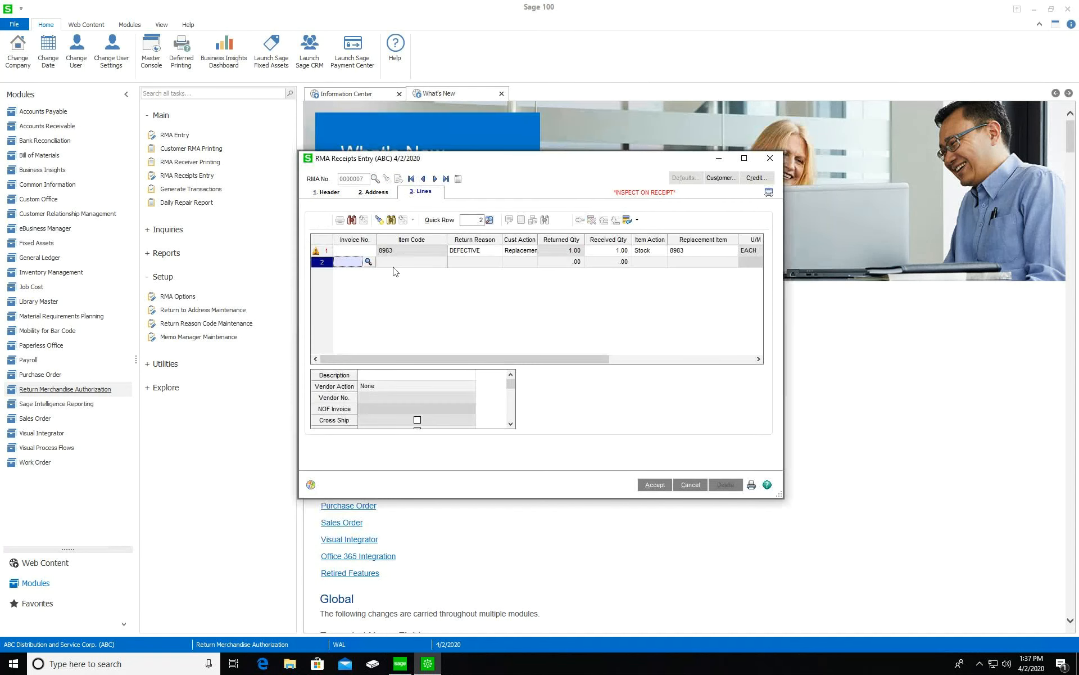
pyautogui.click(405, 252)
# Distribute item 8983's received quantity of 1.00 to lot 123123
pyautogui.click(523, 222)
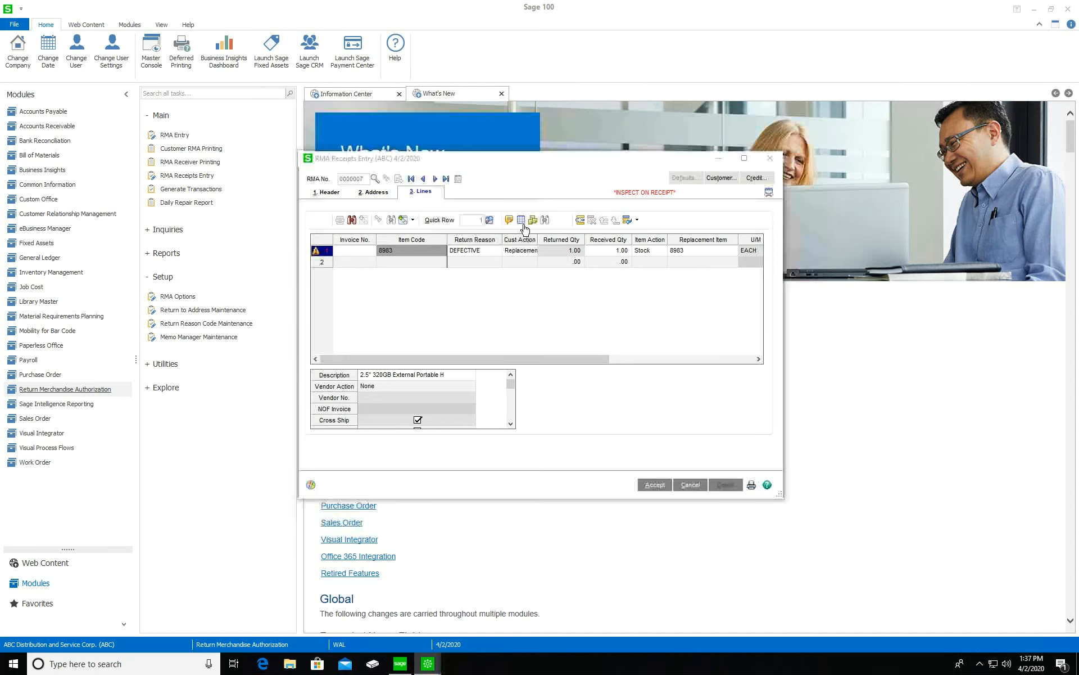
pyautogui.click(443, 300)
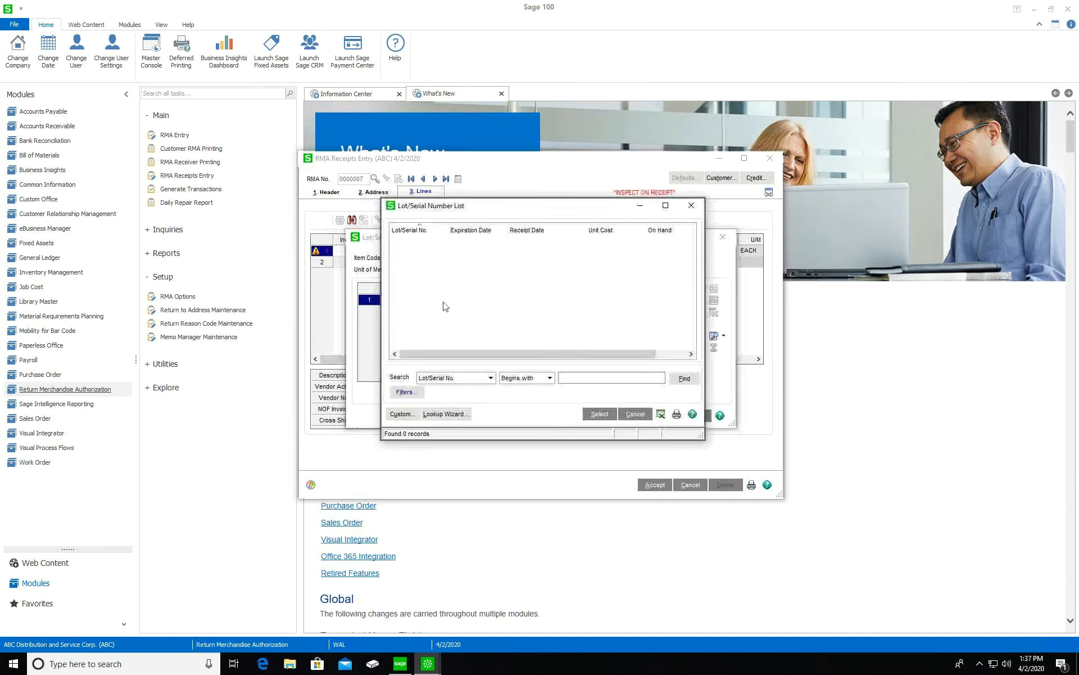
pyautogui.click(691, 209)
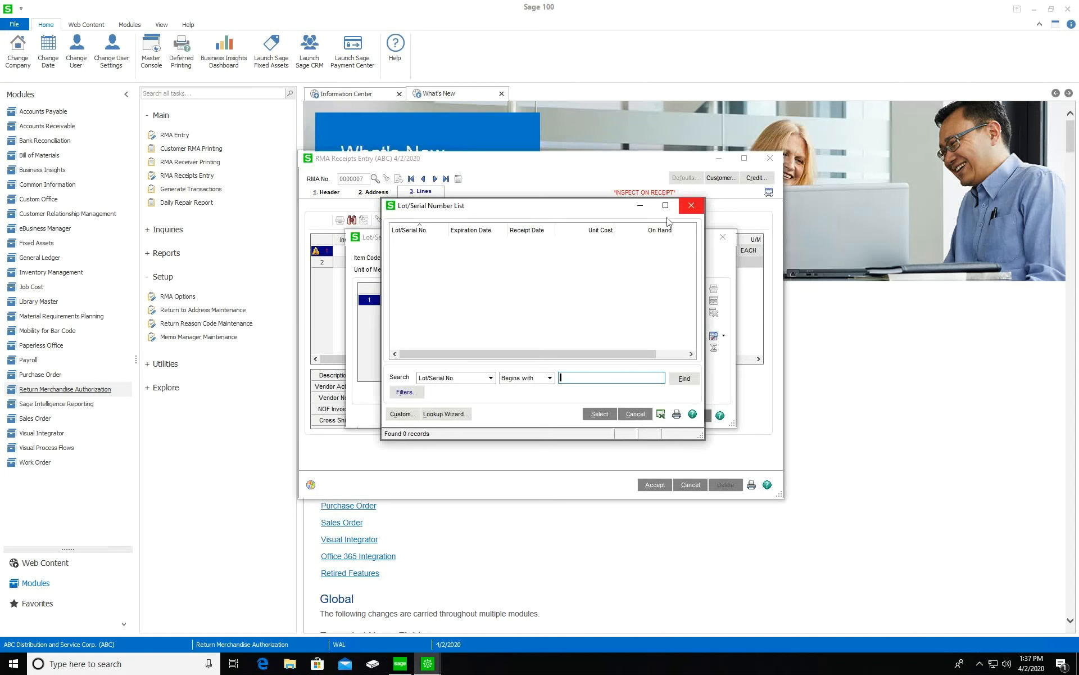
pyautogui.click(418, 303)
pyautogui.write('123123')
pyautogui.press('Tab')
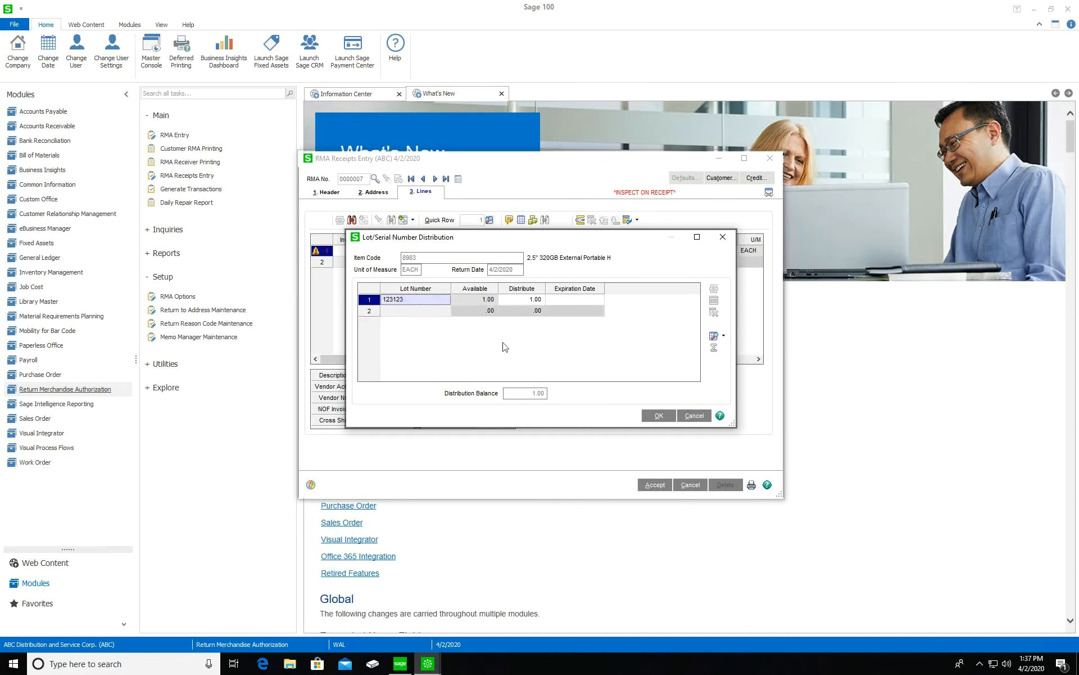
pyautogui.click(661, 418)
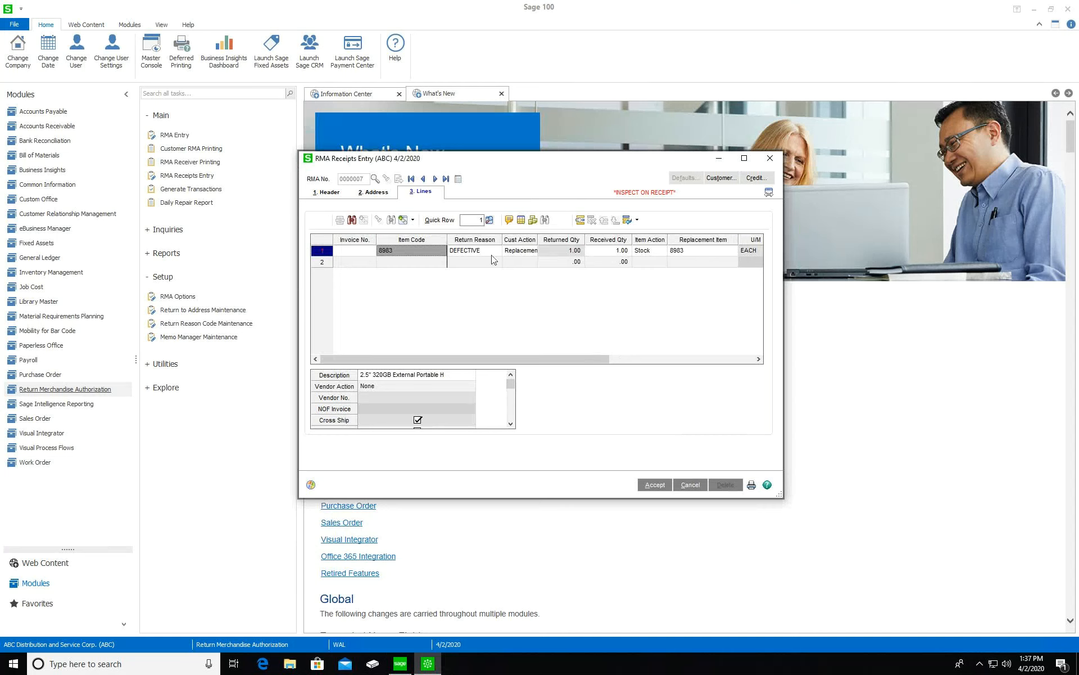
pyautogui.moveTo(597, 359); pyautogui.dragTo(736, 359)
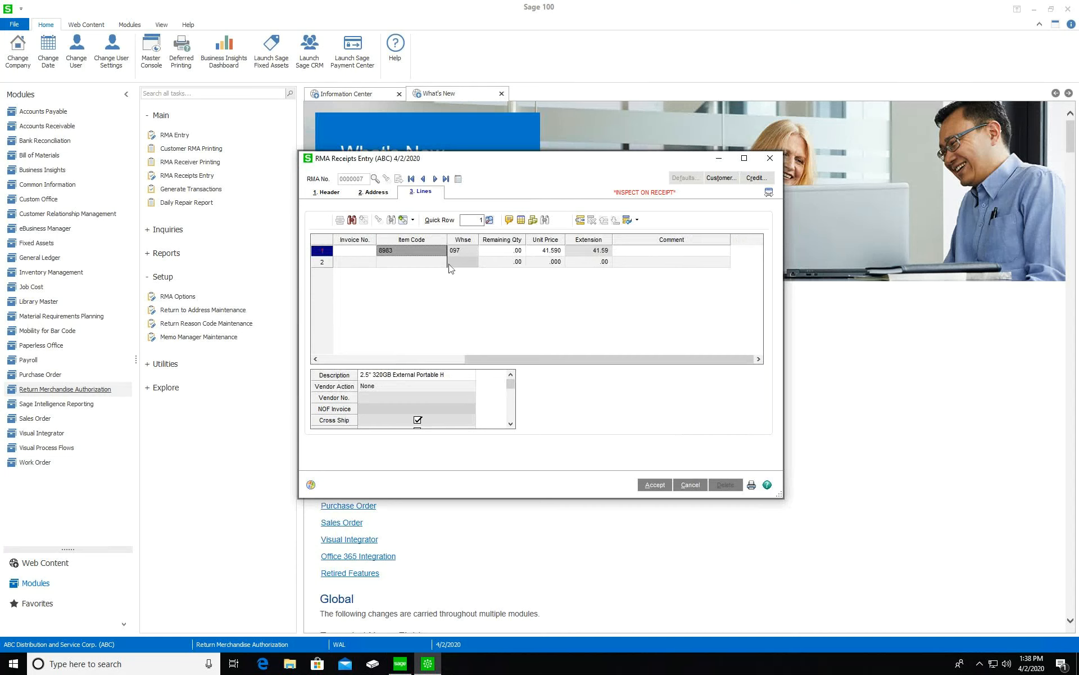
# Review the receipt's header and addresses, then accept it and close the window
pyautogui.click(328, 193)
pyautogui.click(373, 191)
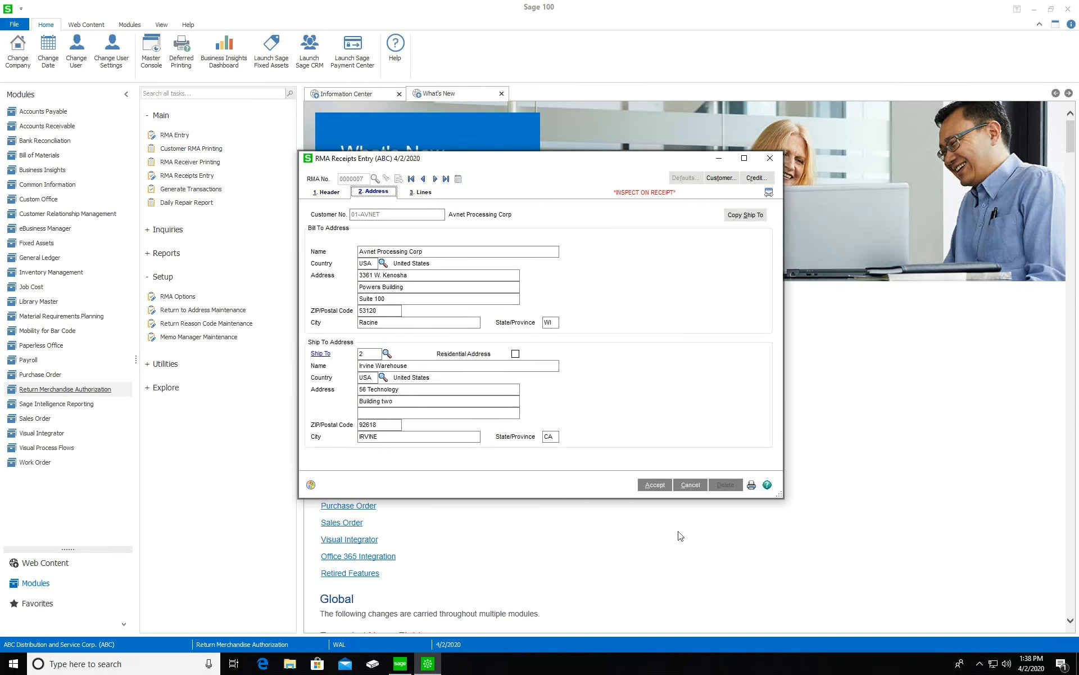
pyautogui.click(655, 485)
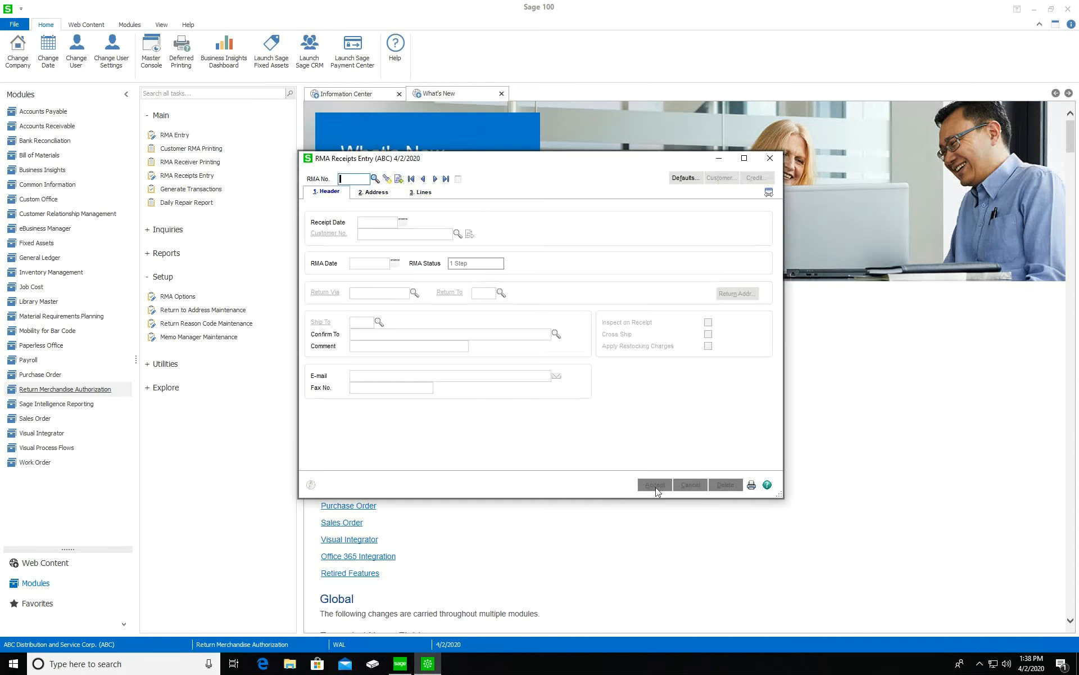
pyautogui.click(770, 158)
# Print the Generate Transactions listing to Microsoft Print to PDF, skip saving, and confirm document generation
pyautogui.click(216, 191)
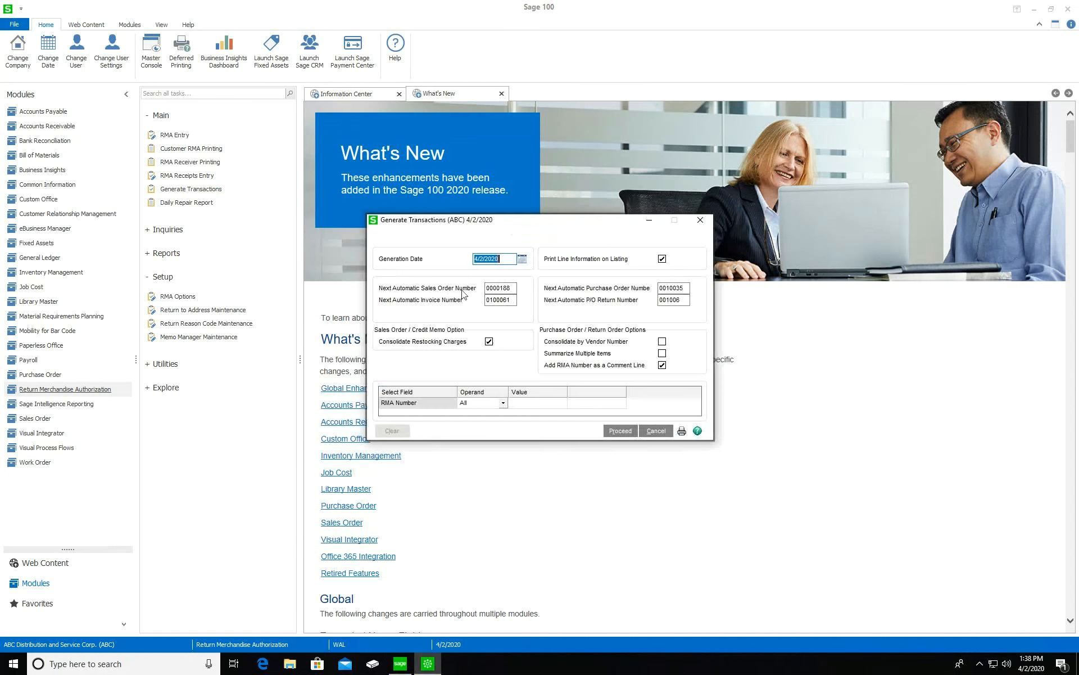
pyautogui.click(621, 432)
pyautogui.click(682, 431)
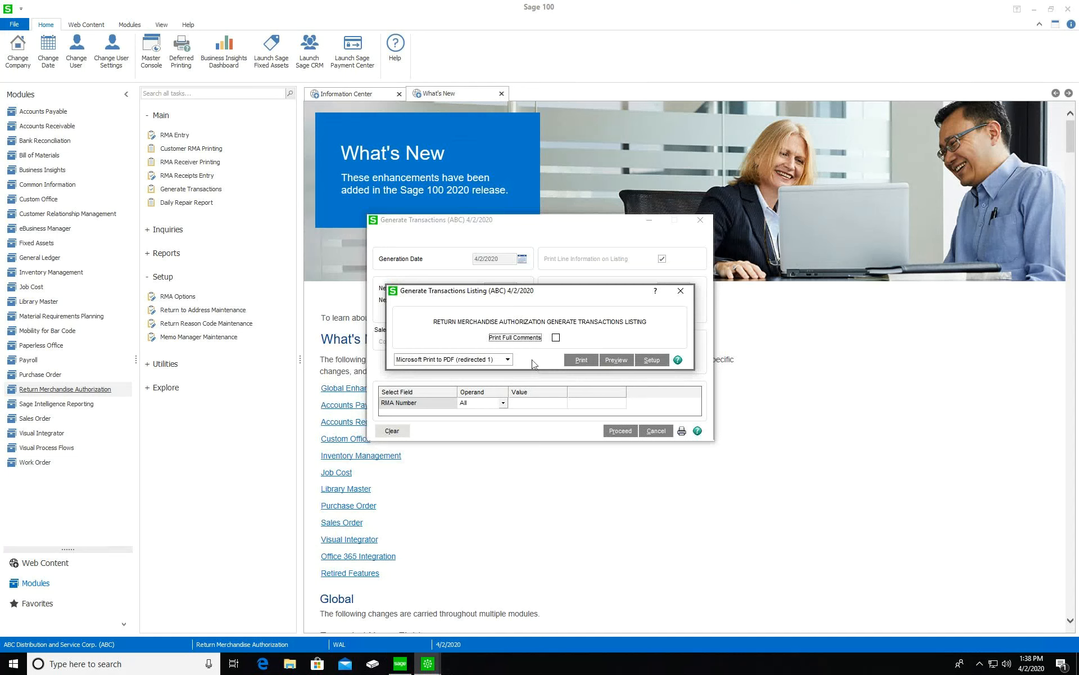
pyautogui.click(470, 360)
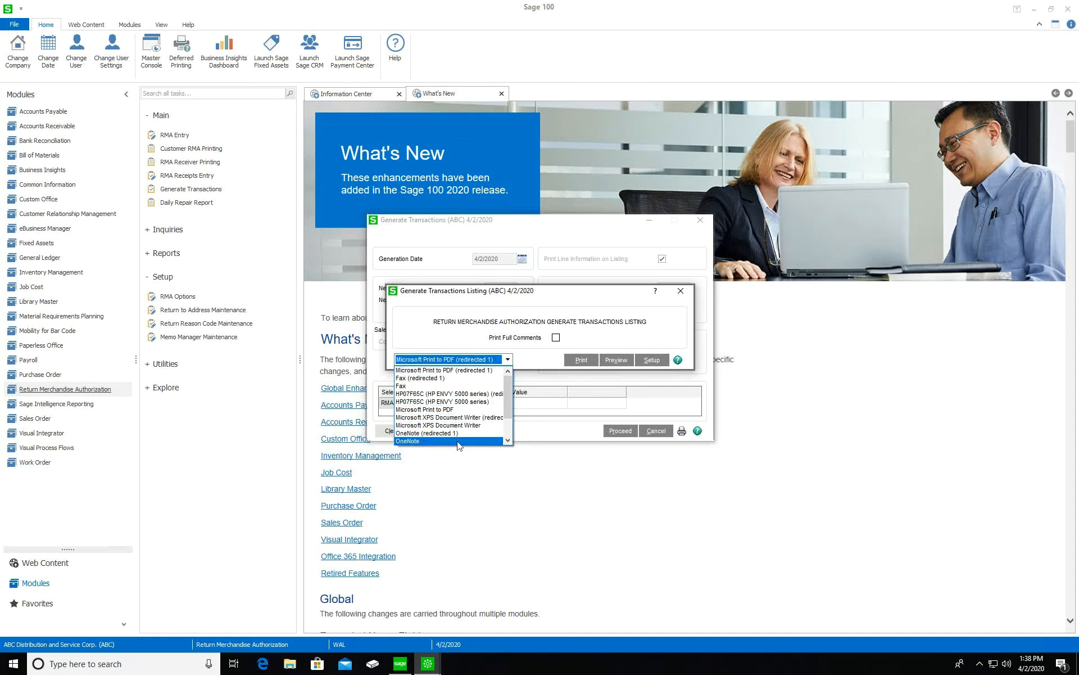
pyautogui.click(425, 409)
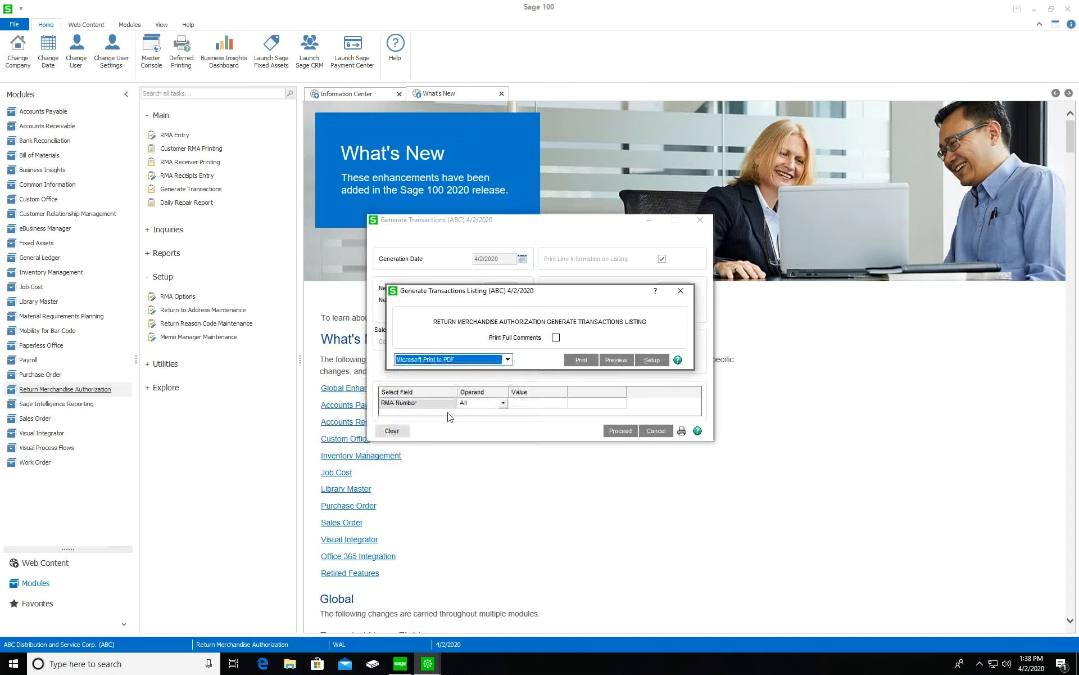
pyautogui.click(581, 360)
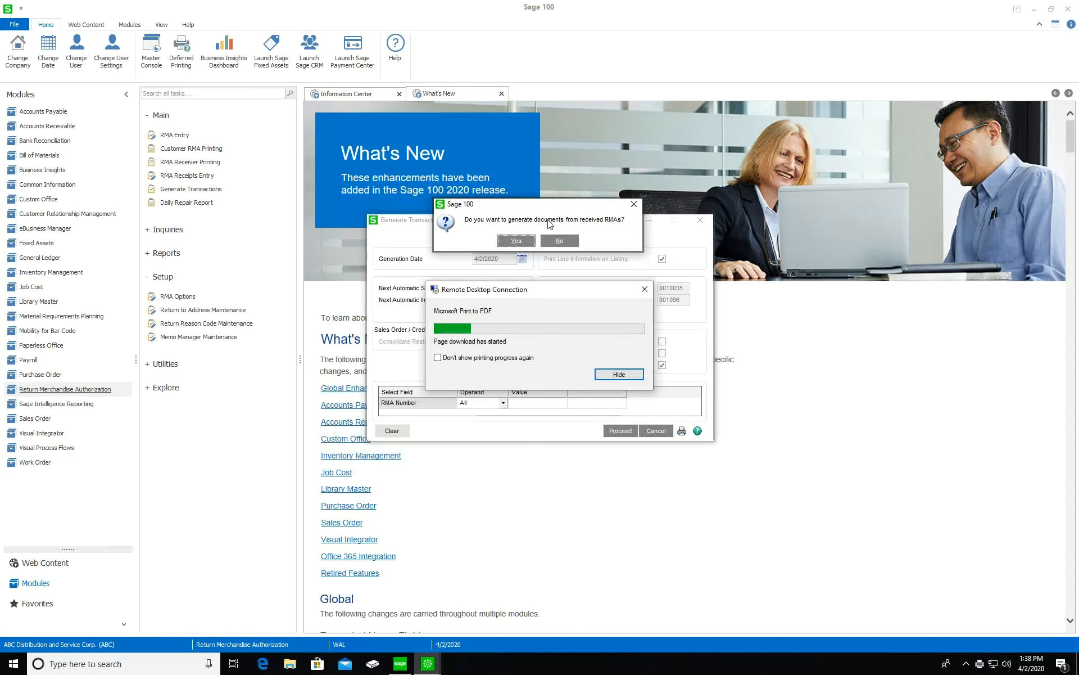
pyautogui.click(531, 13)
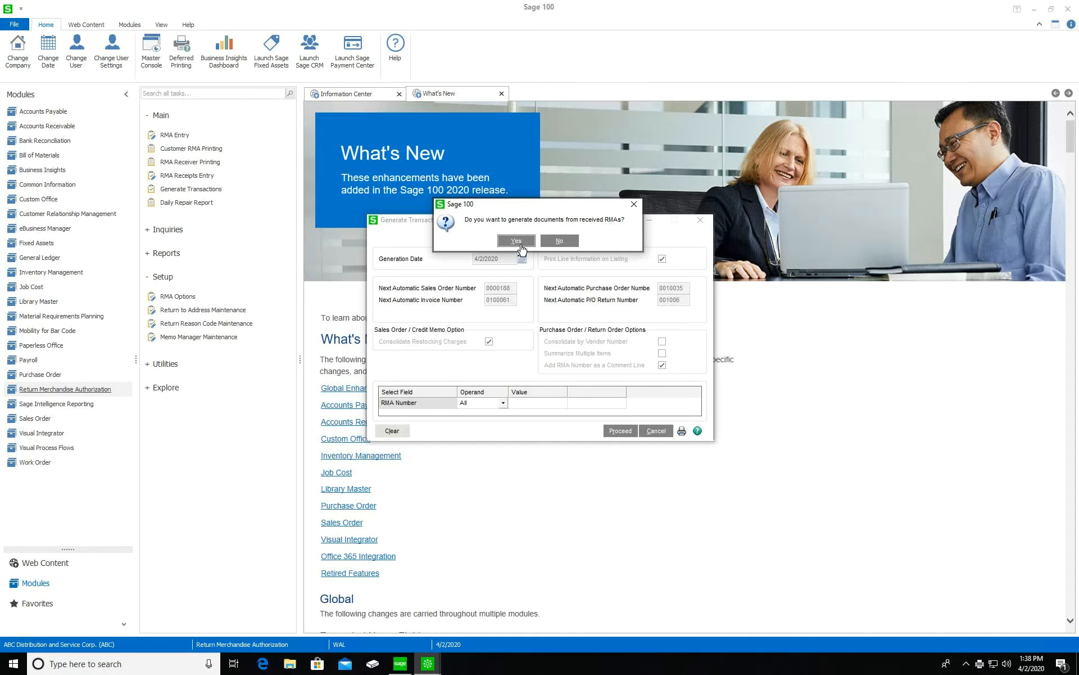
pyautogui.click(516, 241)
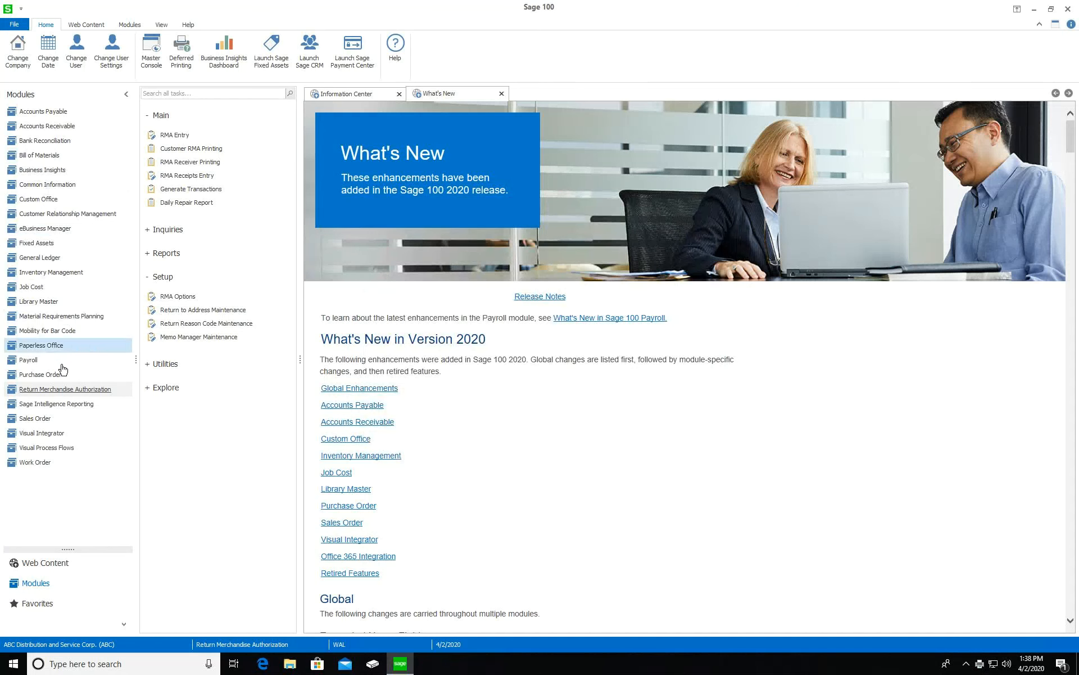
# Load the latest sales order for Avnet Processing Corp, review its header details, then close Sales Order Entry
pyautogui.click(50, 419)
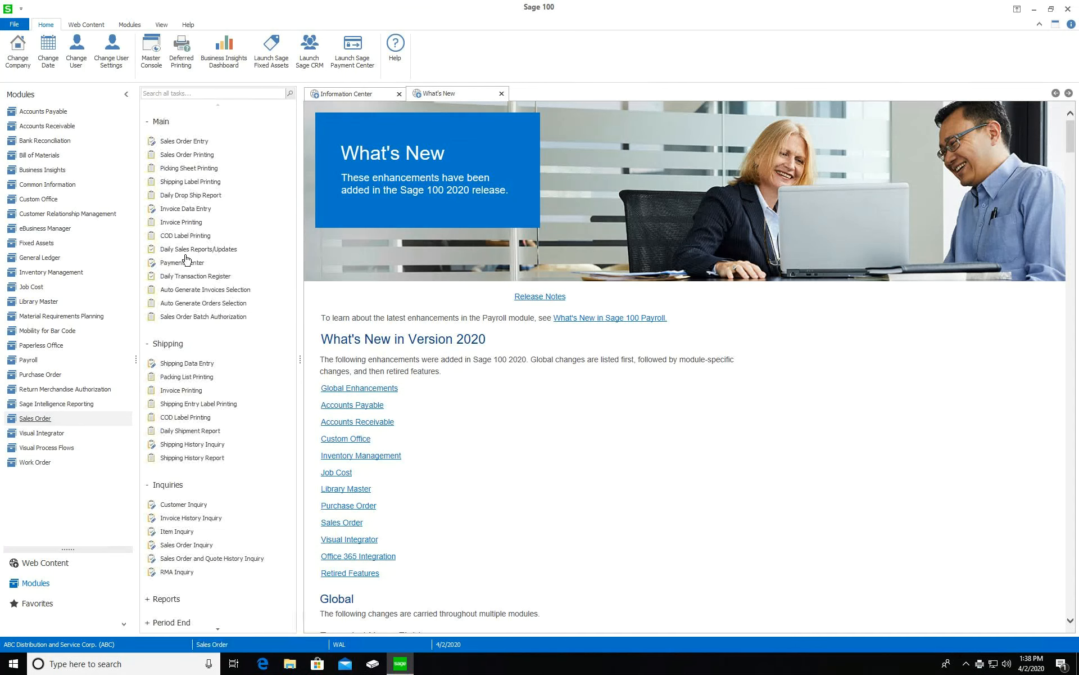
pyautogui.click(188, 141)
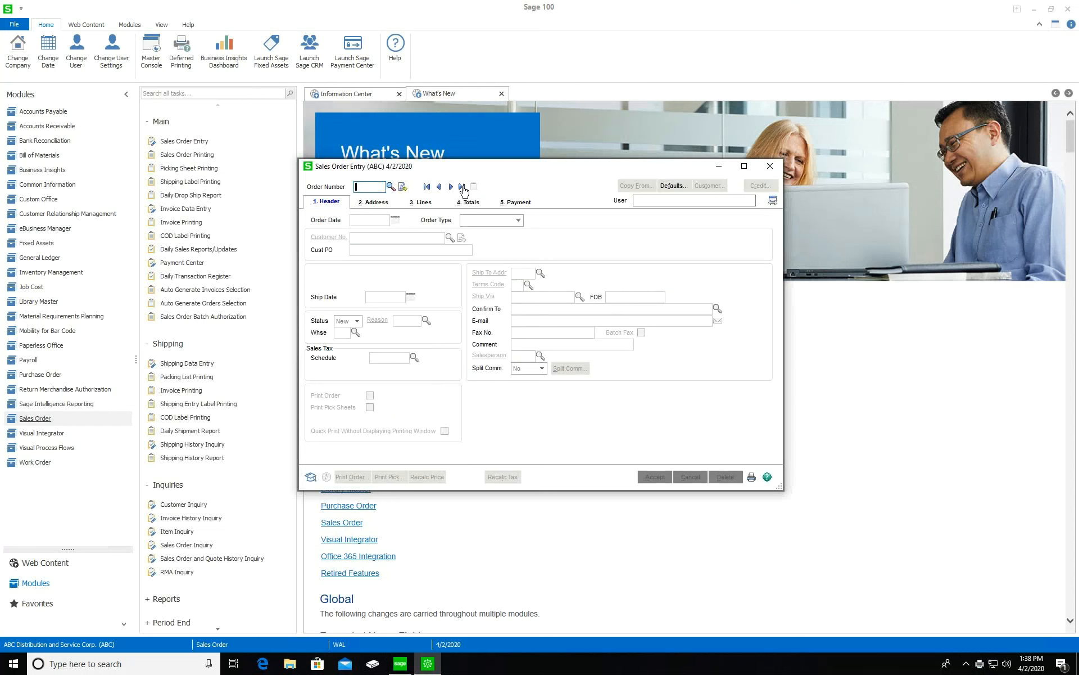
pyautogui.click(461, 187)
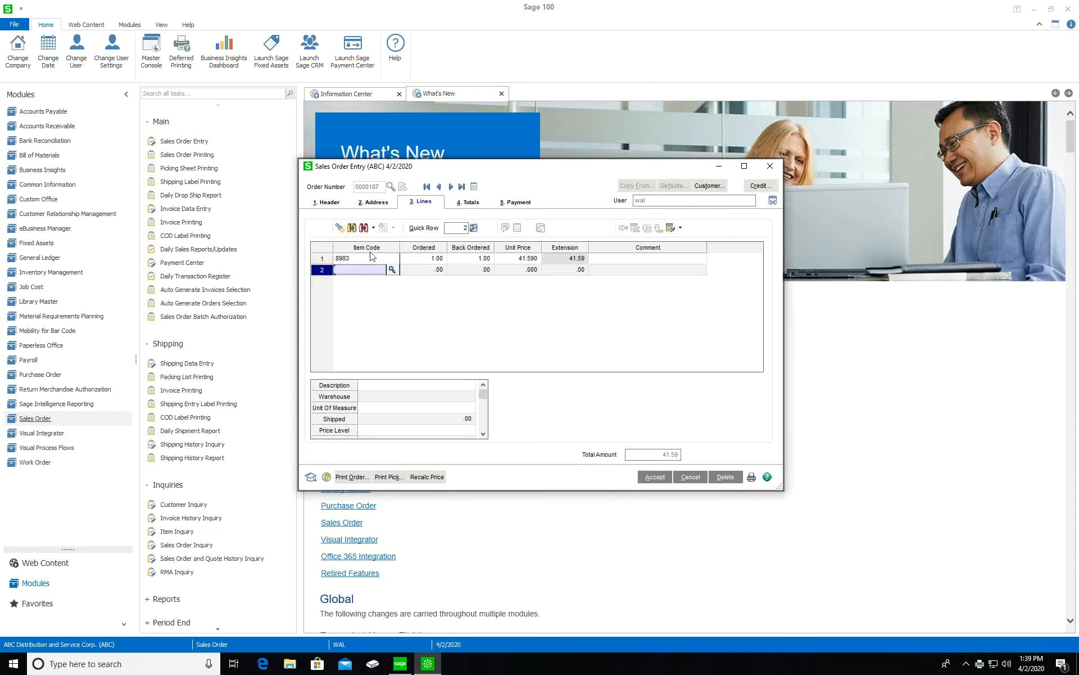
pyautogui.click(329, 204)
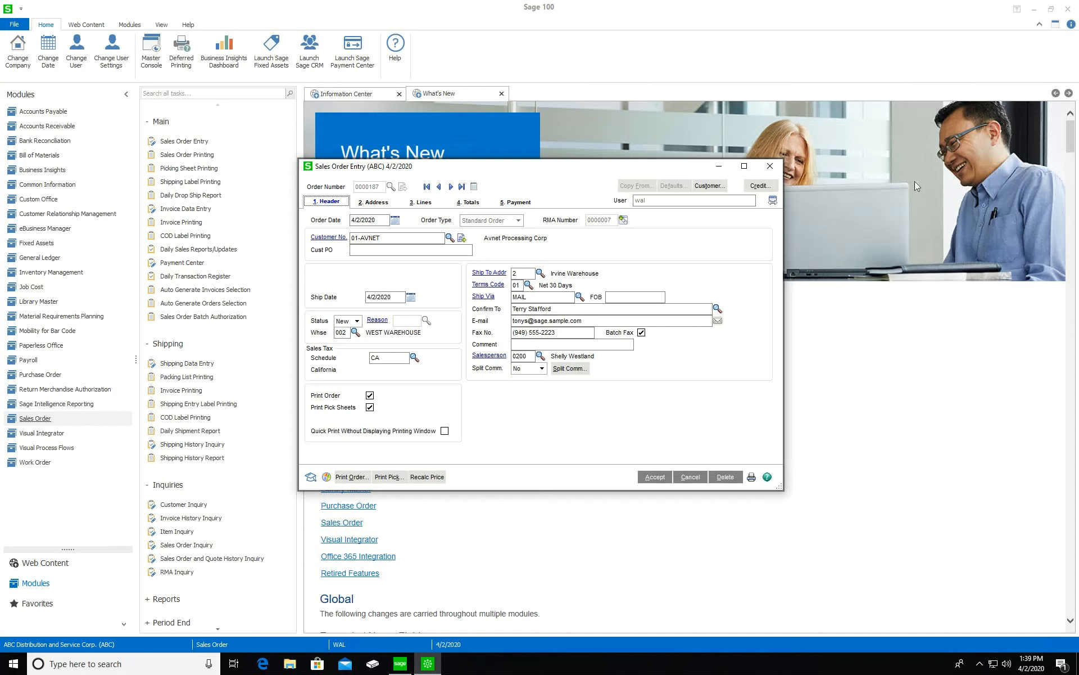
pyautogui.click(770, 167)
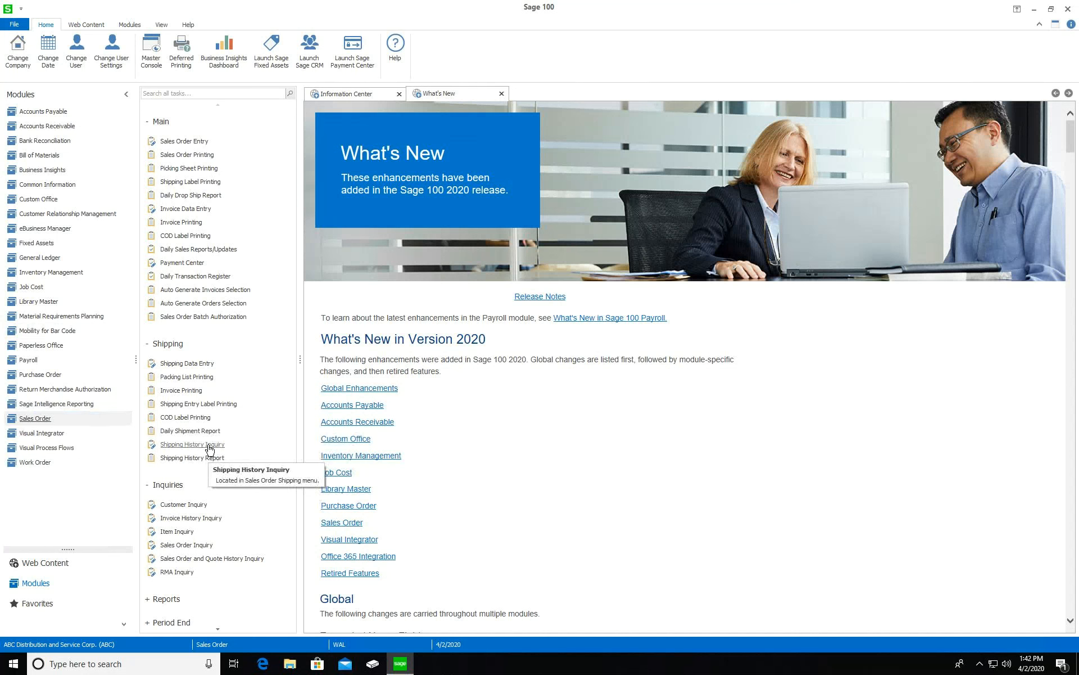
# Collapse the Inquiries, Shipping, Main, Utilities and Setup groups, then show the Return Merchandise Authorization tasks
pyautogui.click(180, 484)
pyautogui.click(184, 348)
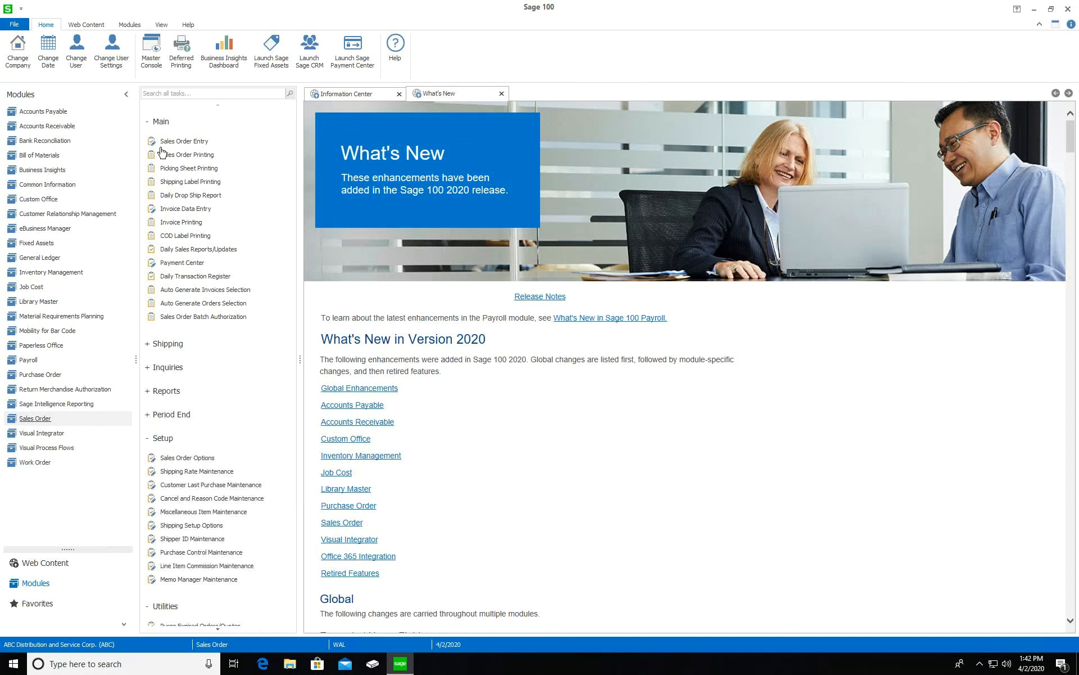
pyautogui.click(160, 121)
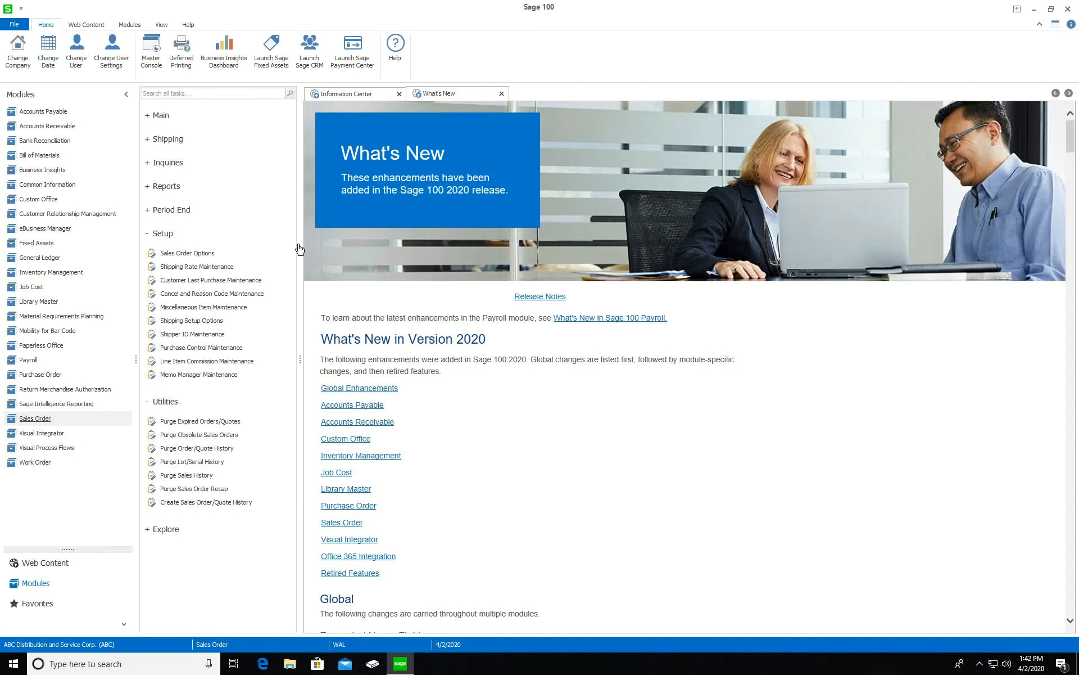
pyautogui.click(169, 401)
pyautogui.click(171, 234)
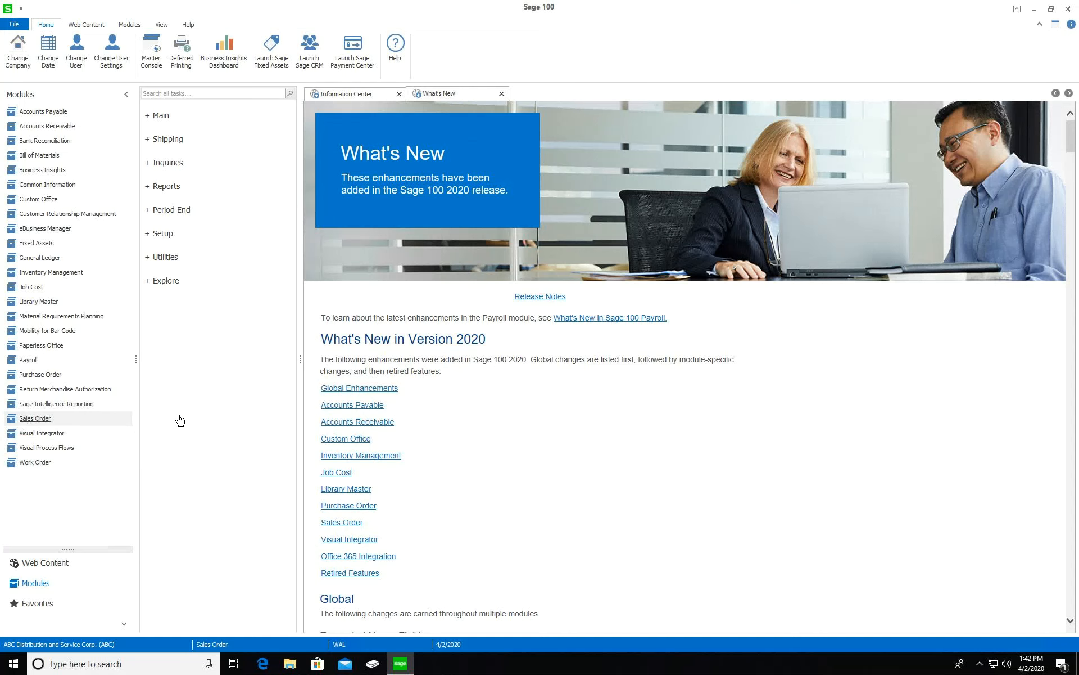
pyautogui.click(82, 390)
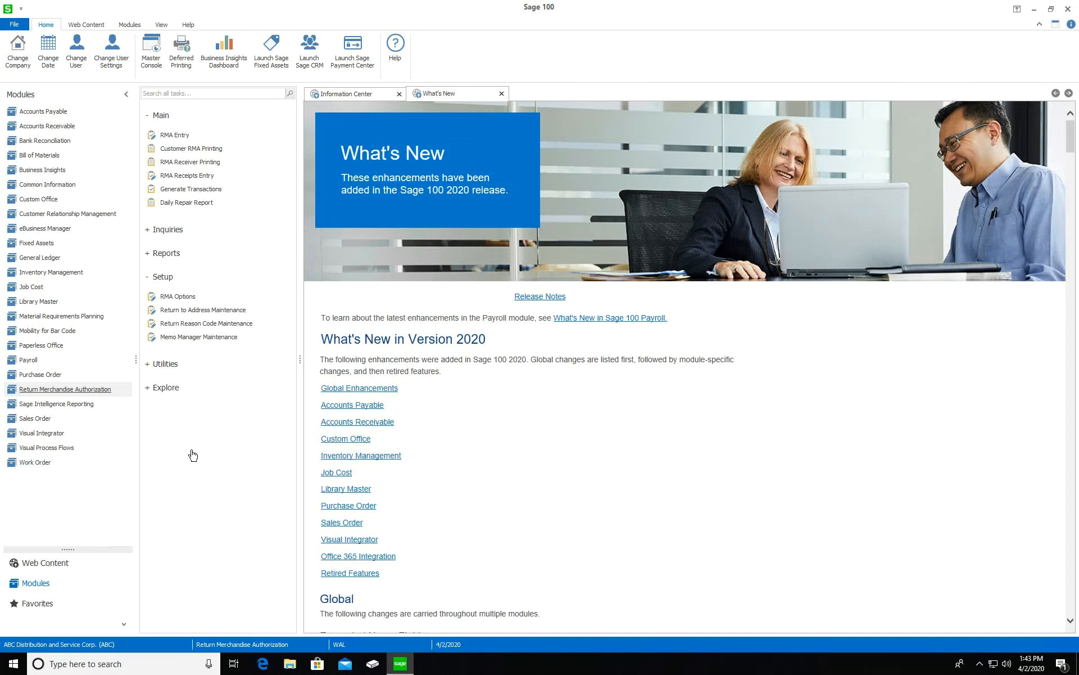
# Switch the task menu back to the Sales Order module's Main, Shipping and Inquiries tasks
pyautogui.click(115, 419)
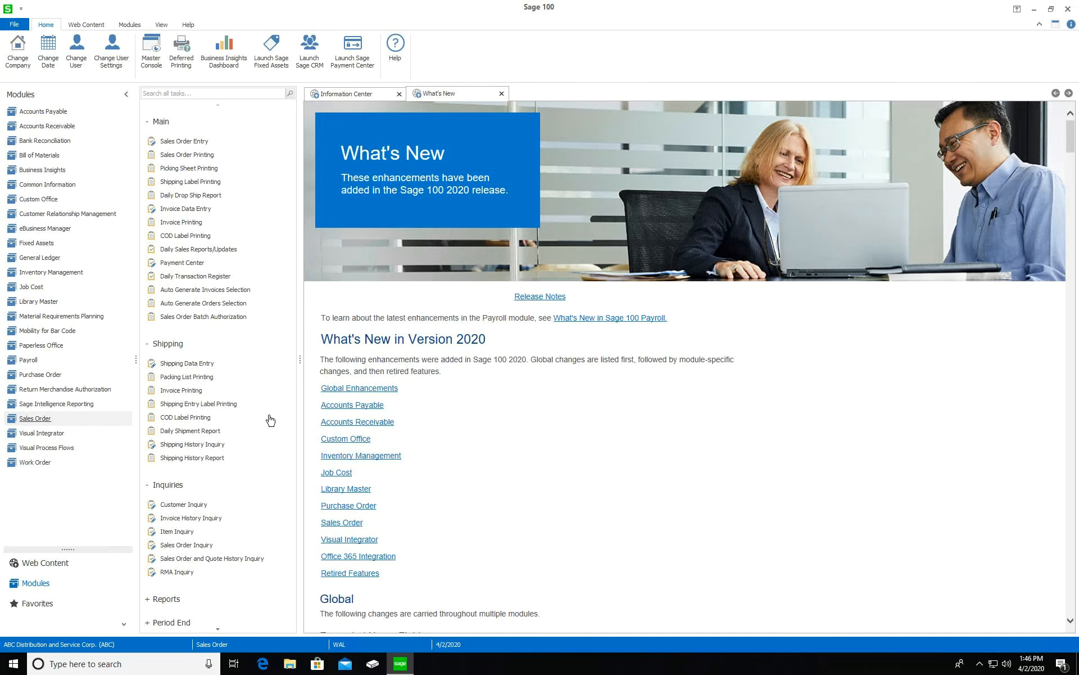
# Start new invoice 184 in S/O Invoice Data Entry, loading date 4/2/2020 and warehouse 000
pyautogui.click(194, 209)
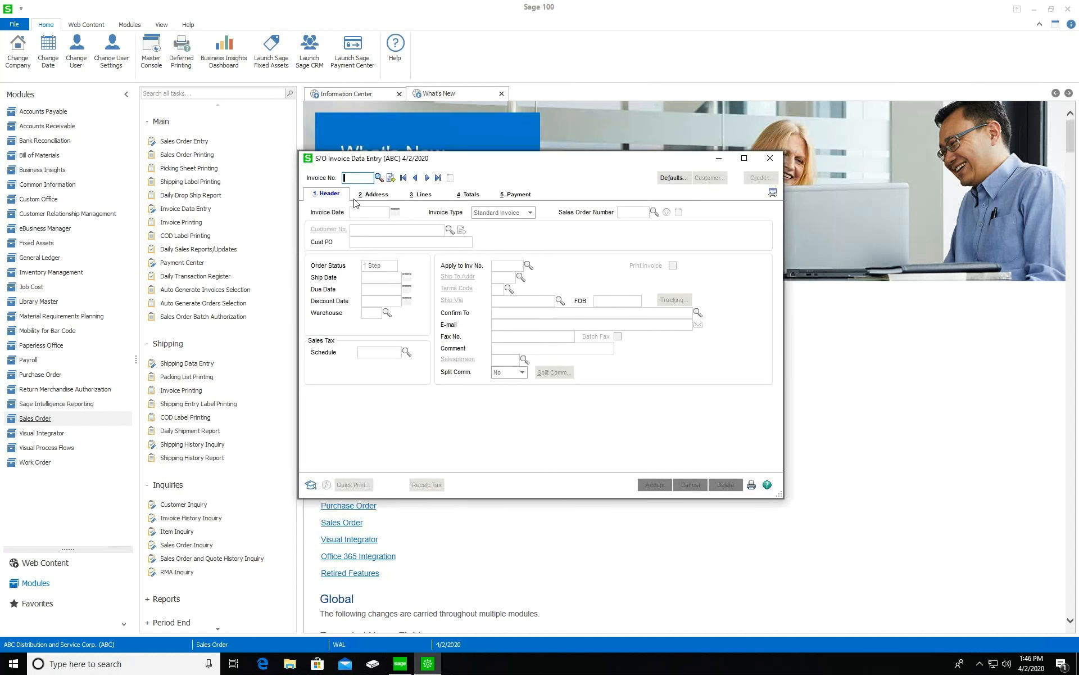
pyautogui.write('184')
pyautogui.press('Tab')
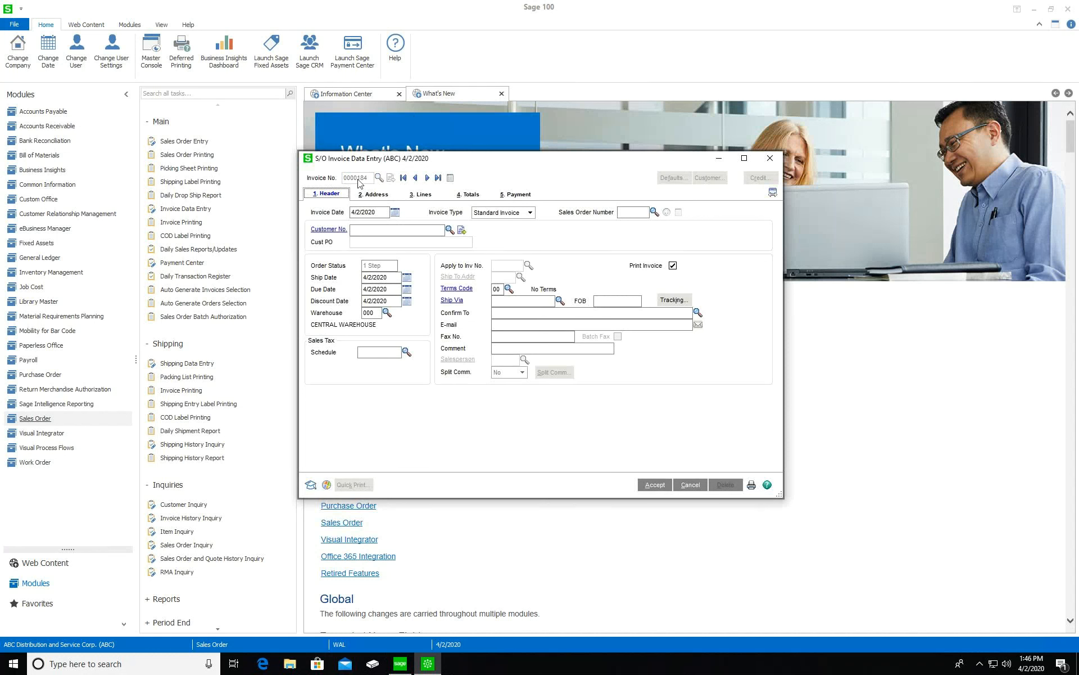